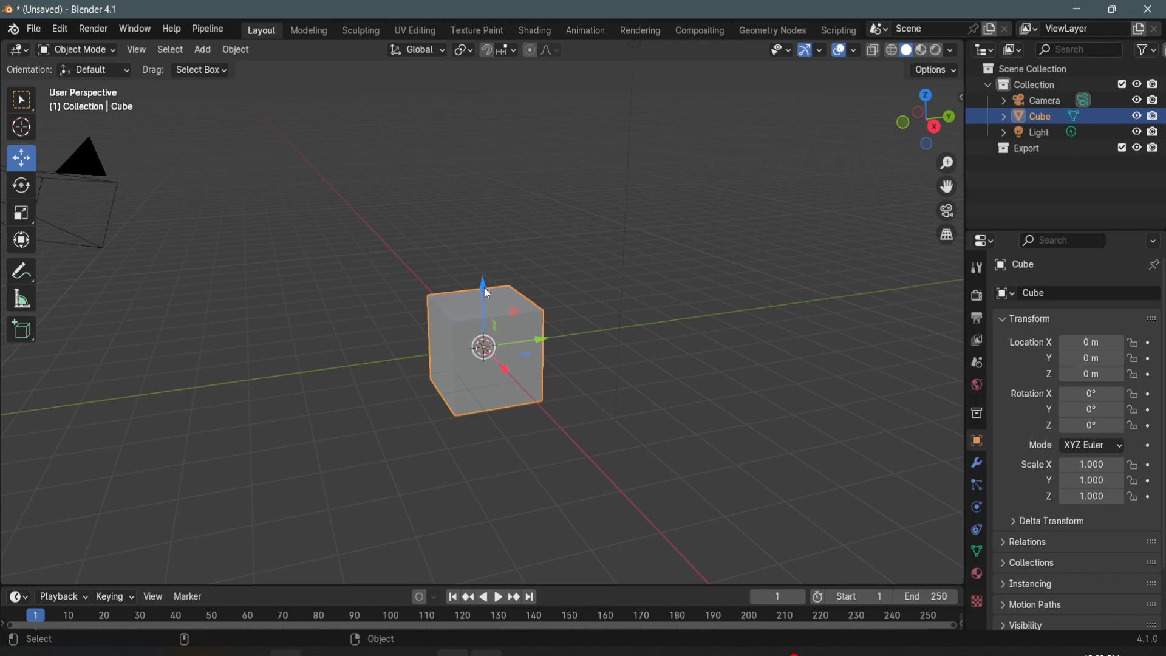
- Raise the default cube to about Z 1.36 m and add a ground plane scaled uniformly to about 4.72
left_click_drag(483, 287, 497, 220)
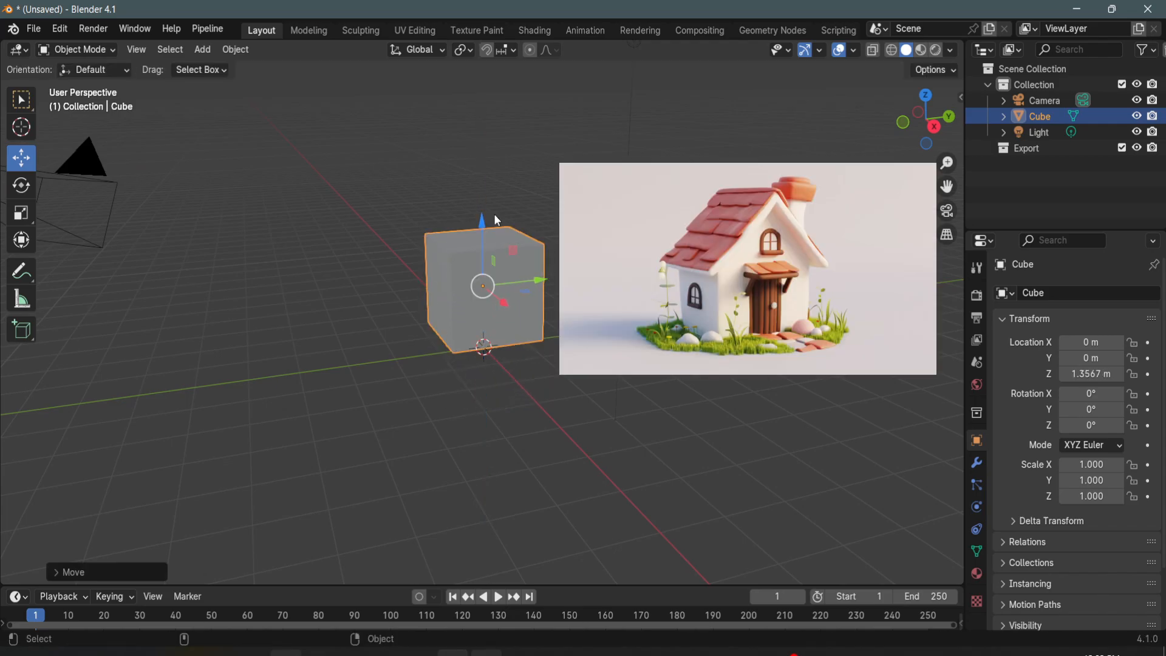
left_click(202, 49)
mouse_move(230, 68)
left_click(351, 68)
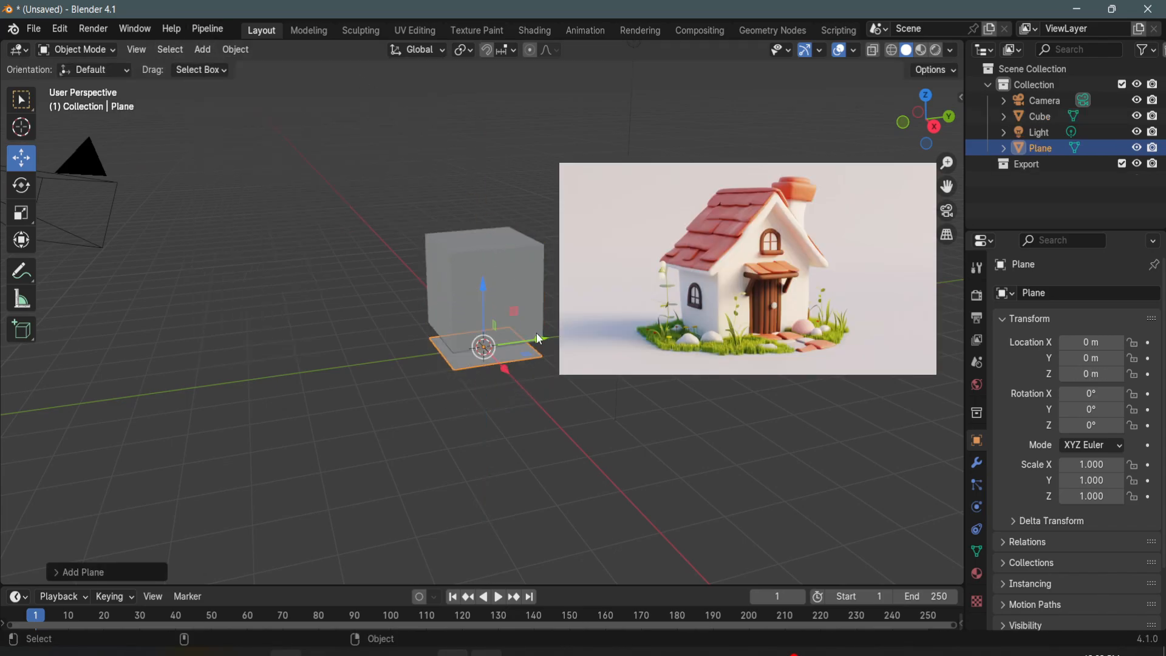
key("r")
left_click_drag(549, 317, 826, 333)
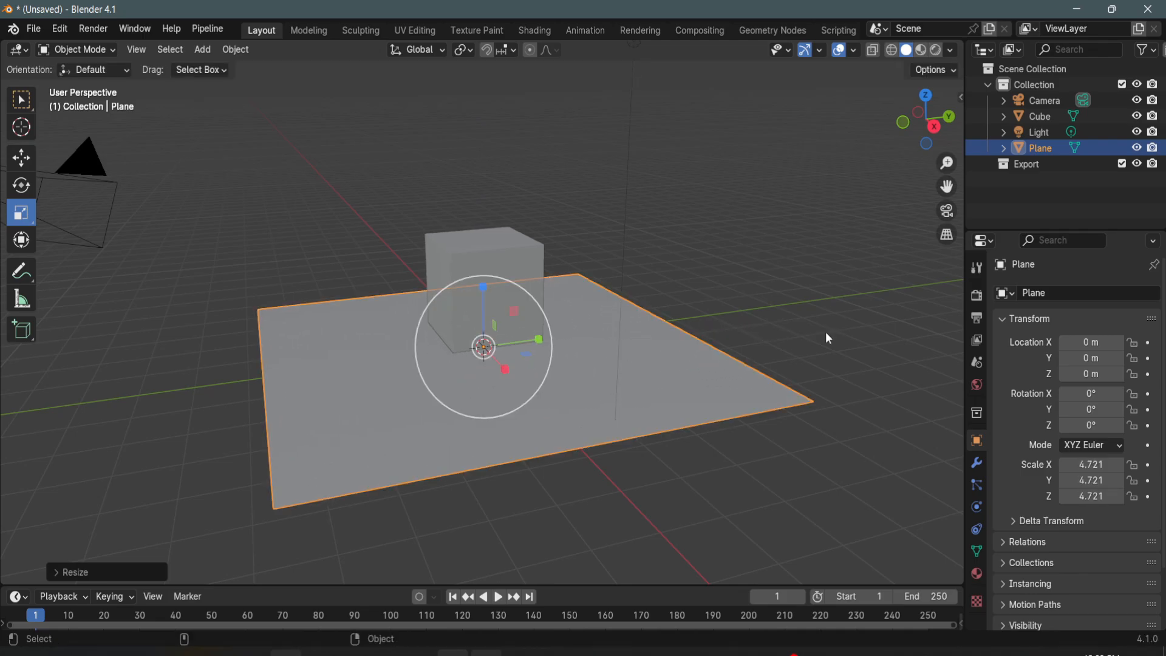
- Lower the cube to about Z 0.91 m so that it rests on the ground plane
left_click(505, 261)
key("w")
left_click_drag(490, 226, 495, 252)
left_click(723, 220)
scroll(526, 286, "up", 2)
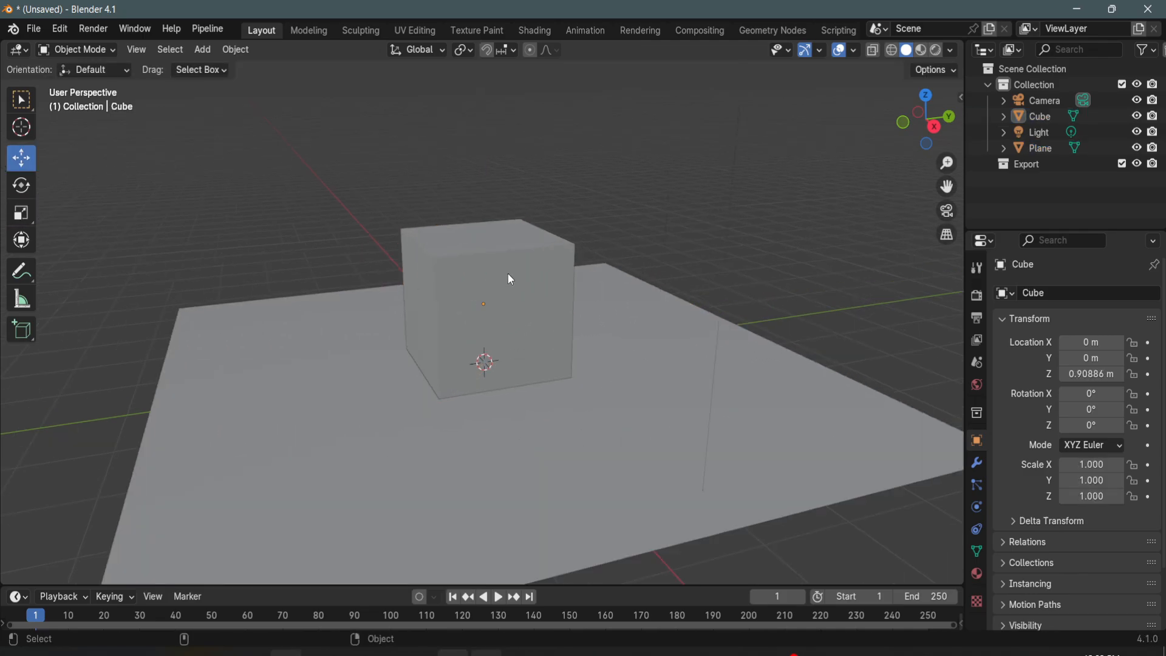
- Add a centred loop cut to the cube in Edit Mode, running across its top and down its front face
left_click(508, 273)
key("Tab")
middle_click_drag(538, 276, 519, 292)
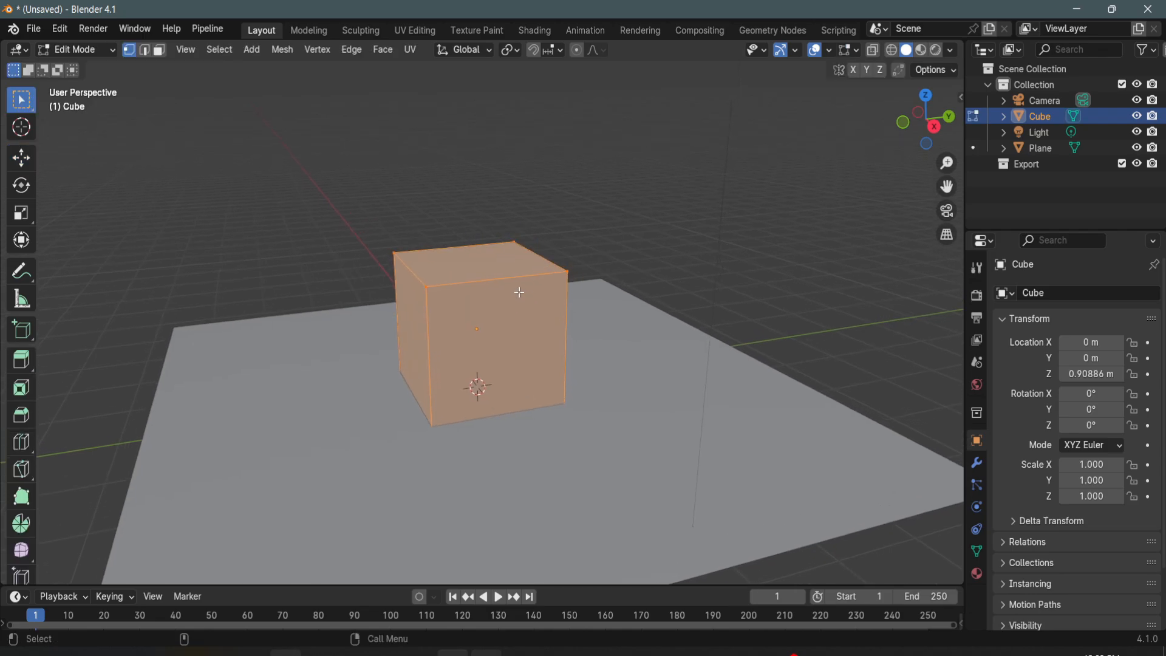
key("ctrl+r")
left_click(500, 284)
right_click(501, 283)
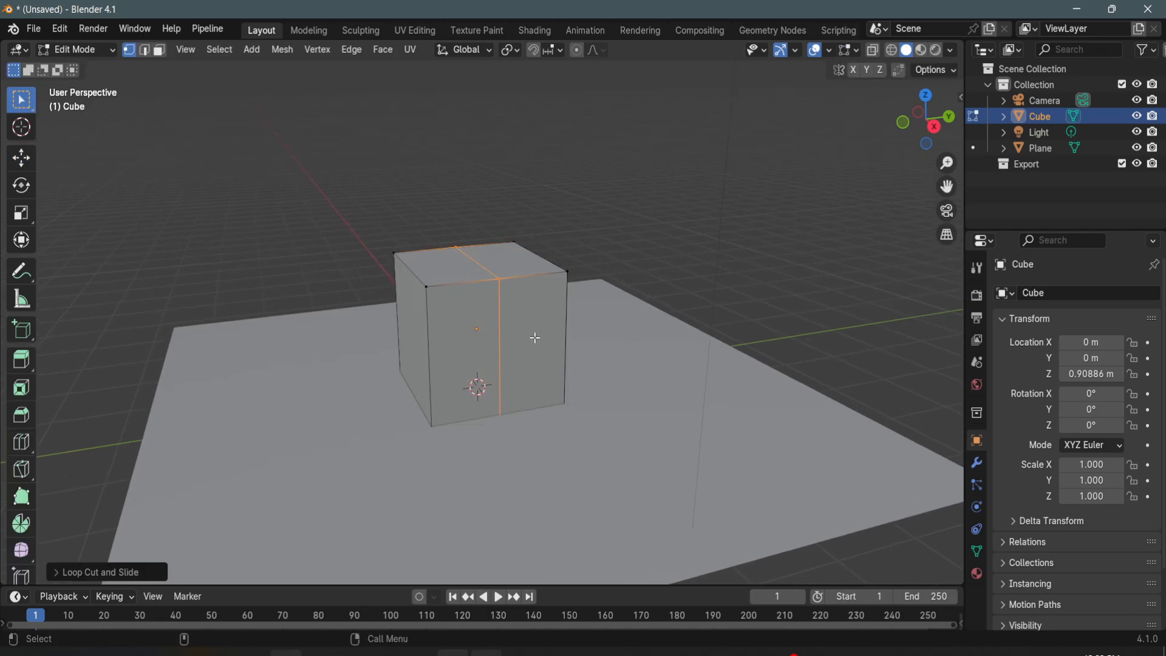
middle_click_drag(535, 337, 516, 317)
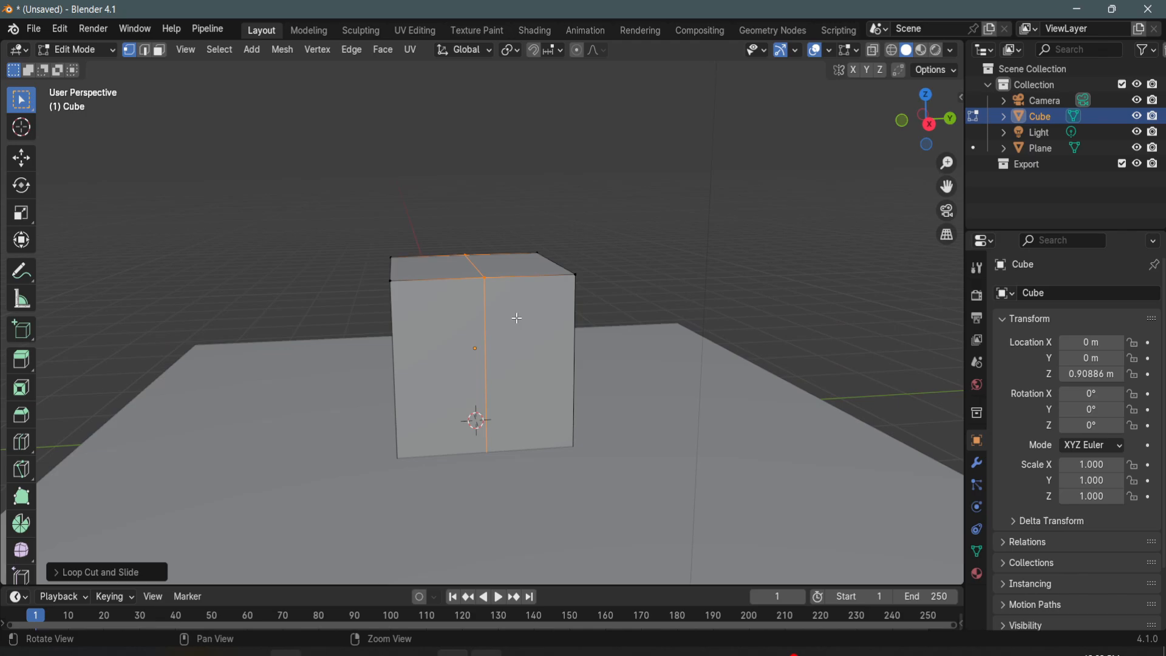
key("g")
left_click(498, 291)
key("ctrl+z")
- Move the centre loop's top edge upward along Z to form a pitched roof ridge on the house
key("shift+space")
key("g")
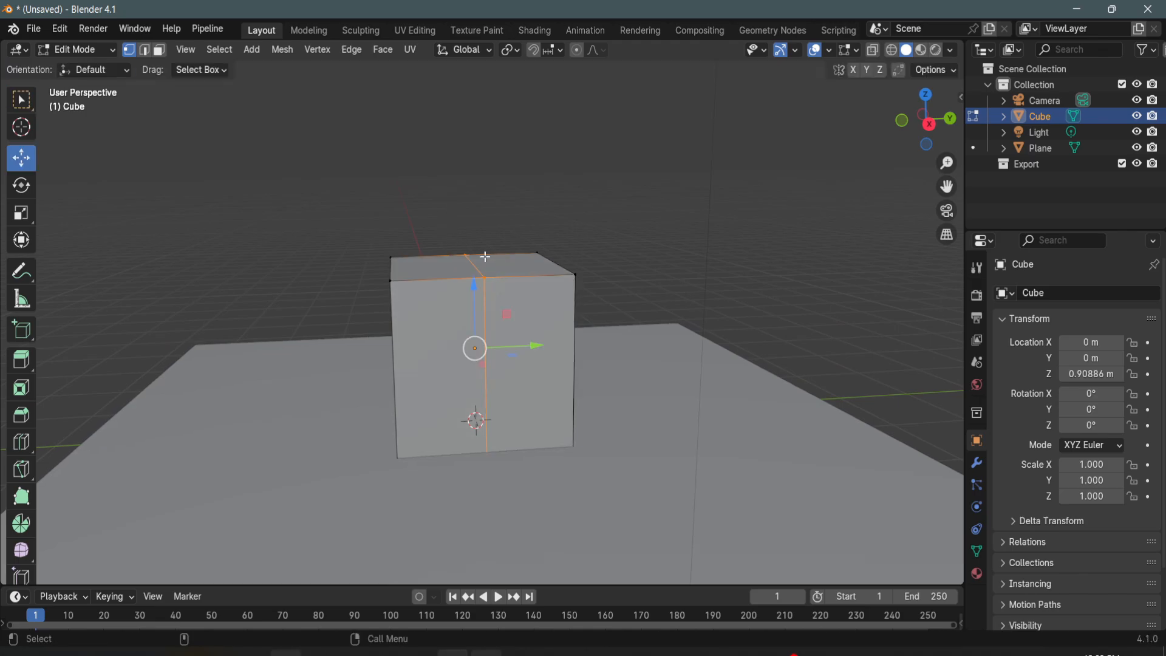
left_click_drag(452, 212, 473, 143)
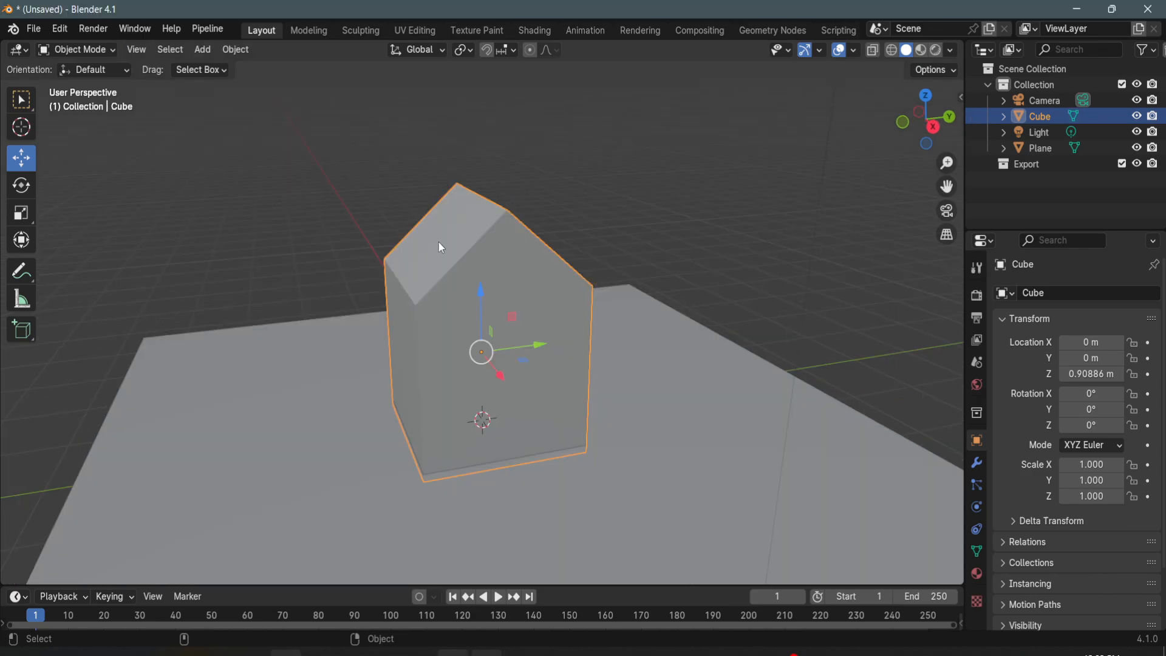
key("Tab")
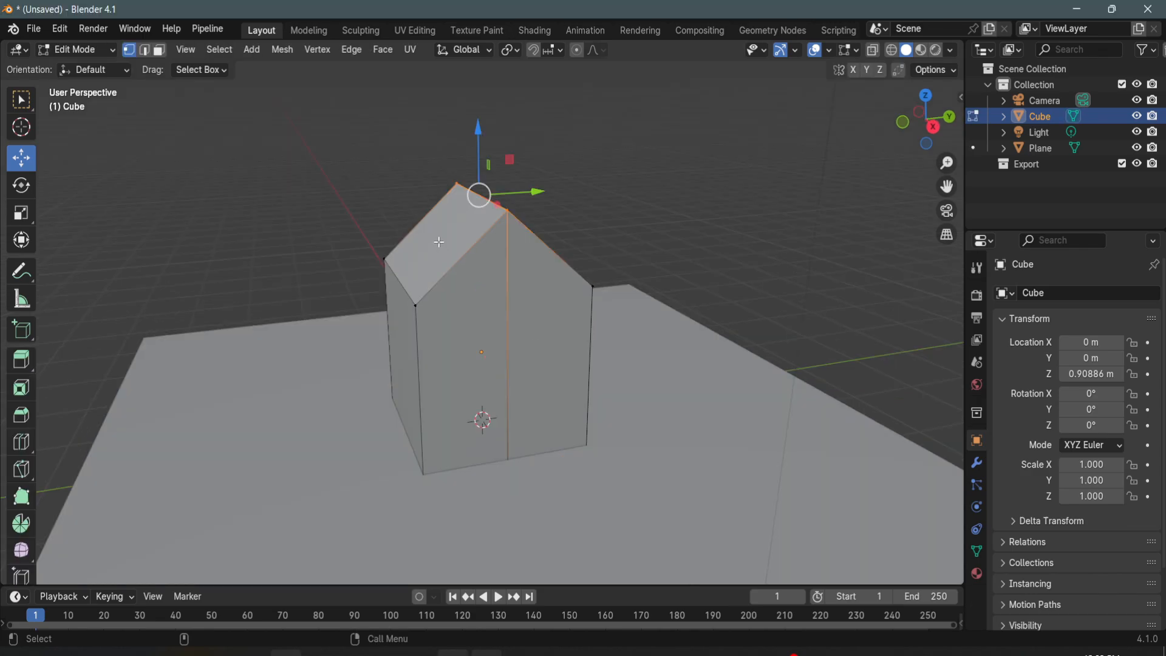
- Duplicate the two sloped roof faces in place and separate the copy into its own object
key("3")
left_click(440, 238)
left_click_drag(530, 273, 530, 309, "alt")
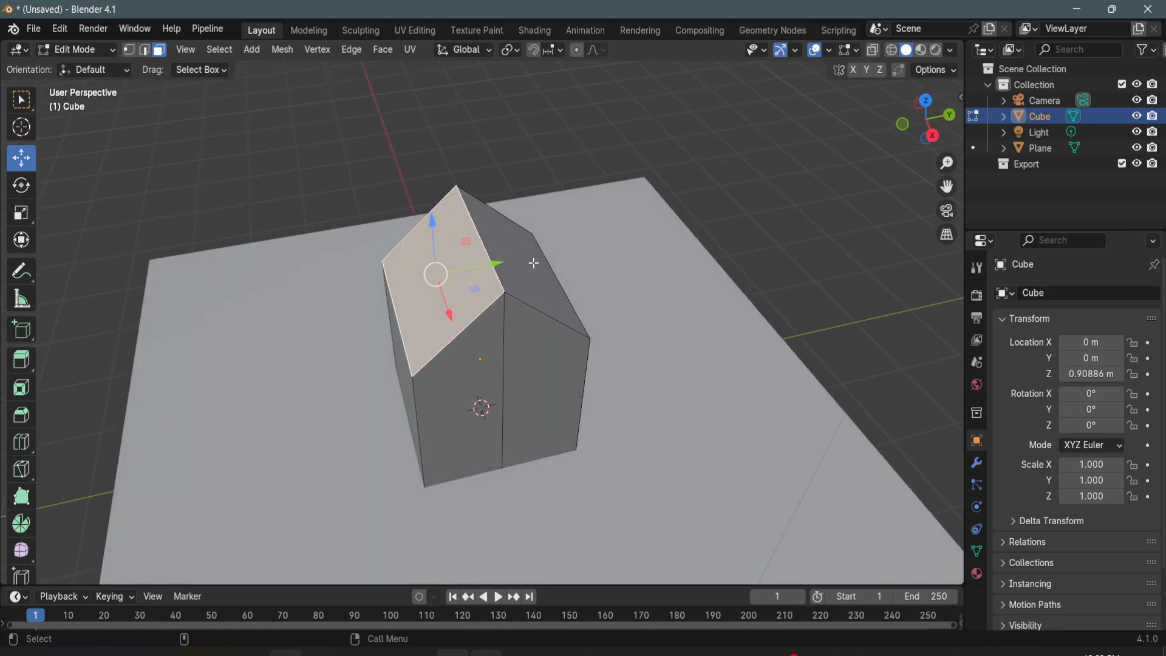
left_click(533, 261, "shift")
left_click_drag(520, 359, 580, 300, "alt")
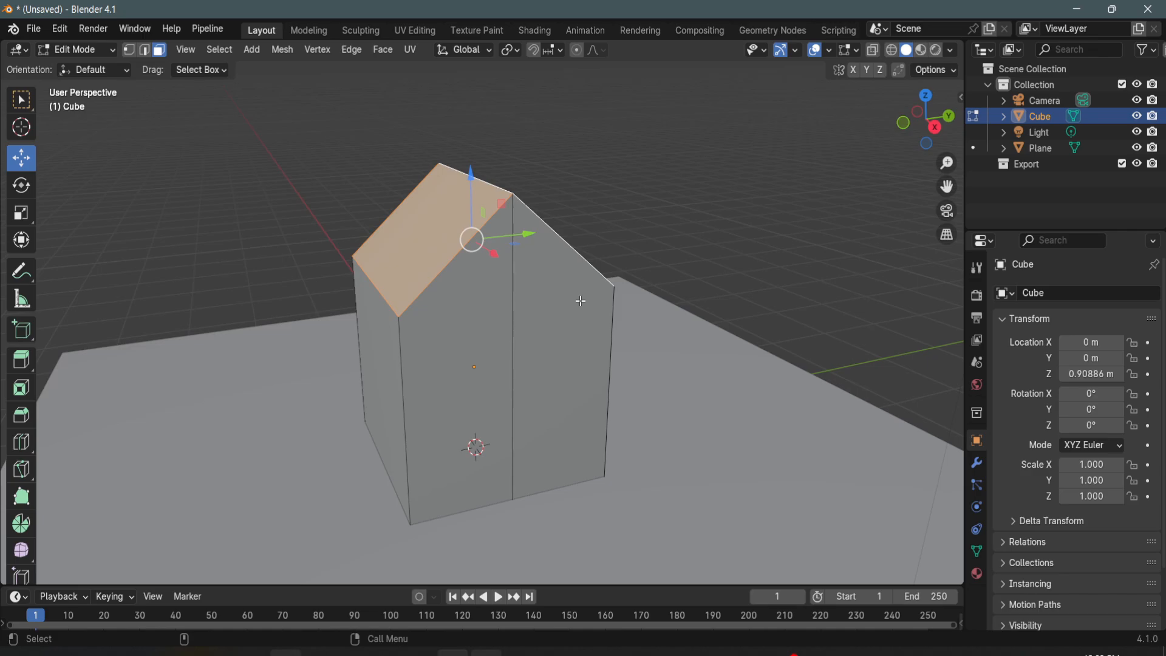
key("shift+d")
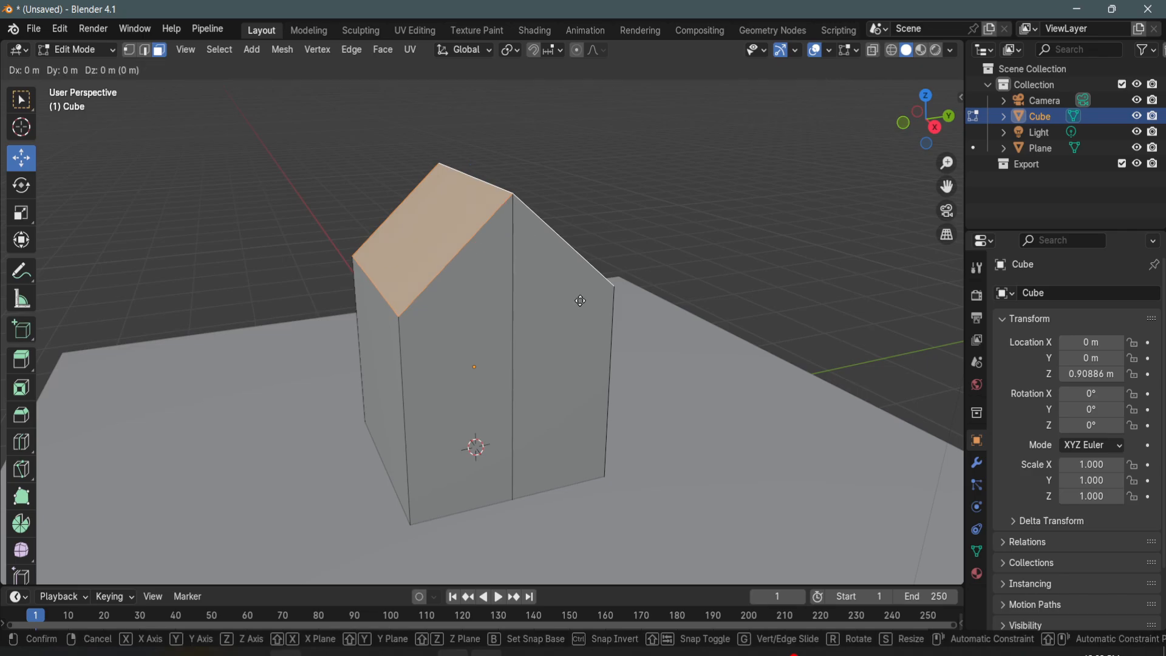
right_click(580, 301)
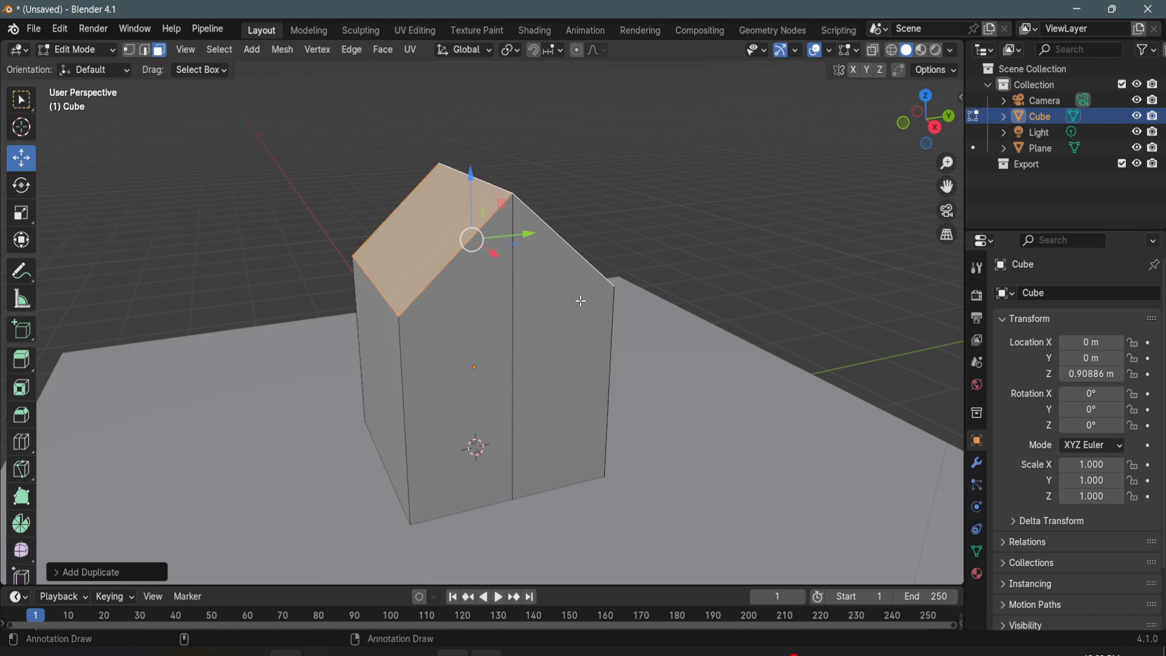
key("p")
left_click(580, 299)
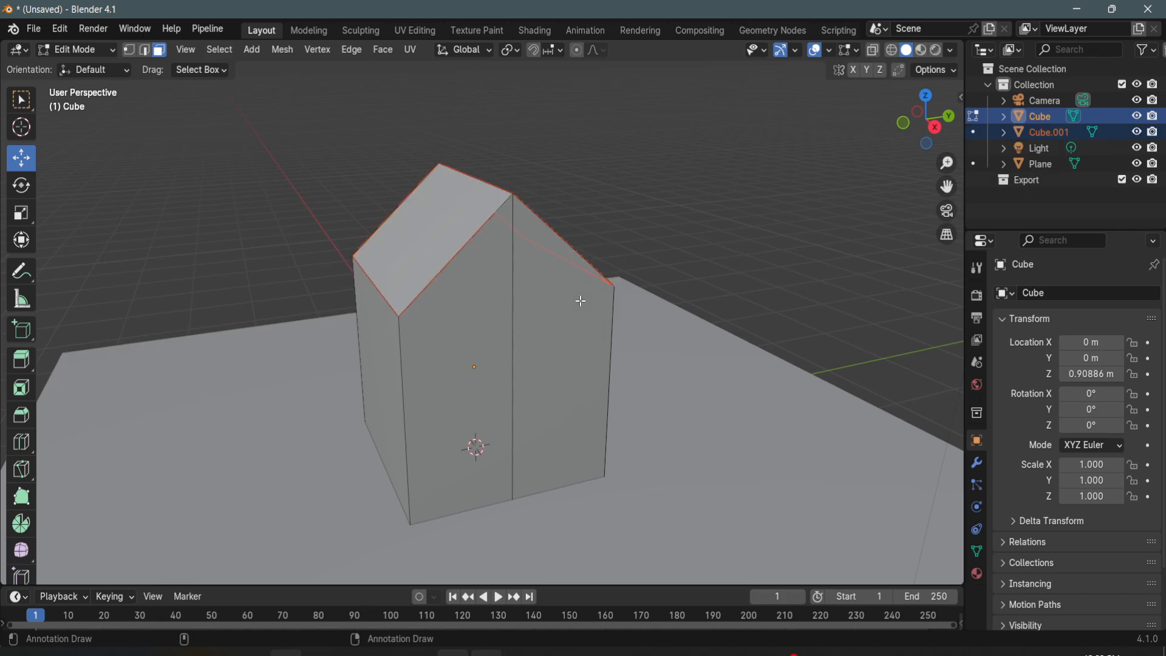
- Select the separated roof object in Object Mode, try lifting it above the house, and undo the move
key("Tab")
left_click(463, 236)
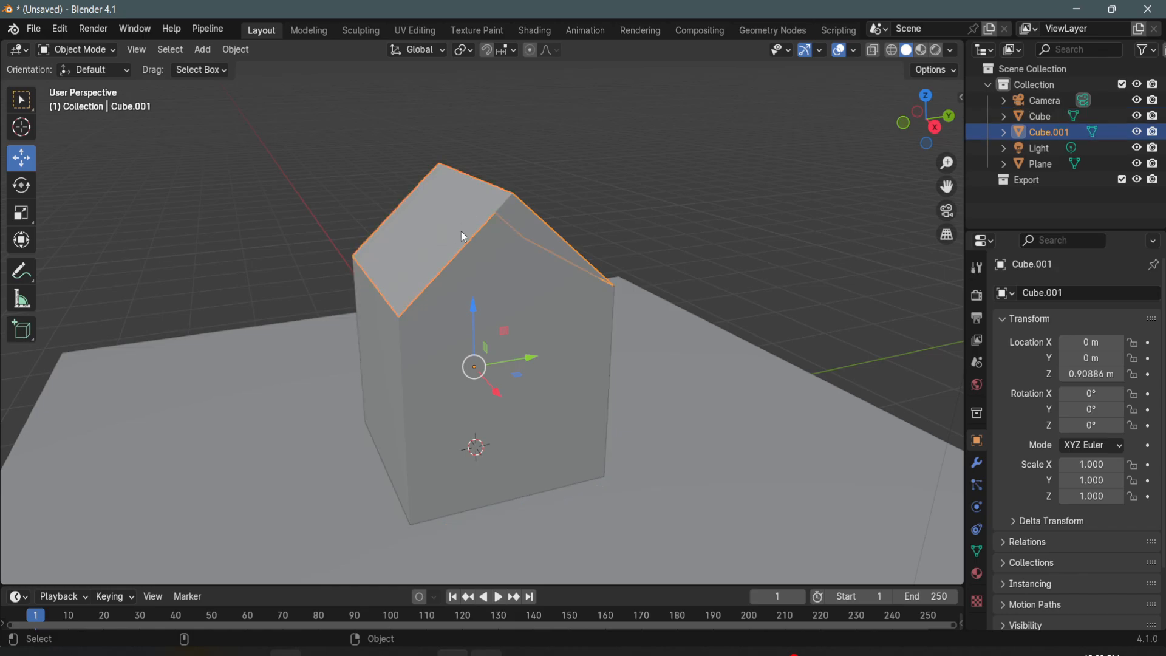
left_click_drag(472, 311, 474, 233)
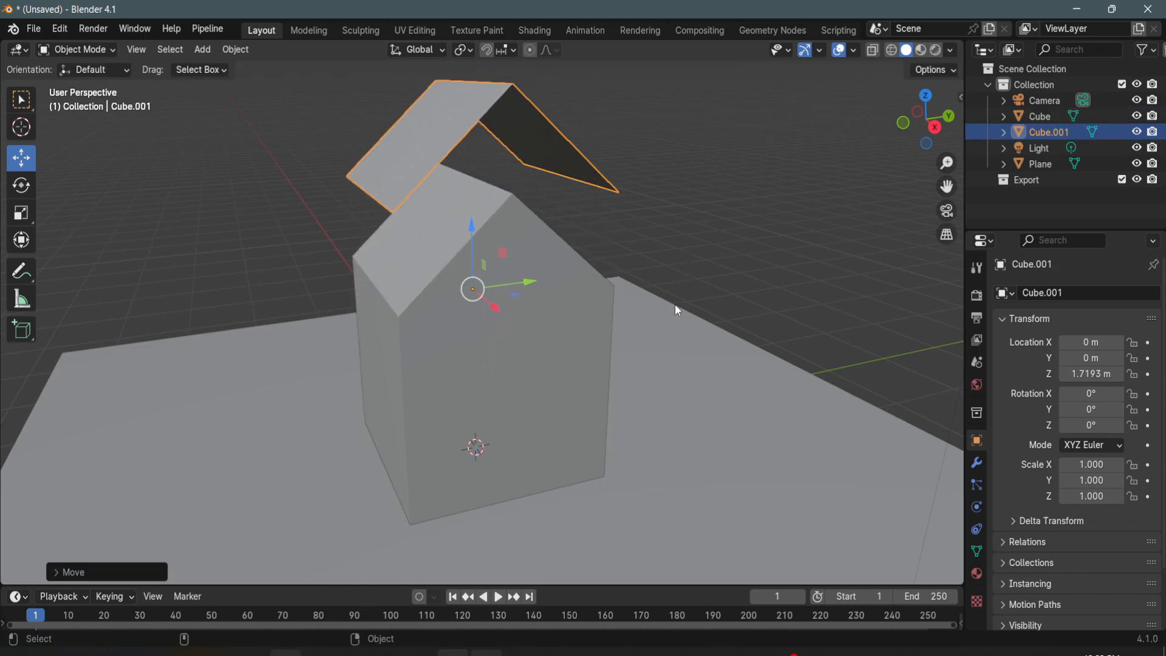
key("ctrl+z")
- Scale the roof's two lower eave edges outward along Y so that they overhang the side walls
key("Tab")
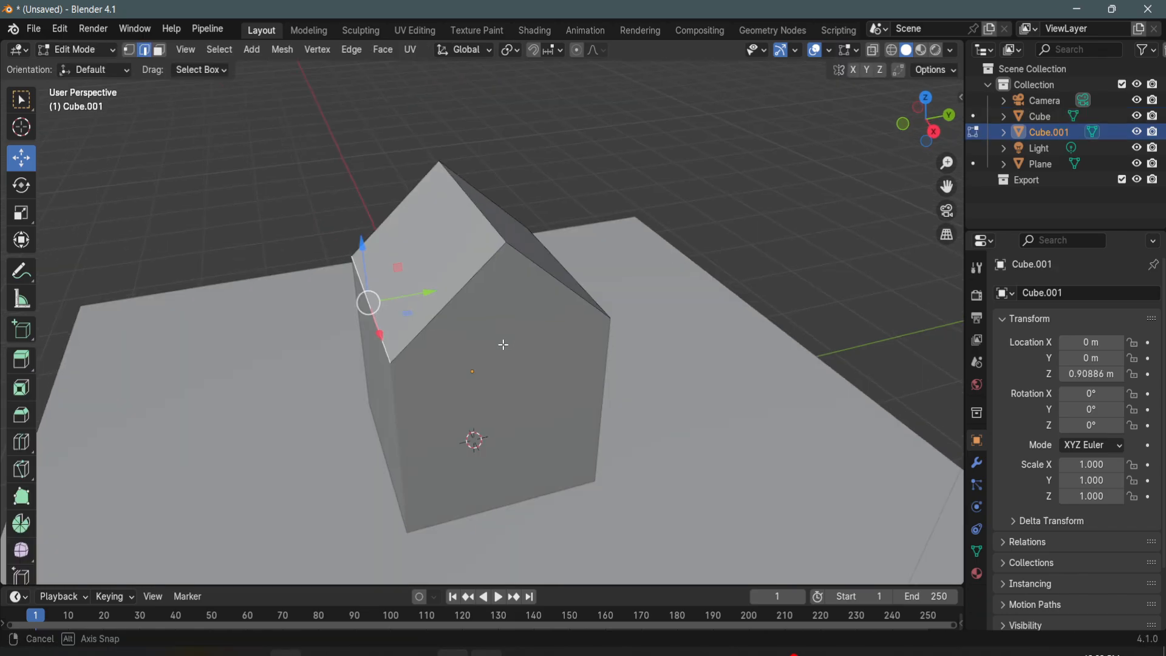
middle_click_drag(502, 341, 516, 257)
left_click(571, 324, "shift")
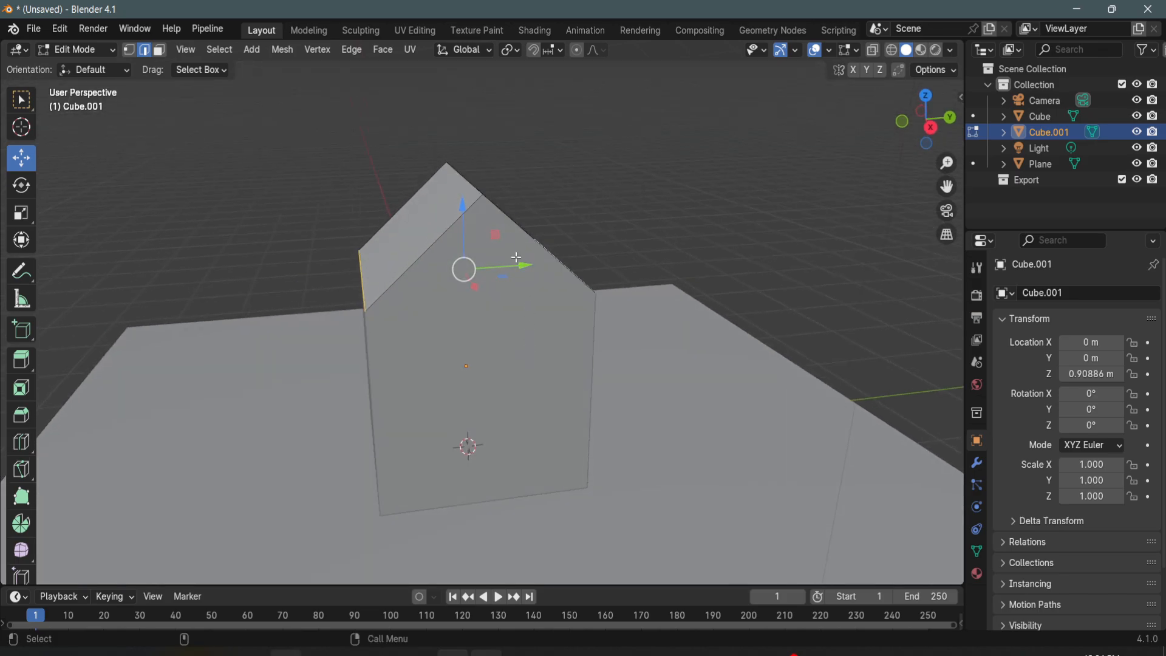
key("r")
left_click_drag(521, 266, 535, 267)
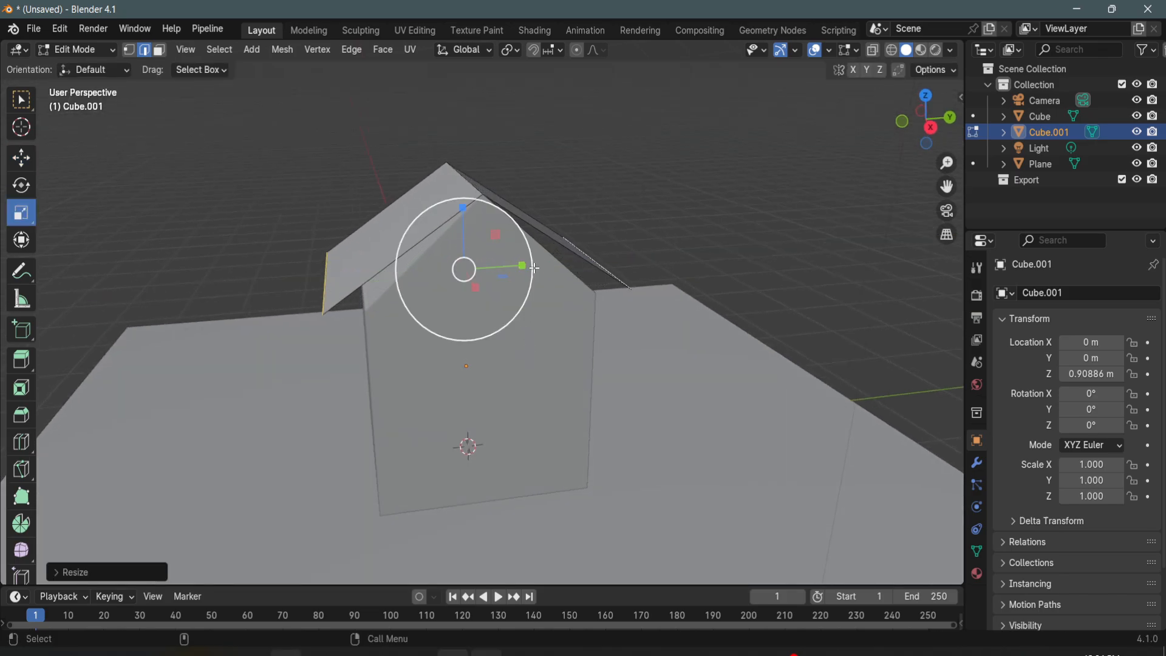
- Lower the two eave edges along Z to bring the roof slope in line with the gable
key("w")
left_click_drag(463, 220, 475, 249)
middle_click_drag(474, 249, 548, 305)
left_click_drag(546, 304, 559, 326, "alt")
- Select the whole roof mesh and scale it along X to overhang the front and back walls
key("ctrl+a")
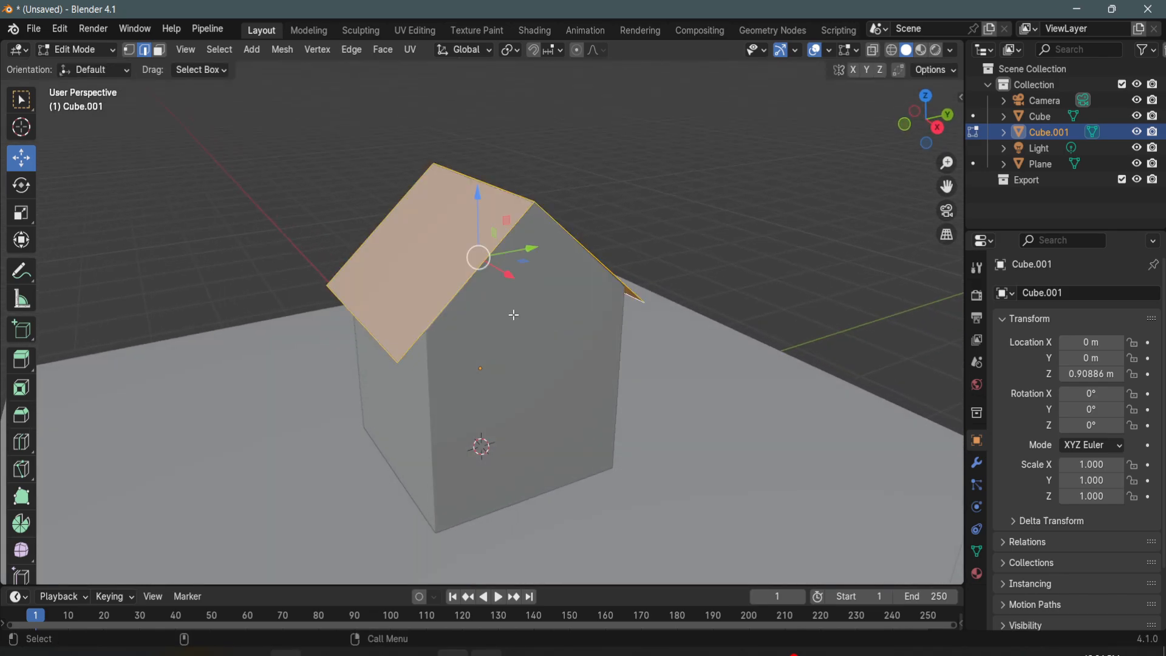
key("r")
left_click_drag(510, 275, 520, 289)
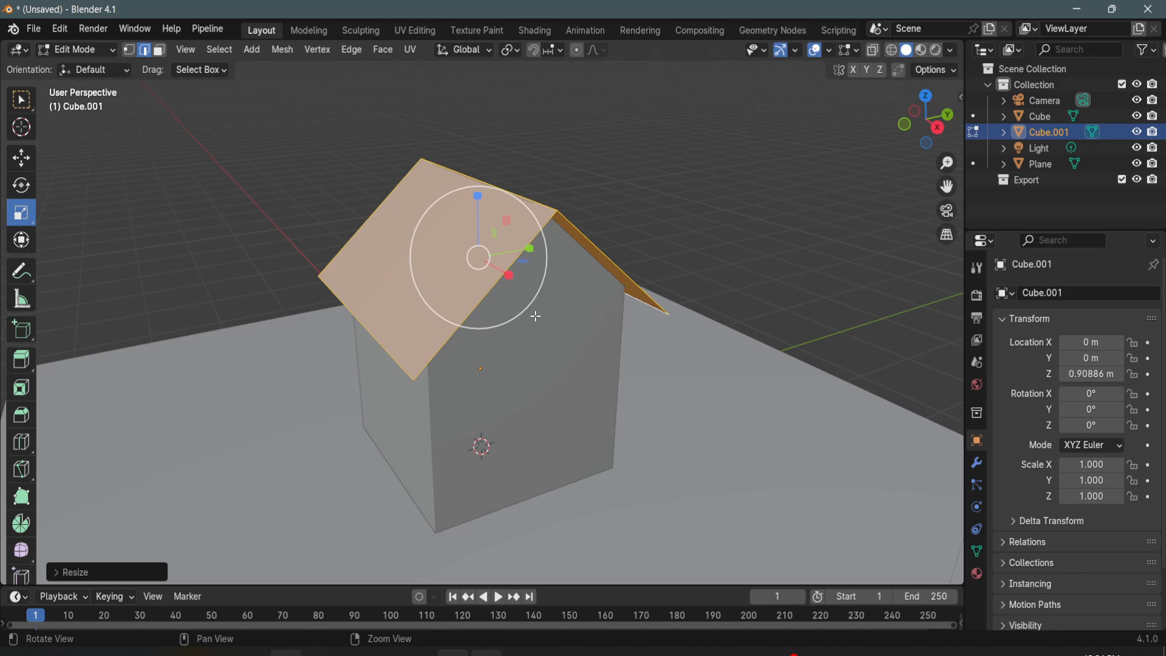
middle_click_drag(533, 315, 559, 294)
- Extrude the roof faces along Z to give the roof a solid thickness
left_click_drag(529, 244, 524, 260)
middle_click_drag(570, 299, 527, 326)
key("g")
key("z")
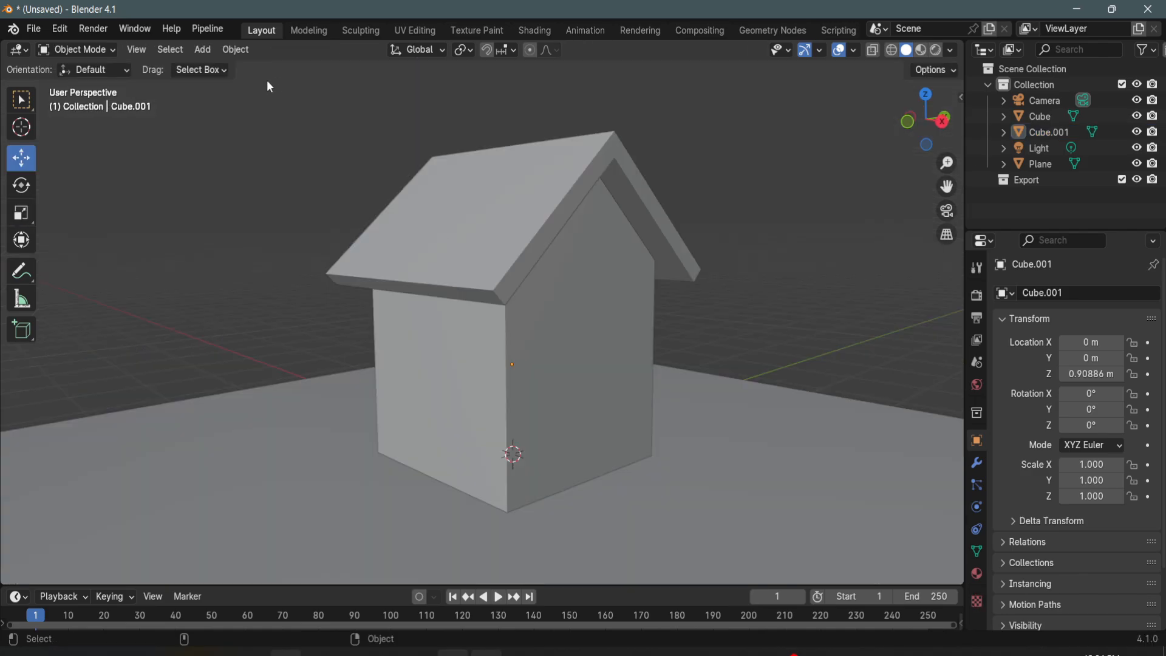
- Add a new cube and move it out through the side wall to about Y -1.15 m
left_click(235, 51)
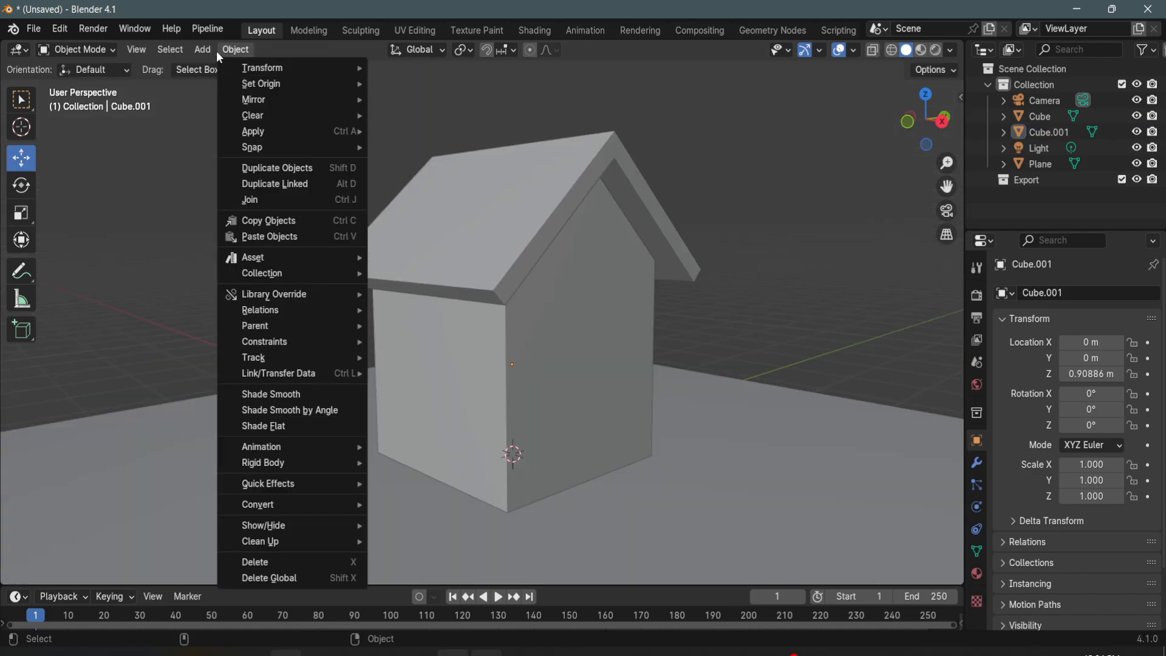
mouse_move(202, 49)
mouse_move(285, 68)
left_click(352, 82)
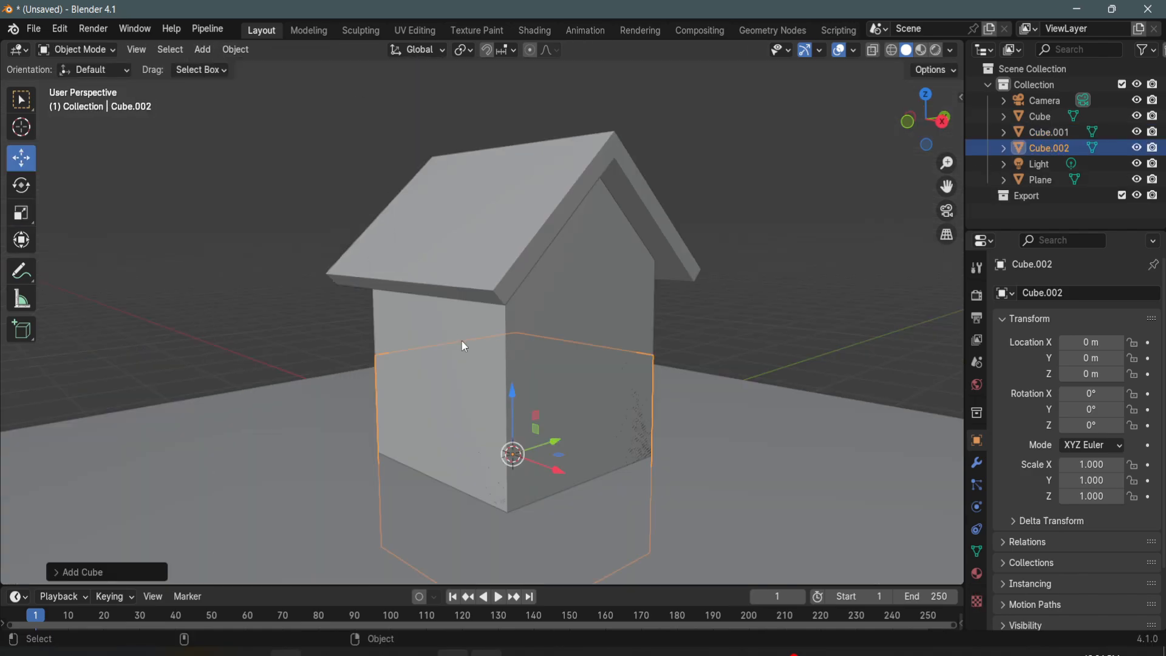
left_click_drag(558, 444, 508, 457)
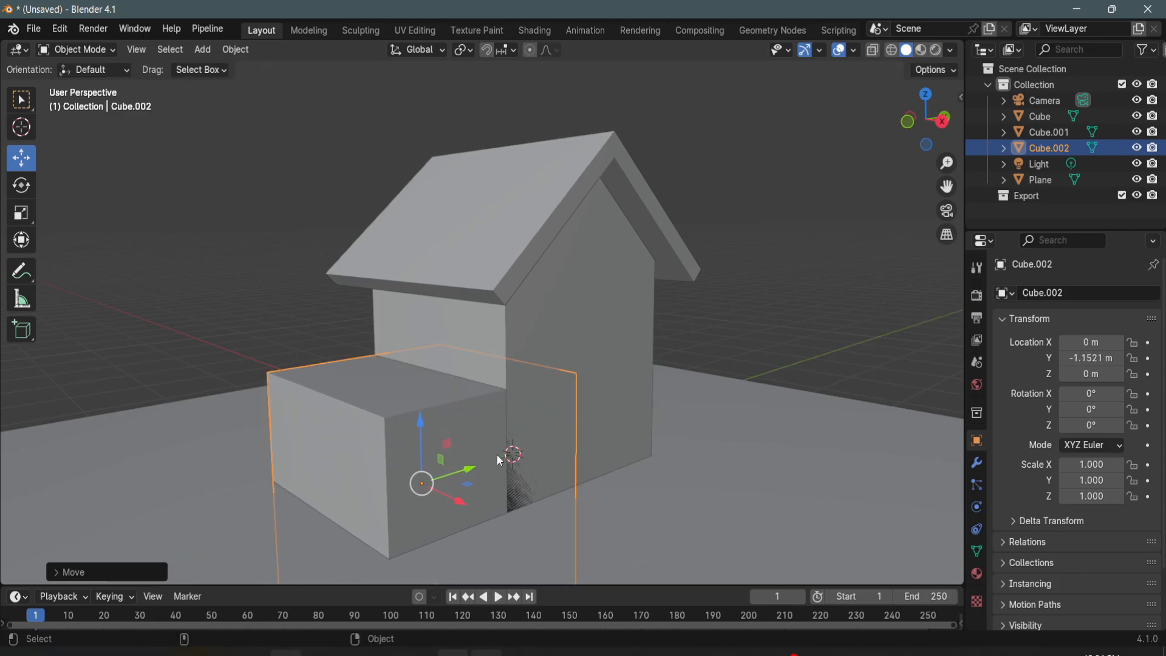
- Place the new cube at about Z 0.89 m and scale it into a thin bar of about 0.346 × 0.074 × 0.057
key("shift+space")
key("s")
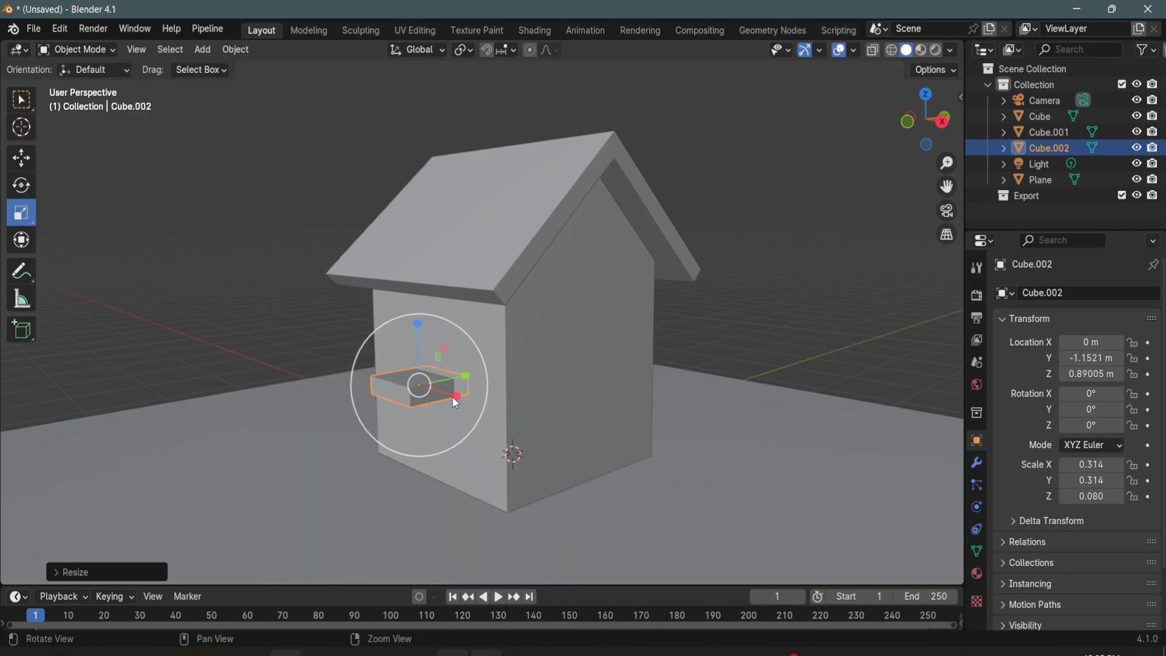
left_click_drag(454, 398, 467, 399)
left_click_drag(451, 396, 464, 396, "alt")
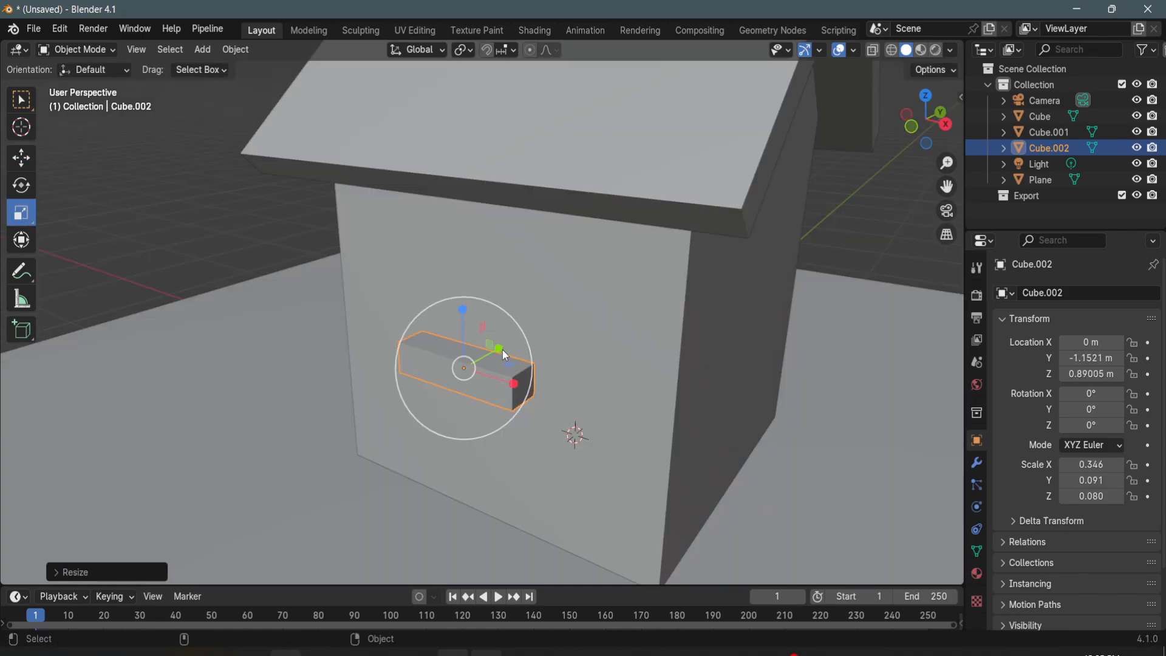
left_click_drag(501, 348, 484, 359)
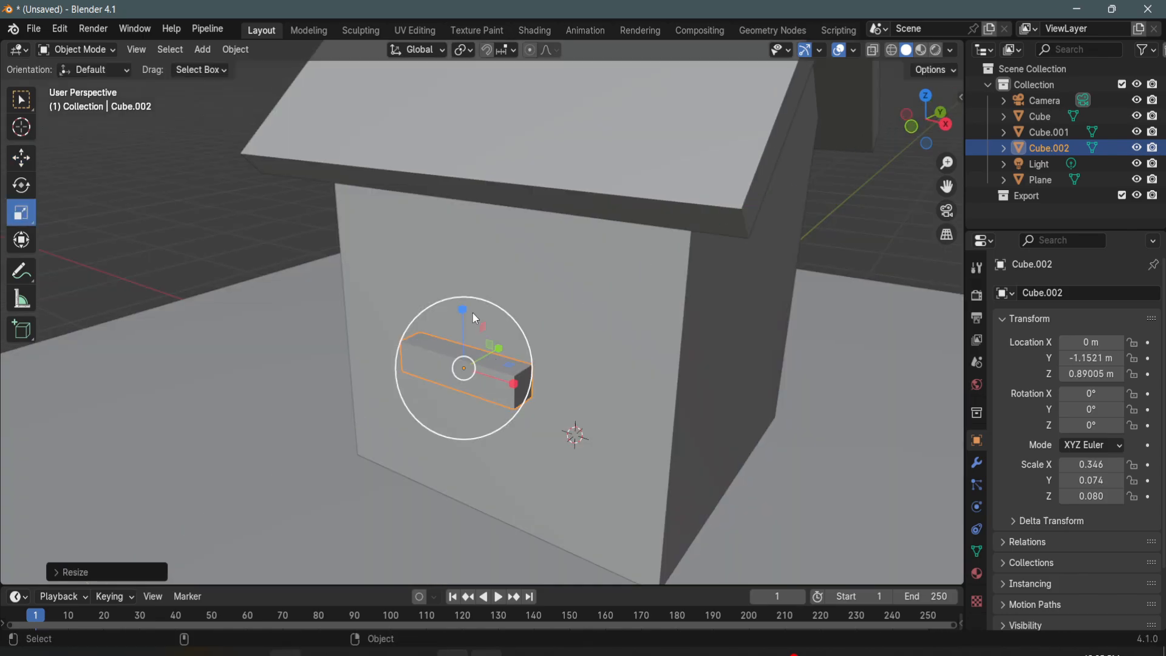
left_click_drag(462, 309, 466, 332)
middle_click_drag(484, 392, 523, 387)
scroll(526, 391, "up", 1)
middle_click_drag(592, 421, 537, 388, "shift")
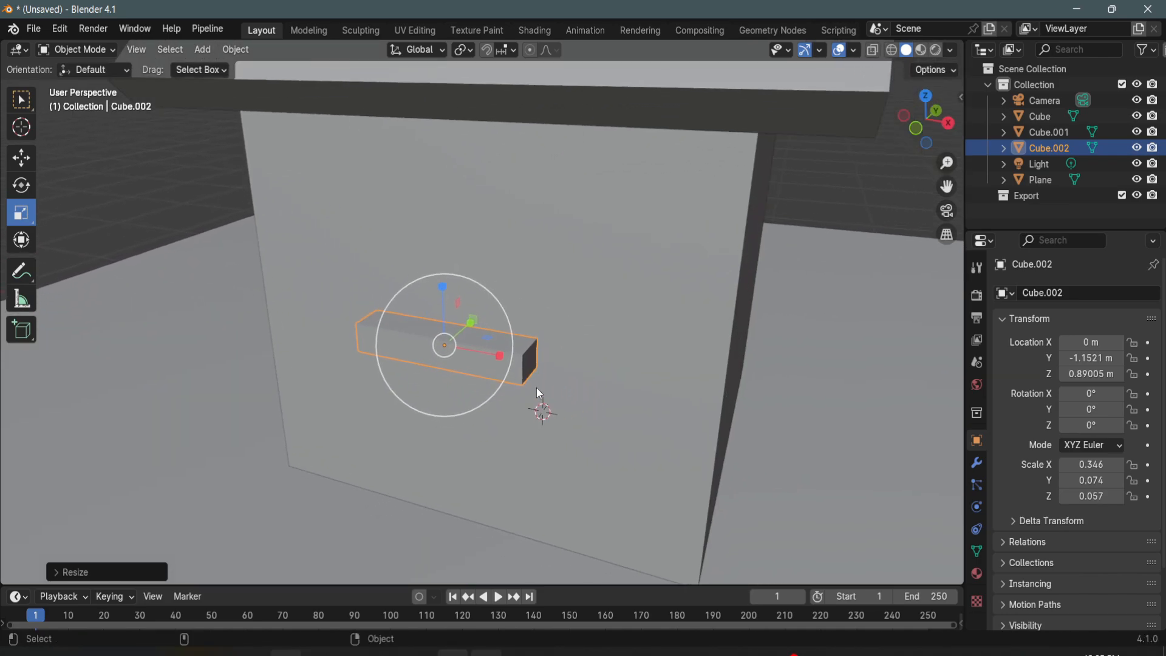
- Apply level 1 subdivision to the bar and add a supporting loop cut close to each of its ends
key("ctrl+1")
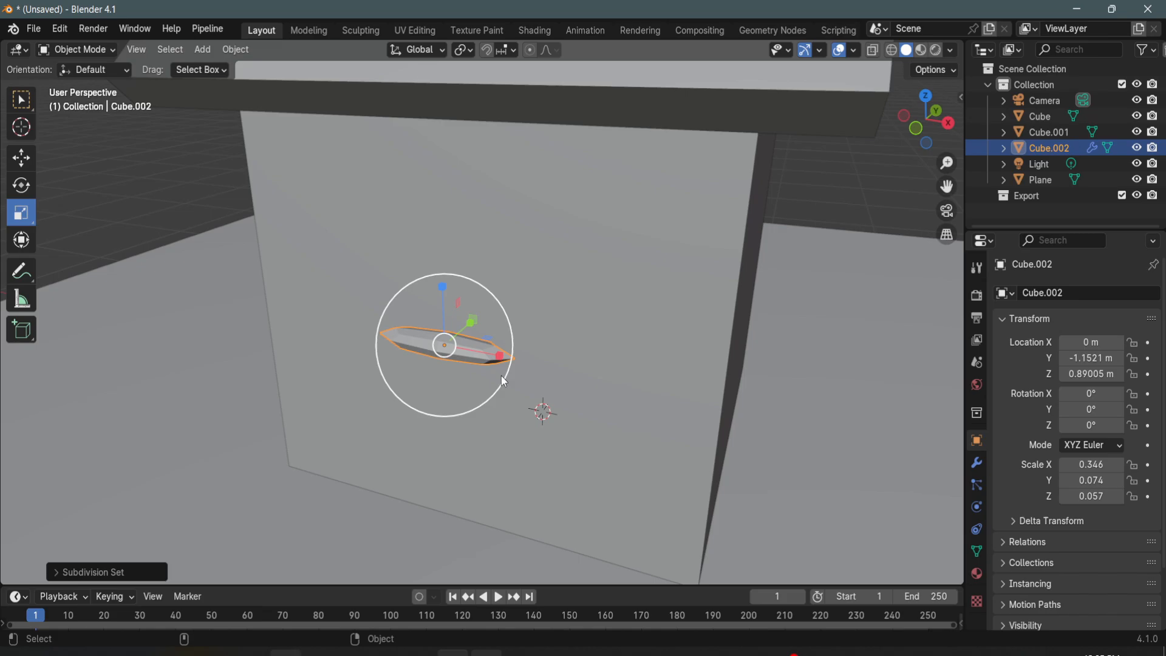
scroll(539, 389, "up", 1)
key("Tab")
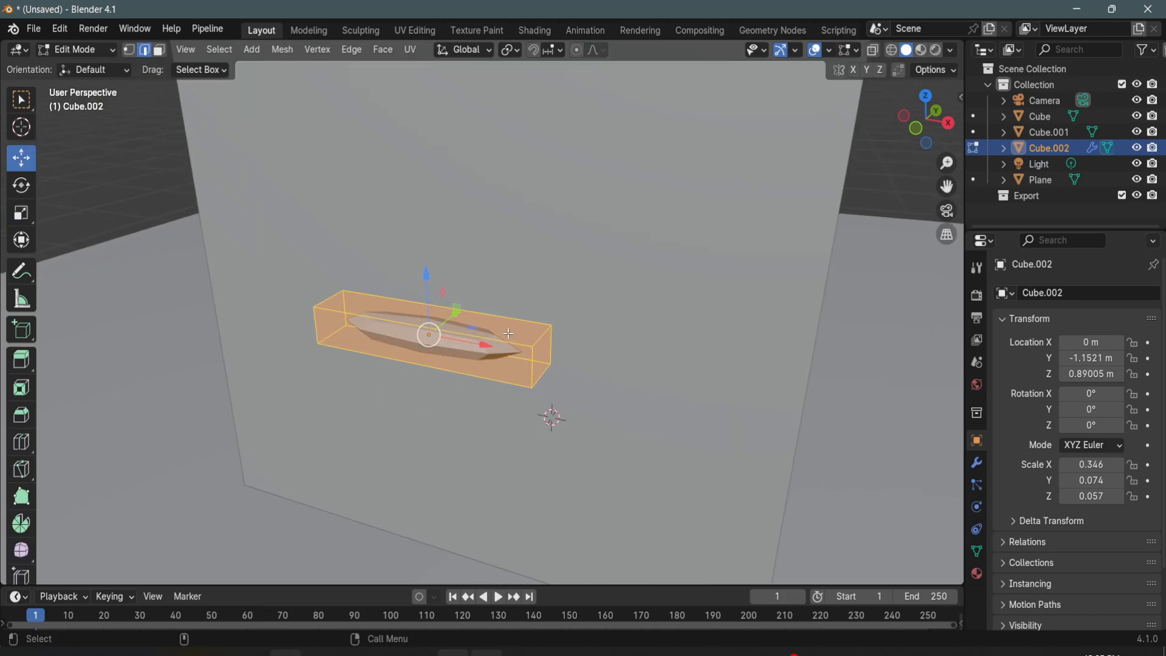
key("ctrl+r")
left_click(458, 341)
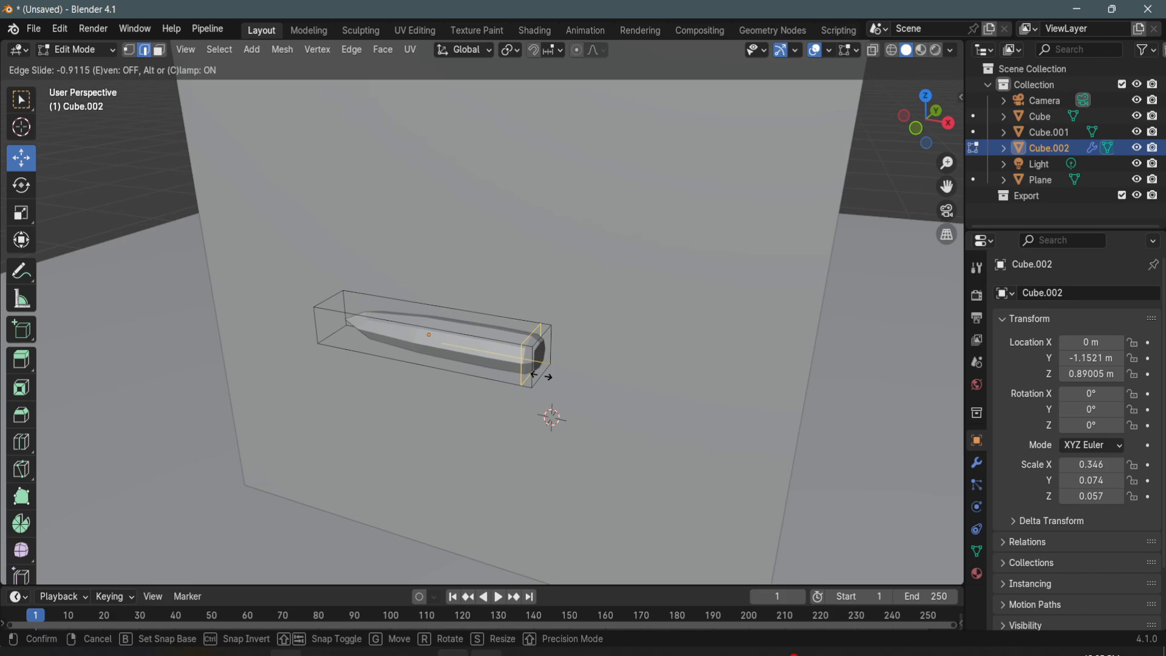
left_click(534, 375)
key("ctrl+r")
left_click(428, 327)
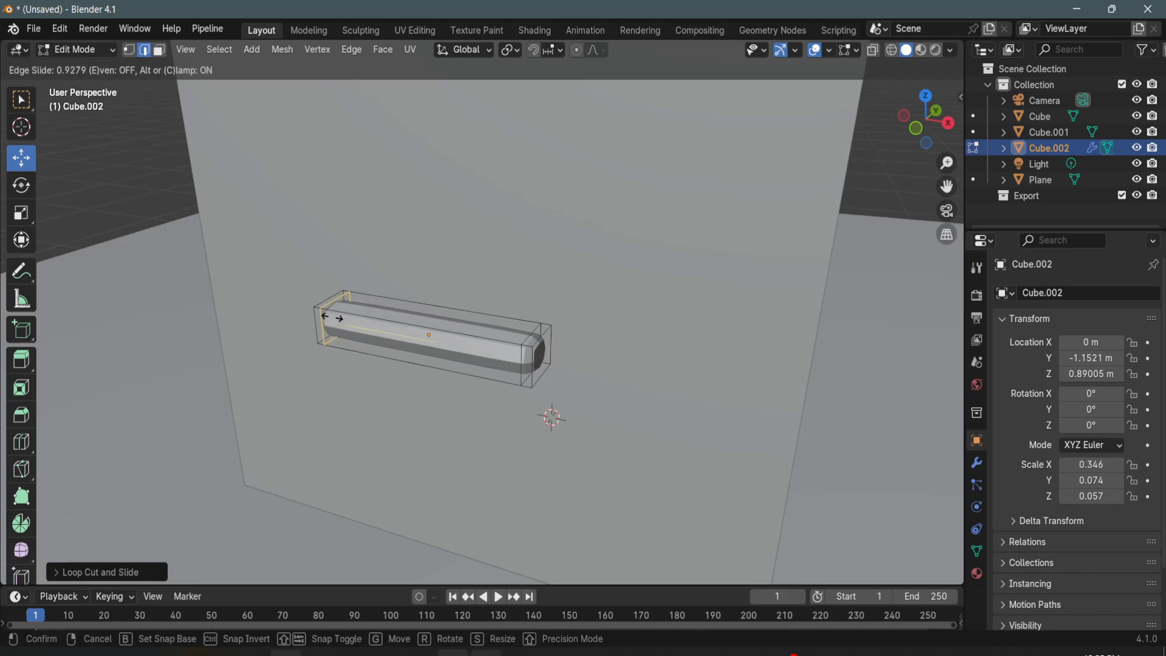
left_click(332, 317)
- Add lengthwise loop cuts near the bar's outer and inner sides, and move the bar against the wall at about Y -1.02 m
middle_click_drag(516, 349, 477, 353)
scroll(456, 353, "up", 1)
key("ctrl+r")
left_click(384, 346)
left_click(372, 348)
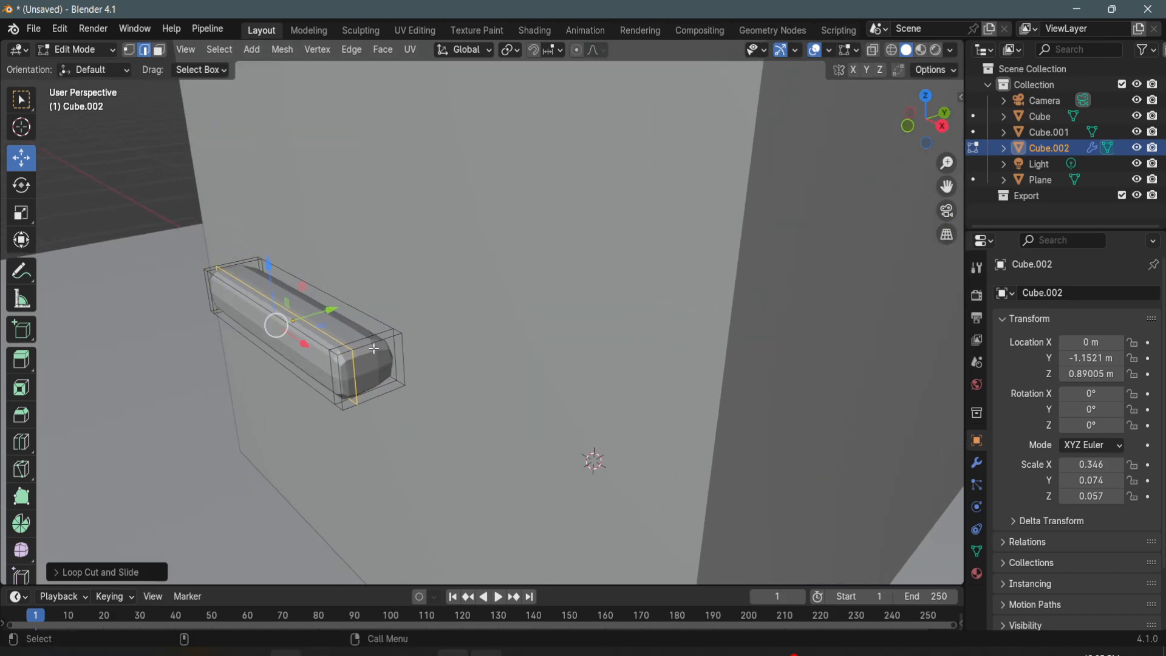
key("ctrl+r")
left_click(382, 349)
left_click(391, 345)
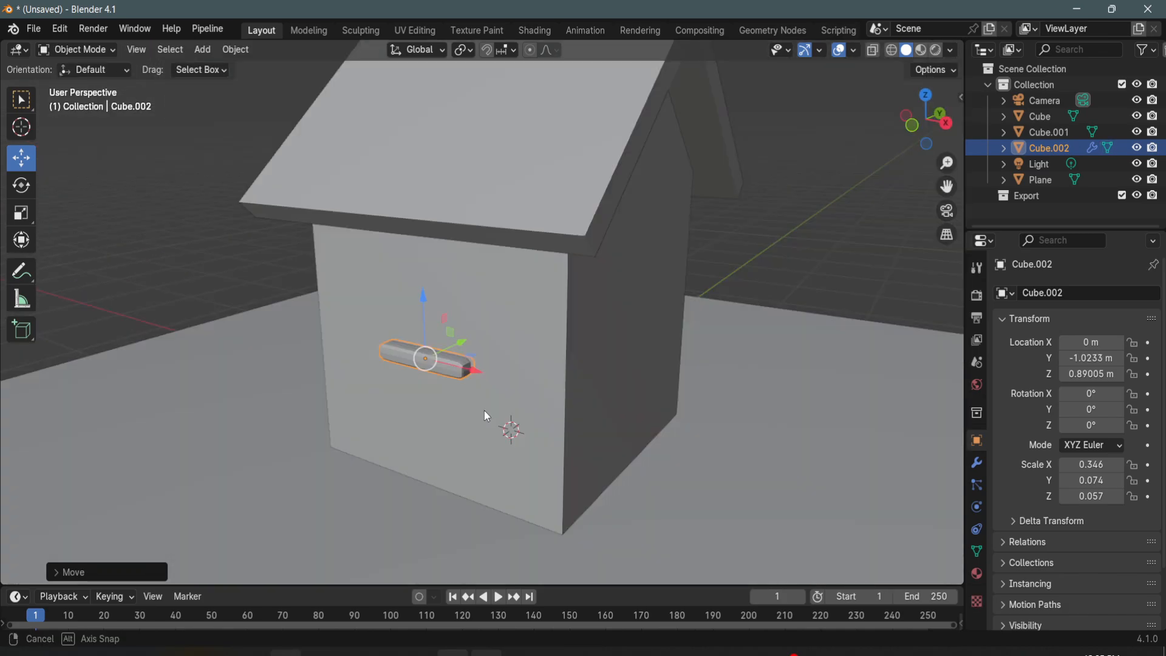
middle_click_drag(484, 411, 482, 400)
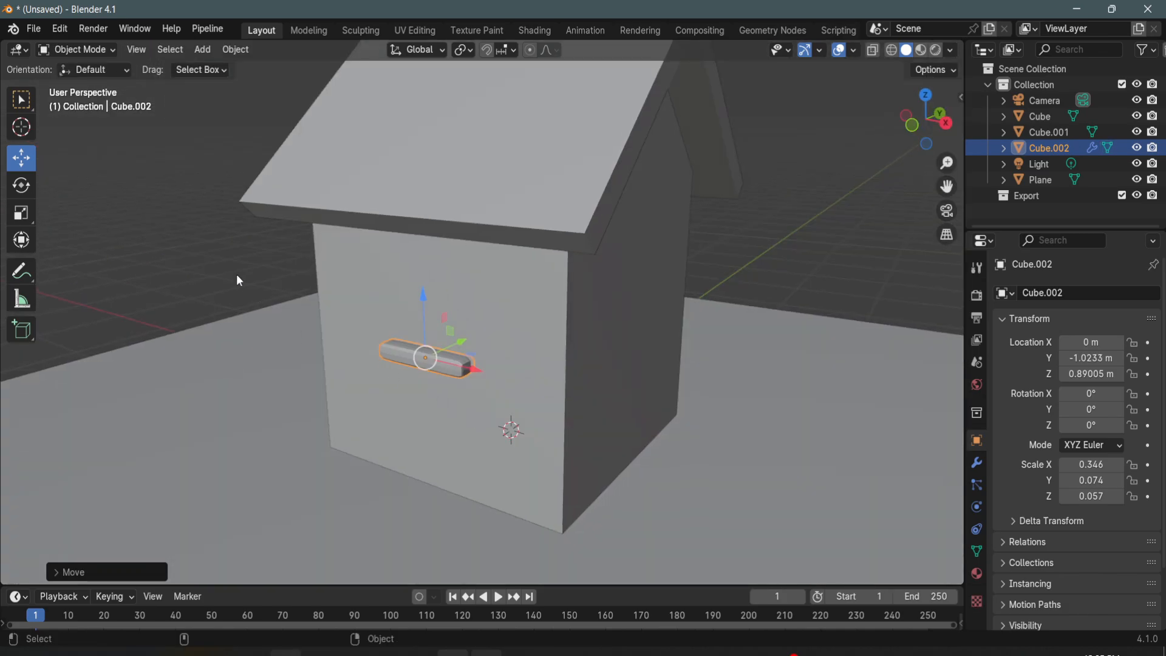
- Add a mesh circle at the origin with its fill type set to Triangle Fan
left_click(239, 279)
left_click(202, 49)
mouse_move(278, 67)
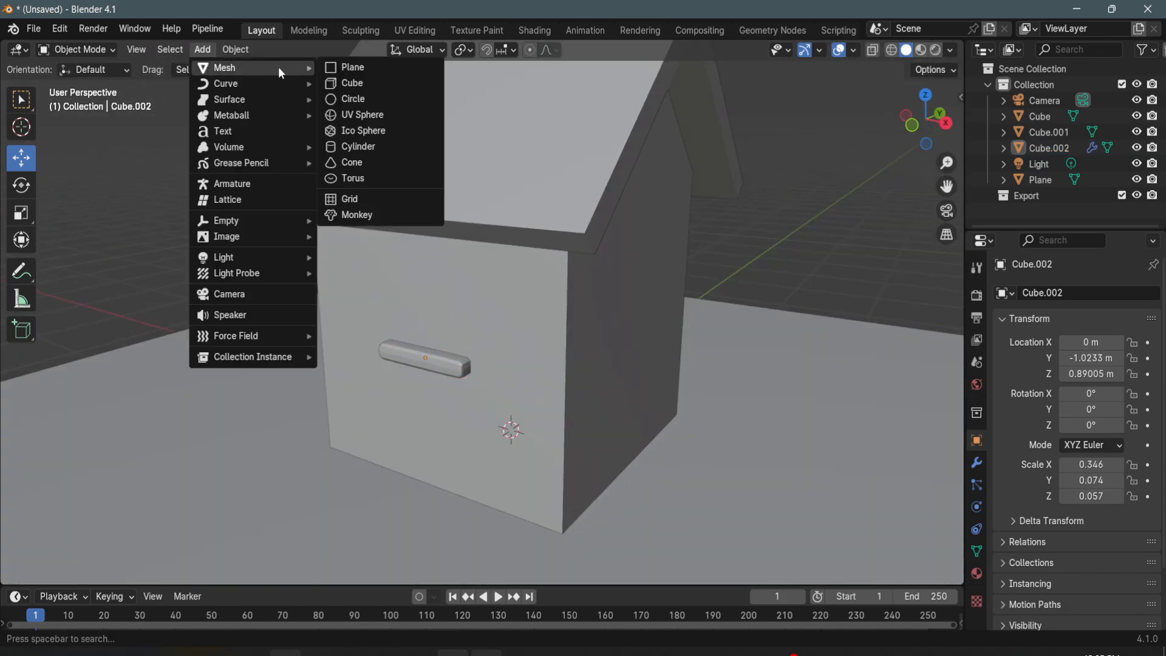
left_click(354, 98)
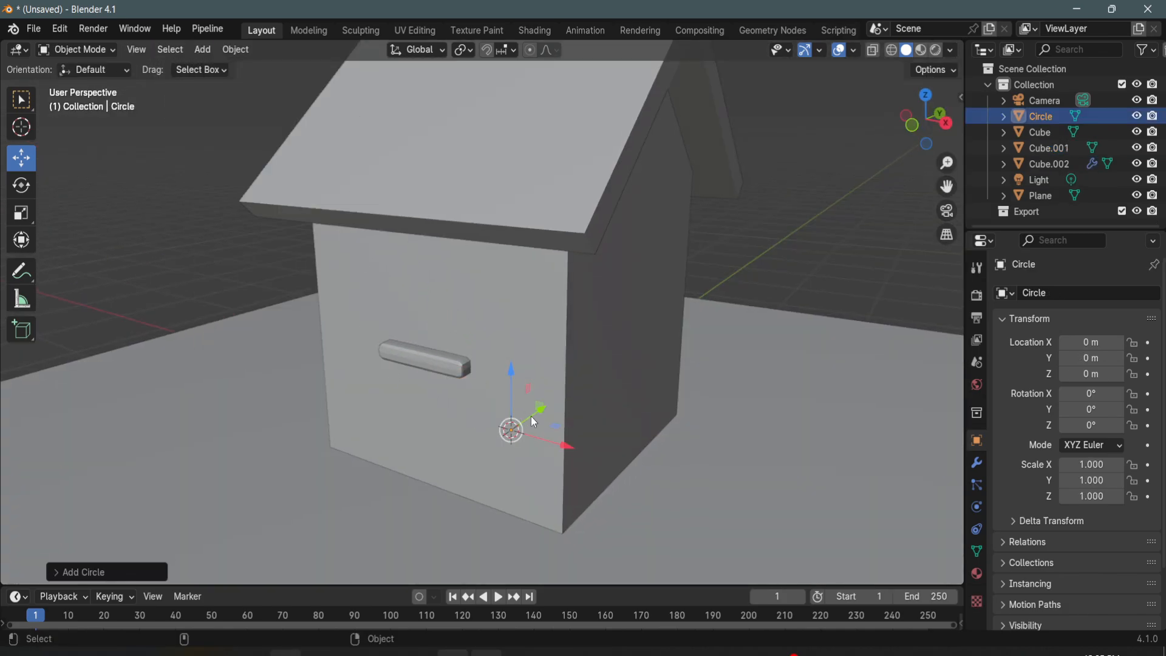
left_click(56, 574)
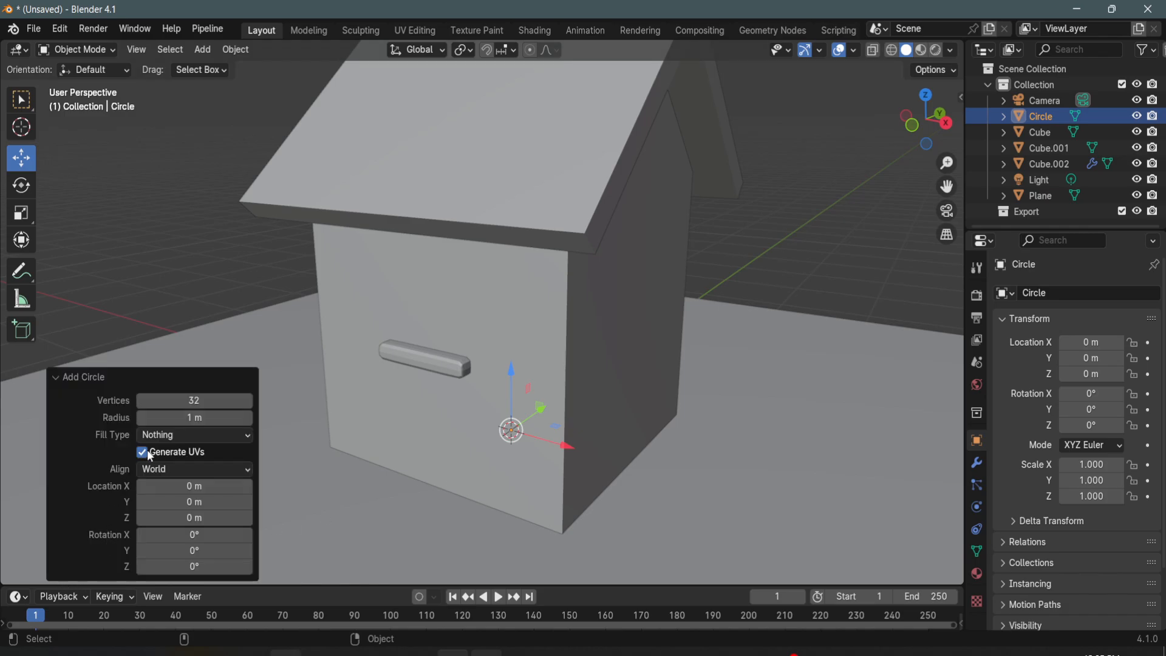
left_click(190, 433)
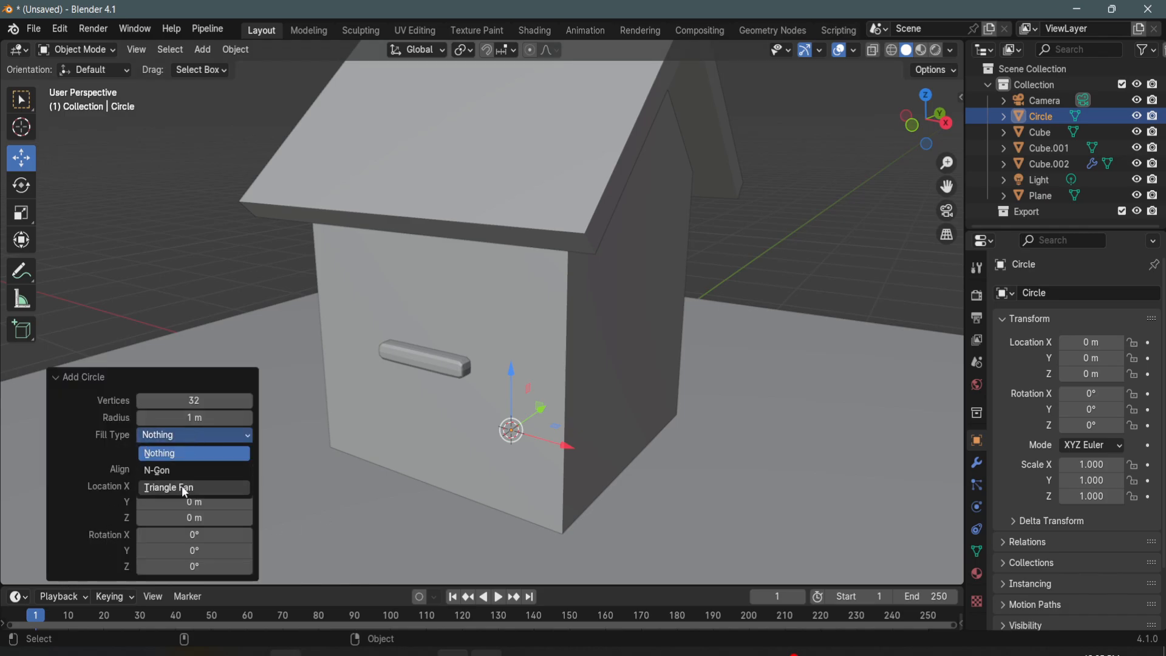
left_click(181, 485)
- Move the filled circle out in front of the side wall to about Y -1.25 m and Z 0.75 m
left_click_drag(537, 416, 424, 497)
left_click_drag(404, 450, 393, 328)
key("e")
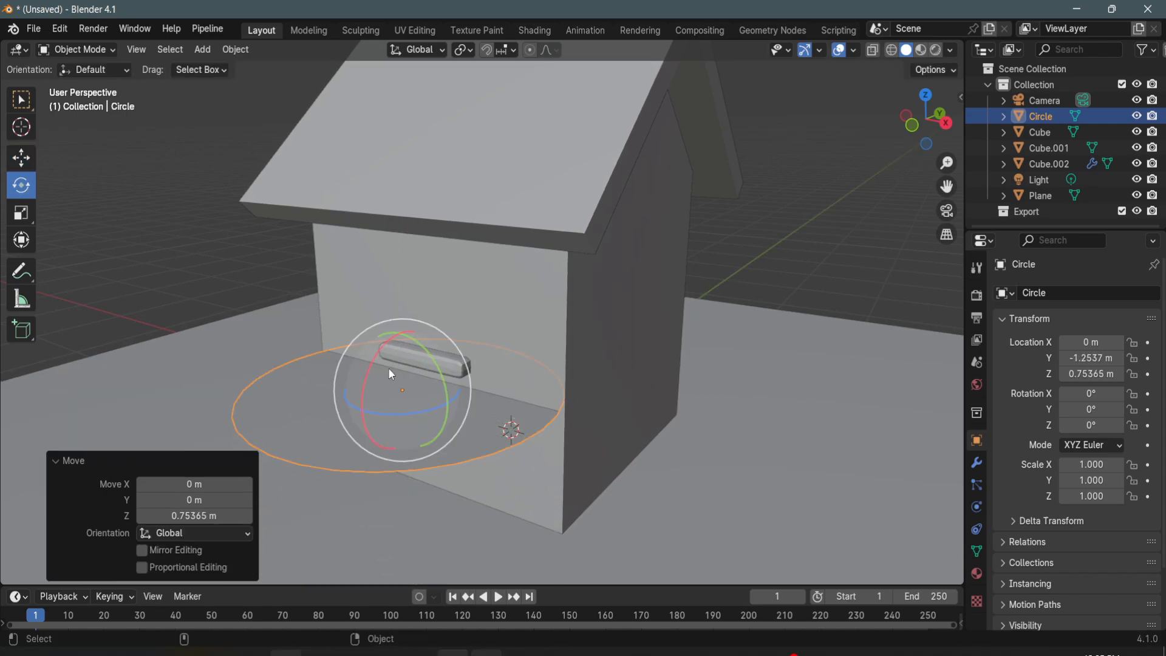
key("shift+r")
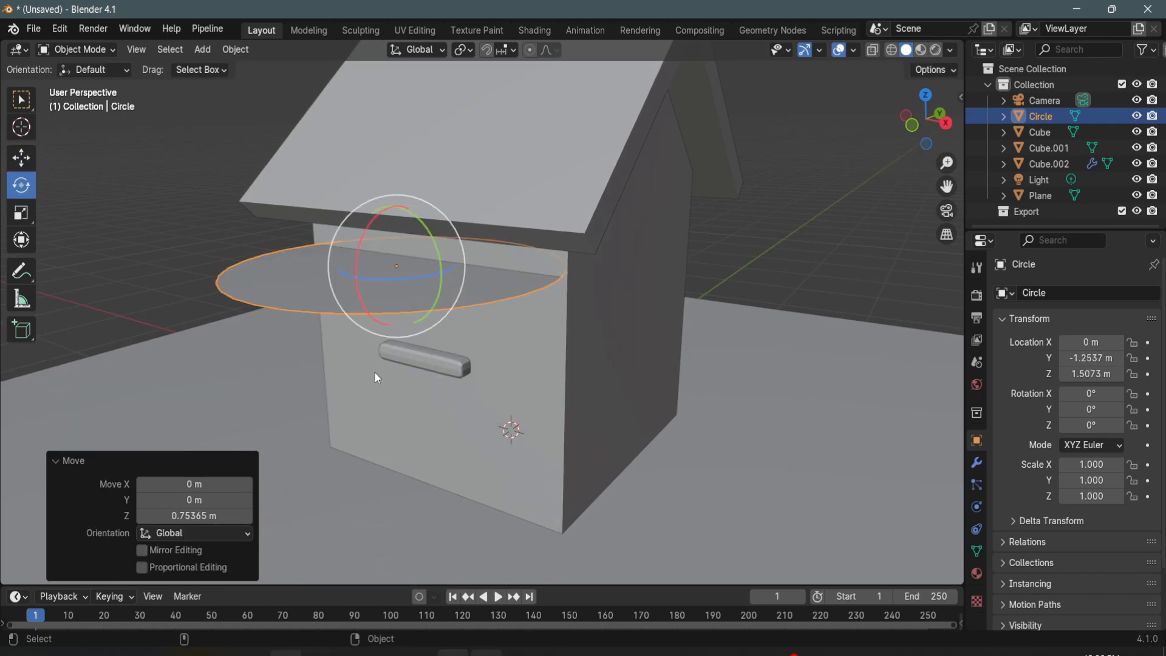
key("ctrl+z")
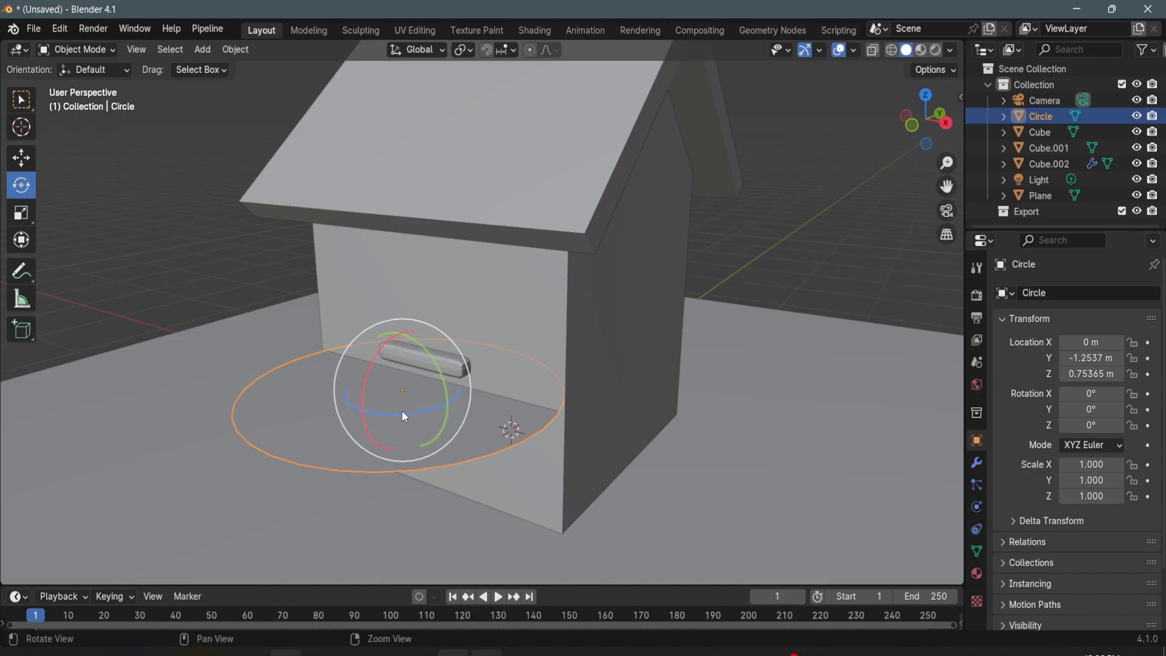
- Rotate the circle 90° about X to stand parallel to the wall, and scale it to about 0.295 above the bar
middle_click_drag(402, 409, 321, 345)
left_click_drag(305, 333, 302, 417)
key("ctrl+z")
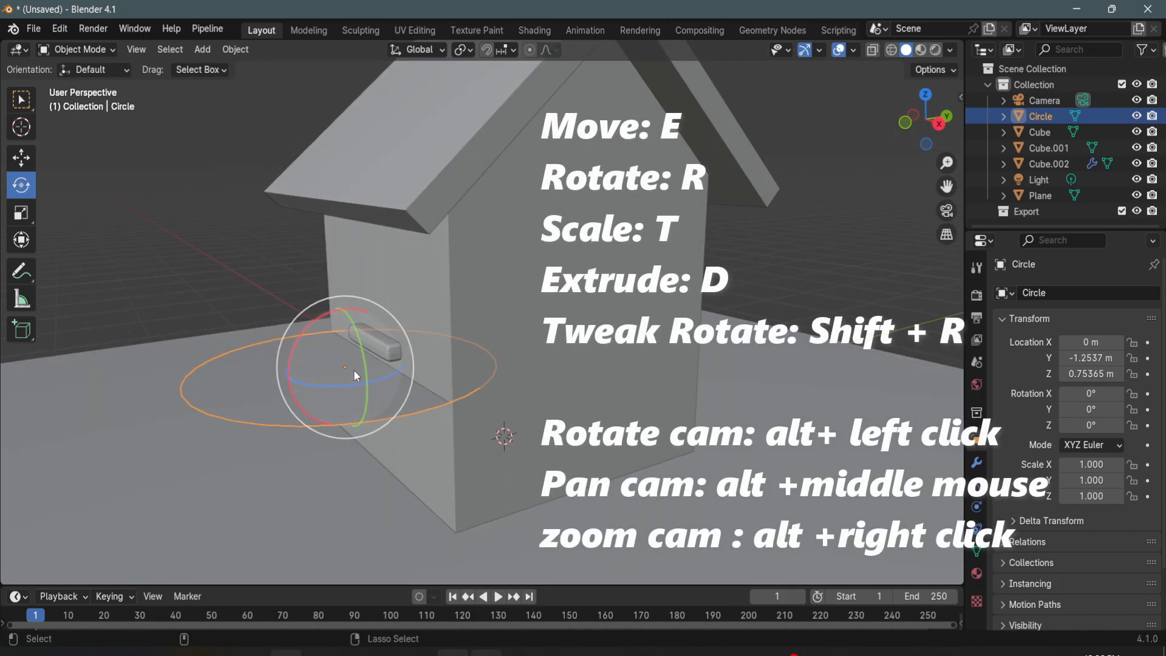
left_click_drag(300, 334, 312, 416, "ctrl")
left_click_drag(389, 426, 450, 425, "alt")
key("t")
left_click_drag(504, 348, 472, 376)
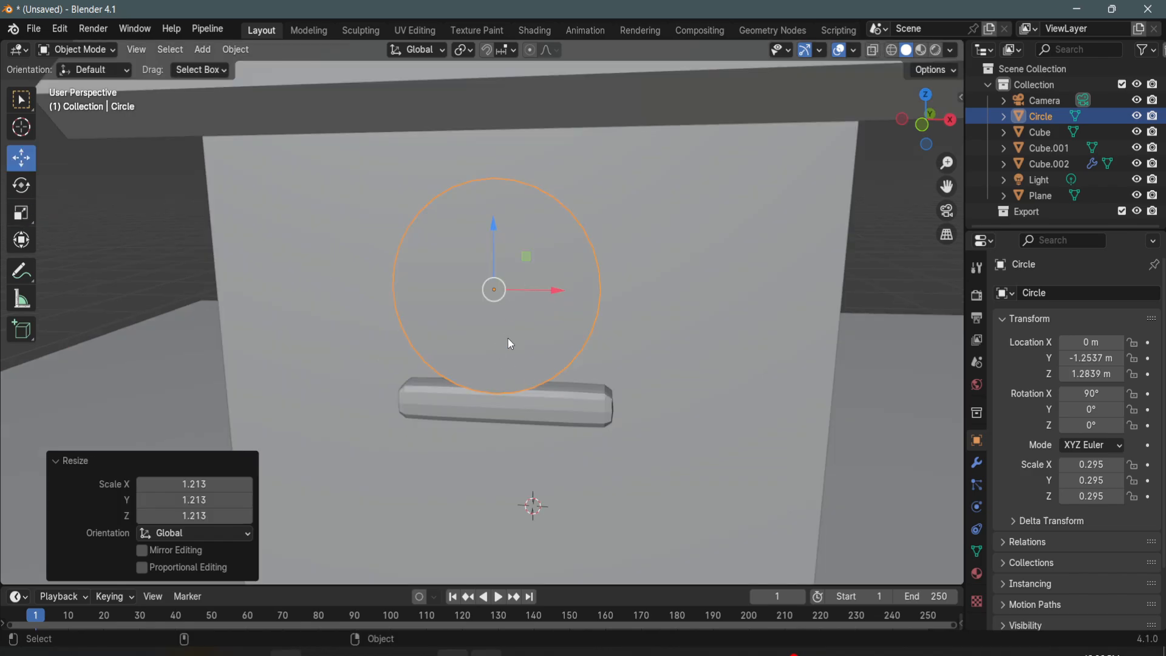
- Inset all the circle's faces together to form an outer ring about a third of the radius wide
key("Tab")
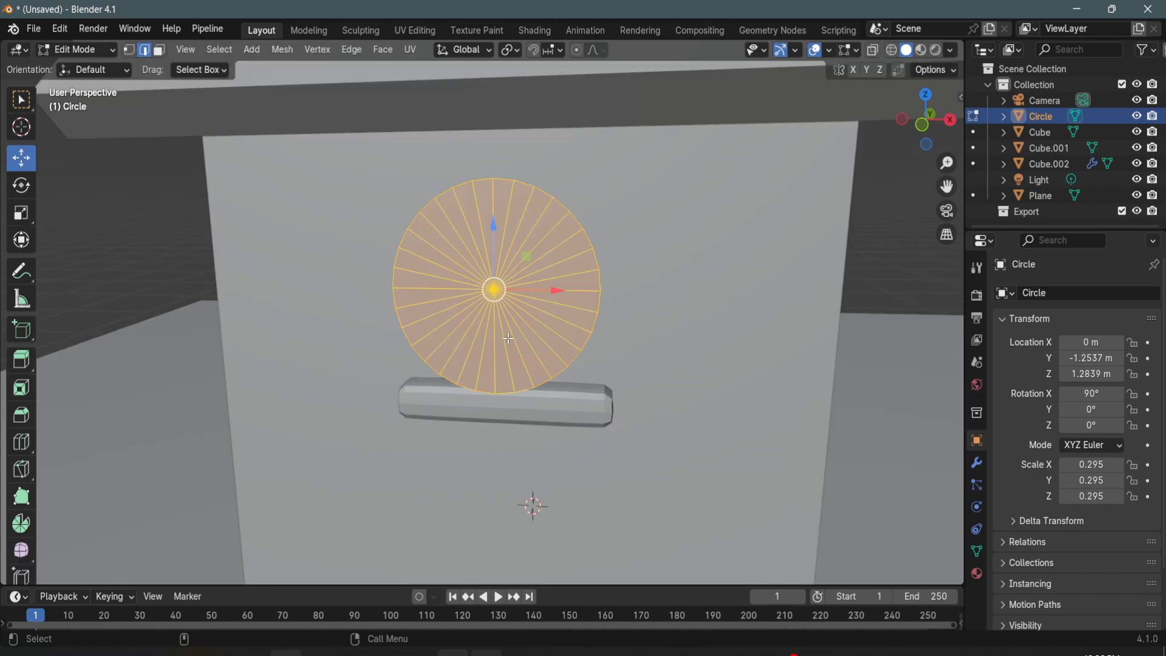
left_click(159, 51)
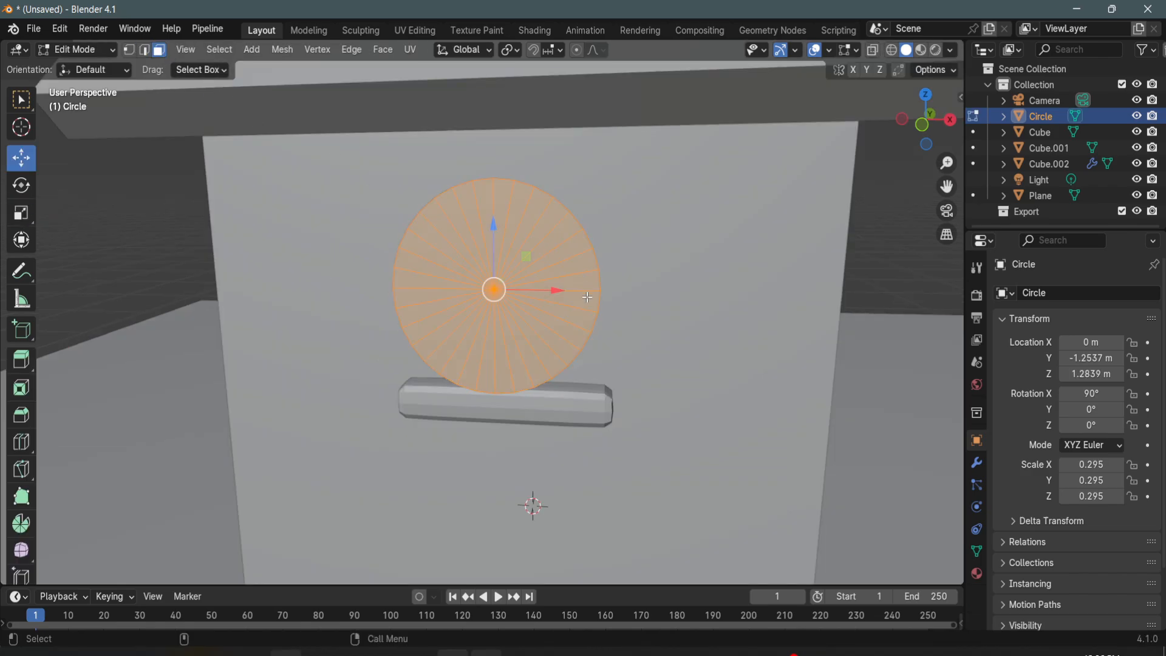
key("i")
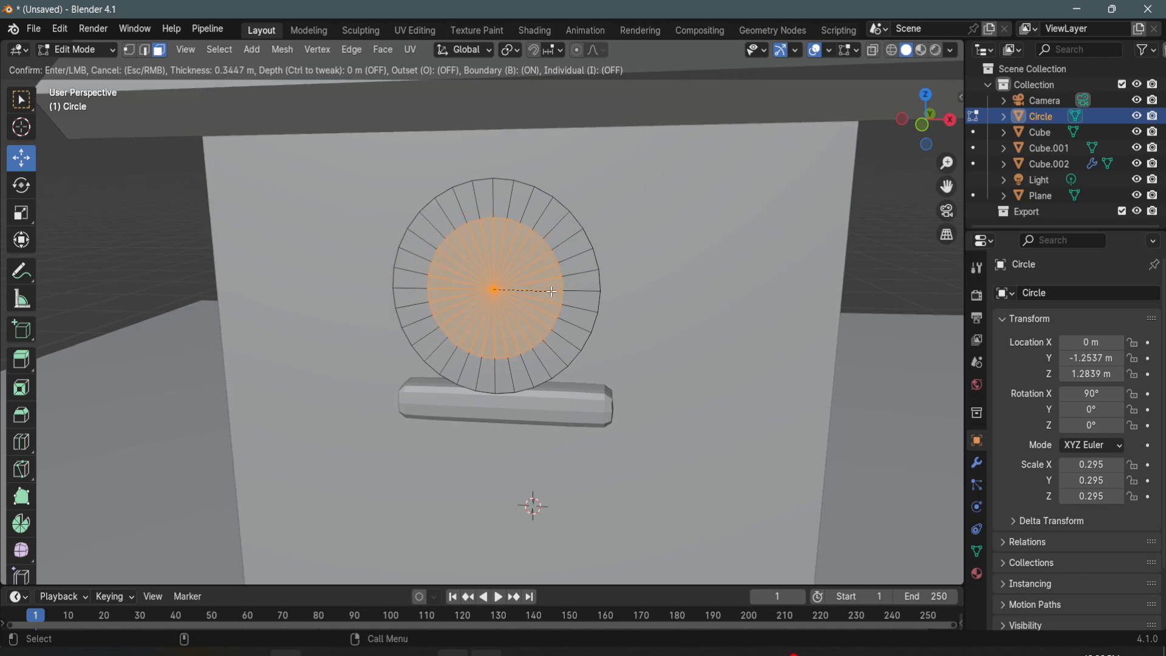
left_click(555, 292)
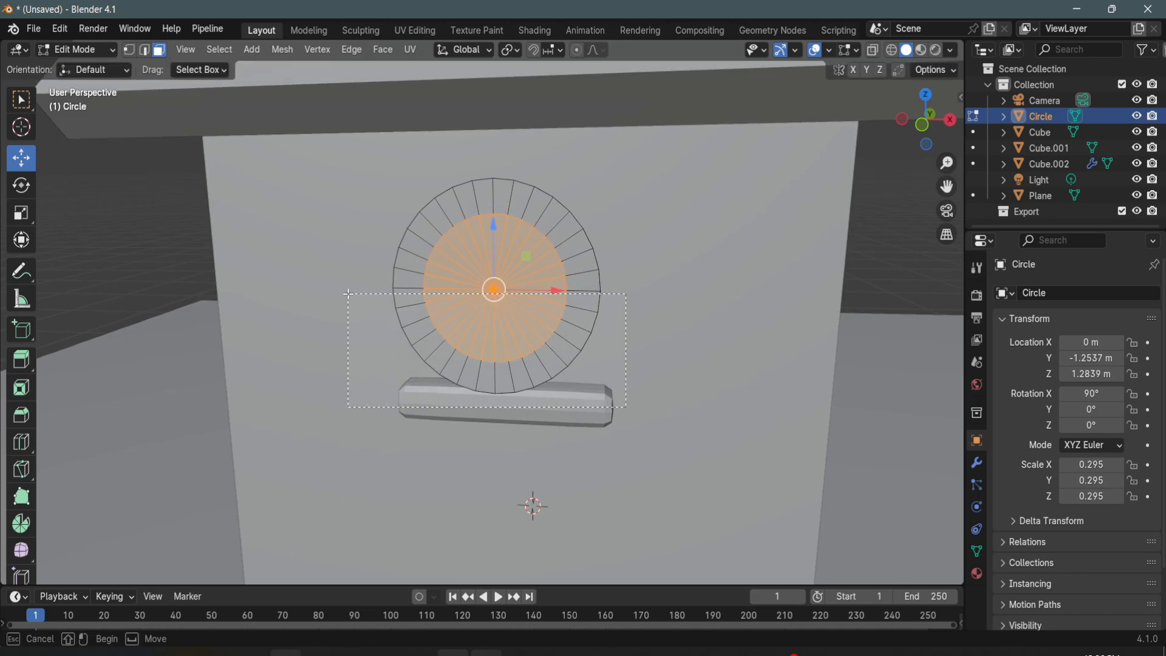
- Delete the faces of the circle's lower half and inner disc, leaving only the upper half ring
left_click_drag(348, 294, 348, 294)
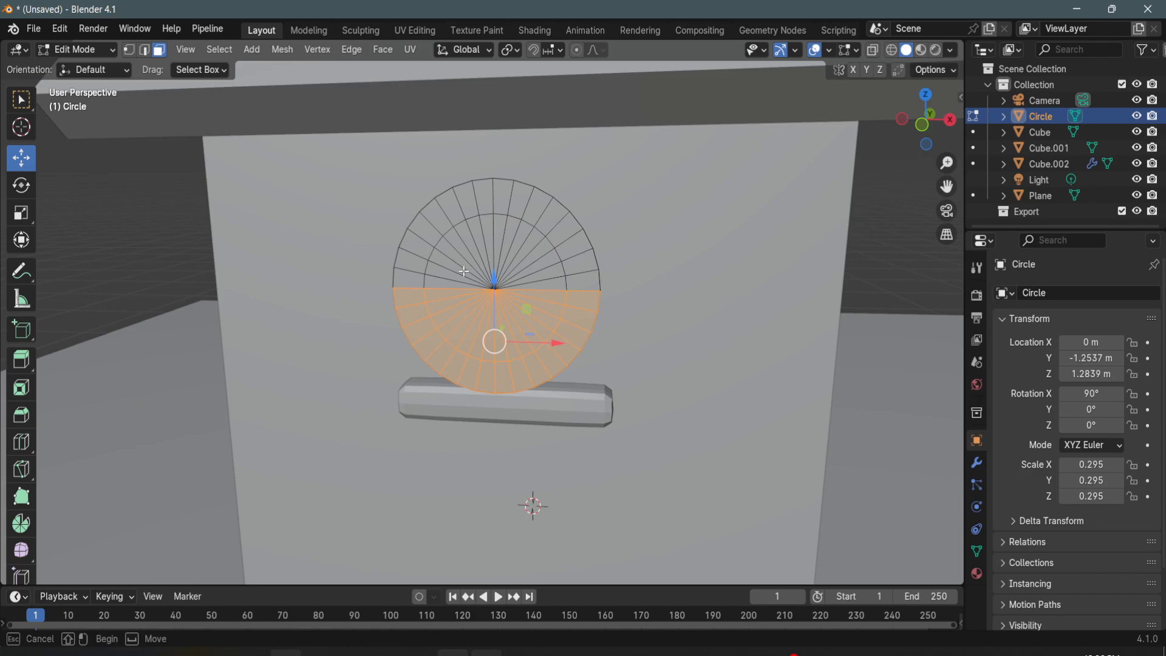
left_click(537, 322, "shift")
key("x")
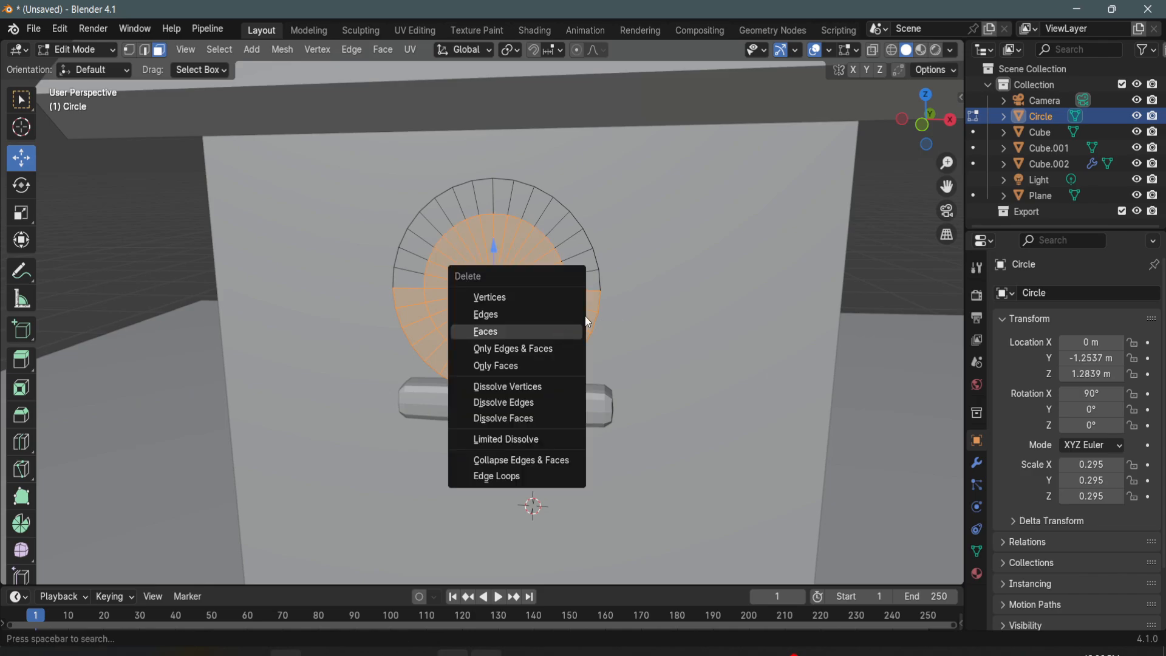
left_click(523, 328)
- Extrude the half ring's two bottom edges down about 0.33 m in Z to the bar, using the XYZ axis type
middle_click_drag(603, 337, 574, 355)
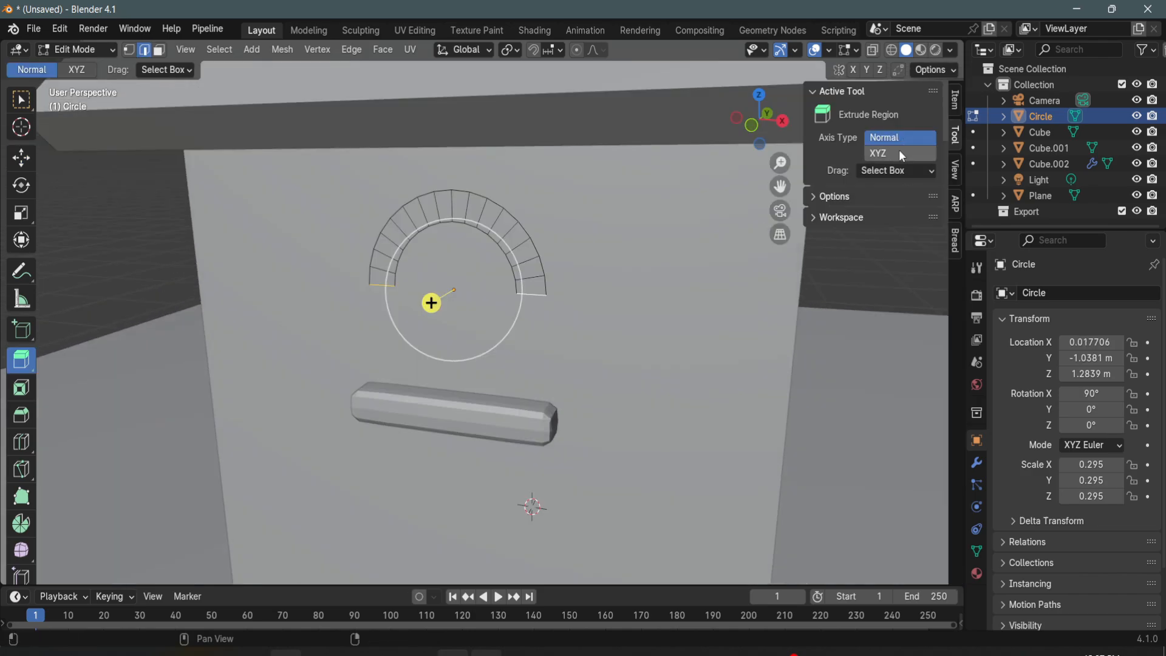
left_click(900, 154)
left_click_drag(462, 232, 466, 339)
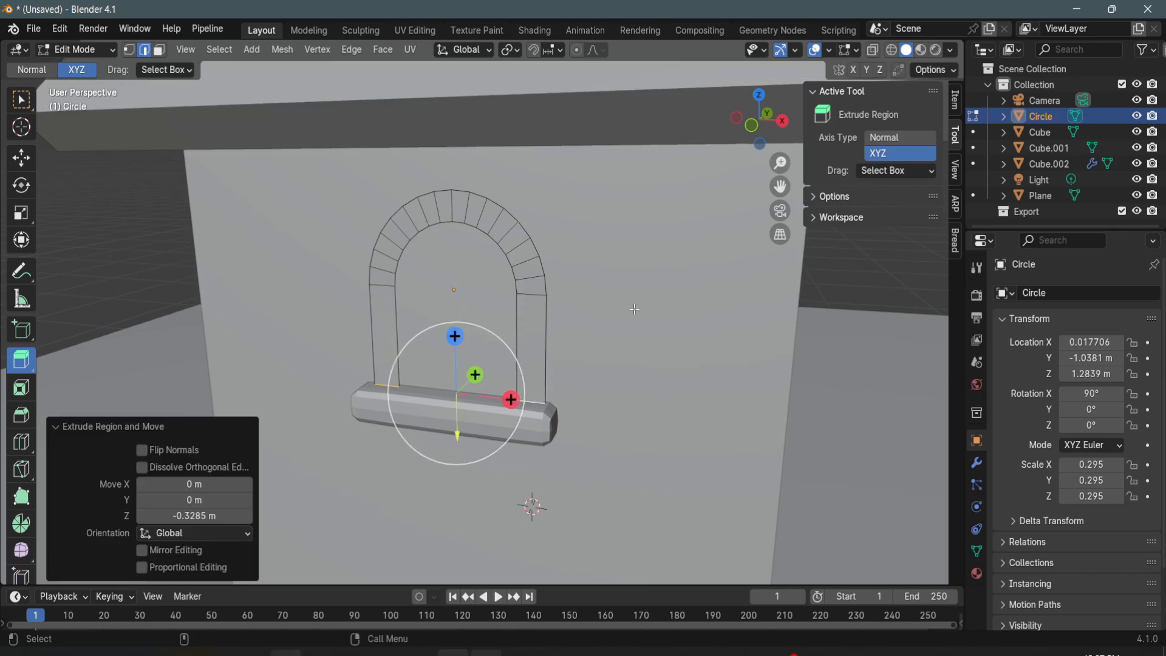
- Extrude the whole arch frame outward from the wall along Y to give it thickness
middle_click_drag(595, 306, 606, 296)
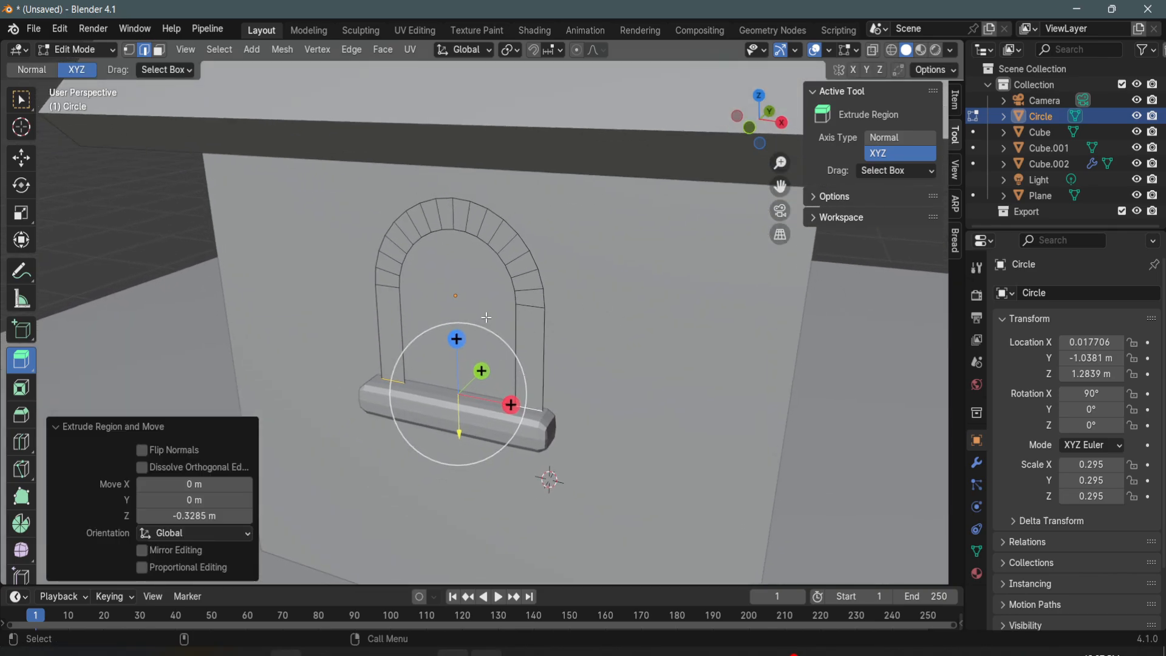
key("ctrl+z")
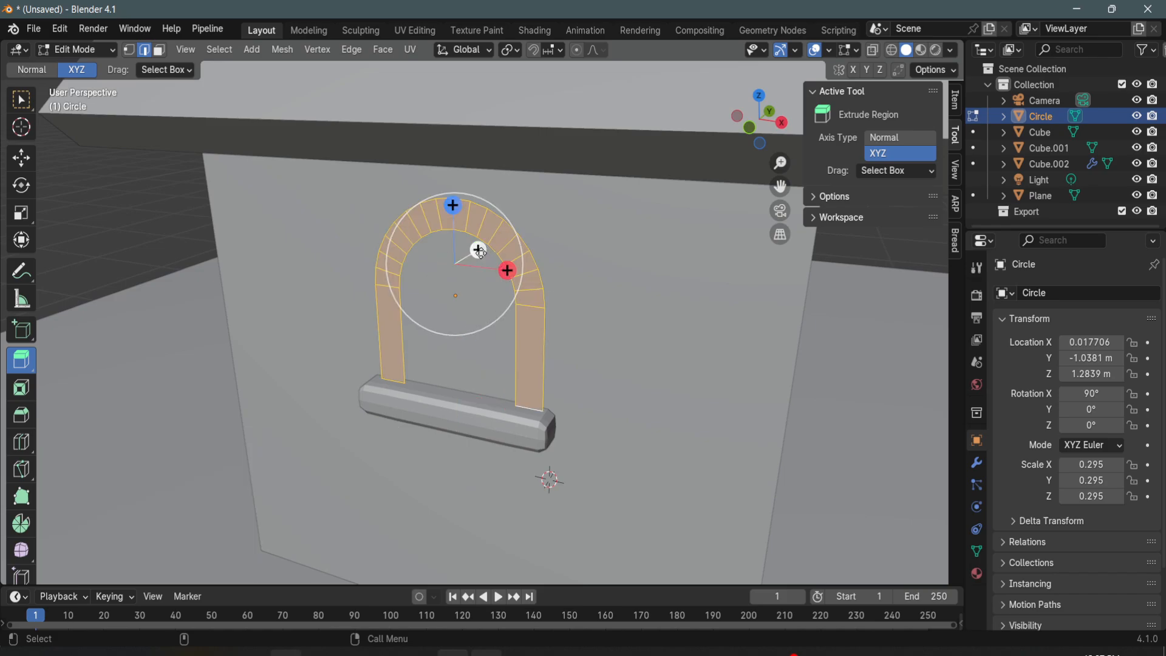
left_click_drag(477, 250, 470, 271)
middle_click_drag(471, 273, 523, 325)
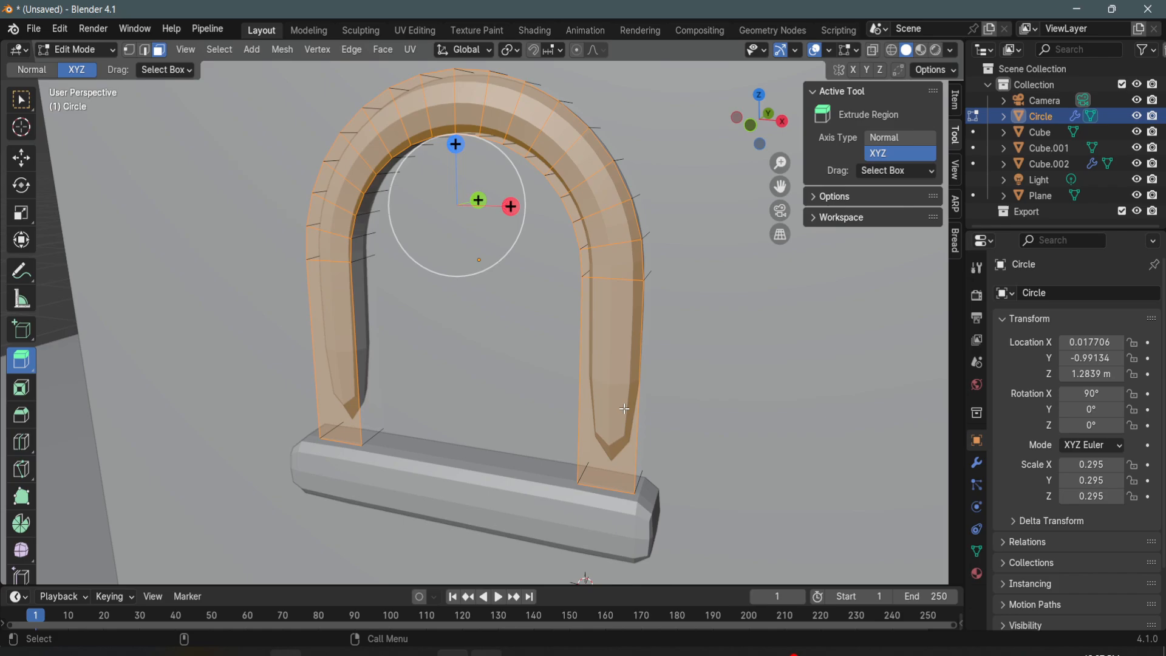
- Add a supporting loop cut close to the bottom end of each arch leg
key("ctrl+r")
left_click(635, 404)
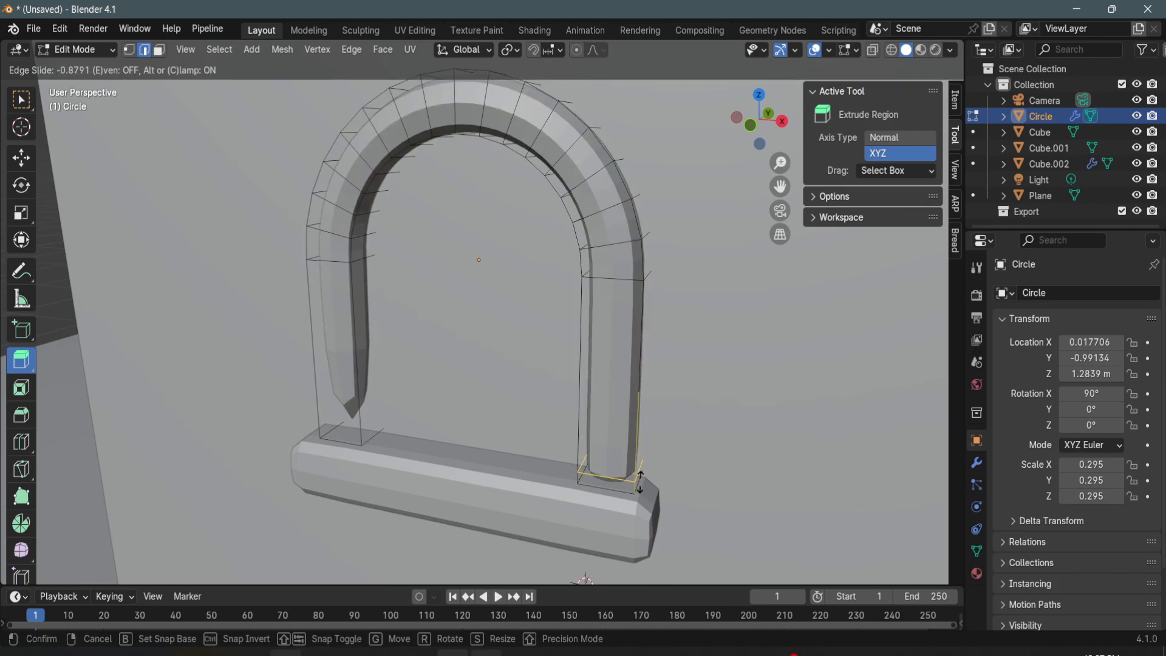
left_click(639, 480)
key("ctrl+r")
left_click(358, 346)
left_click(360, 406)
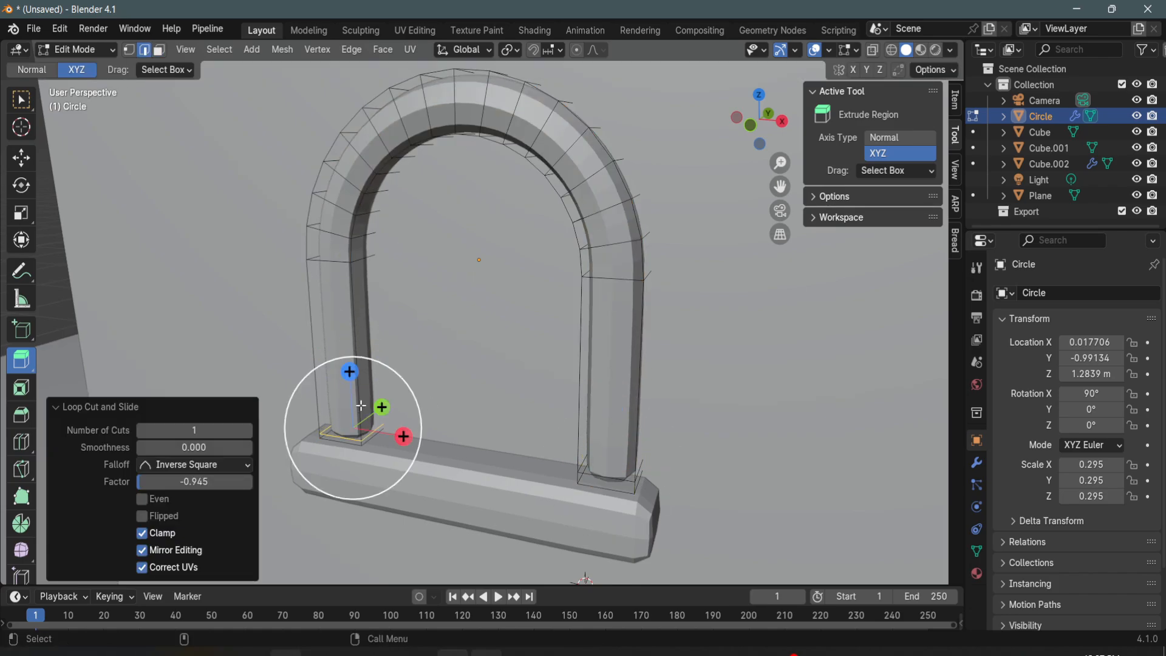
key("g")
key("g")
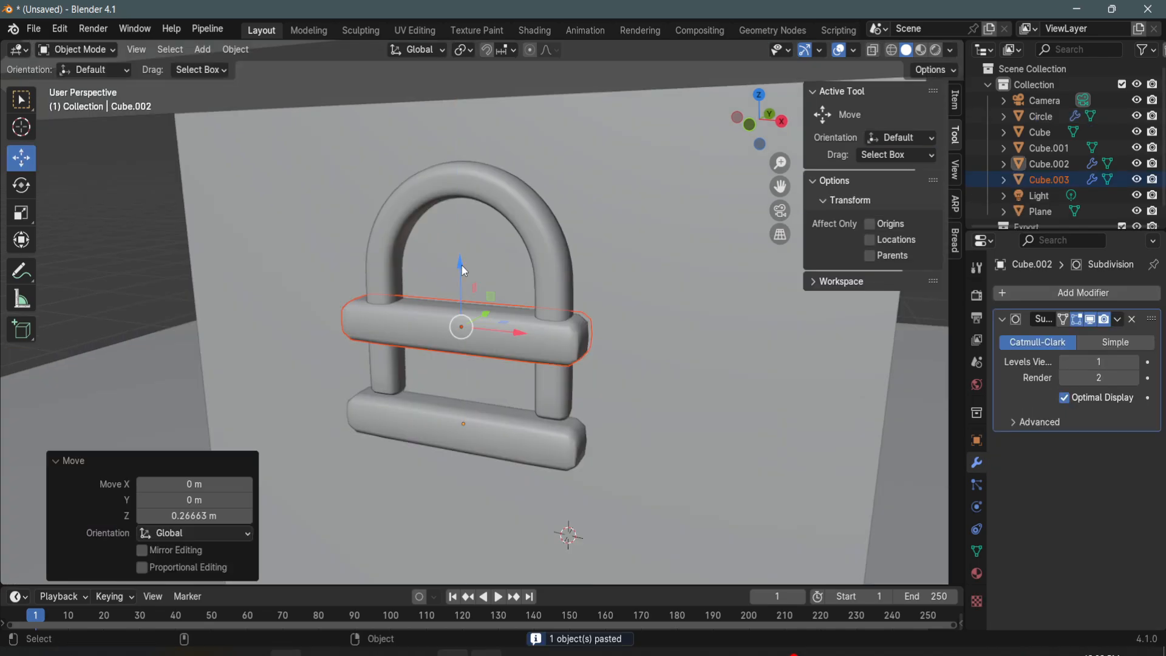
- Rotate the copied bar inside the arch about the Y axis to stand upright
key("shift+space")
key("r")
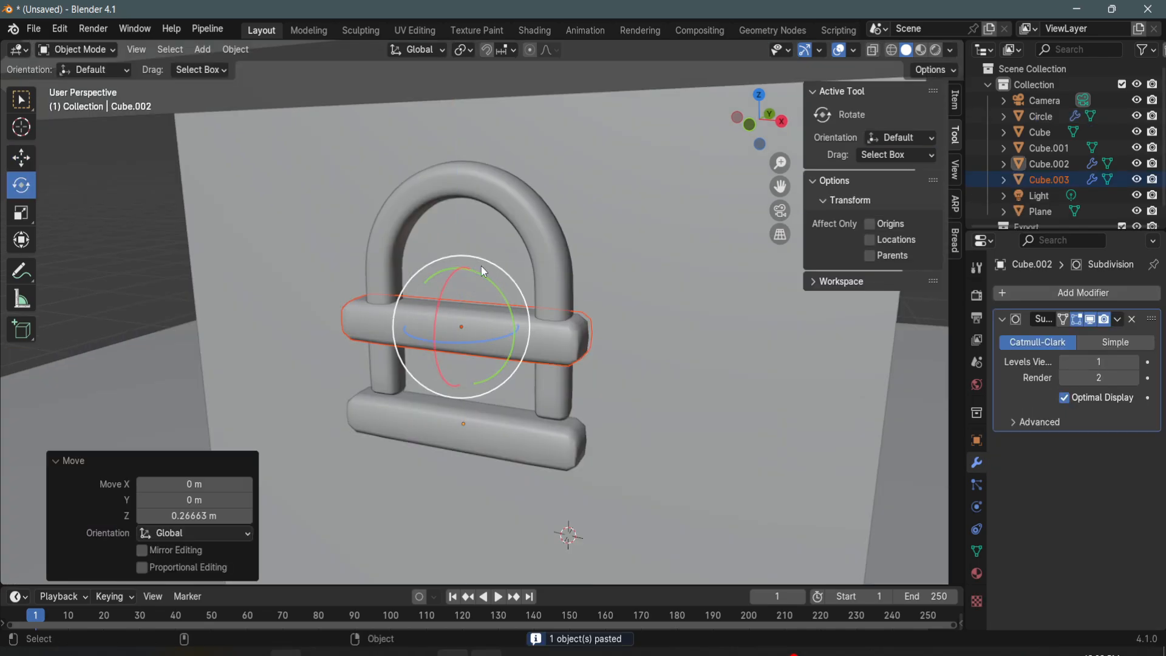
left_click_drag(508, 304, 413, 252)
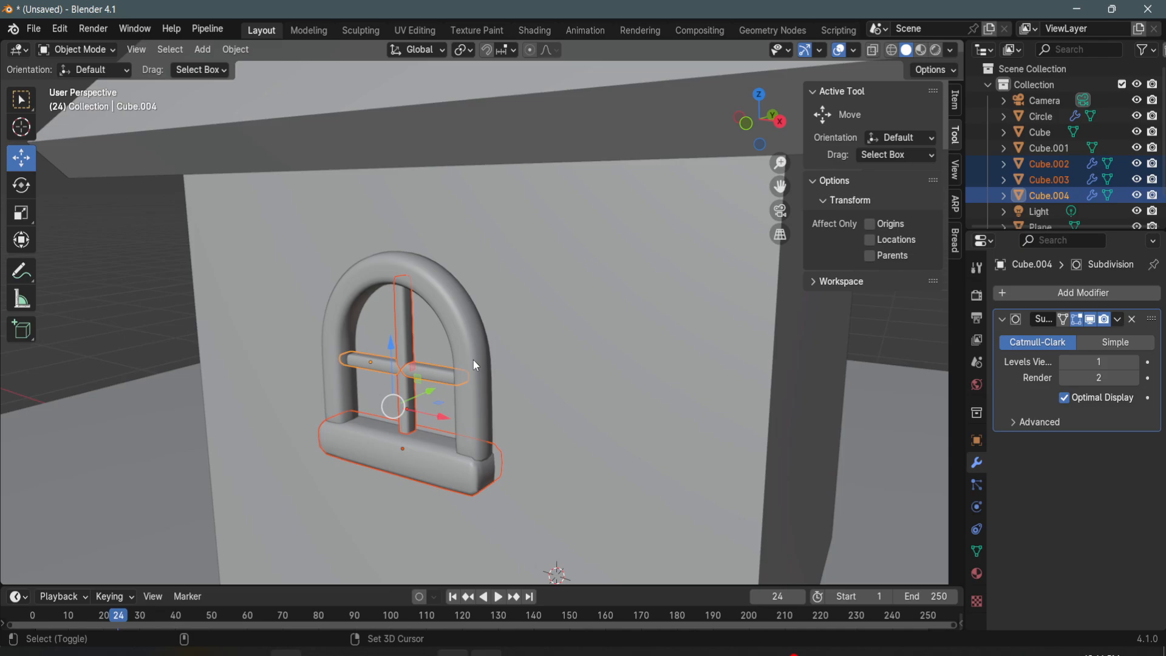
- Join the arch frame, sill and crossbars into a single window object and deselect it
left_click(484, 407, "shift")
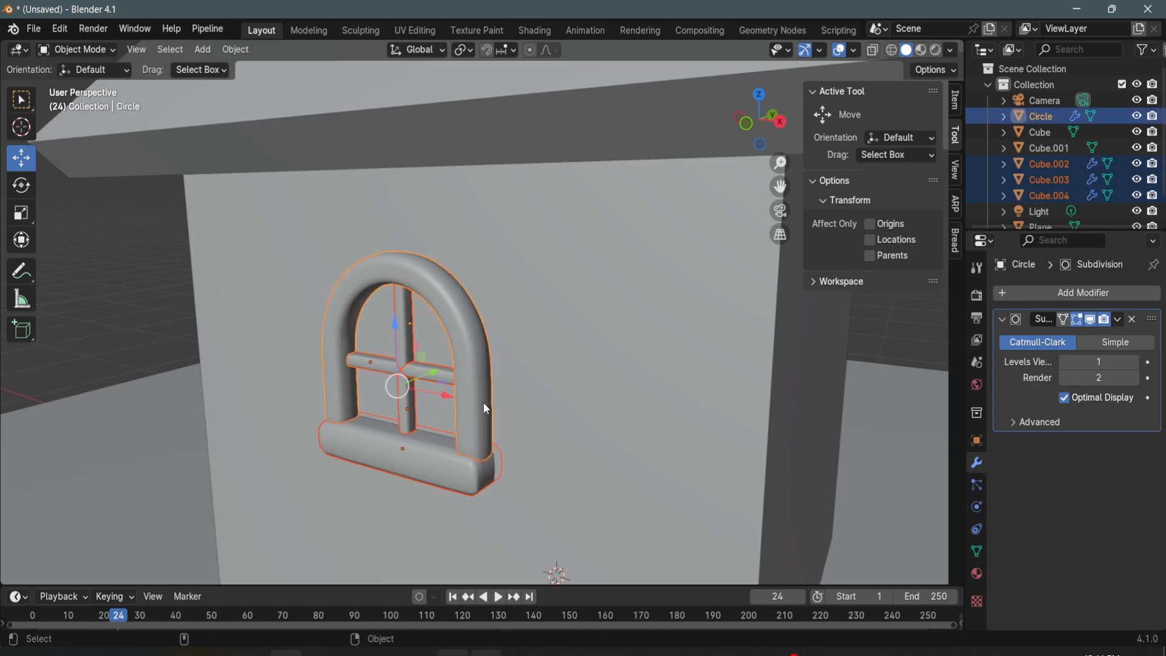
key("ctrl+j")
left_click(92, 289)
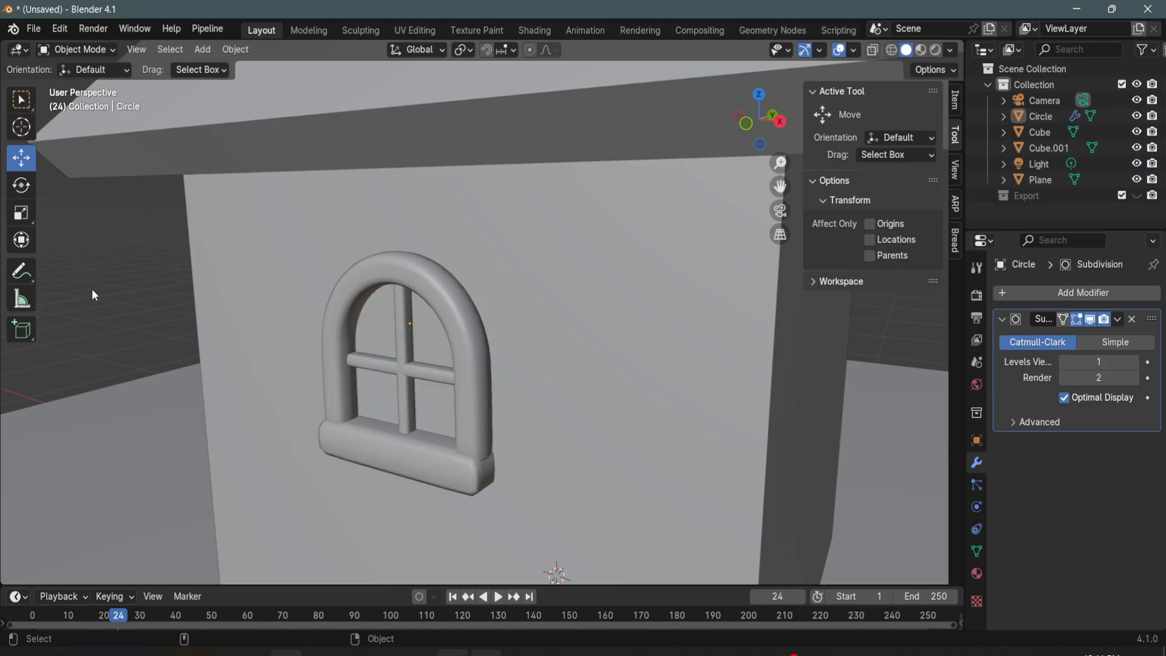
- Duplicate the window, turn the copy to match the gable wall and place it high under the roof peak
left_click(489, 446)
middle_click_drag(487, 435, 528, 402)
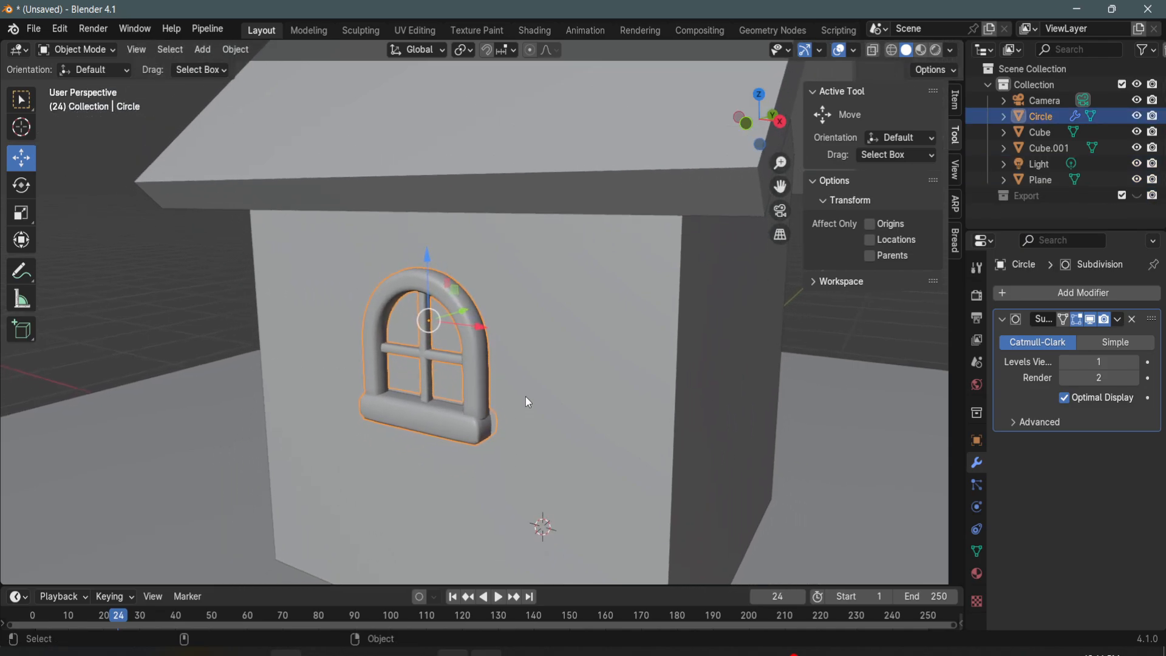
key("ctrl+c")
key("ctrl+v")
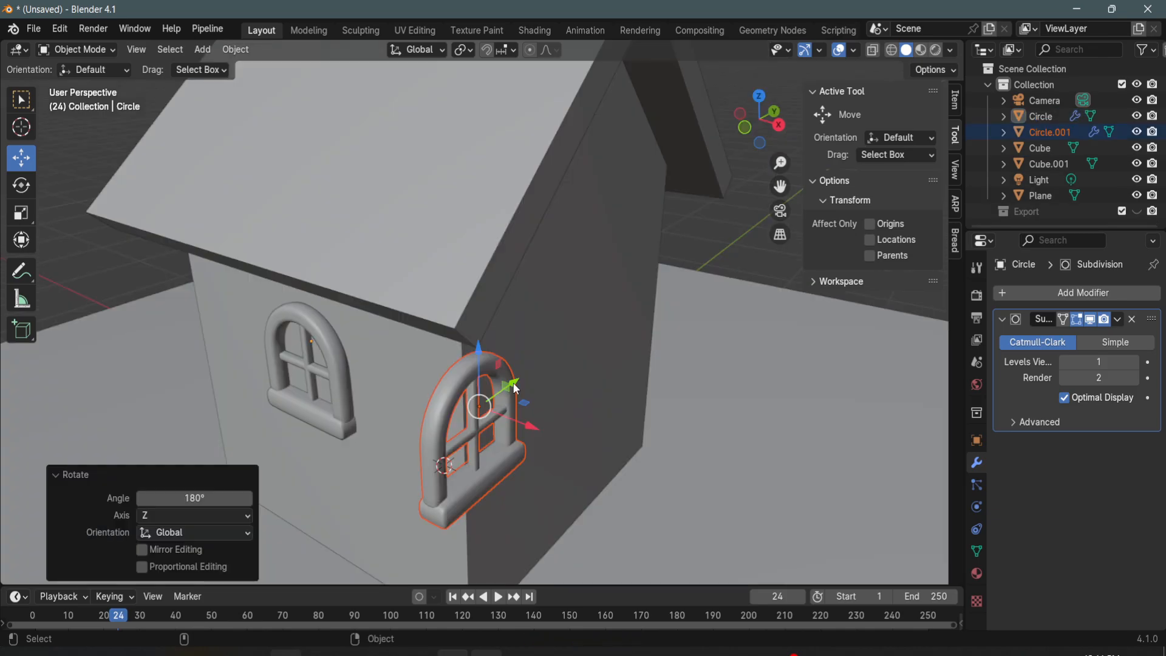
left_click_drag(513, 386, 651, 293)
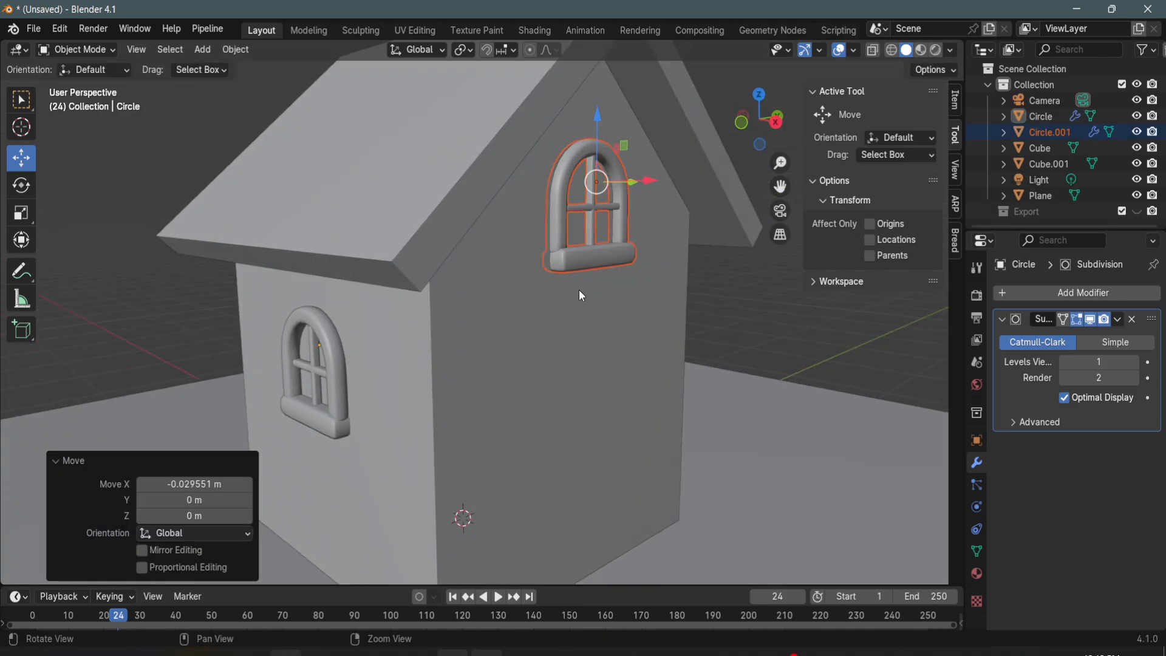
scroll(578, 289, "down", 3)
middle_click_drag(574, 316, 534, 370)
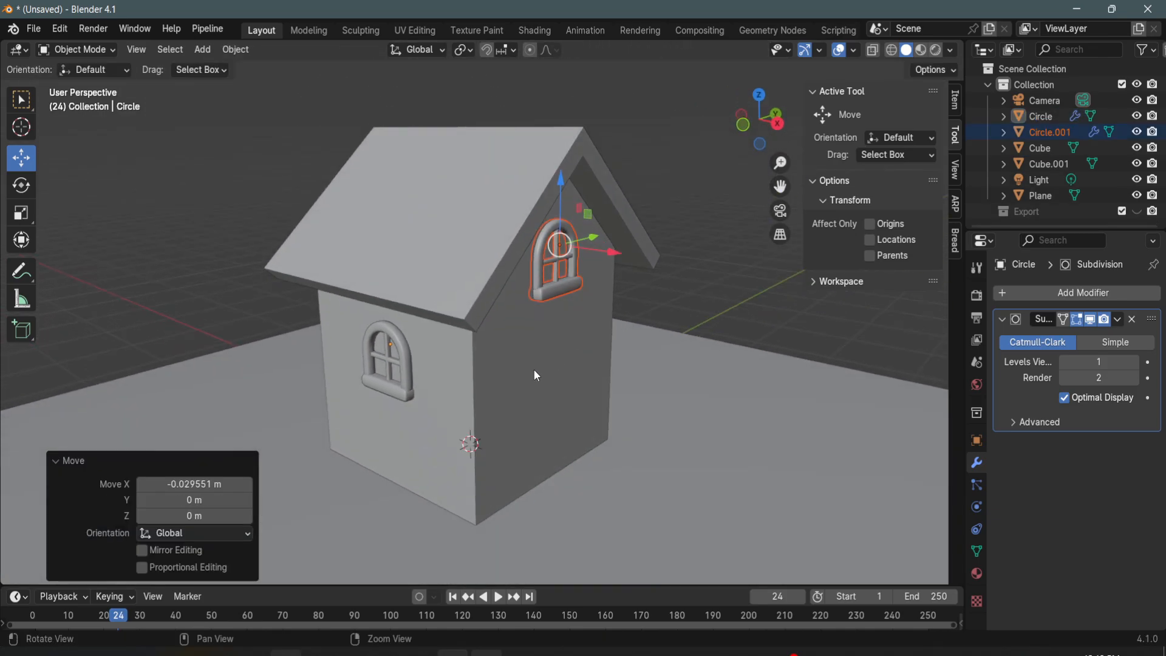
- Duplicate the side wall's window and move the copy along Y to the opposite side wall
left_click(406, 402)
middle_click_drag(439, 369, 445, 340)
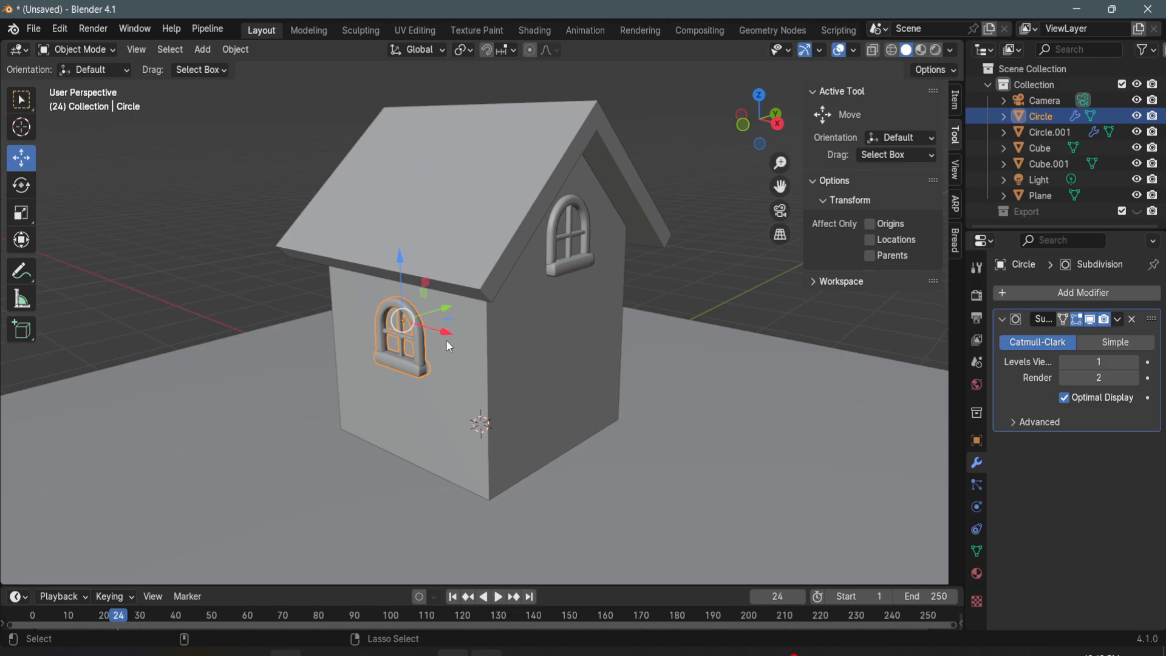
key("ctrl+c")
key("ctrl+v")
left_click_drag(445, 313, 611, 309)
middle_click_drag(610, 308, 473, 322)
middle_click_drag(552, 351, 555, 422)
- Apply level 1 subdivision to the house body and add a vertical loop cut on the gable wall close to one corner
left_click(554, 421)
scroll(592, 413, "up", 1)
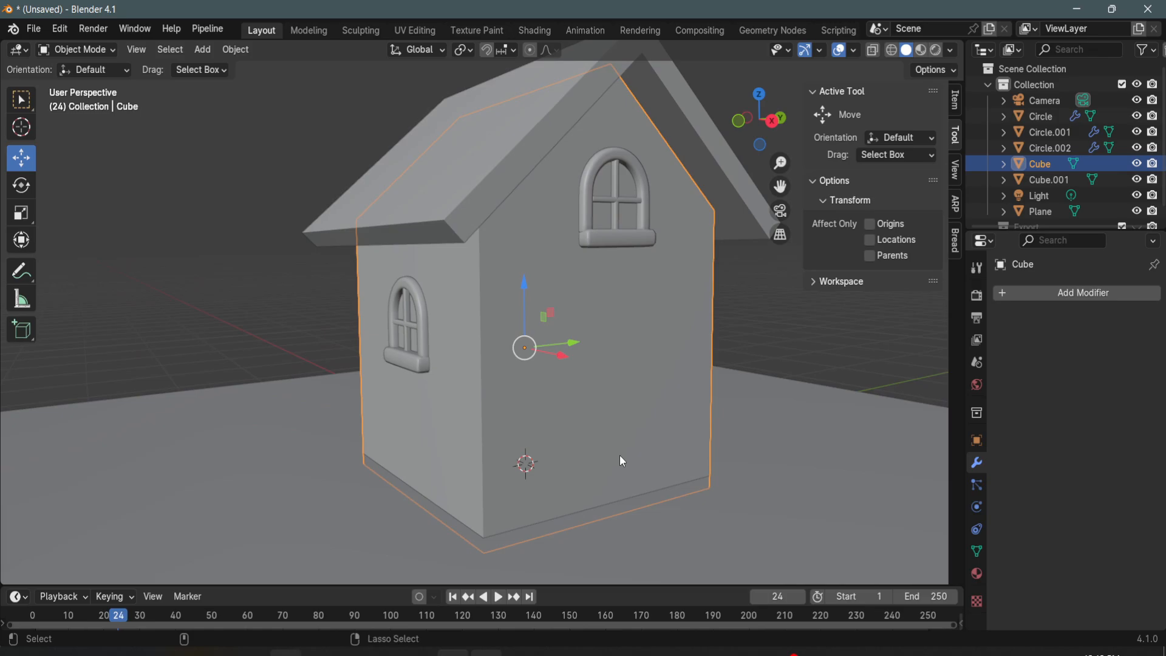
key("ctrl+1")
key("Tab")
middle_click_drag(601, 398, 577, 396)
key("ctrl+r")
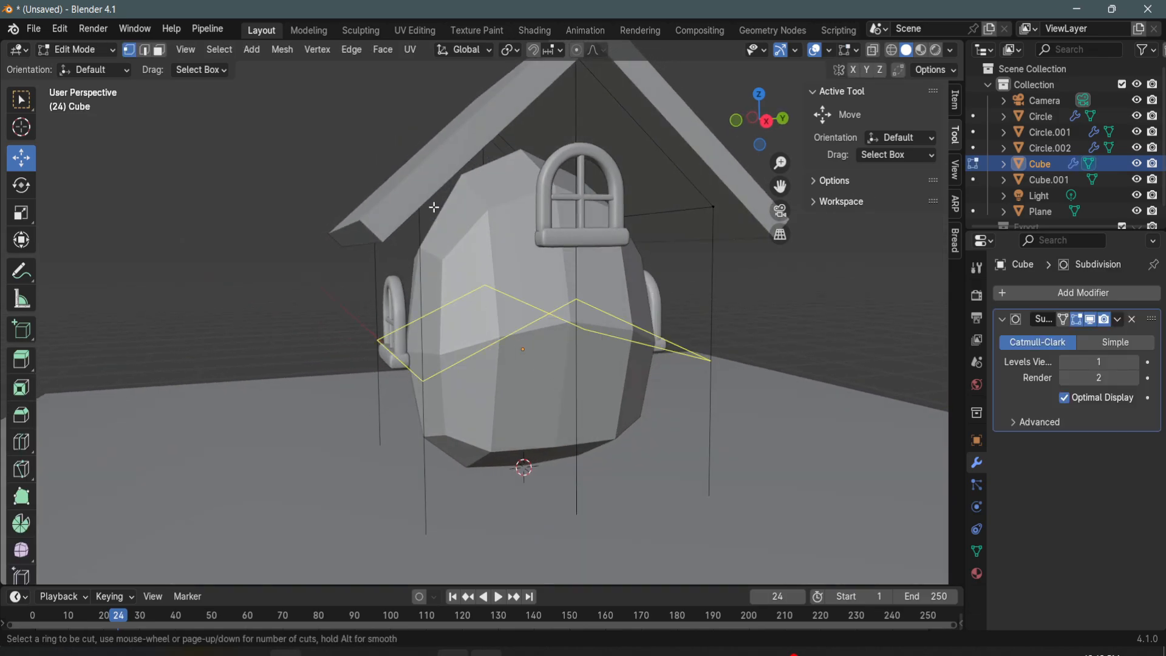
left_click(440, 182)
left_click(566, 242)
middle_click_drag(566, 243, 559, 261)
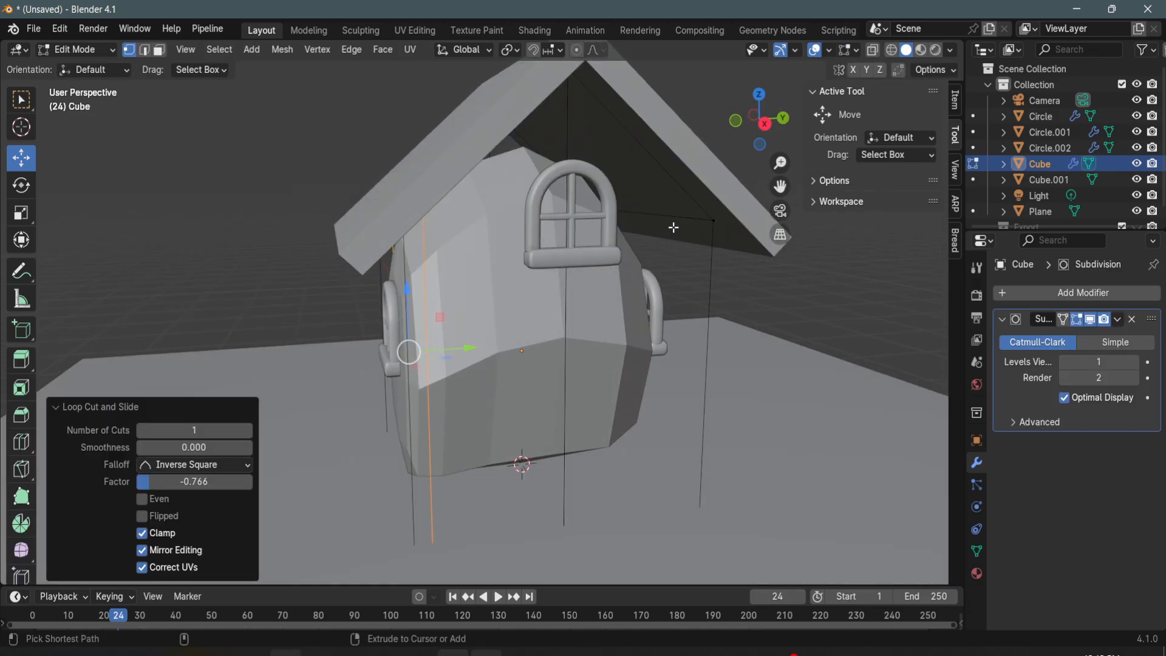
- Add a supporting vertical loop cut on the other half of the gable wall and a horizontal one near the base
key("ctrl+r")
left_click(671, 227)
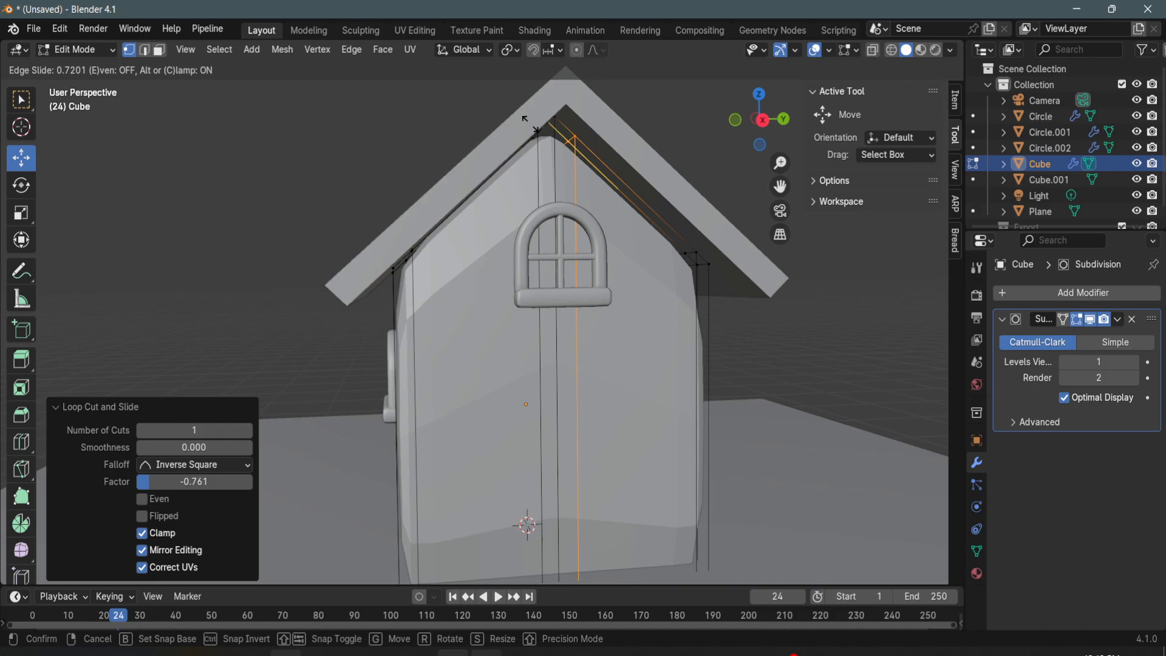
left_click(532, 227)
middle_click_drag(532, 226, 535, 255)
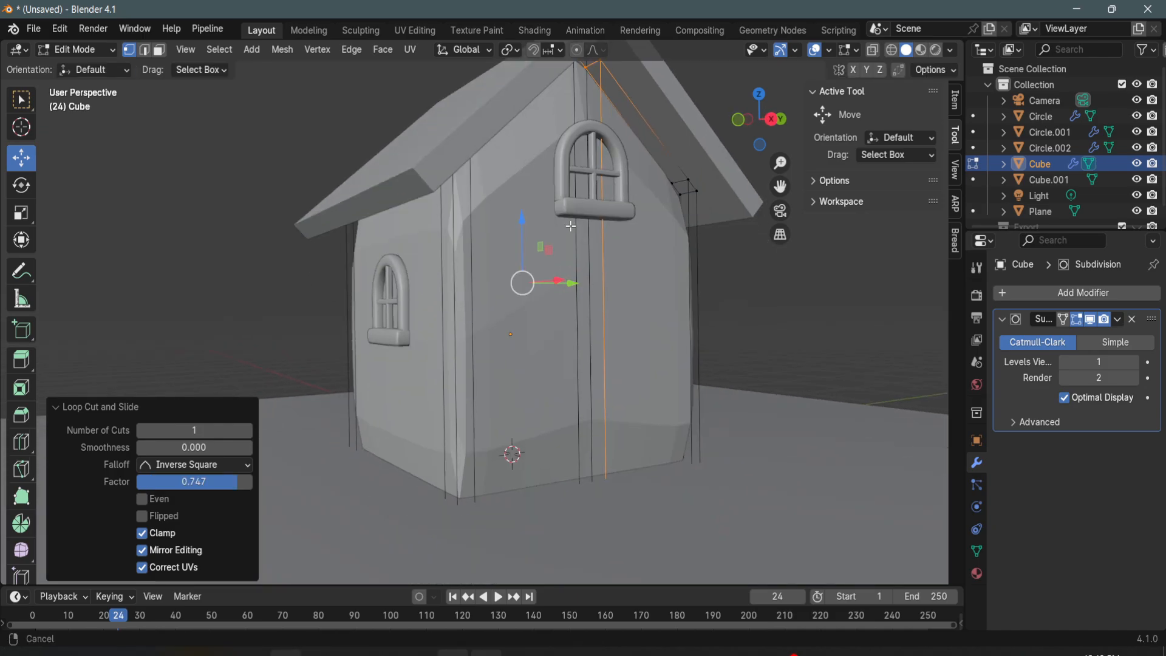
key("ctrl+r")
left_click(510, 432)
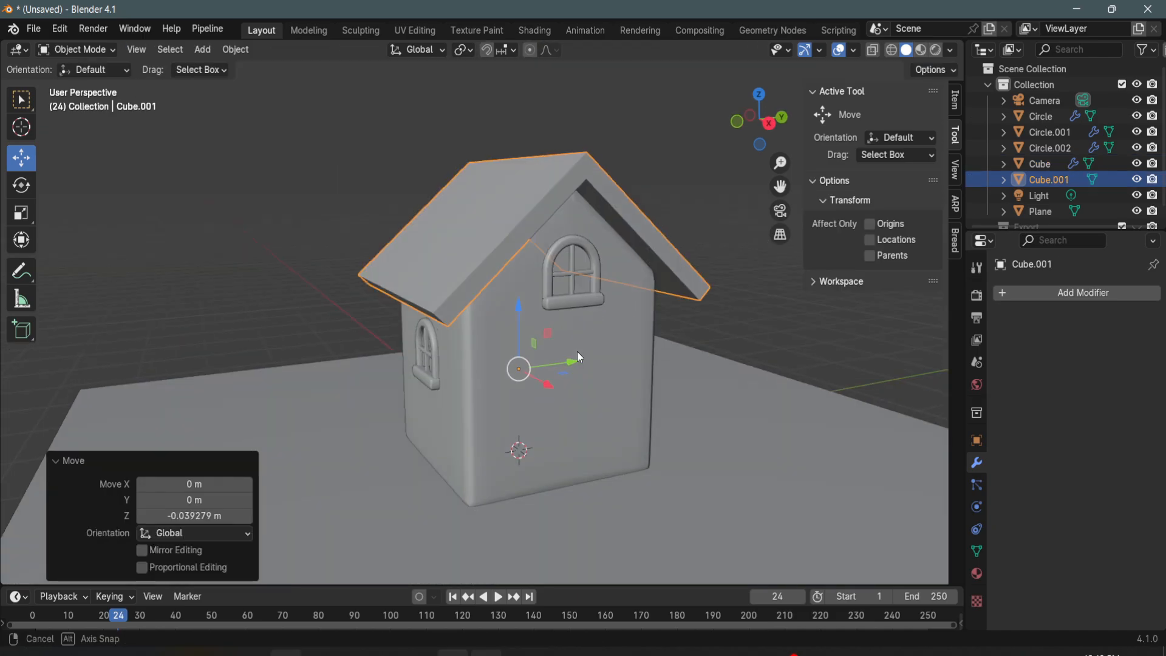
- Apply level 1 subdivision to the roof and add a supporting loop cut close to the ridge on each slope
key("ctrl+1")
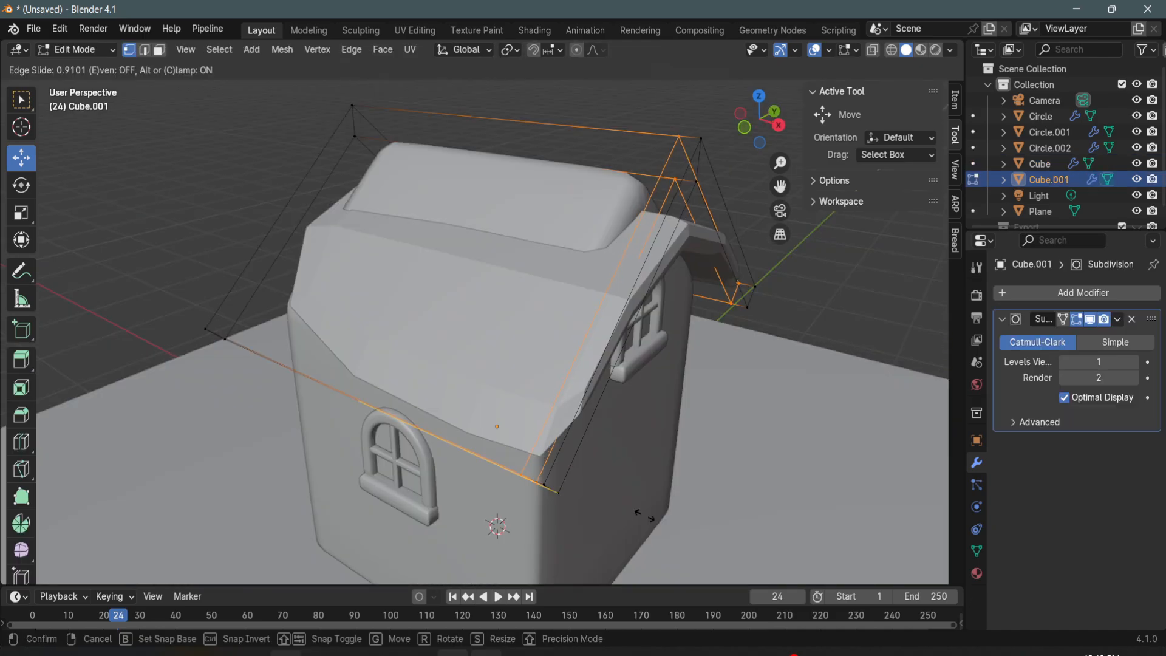
key("ctrl+r")
left_click(667, 285)
left_click(663, 293)
key("ctrl+r")
left_click(492, 235)
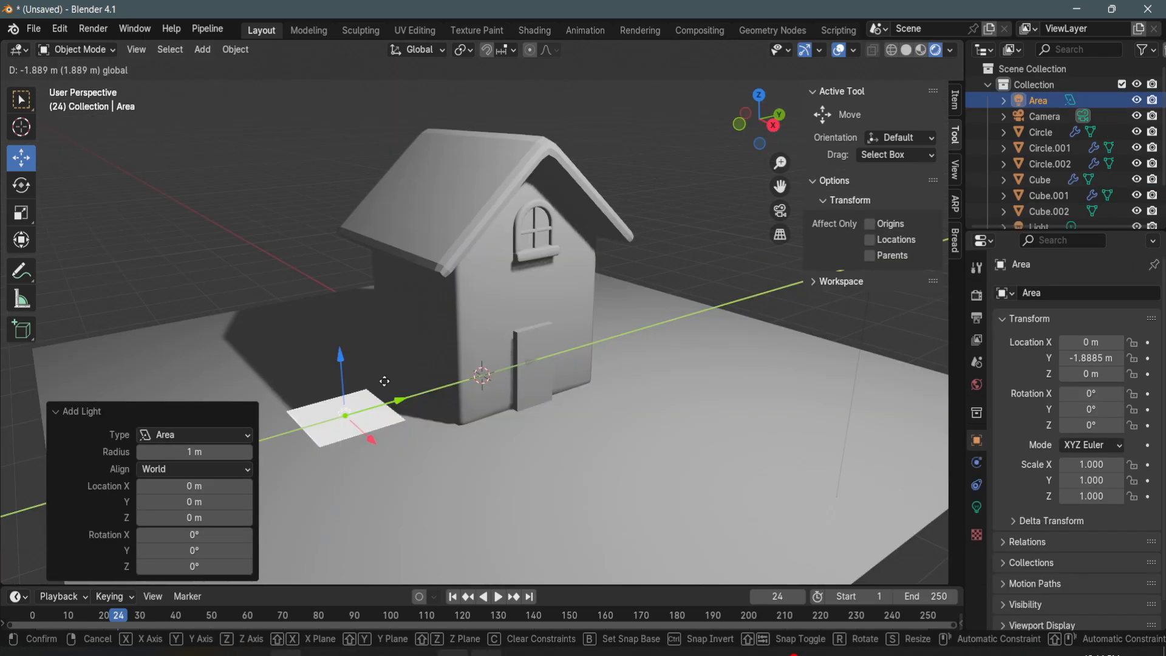
- Move the area light to about -1.89 m along Y and raise it to about 2.9 m above the ground beside the house
key("g")
key("y")
left_click(341, 360)
key("g")
key("z")
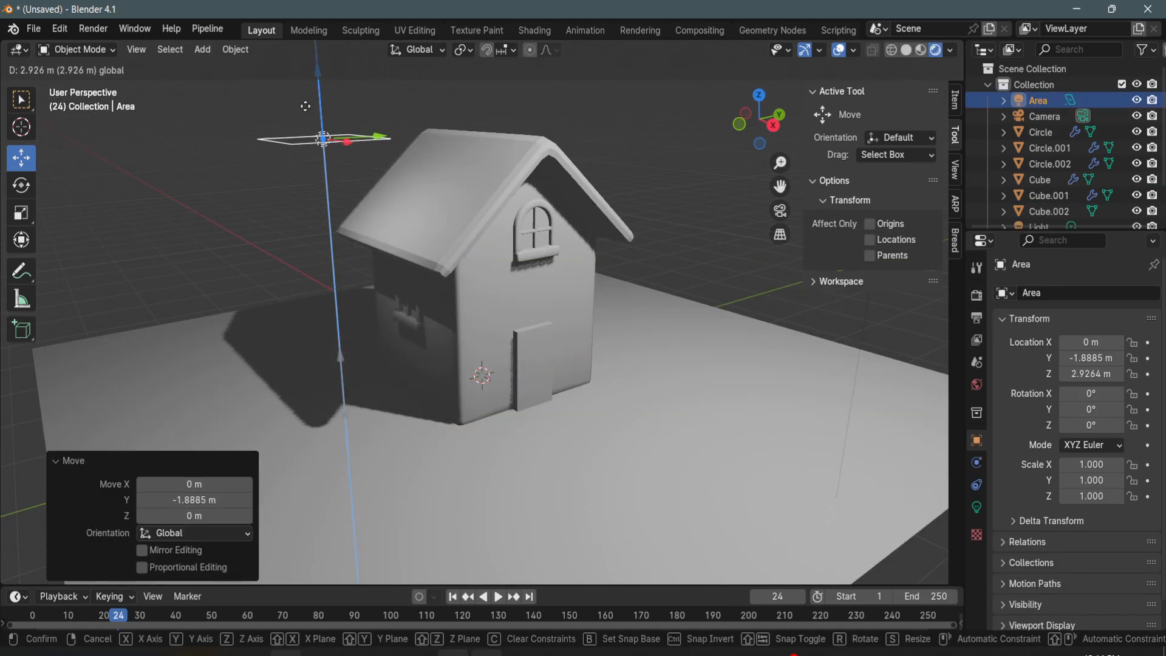
left_click(307, 121)
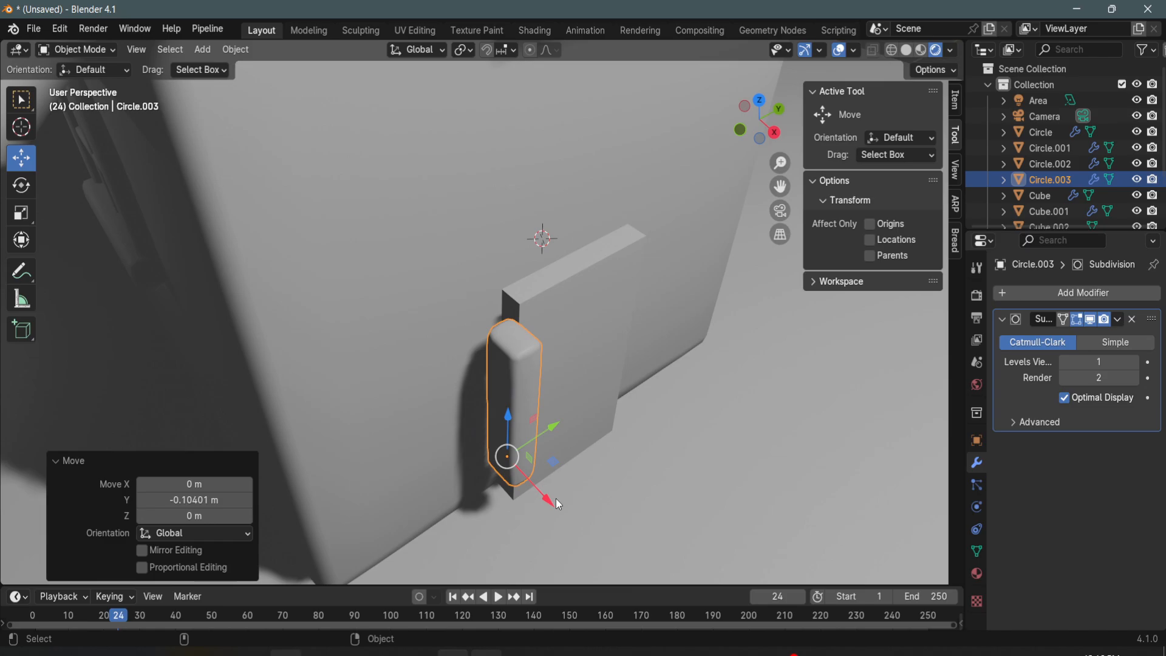
- Move the upright post along X beside the door and thin it along Y to a factor of 0.642
key("g")
key("x")
left_click_drag(530, 474, 543, 488)
middle_click_drag(543, 488, 469, 393)
key("s")
left_click_drag(483, 389, 417, 356)
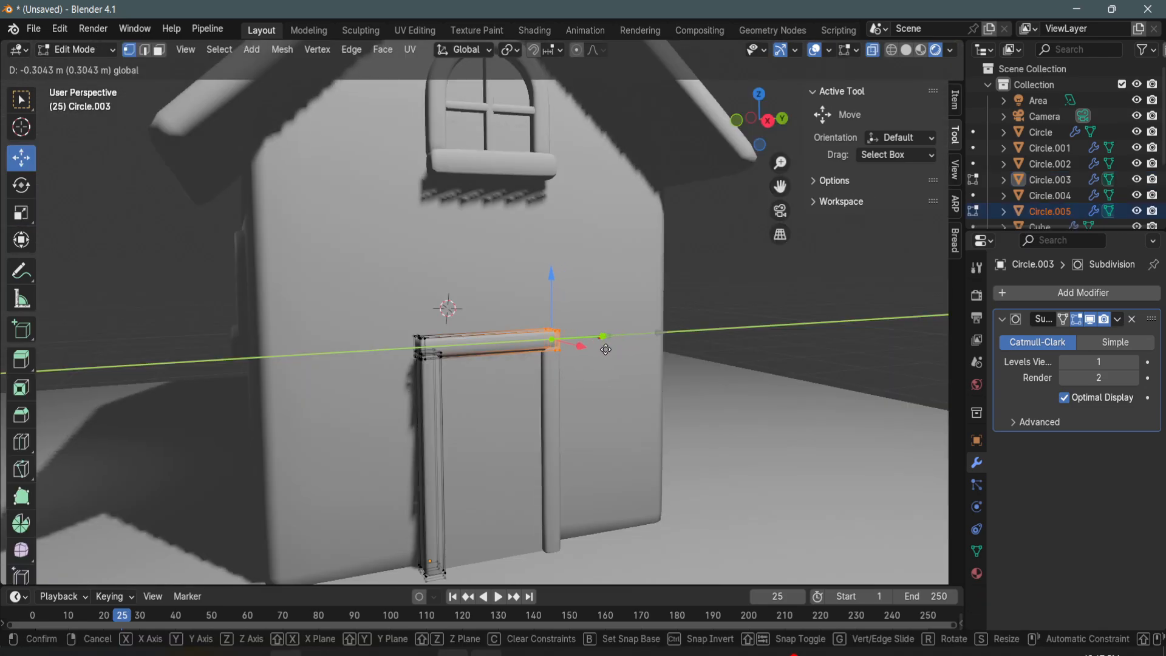
left_click(606, 349)
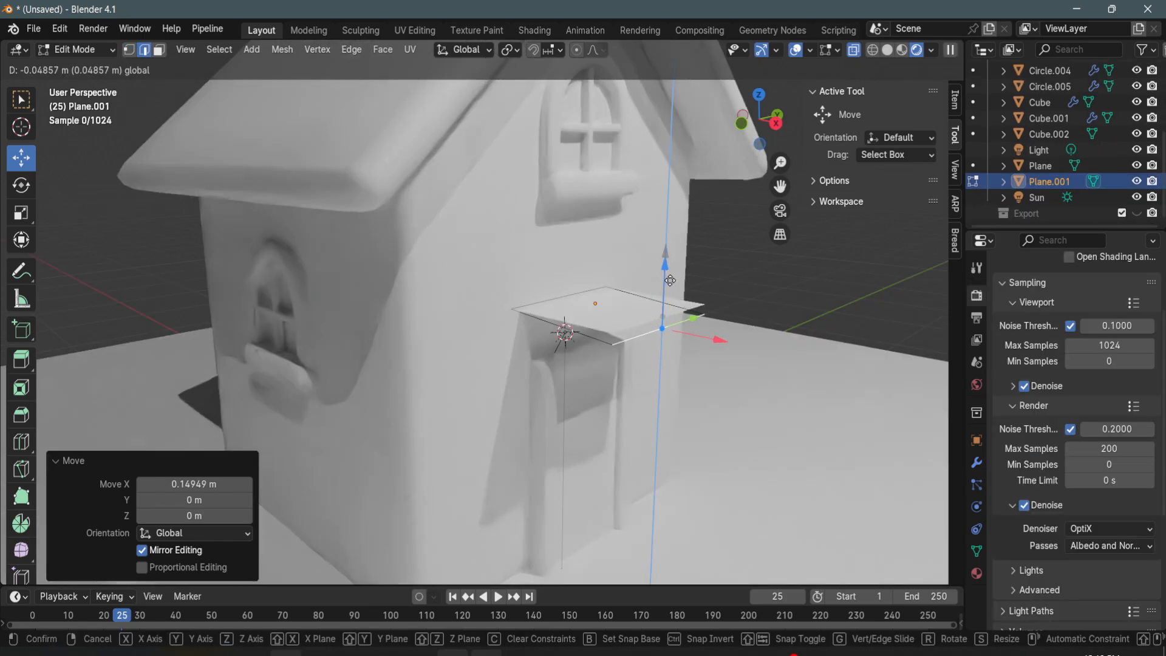
- Lower the canopy plane's front edge to slope it, and raise the whole plane about 0.18 m above the door
left_click(662, 333)
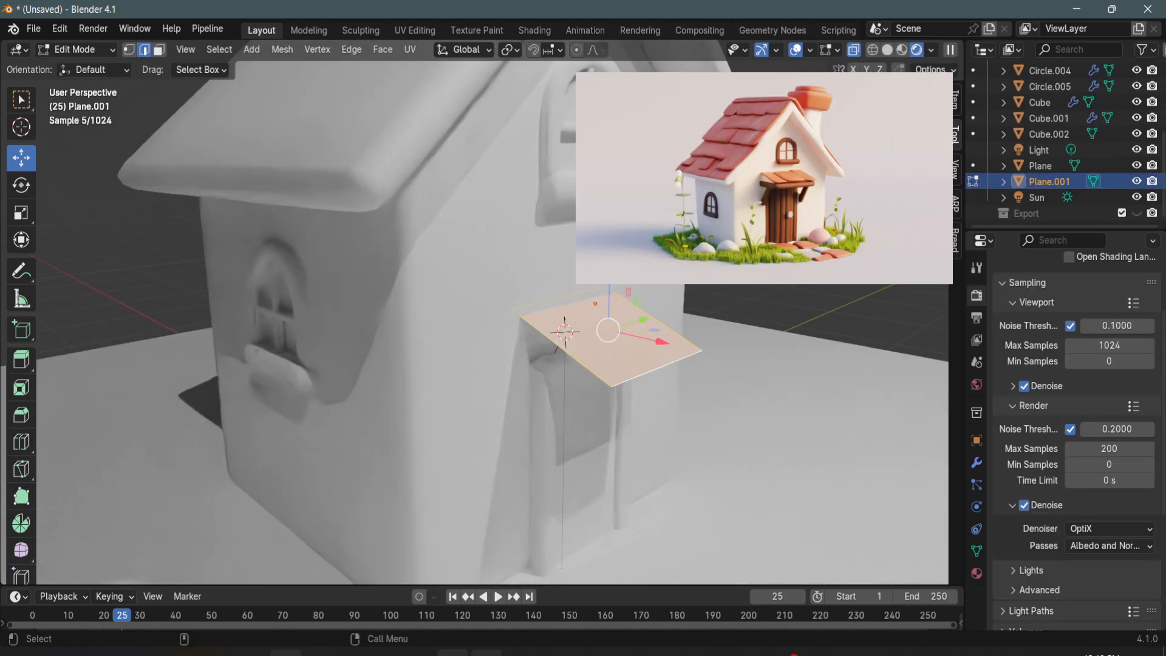
left_click_drag(609, 276, 609, 243)
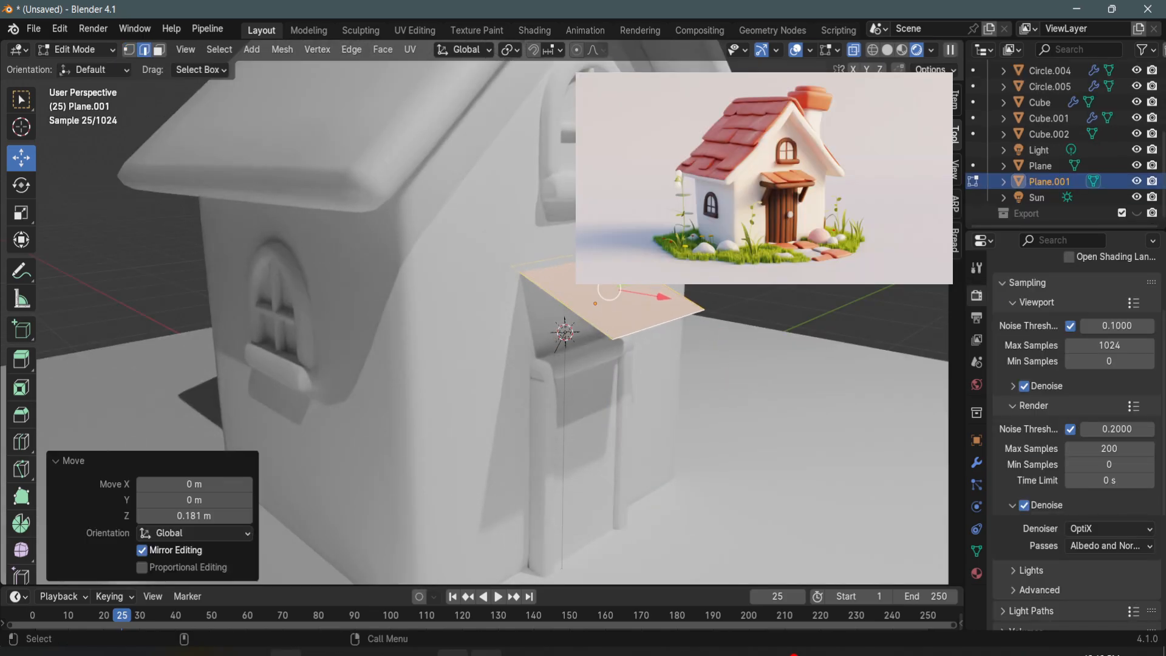
middle_click_drag(581, 284, 565, 295)
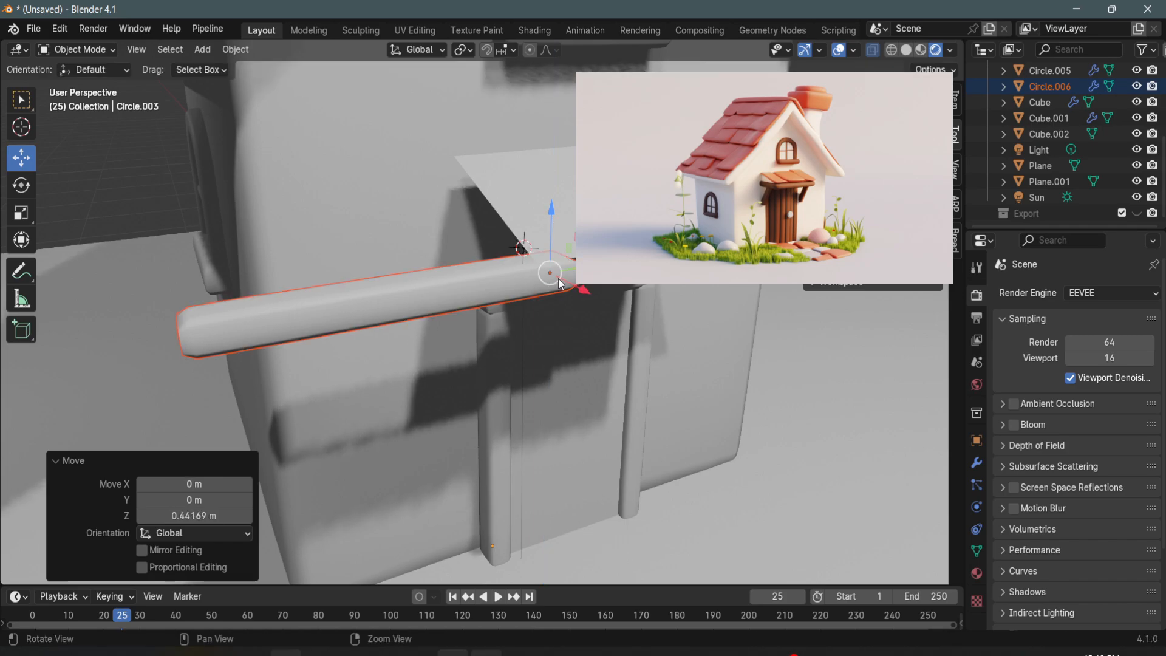
- Place the horizontal post copy as a beam under the canopy's front edge, shifting it about 0.56 m along Y
middle_click_drag(559, 278, 672, 356)
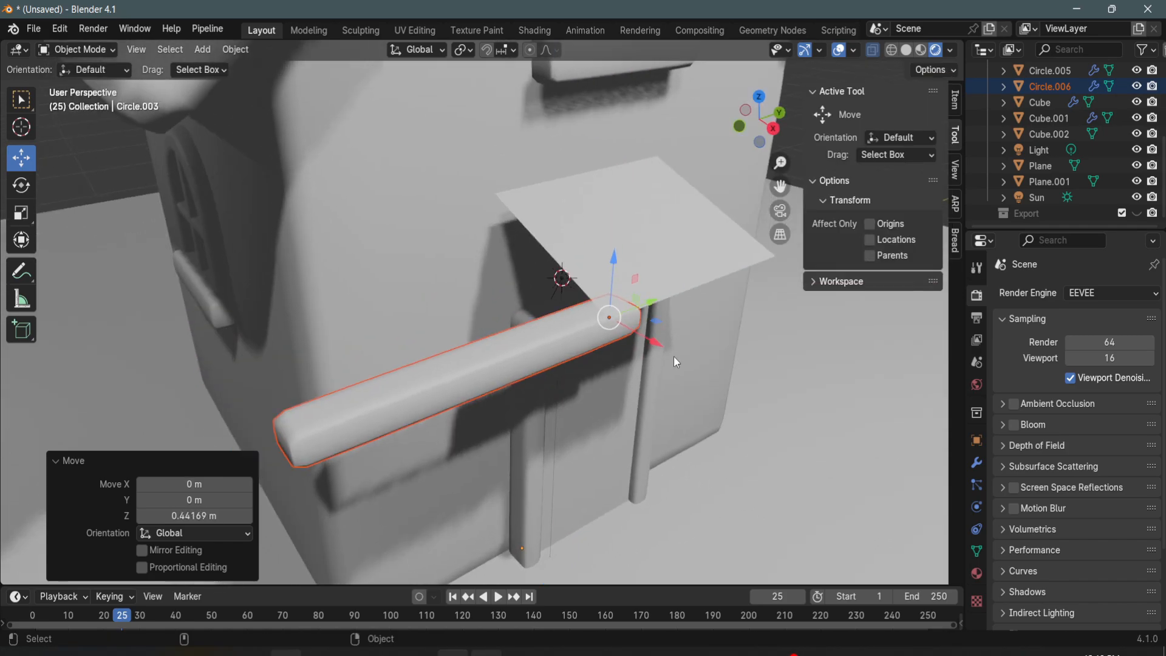
left_click_drag(657, 346, 822, 258)
key("shift+space")
key("g")
middle_click_drag(662, 274, 588, 207)
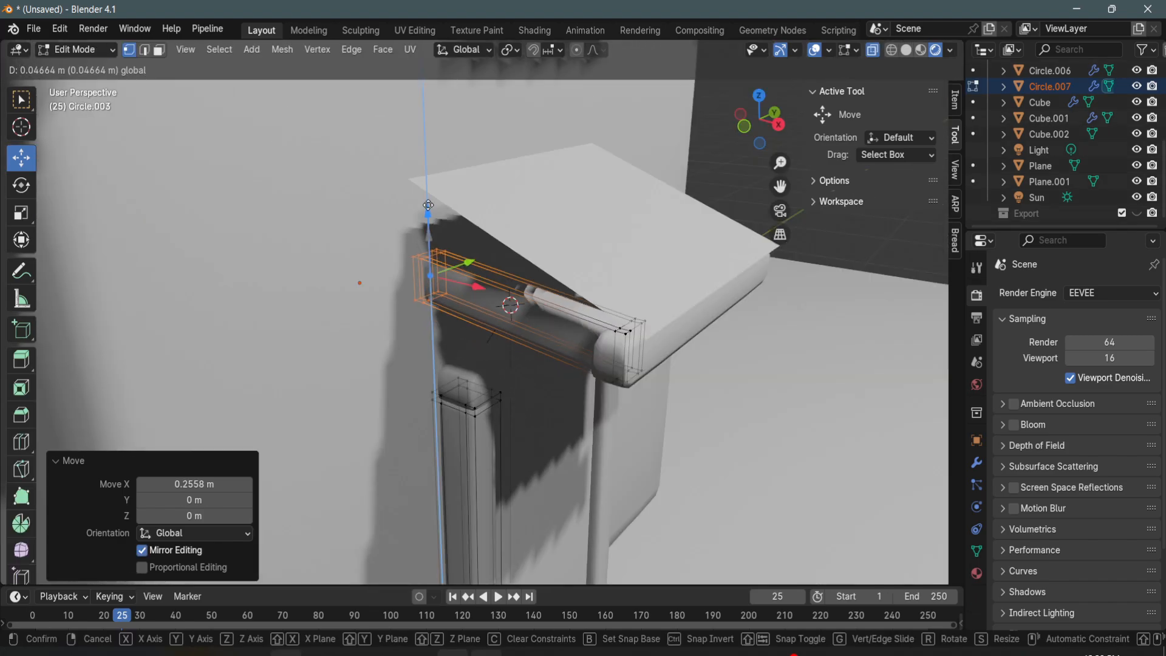
middle_click_drag(546, 243, 537, 226)
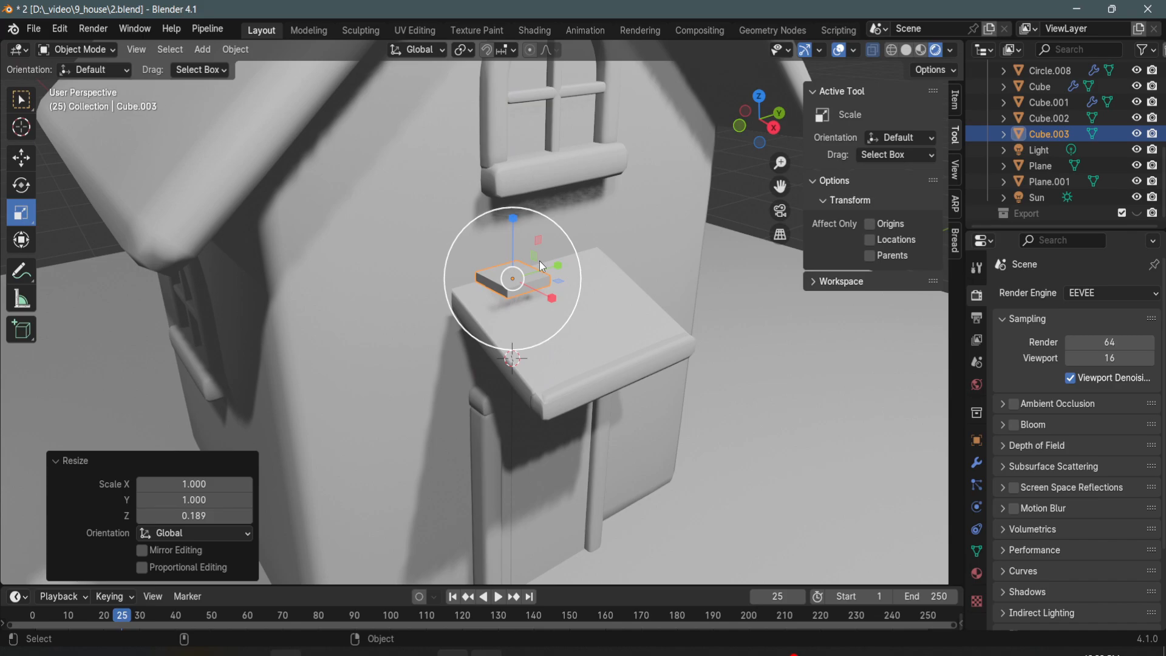
- Apply level 1 subdivision to the small board, tilt it 20.8° about Y, and stretch it over the canopy's slope along one side
key("ctrl+1")
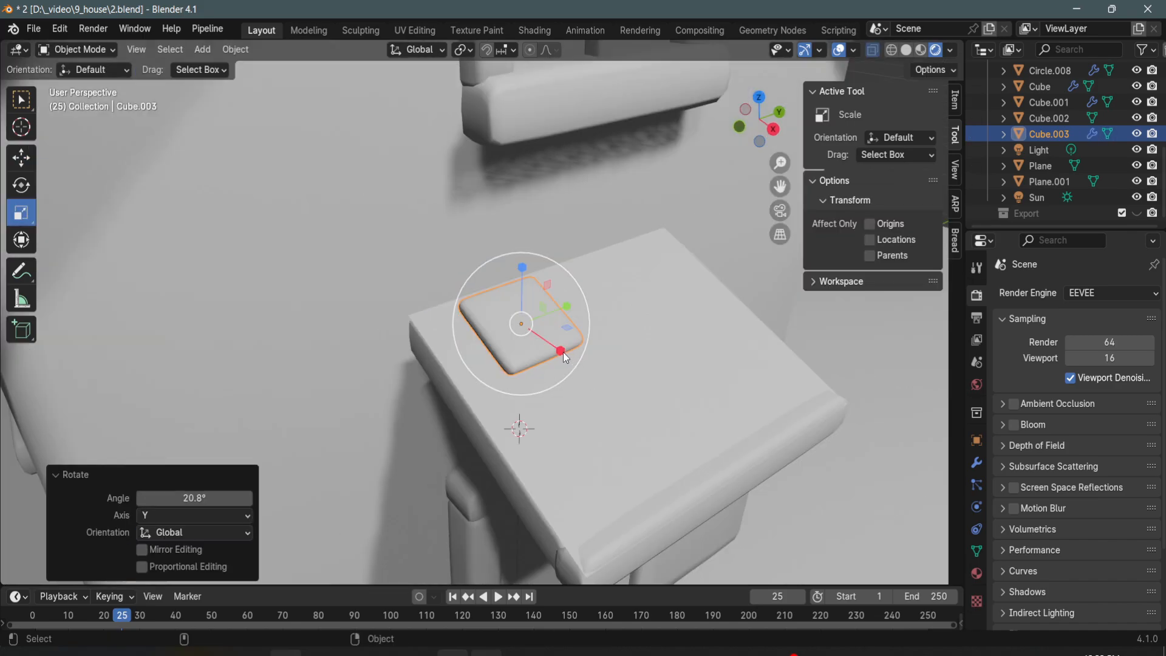
left_click_drag(560, 351, 626, 453)
key("g")
left_click_drag(564, 313, 549, 334)
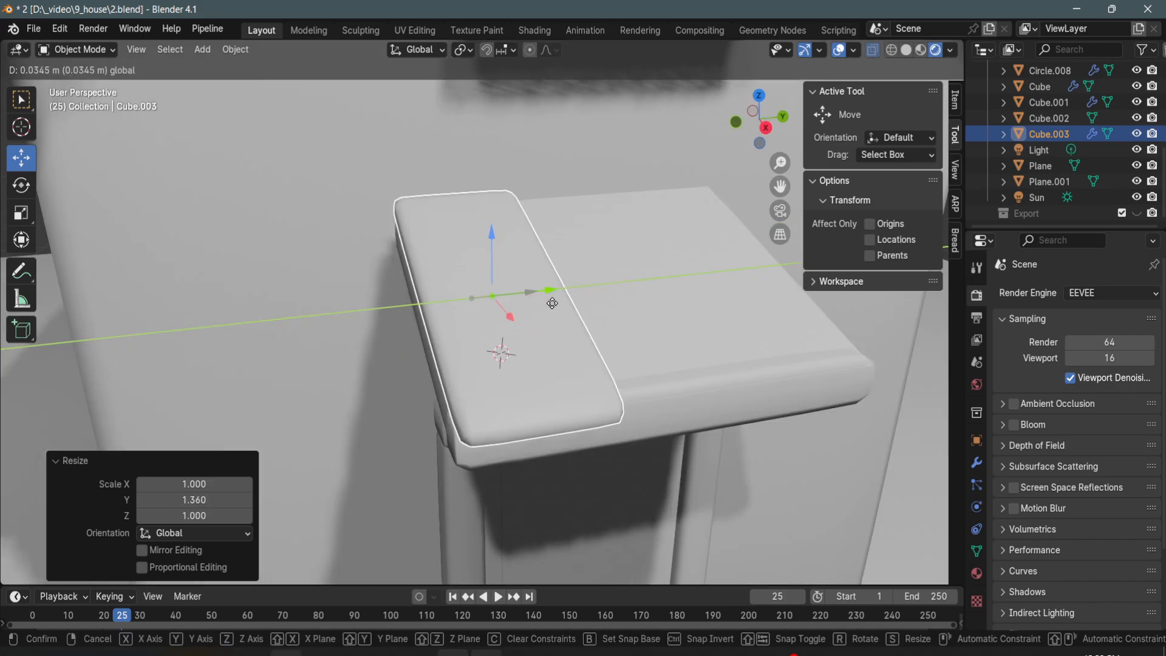
- Duplicate the canopy board and place the copies next to it along Y to cover the whole canopy
key("ctrl+c")
key("ctrl+v")
left_click_drag(551, 303, 692, 298)
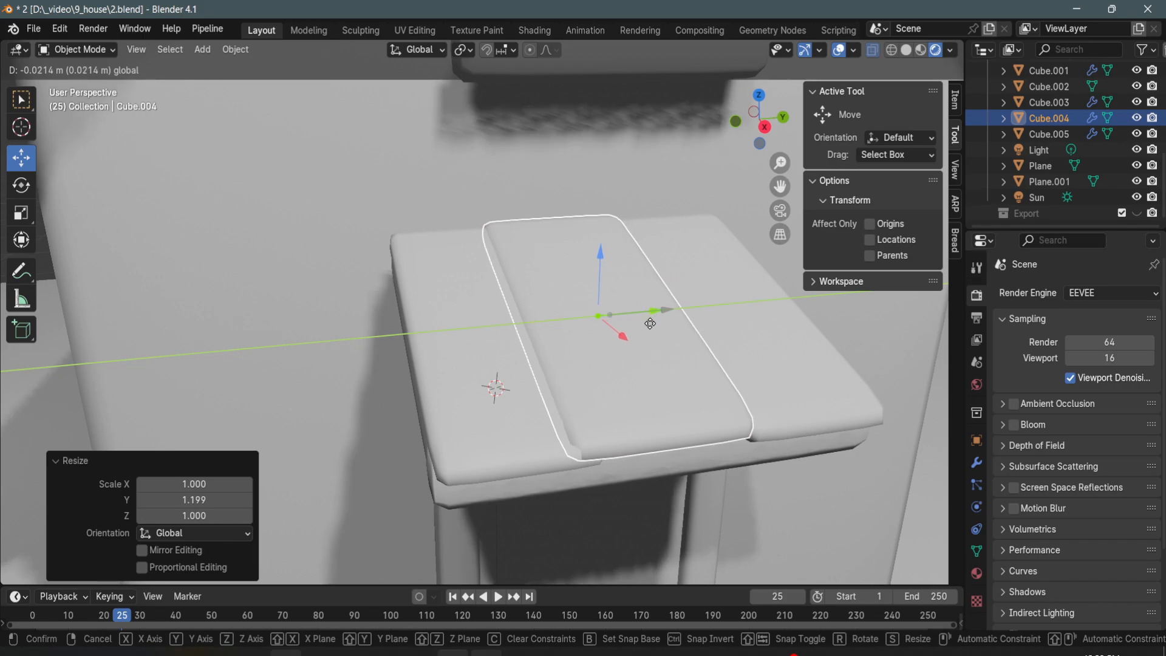
left_click(654, 360)
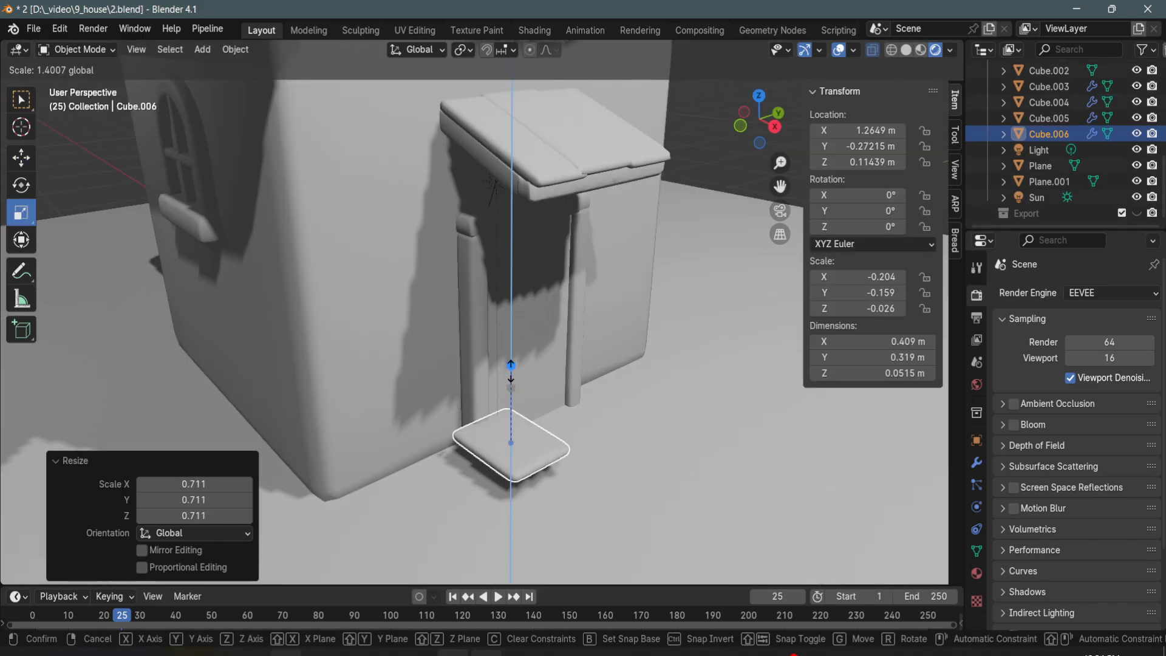
- Lower the flat board copy about 0.09 m onto the ground as a paving slab in front of the door
left_click(557, 442)
left_click_drag(512, 393, 520, 411)
middle_click_drag(525, 470, 538, 424)
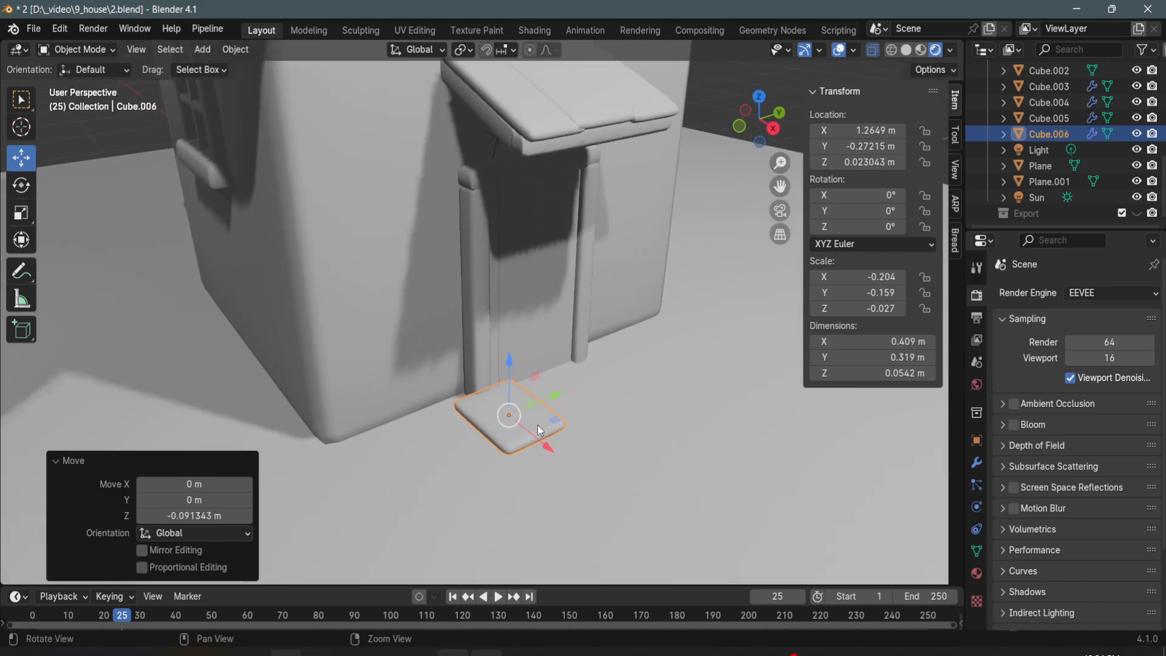
- Duplicate the paving slab several times and arrange the copies into a staggered path leading away from the door
scroll(537, 424, "up", 1)
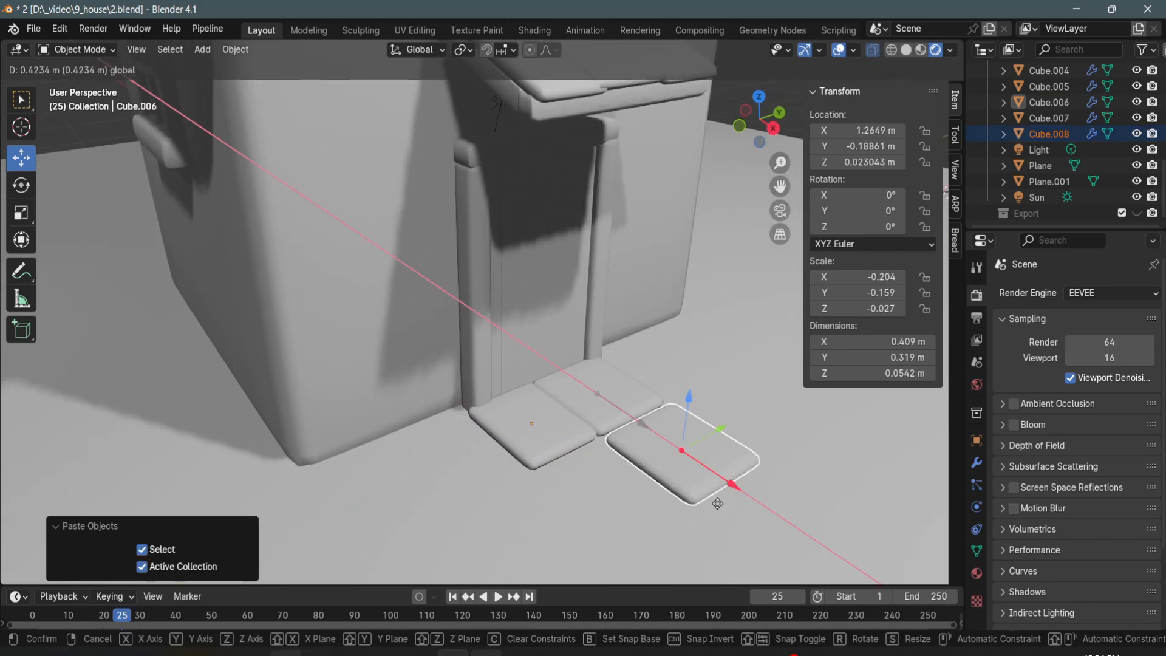
key("r")
mouse_move(716, 499)
left_mouse_down()
mouse_move(711, 481)
mouse_move(690, 491)
mouse_move(720, 479)
left_mouse_up()
key("e")
key("w")
left_click(538, 439)
key("ctrl+c")
key("ctrl+v")
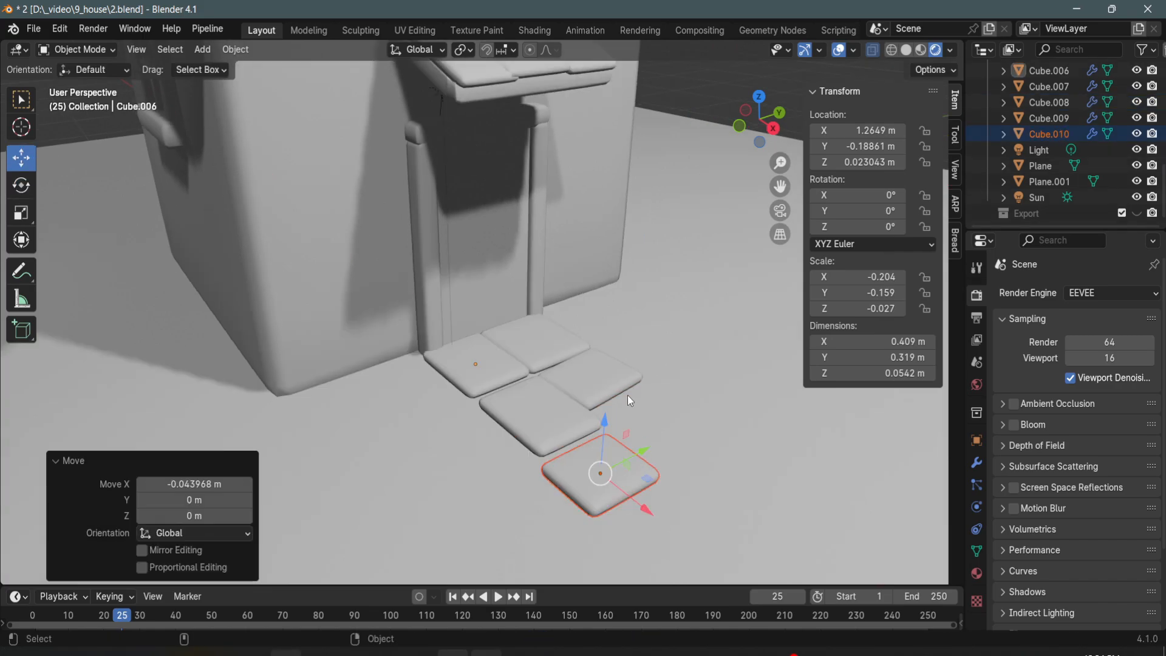
key("ctrl+v")
left_click_drag(589, 422, 711, 433)
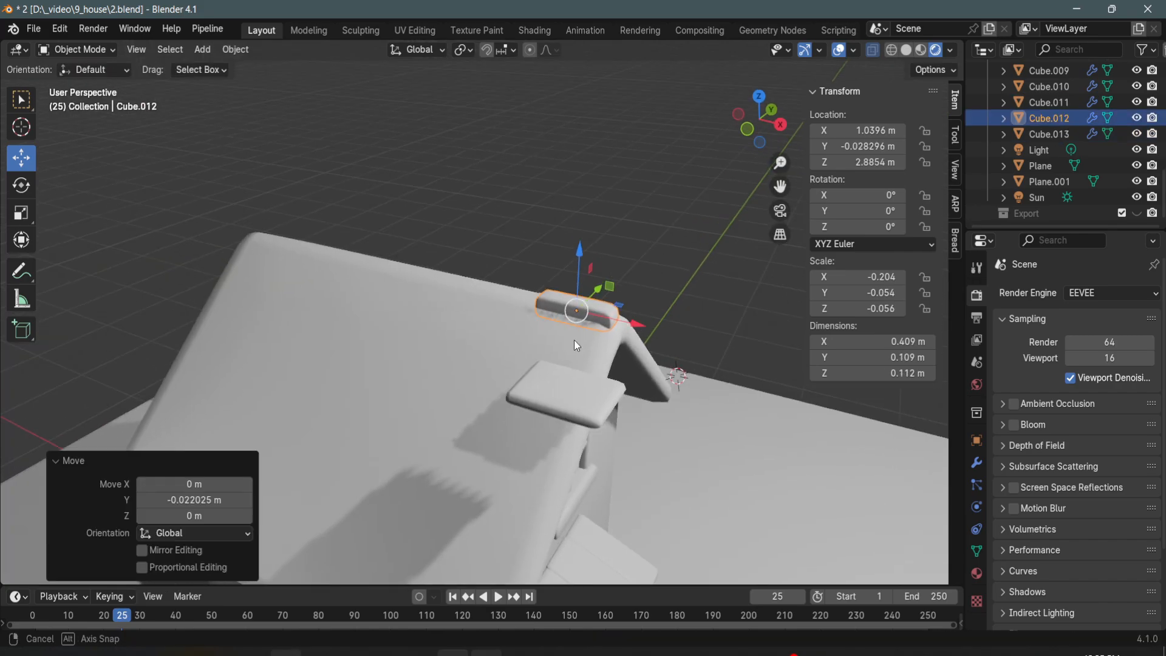
- Stretch the ridge cap by moving its rear end vertices along X to the far end of the roof
key("Tab")
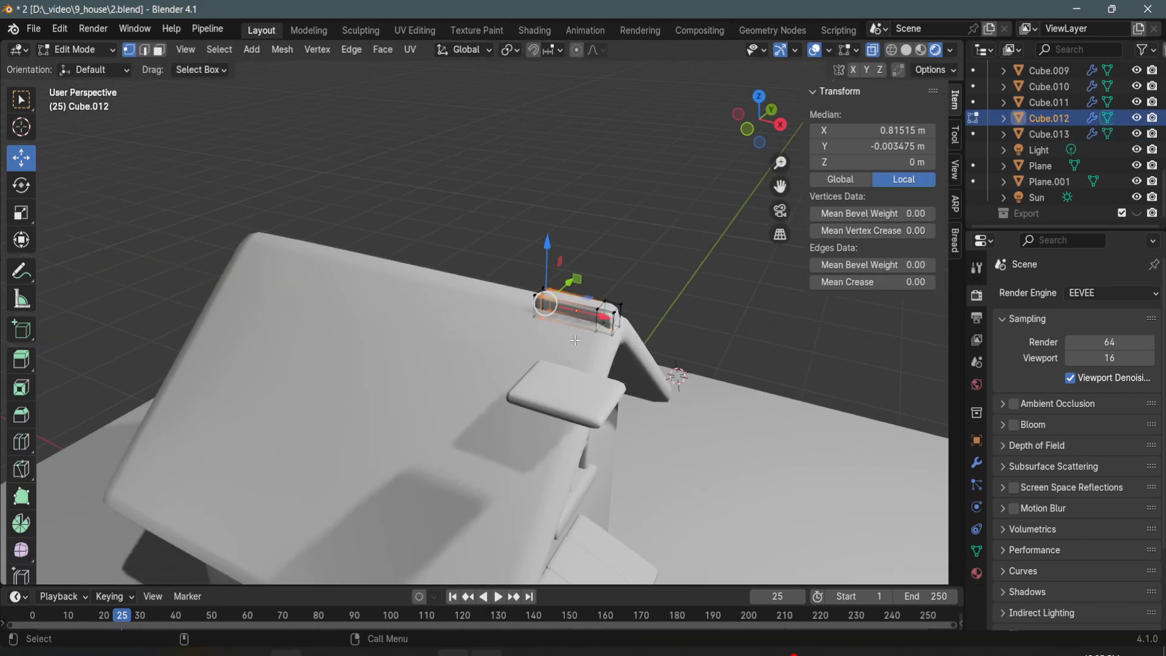
left_click_drag(579, 358, 578, 358)
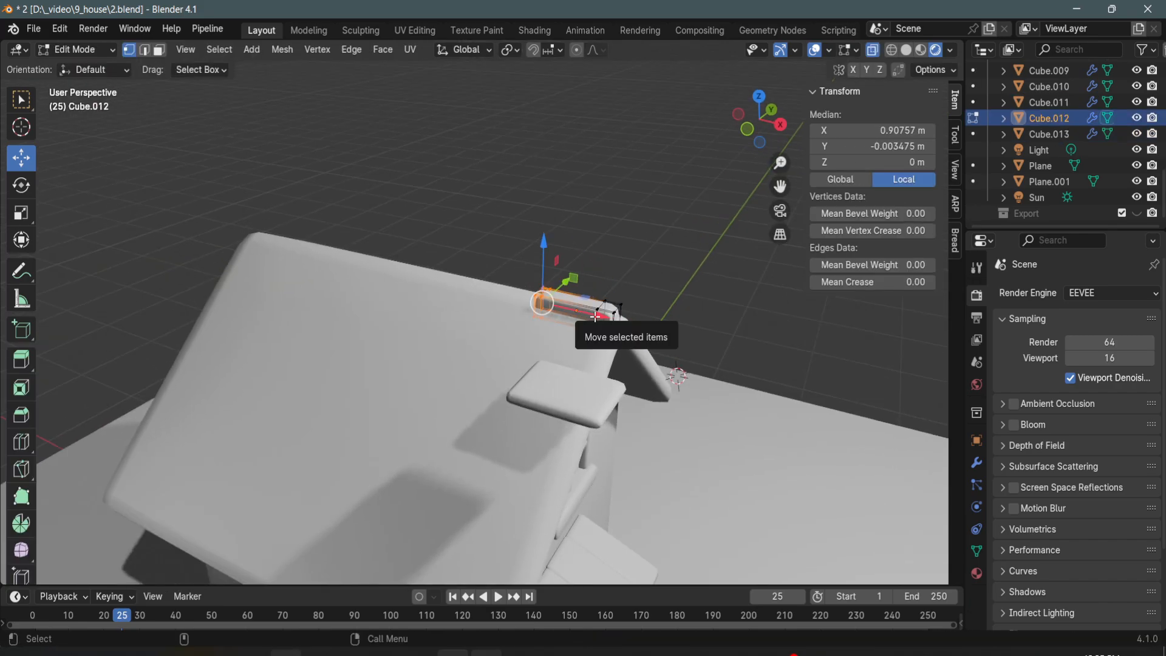
left_click_drag(586, 312, 309, 294)
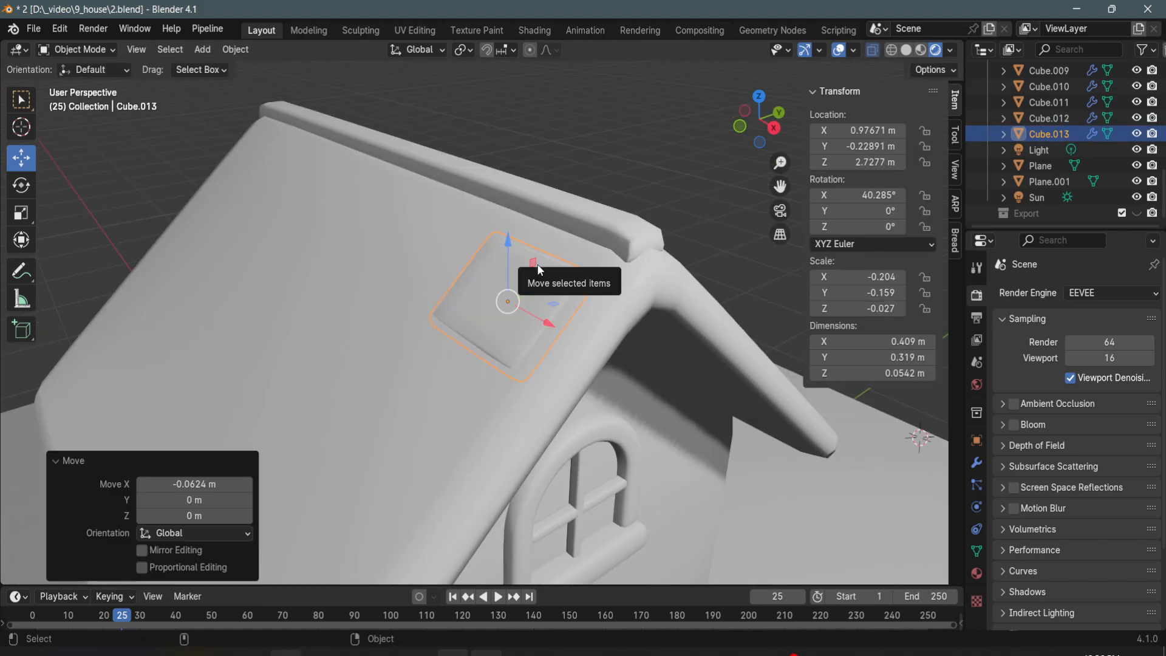
- Place the tilted tile flat on the roof slope just below the front end of the ridge cap
left_click_drag(501, 253, 531, 255)
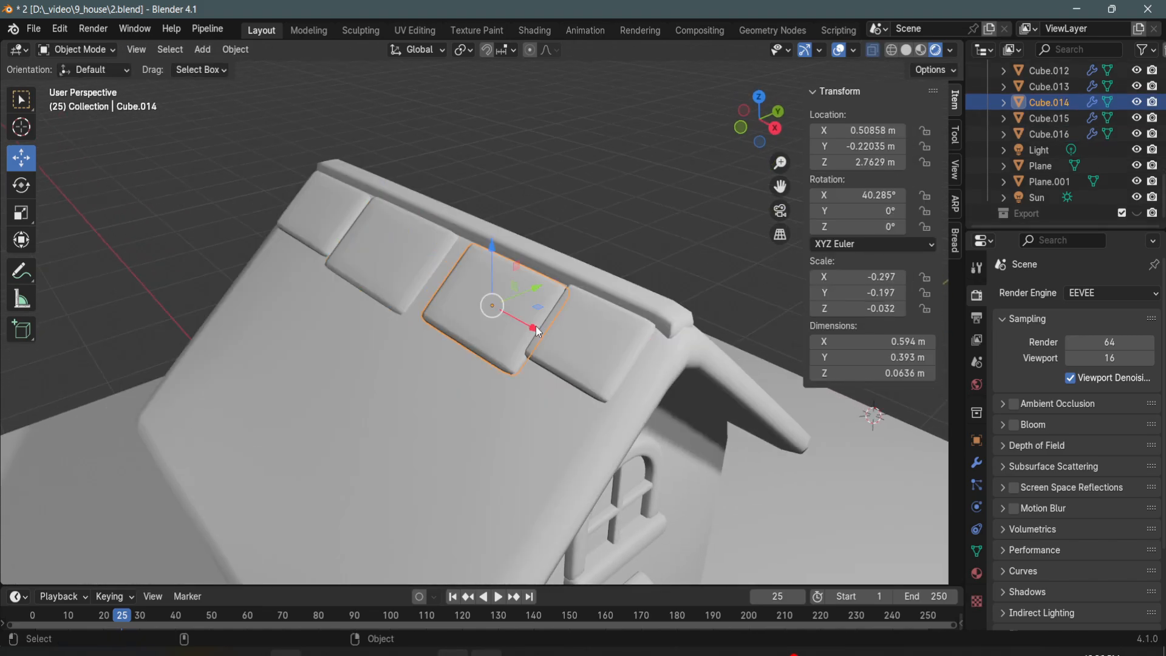
left_click_drag(535, 326, 509, 319)
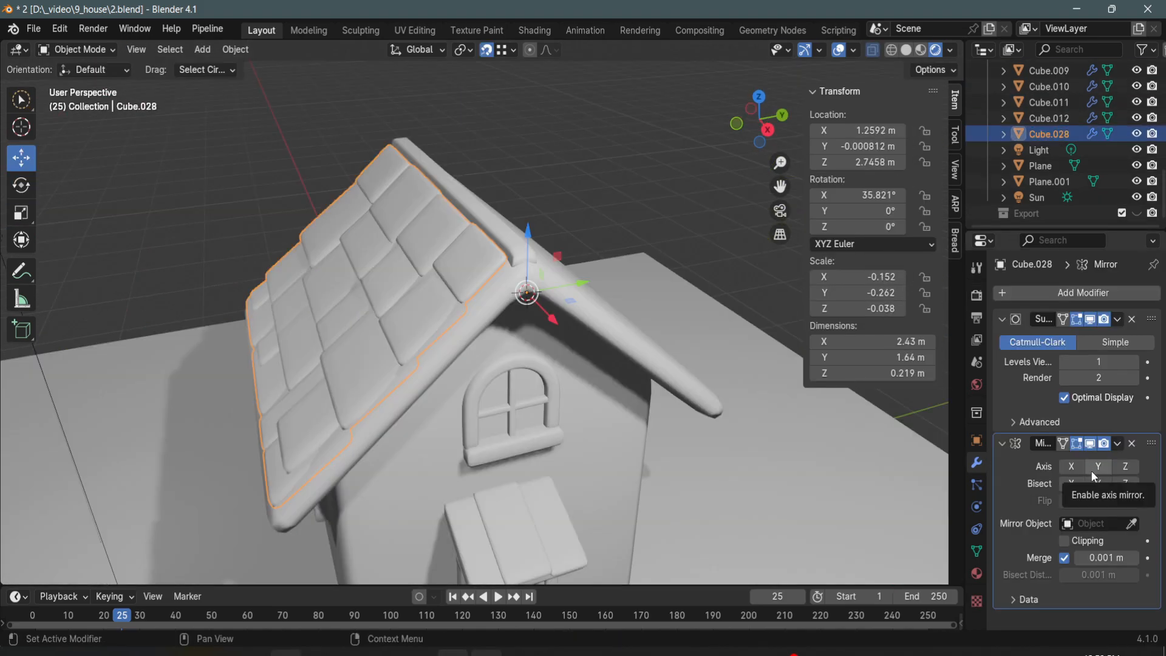
- Add a Mirror modifier to the roof tiles with the roof Cube.001 as mirror object and enable the Y axis
left_click(1123, 292)
mouse_move(1020, 289)
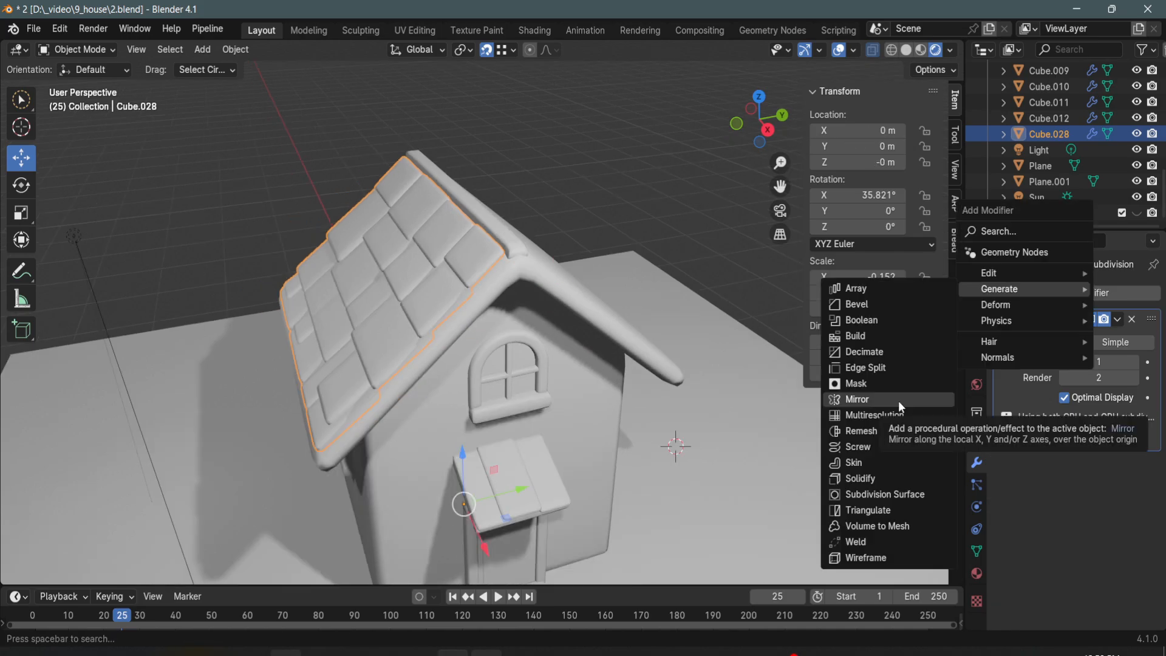
left_click(898, 399)
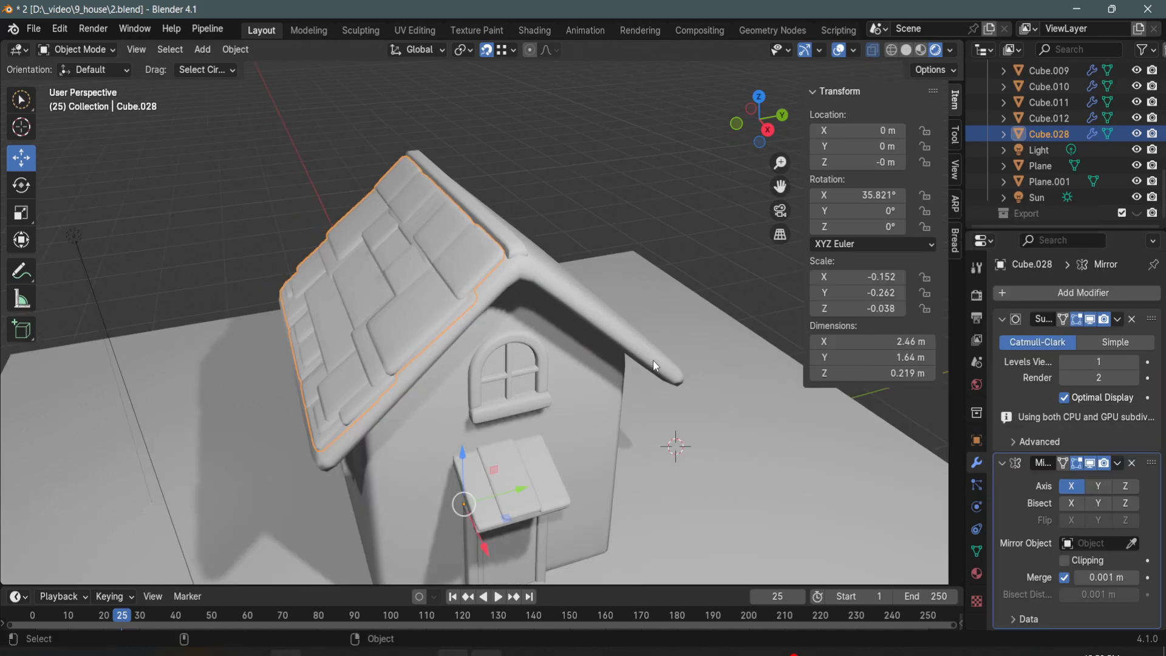
left_click(564, 284)
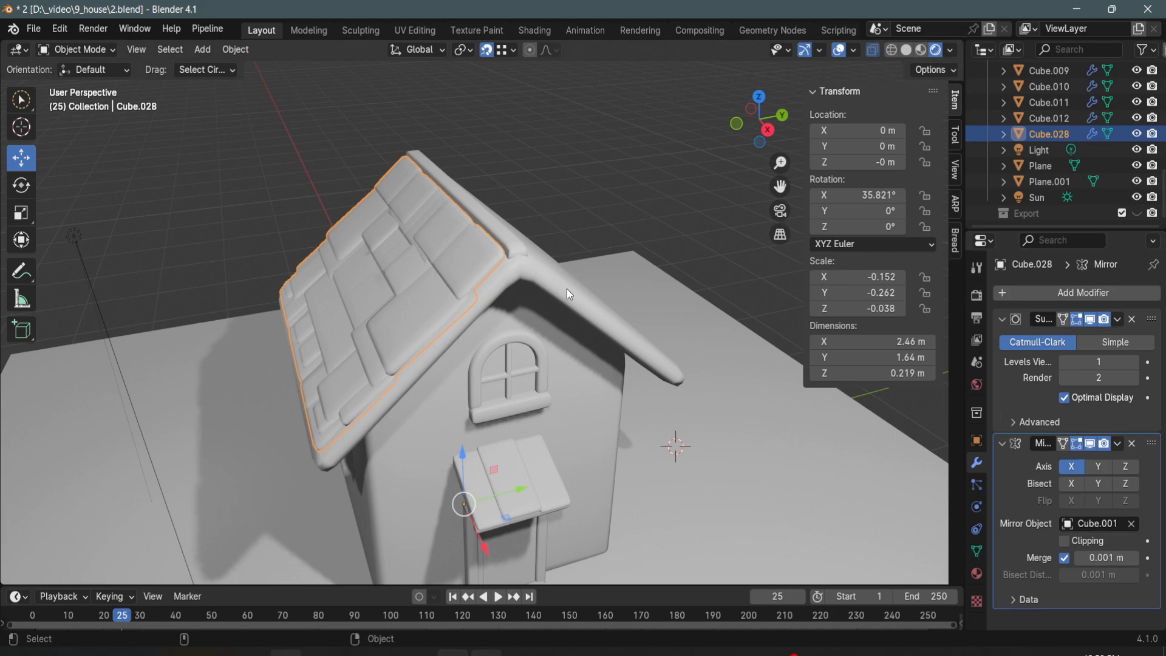
left_click(1100, 466)
- Move the turned copy of the canopy beam under the canopy's side as a support running out from the wall
left_click_drag(507, 383, 564, 380, "alt")
right_click_drag(546, 259, 434, 206, "alt")
left_click(435, 206)
left_click_drag(519, 334, 490, 326, "alt")
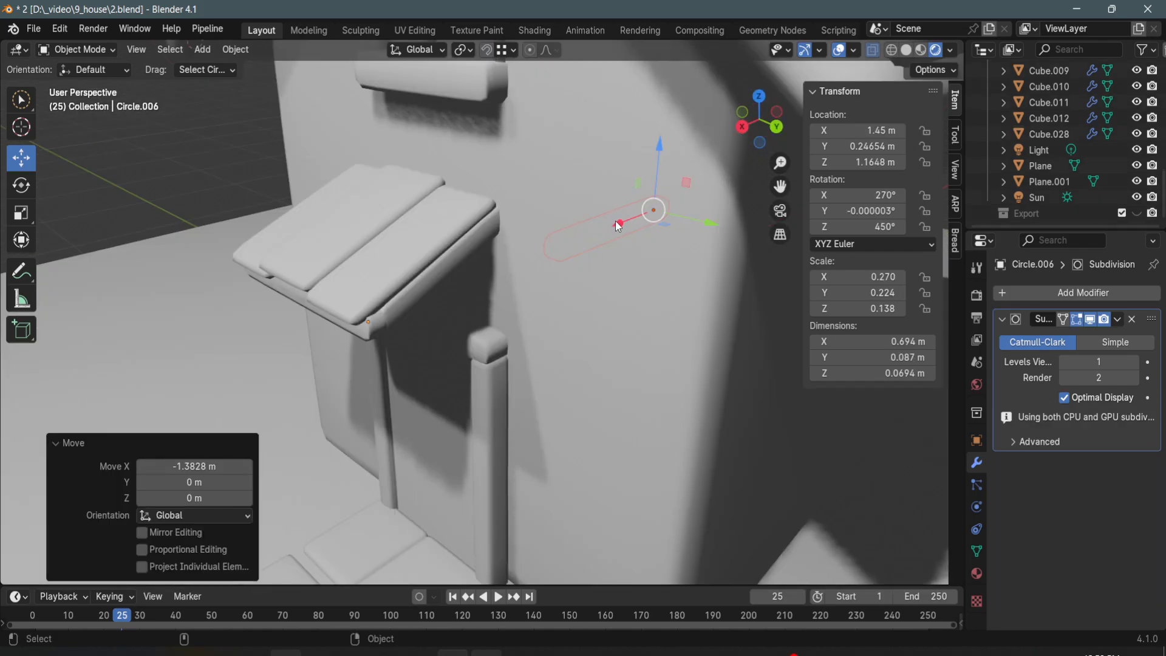
left_click_drag(618, 226, 495, 307)
right_click_drag(402, 310, 398, 278, "alt")
middle_click_drag(398, 278, 444, 319, "alt")
left_click_drag(472, 261, 431, 272)
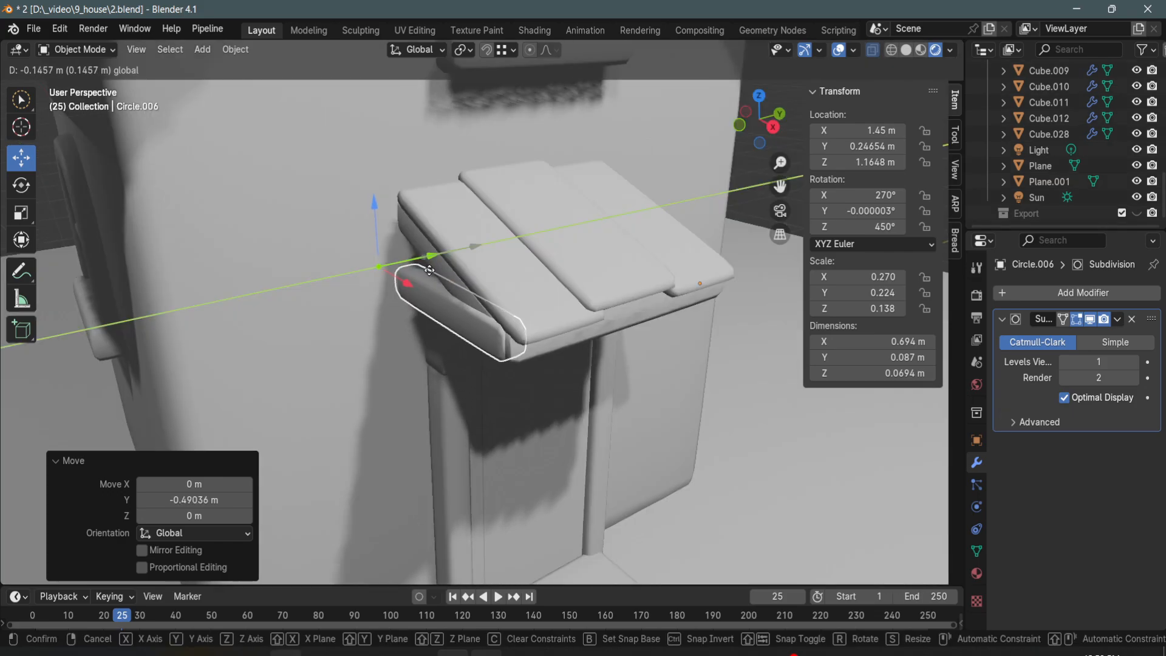
middle_click_drag(431, 272, 618, 261)
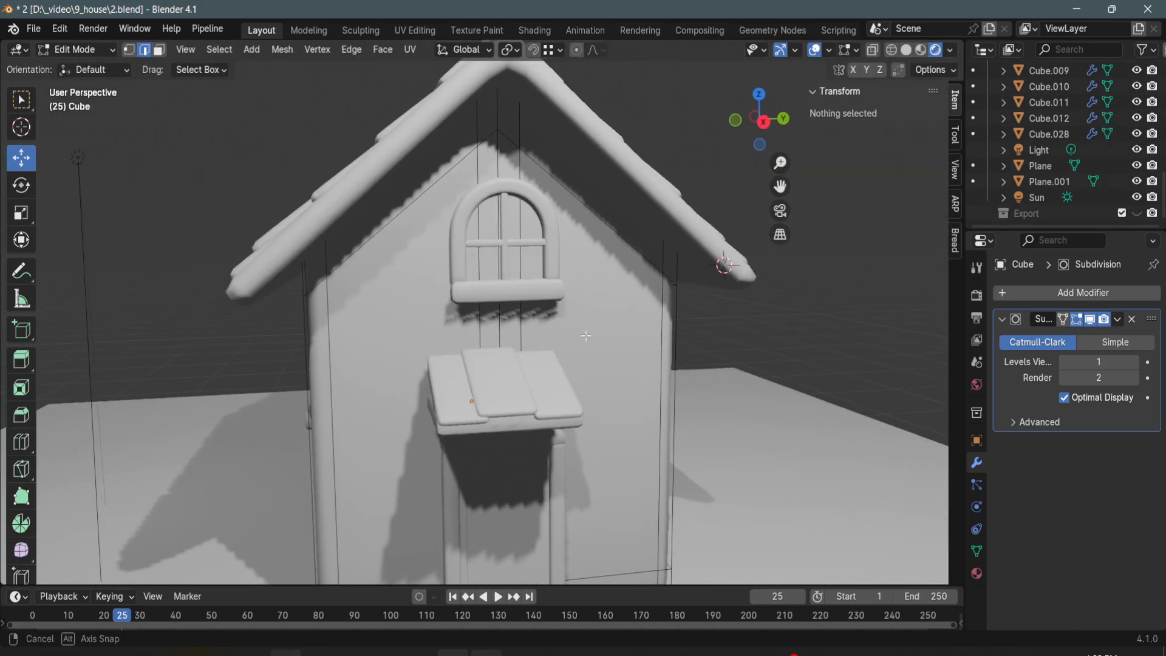
- Add two loop cuts across the gable wall, one just under the roof slopes and one between the window and the canopy
scroll(580, 329, "up", 5)
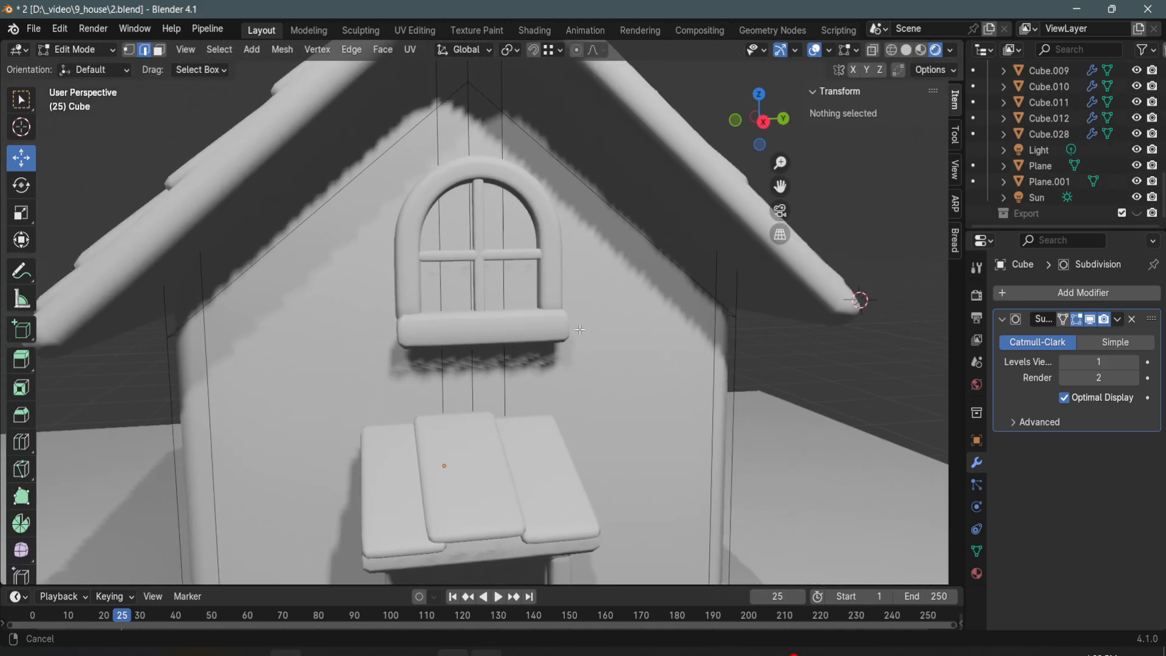
right_click_drag(580, 329, 581, 334, "alt")
key("ctrl+r")
left_click(583, 333)
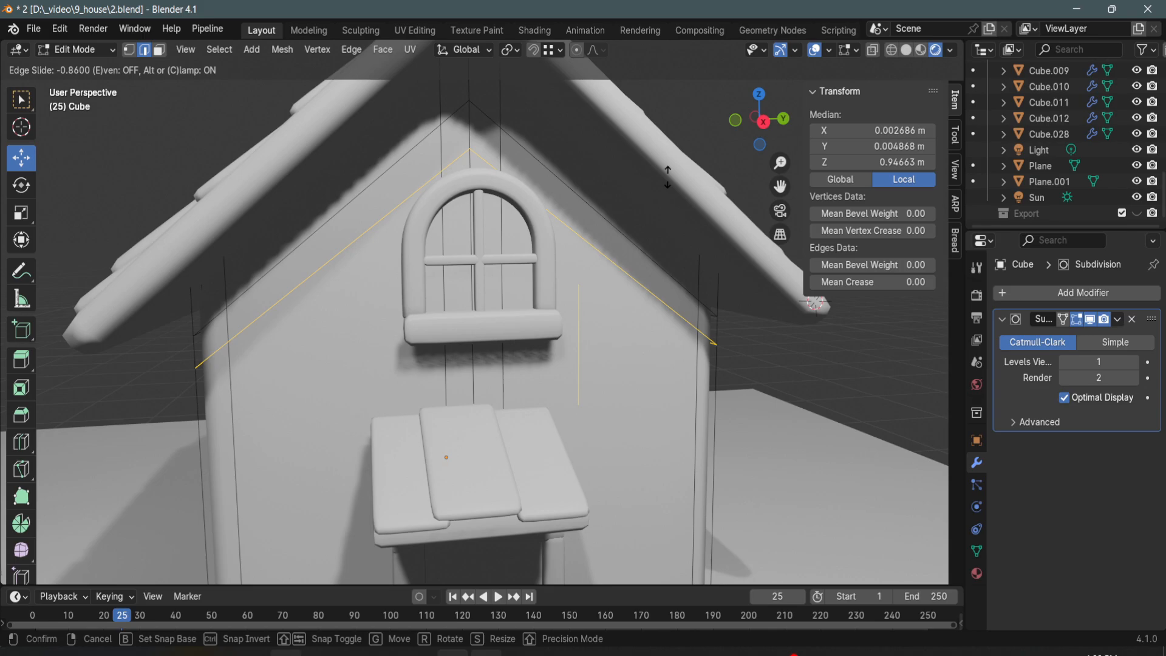
left_click(668, 177)
key("ctrl+r")
left_click(685, 416)
left_click(653, 330)
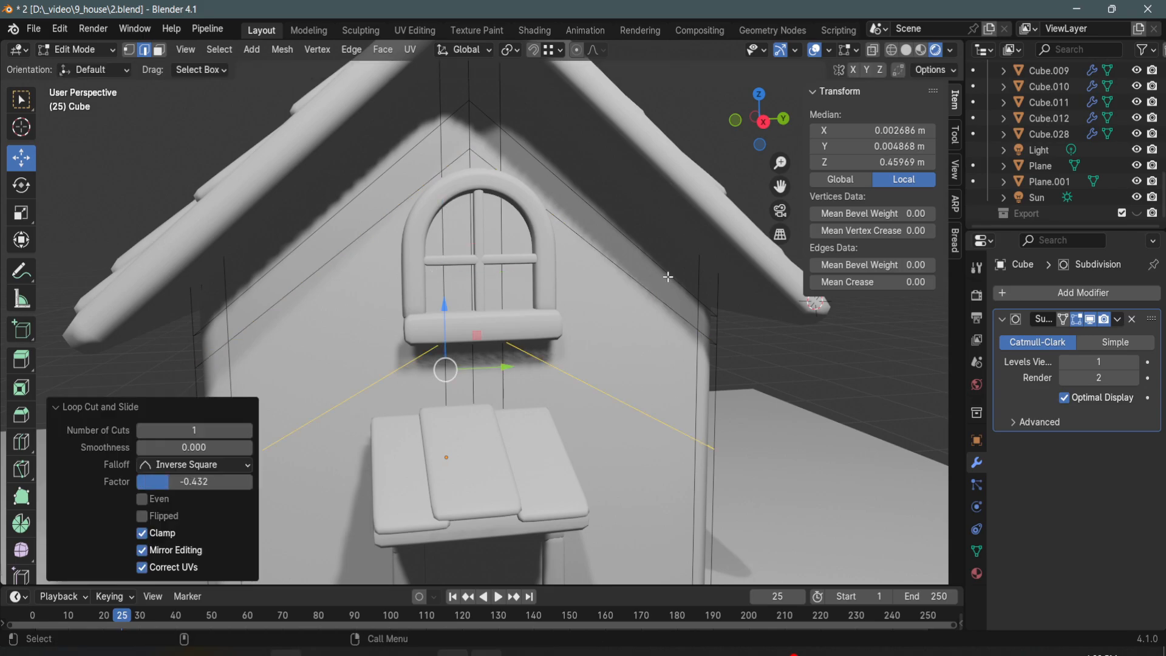
- Move the gable wall vertex behind the window's upper arch outward about 0.10 m along Y and down about 0.04 m
left_click(671, 305)
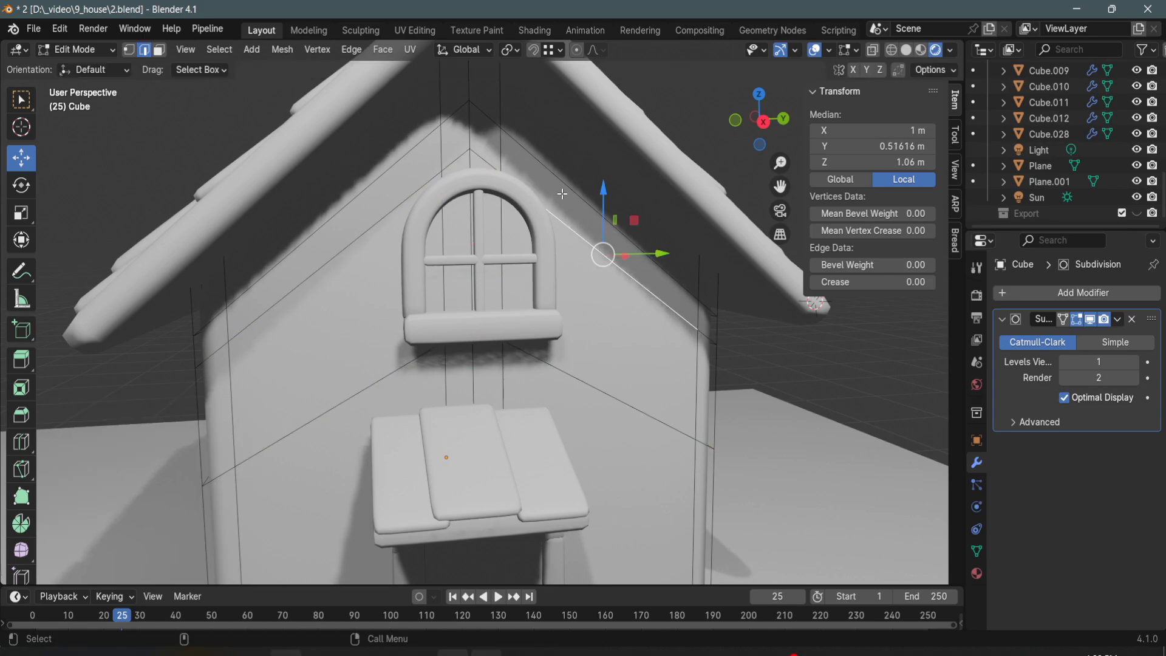
left_click(490, 163, "ctrl")
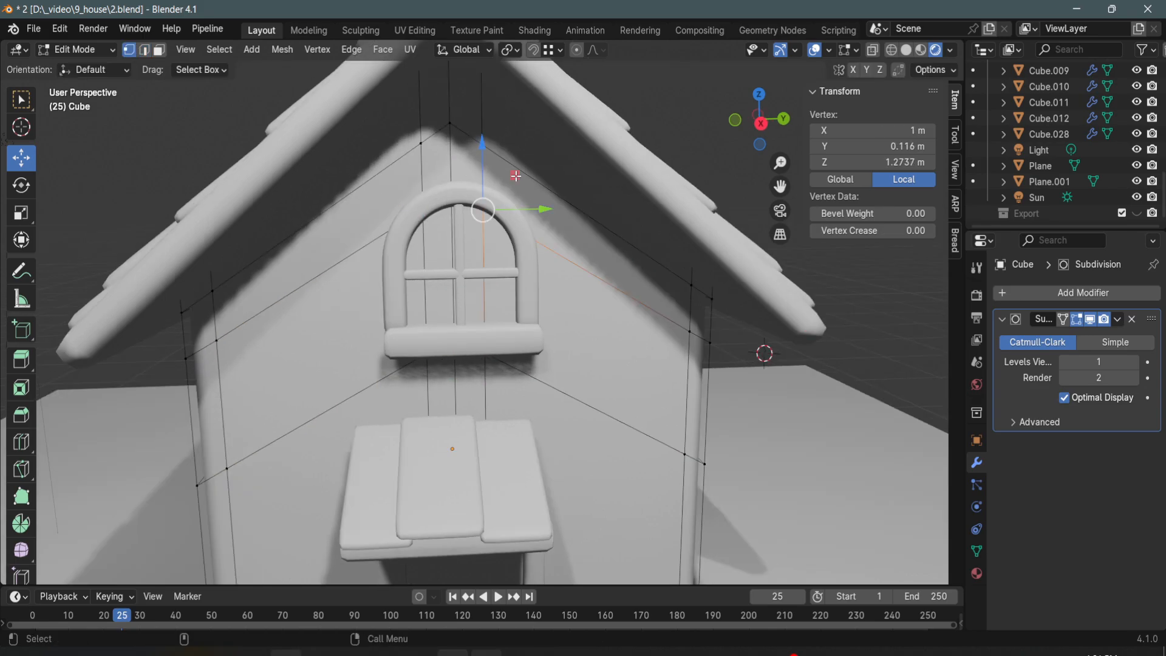
key("g")
key("shift+x")
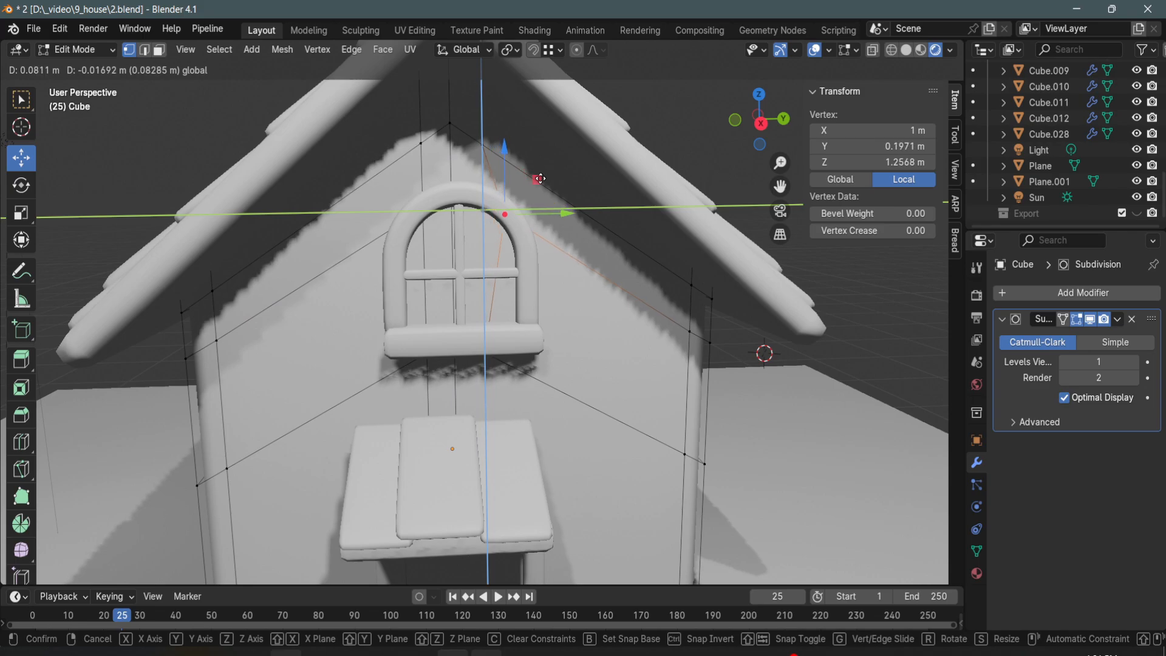
left_click(542, 185)
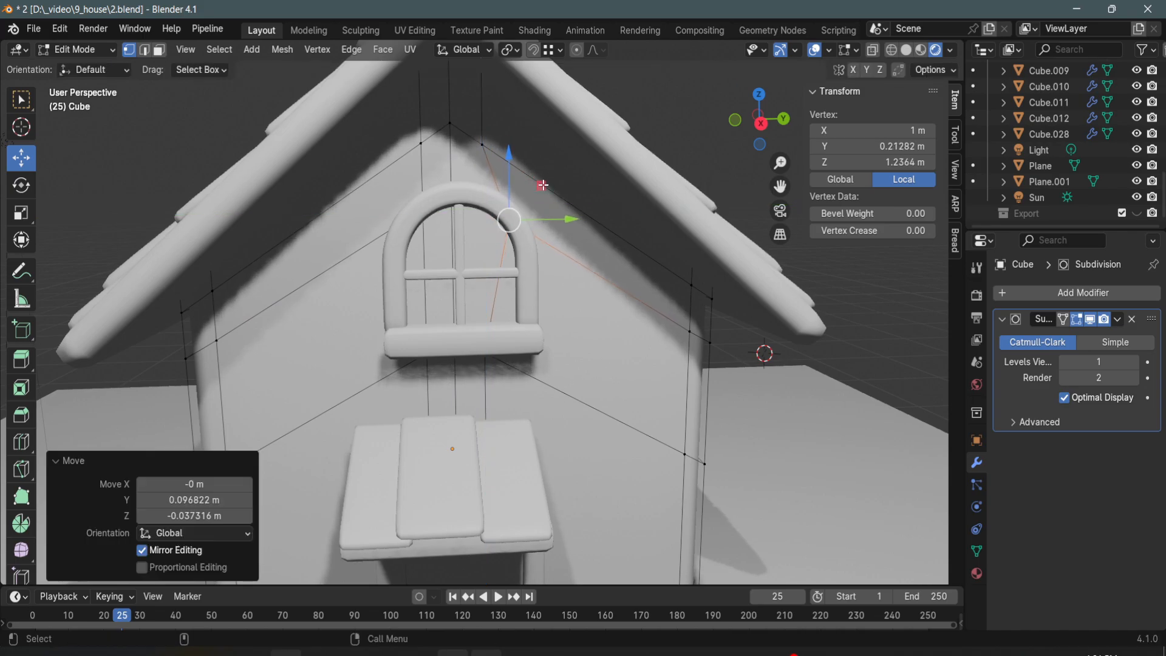
- Move the upper and lower wall vertices on the window's other side outward, the lower one about 0.10 m along Y
left_click(436, 230, "alt")
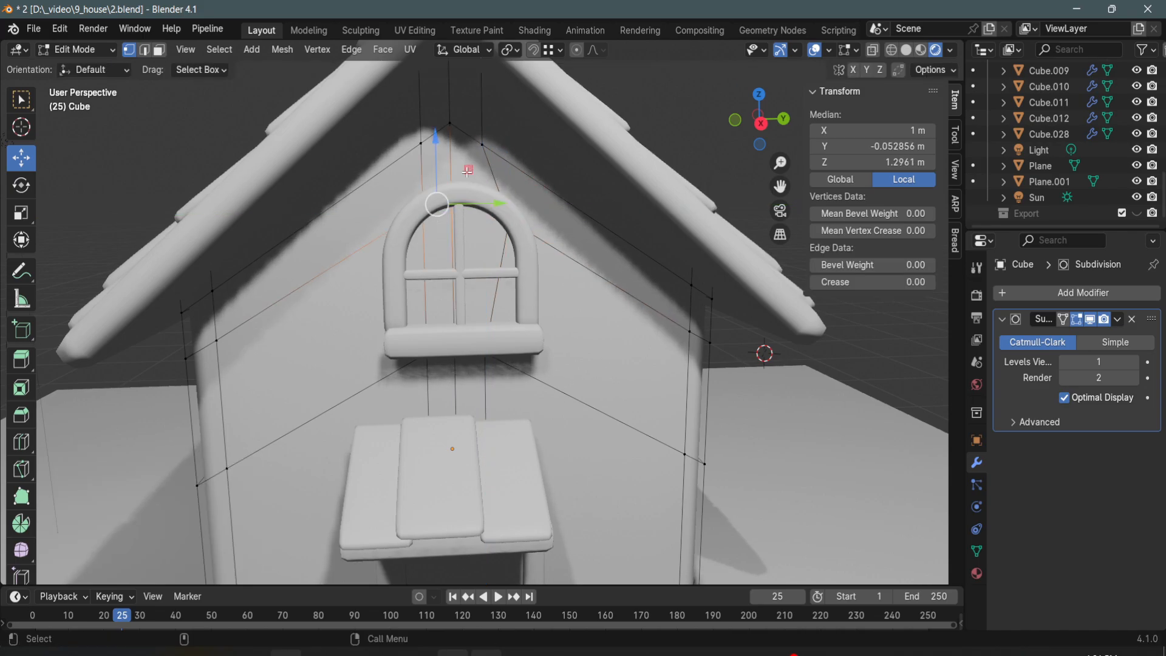
left_click_drag(467, 171, 440, 221)
key("Escape")
left_click_drag(455, 174, 435, 191)
middle_click_drag(410, 312, 413, 294, "shift")
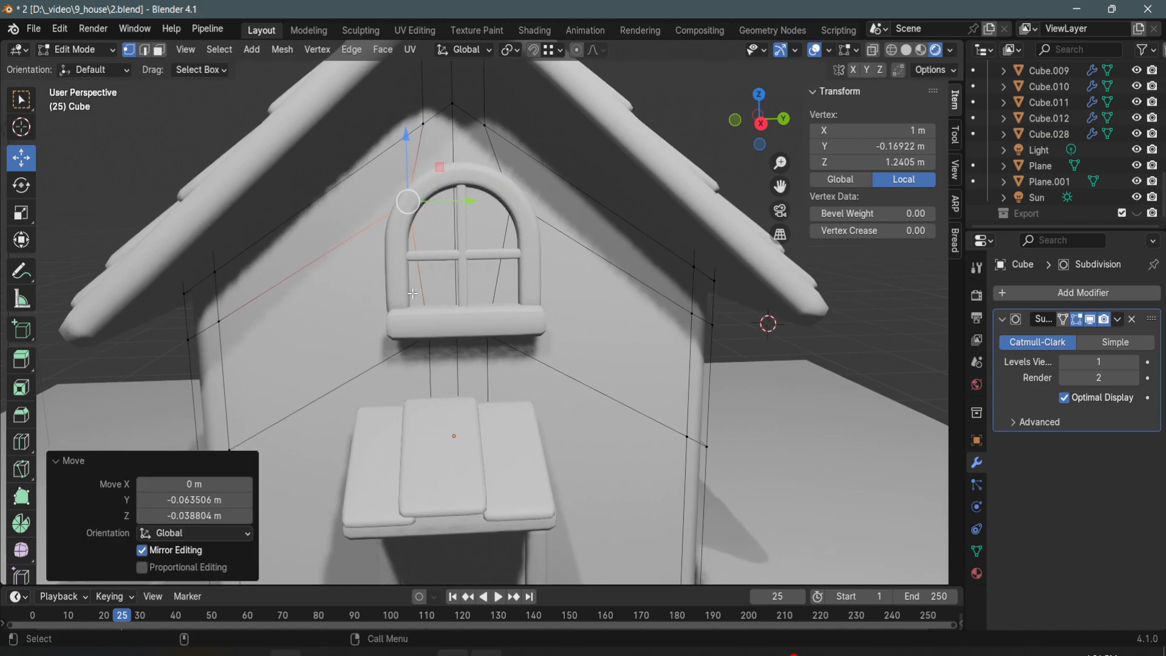
left_click_drag(435, 340, 460, 346)
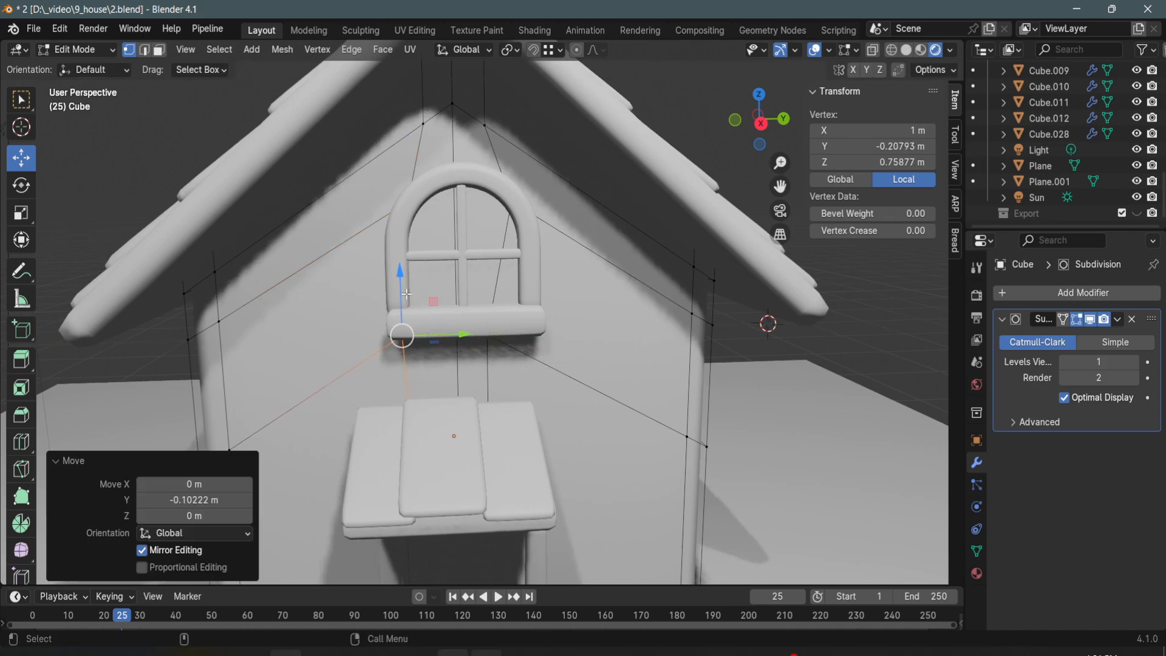
- Raise the gable wall vertices behind the window's sill ends, moving the one on the negative Y side up about 0.05 m
left_click_drag(405, 294, 405, 280)
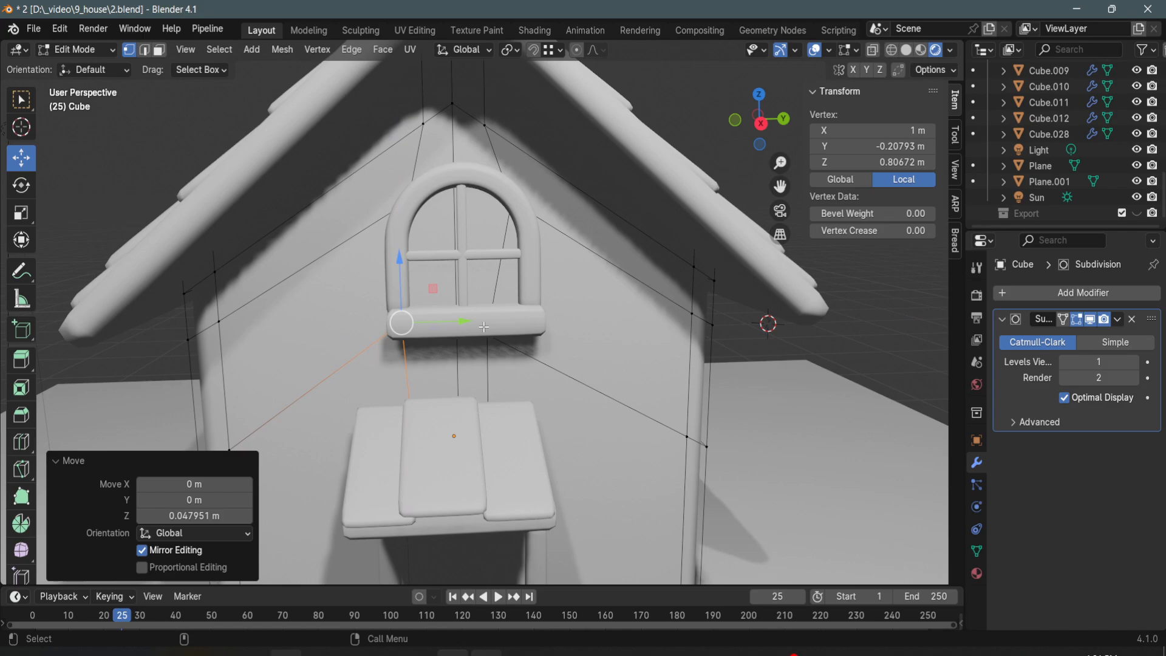
left_click_drag(512, 374, 513, 374)
left_click_drag(542, 332, 578, 354)
left_click_drag(525, 276, 525, 266)
left_click_drag(582, 323, 584, 322)
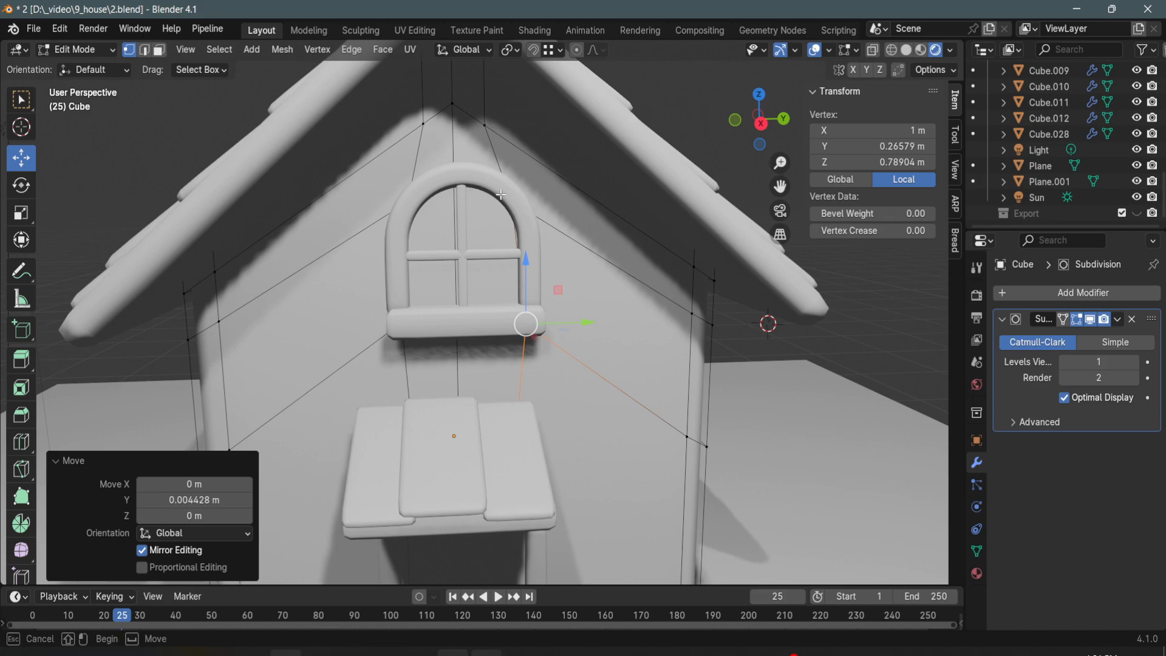
- Move the wall vertex behind the window arch's positive Y side outward about 0.03 m along Y and down about 0.02 m
left_click_drag(501, 194, 534, 218)
left_click_drag(547, 166, 555, 174)
mouse_move(555, 173)
middle_mouse_down()
mouse_move(598, 193)
mouse_move(571, 188)
middle_mouse_up()
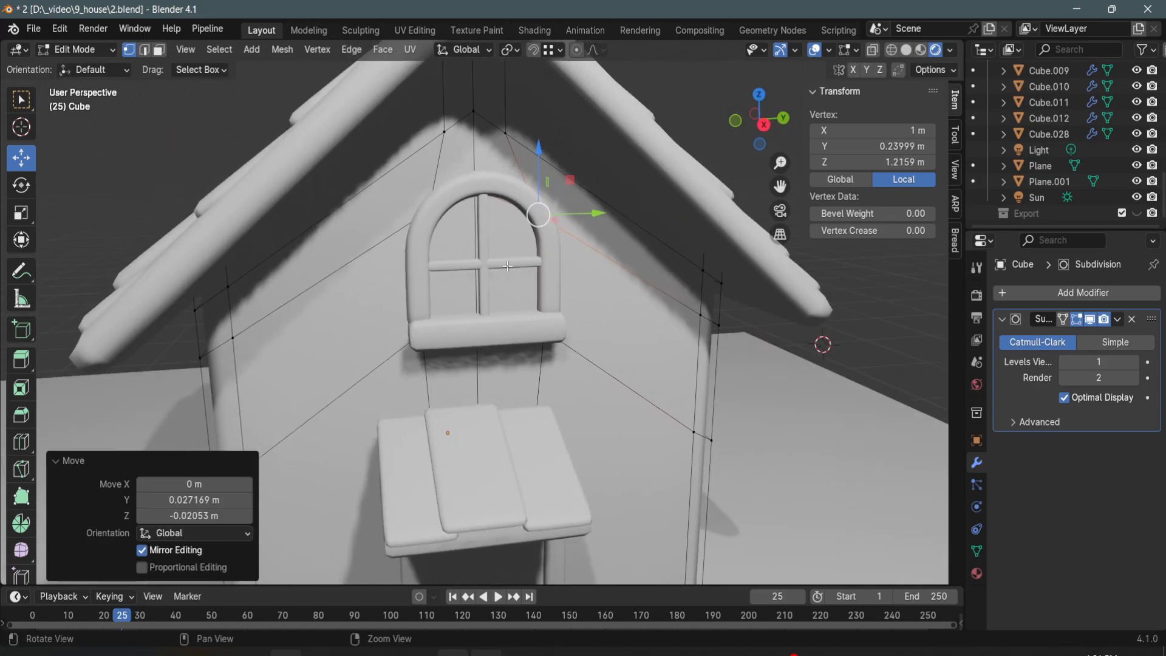
- Delete the wall faces behind the gable window to open a hole inside its frame
scroll(528, 243, "down", 1)
key("3")
left_click(483, 284)
key("x")
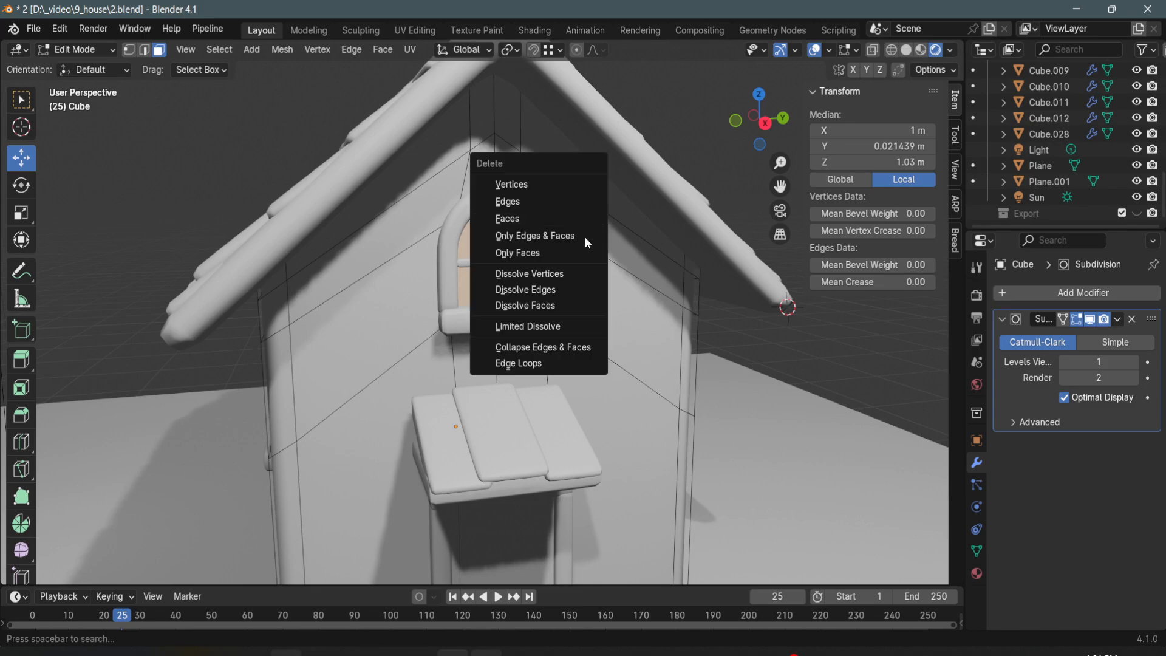
left_click(549, 216)
- Move the upper and lower vertices on the positive Y side of the wall opening outward so the edges sit behind the window frame
middle_click_drag(549, 216, 552, 206)
left_click(566, 228)
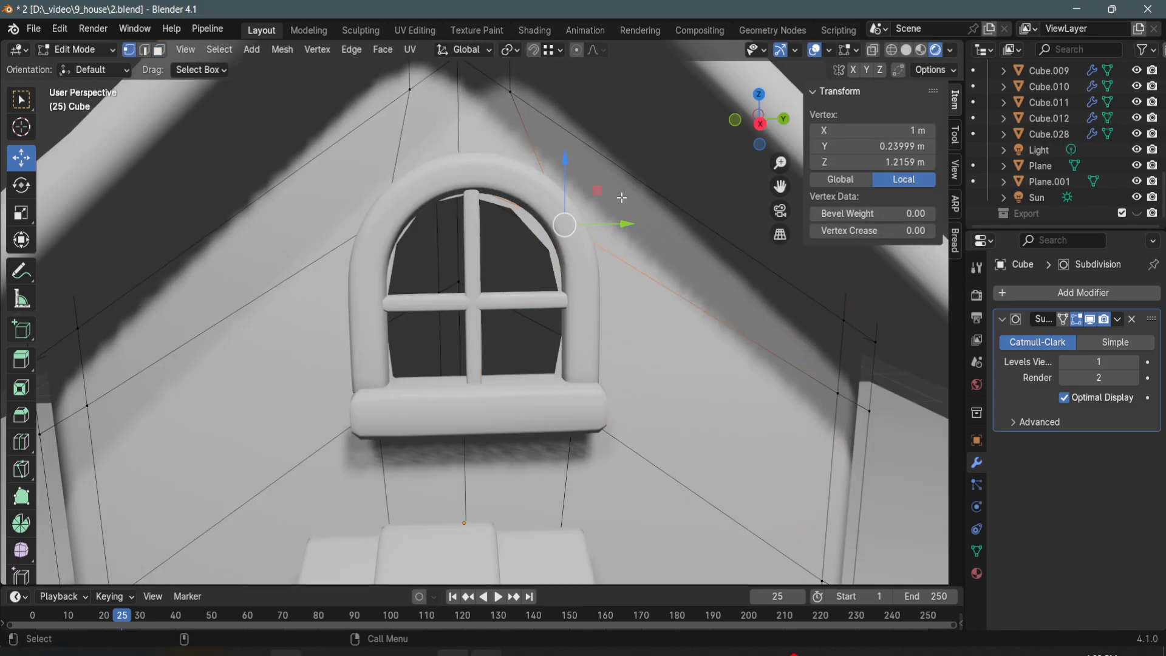
left_click_drag(599, 185, 608, 179)
left_click_drag(618, 431, 646, 408)
left_click_drag(461, 153, 513, 227)
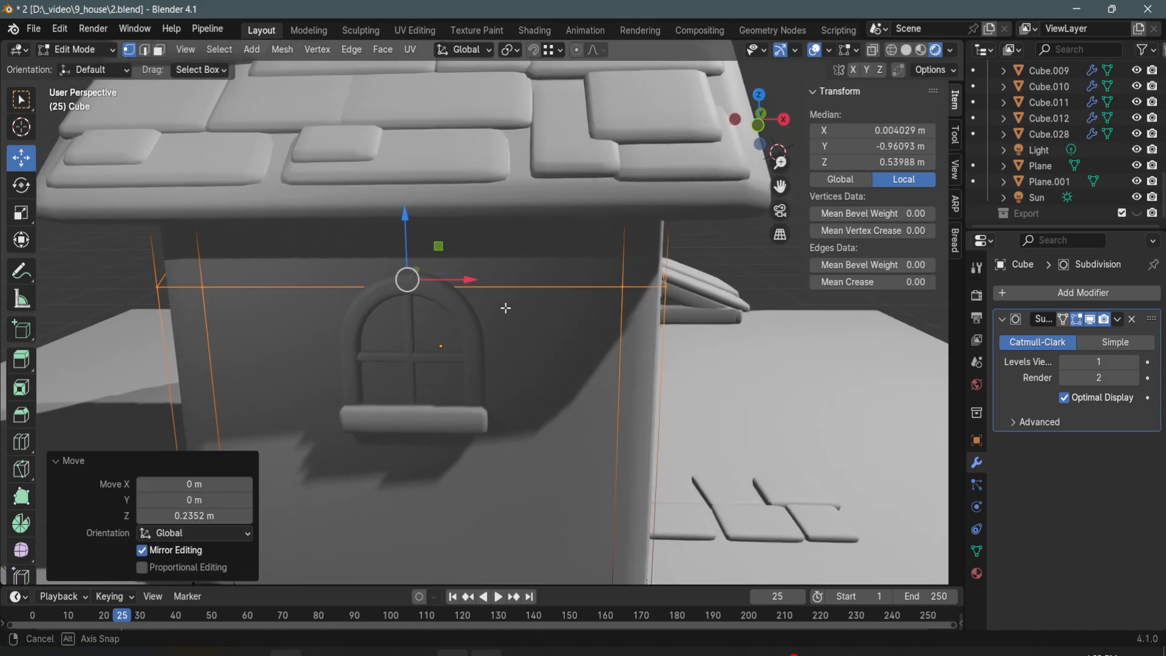
middle_click_drag(508, 307, 526, 324)
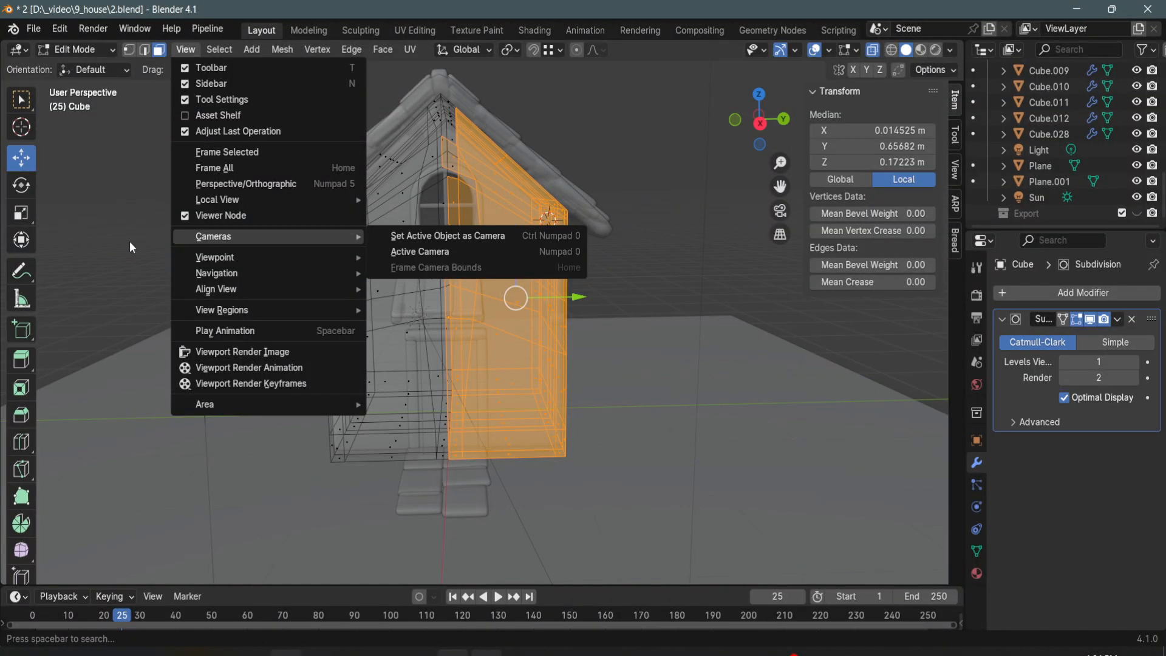
left_click(767, 128)
middle_click_drag(495, 261, 499, 302, "ctrl")
left_click(688, 444)
mouse_move(623, 391)
middle_mouse_down()
mouse_move(640, 409)
mouse_move(630, 395)
middle_mouse_up()
key("alt+z")
- Delete the positive Y half of the house body, selecting through the mesh from the side view
left_click(761, 122)
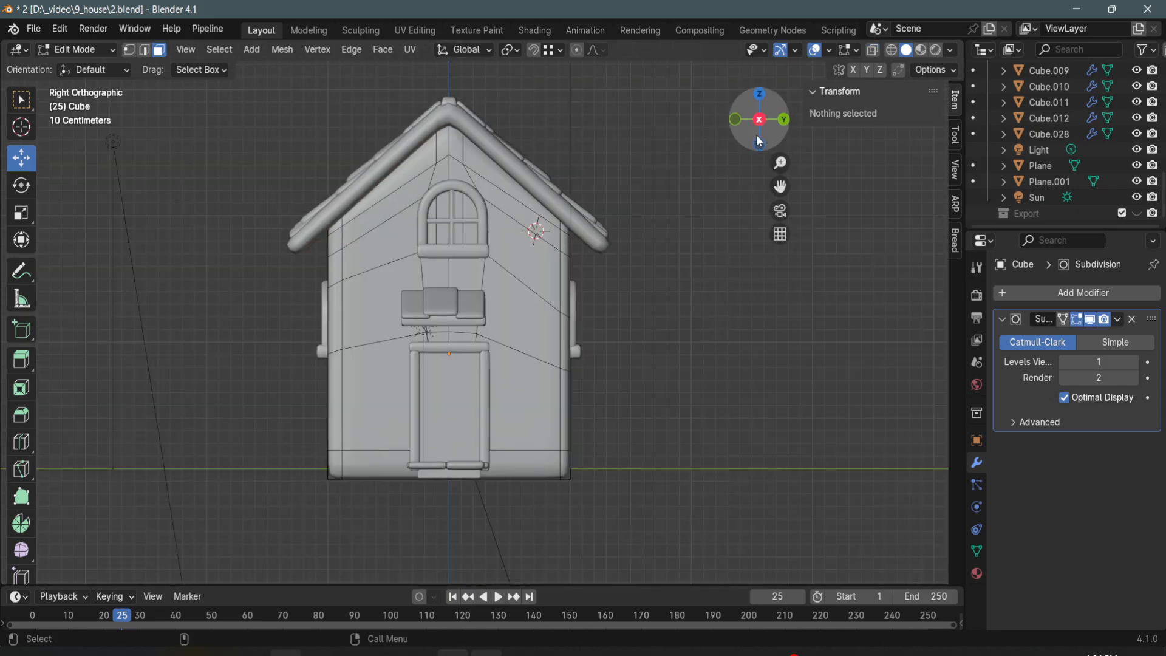
left_click(872, 51)
left_click_drag(661, 537, 454, 91)
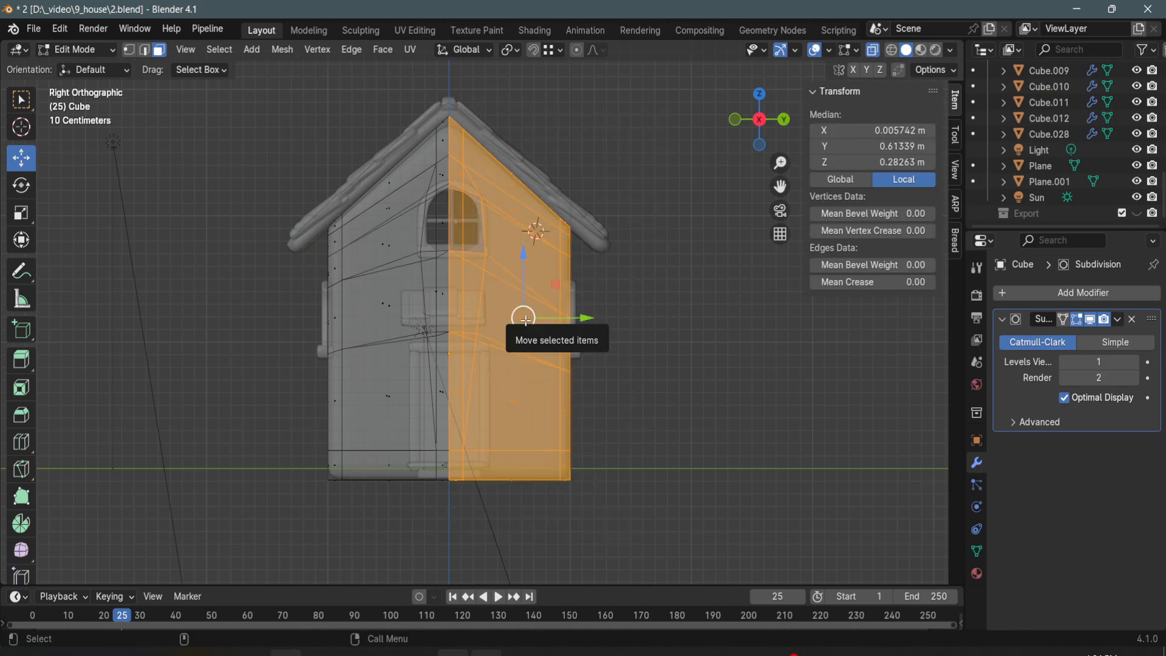
key("x")
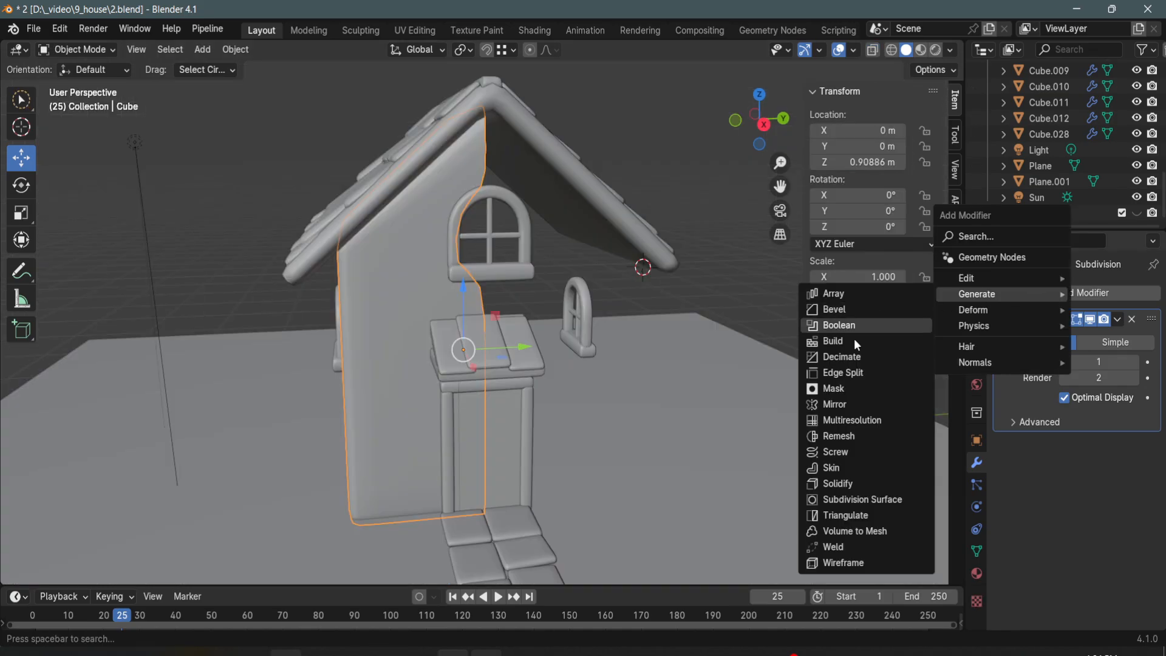
- Add a Mirror modifier on the Y axis to the house body and place it above the Subdivision modifier
left_click(857, 402)
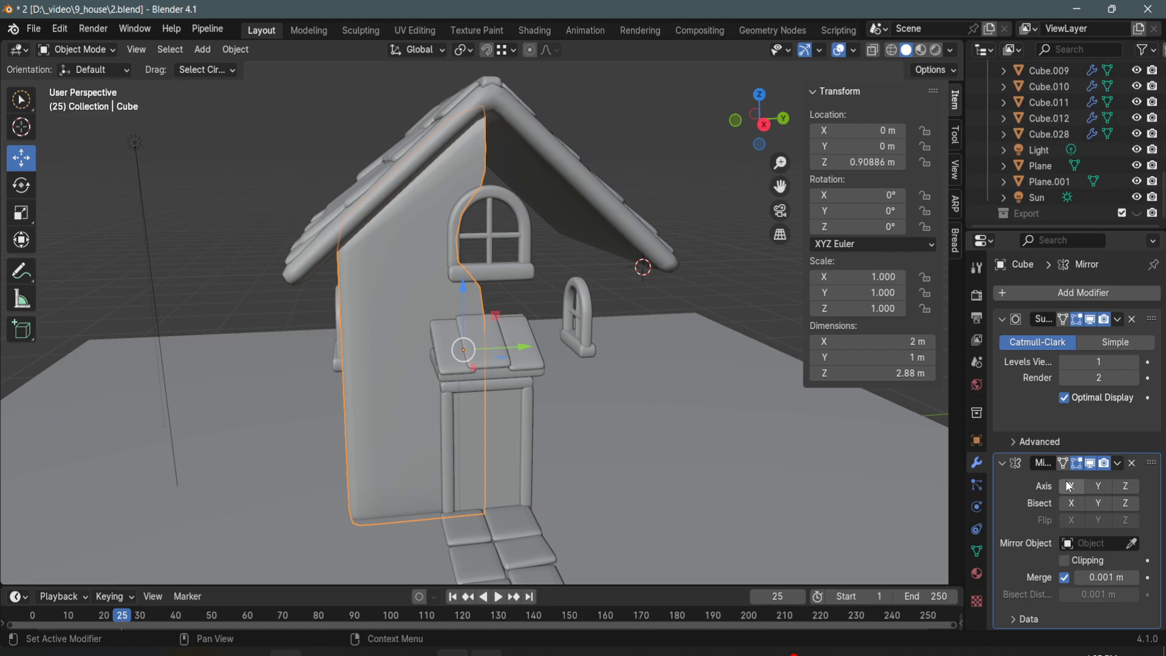
left_click(1097, 466)
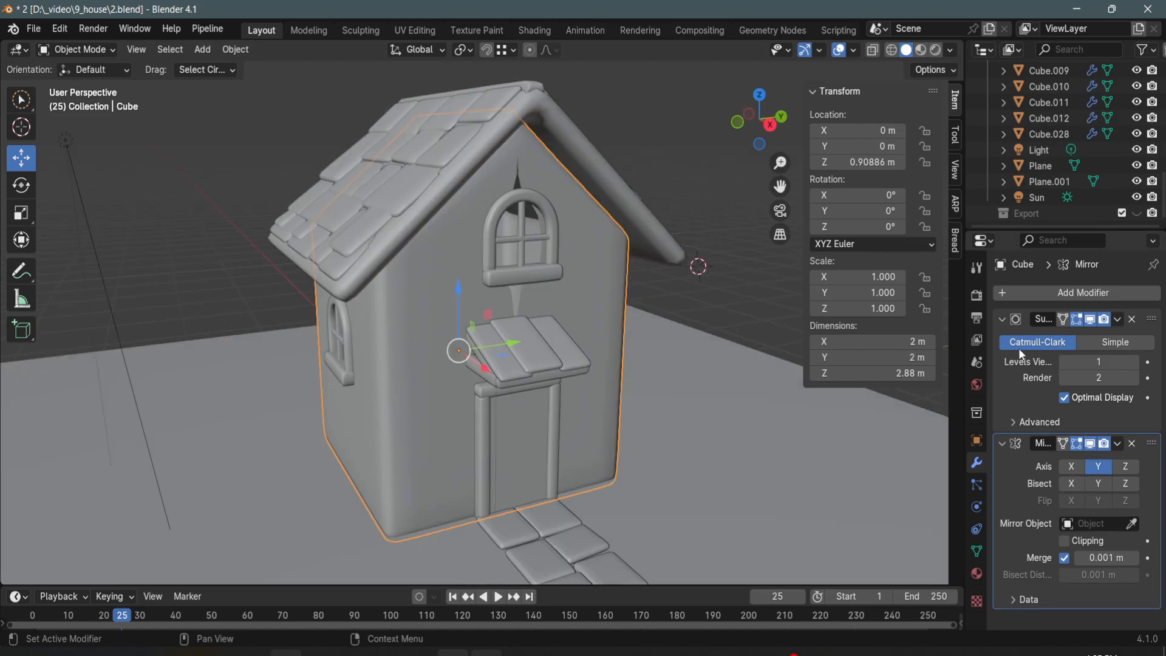
left_click_drag(1144, 448, 1134, 314)
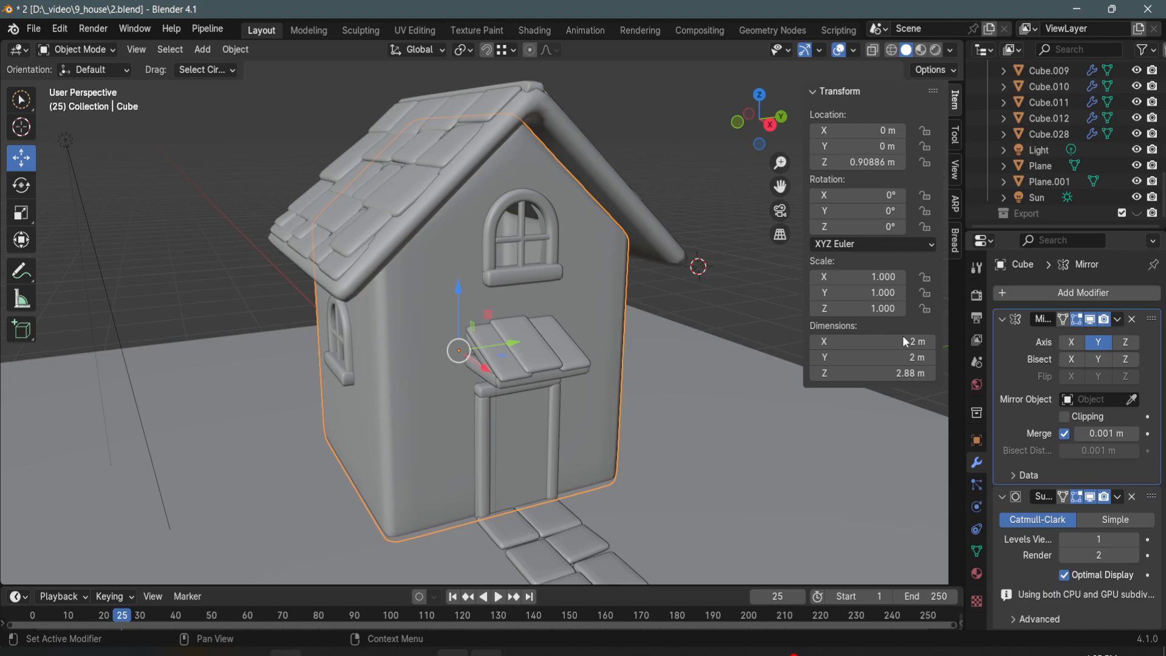
- Shift the door canopy's boards about 0.04 m along Y and delete the stray flat plane beside them
middle_click_drag(574, 314, 487, 301)
left_click_drag(523, 222, 538, 243)
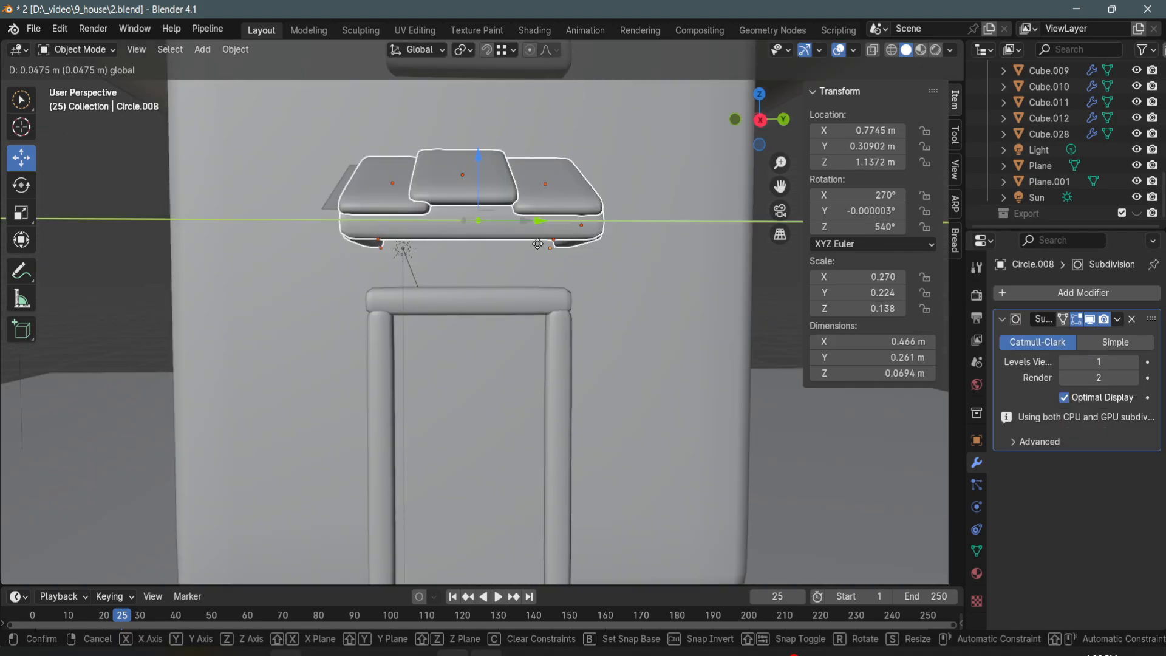
left_click(534, 236)
middle_click_drag(531, 228, 522, 207)
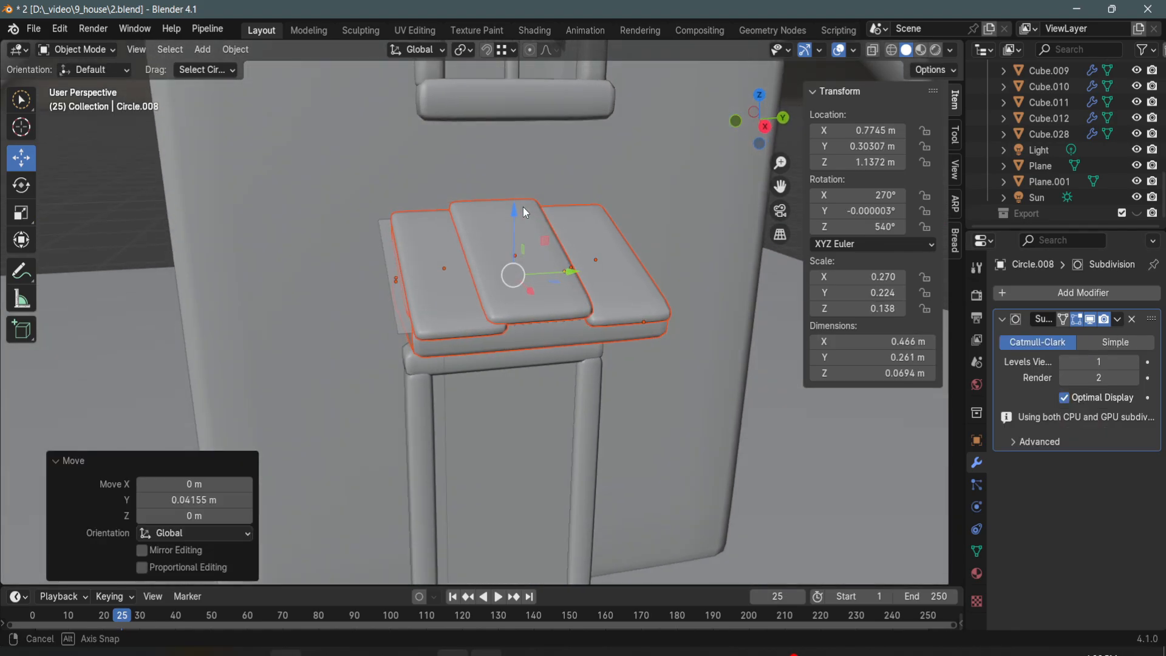
left_click(420, 322)
key("Delete")
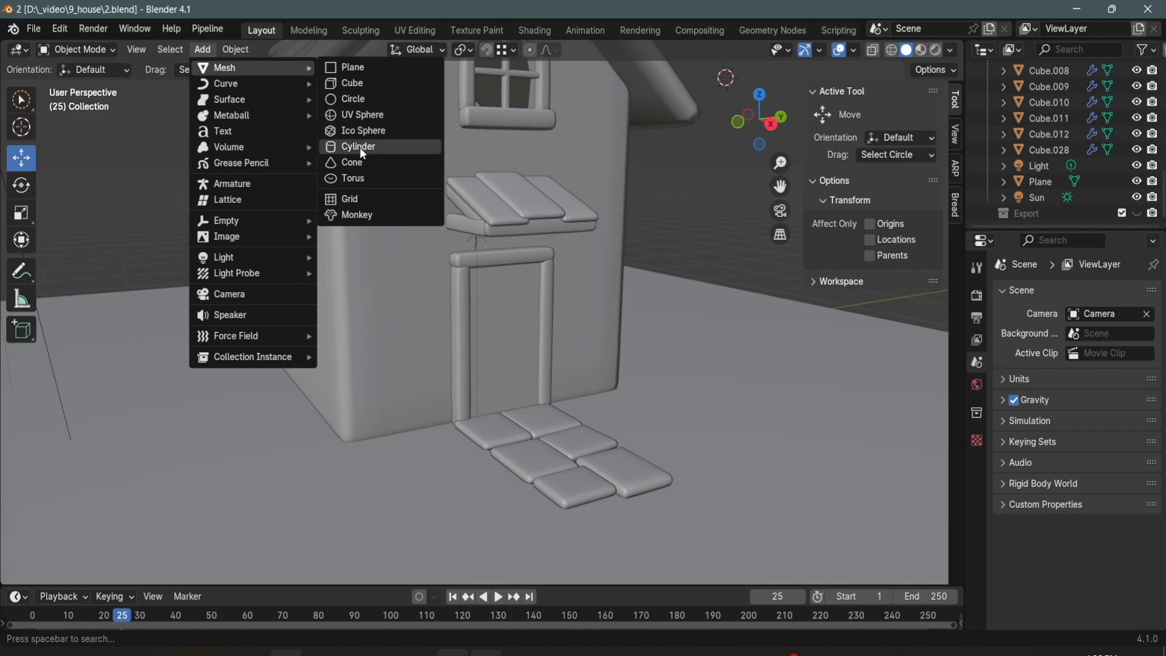
- Add a cylinder rotated 90° about Y, about 0.12 m wide and 0.05 m thick, as the knob near the door's edge
left_click(359, 147)
scroll(424, 159, "down", 5)
middle_click_drag(465, 205, 545, 191)
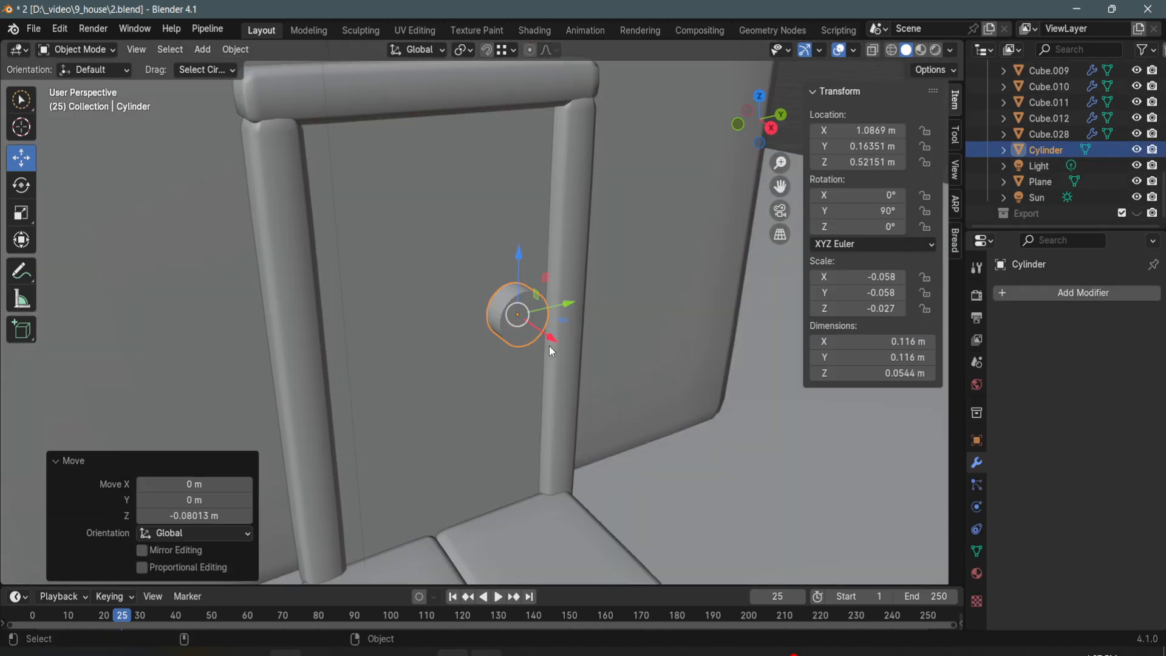
scroll(540, 291, "up", 4)
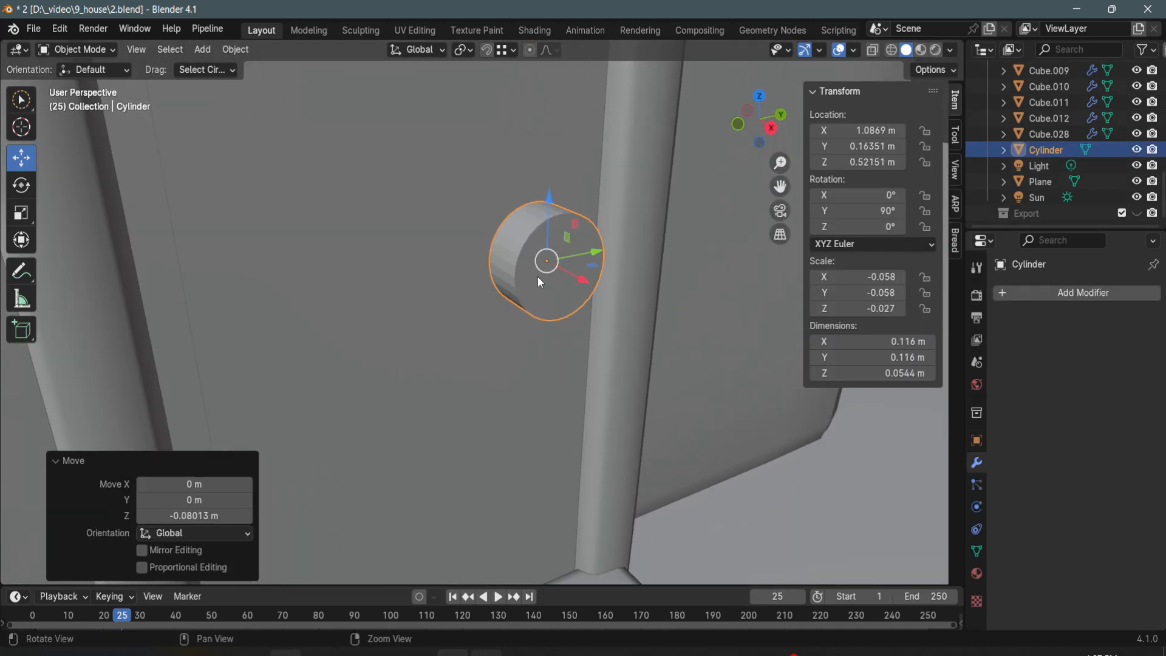
- Bevel the doorknob's front rim by 0.169 m and scale its back rim to 0.722
middle_click_drag(541, 282, 566, 318)
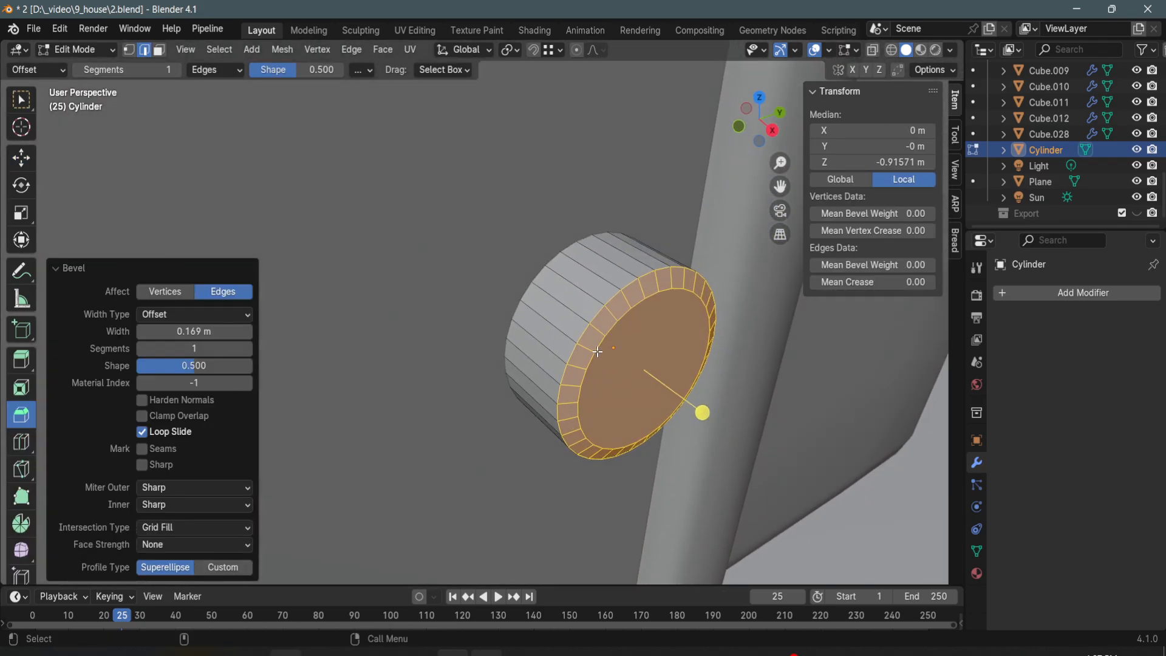
left_click(599, 371)
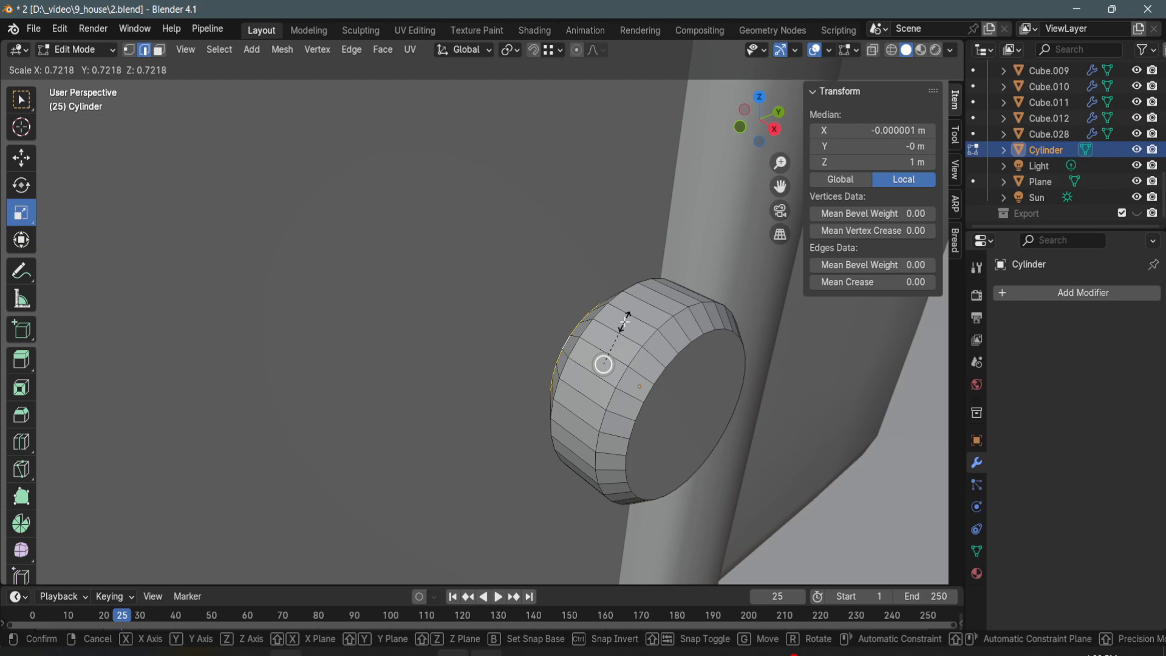
middle_click_drag(604, 365, 645, 328)
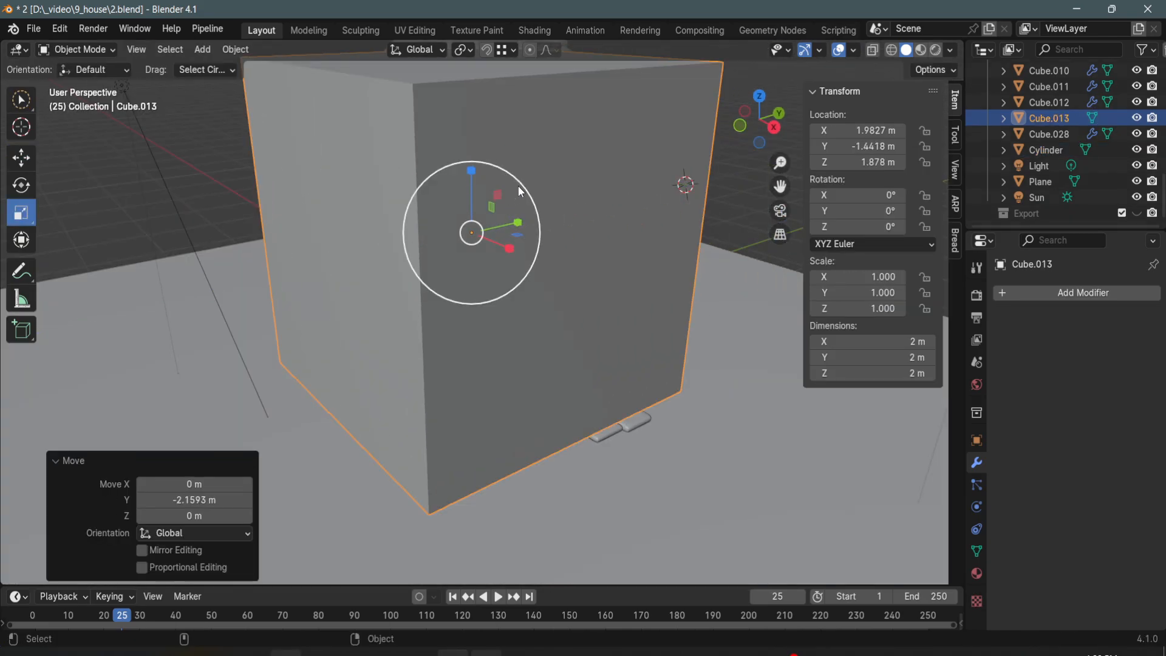
- Add a cube of about 0.39 m and place it on the ground by the cottage's front corner
left_click_drag(518, 186, 468, 456)
left_click_drag(482, 412, 469, 417)
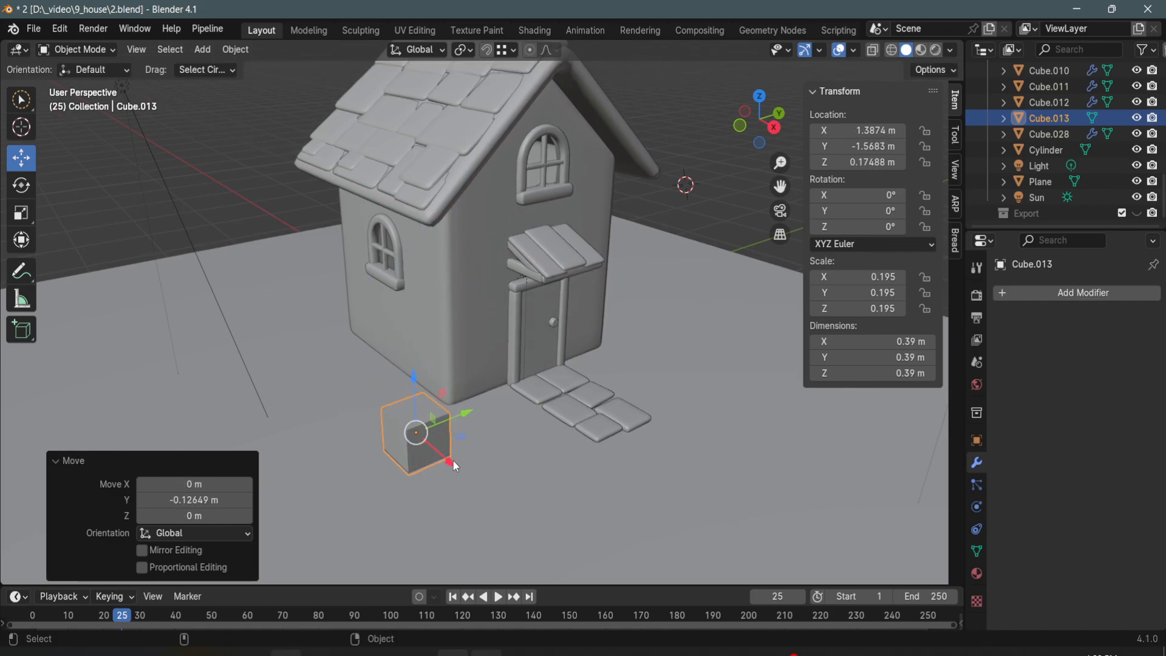
left_click_drag(453, 461, 442, 452)
- Give the cube a level 1 subdivision, scale it up about 2 times and shade it smooth
key("ctrl+1")
middle_click_drag(442, 451, 458, 442, "shift")
key("s")
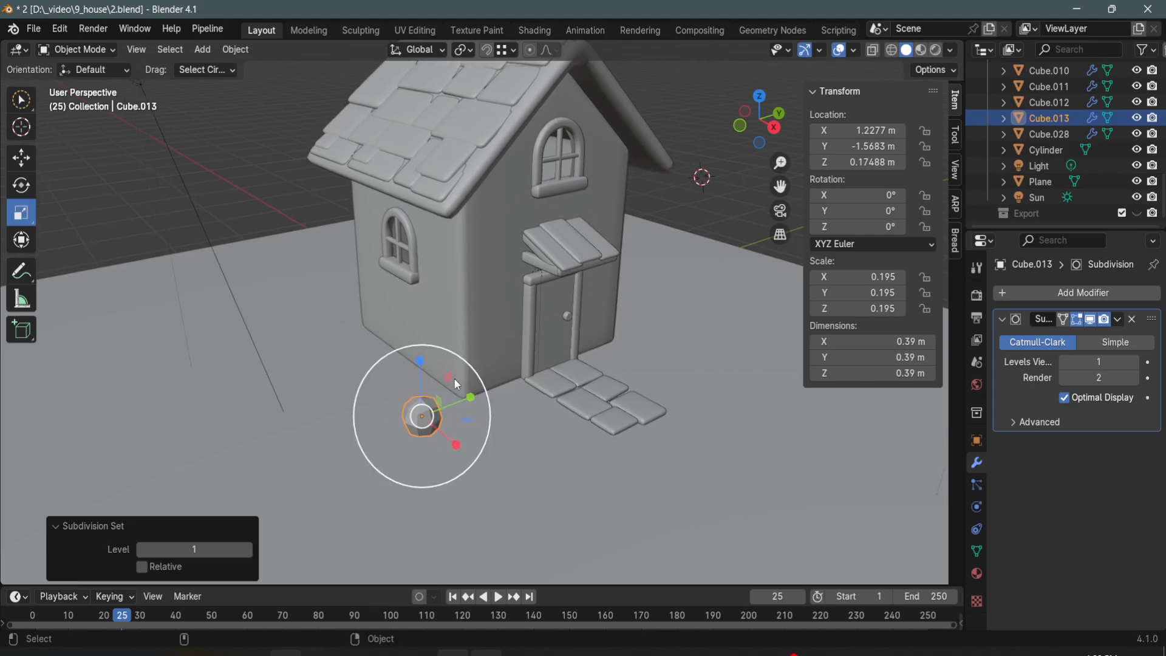
left_click_drag(431, 403, 439, 389)
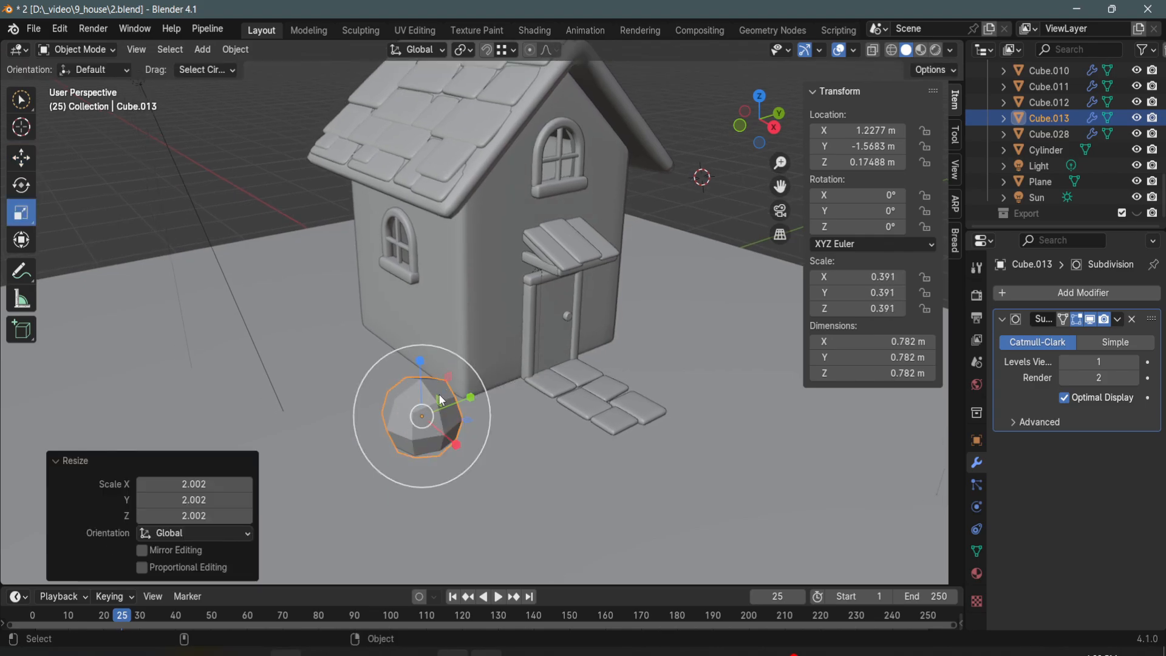
right_click(438, 393)
left_click(427, 341)
scroll(479, 406, "up", 2)
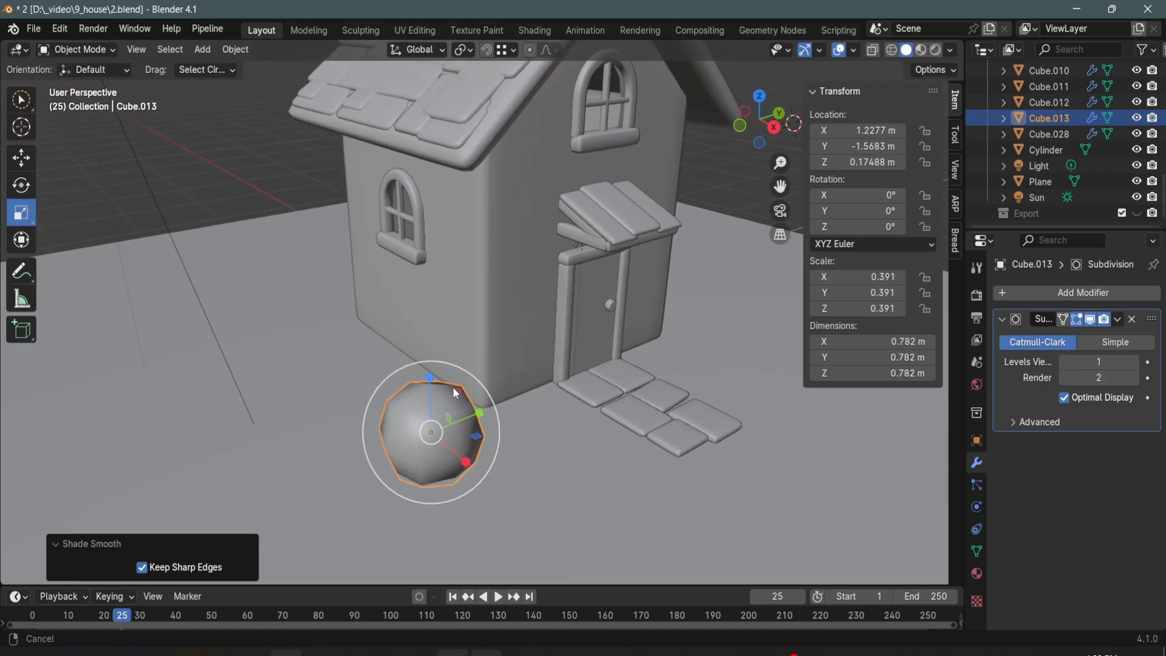
- Raise the ball's viewport subdivision level to 2 and apply the Subdivision modifier
middle_click_drag(453, 387, 451, 375, "ctrl")
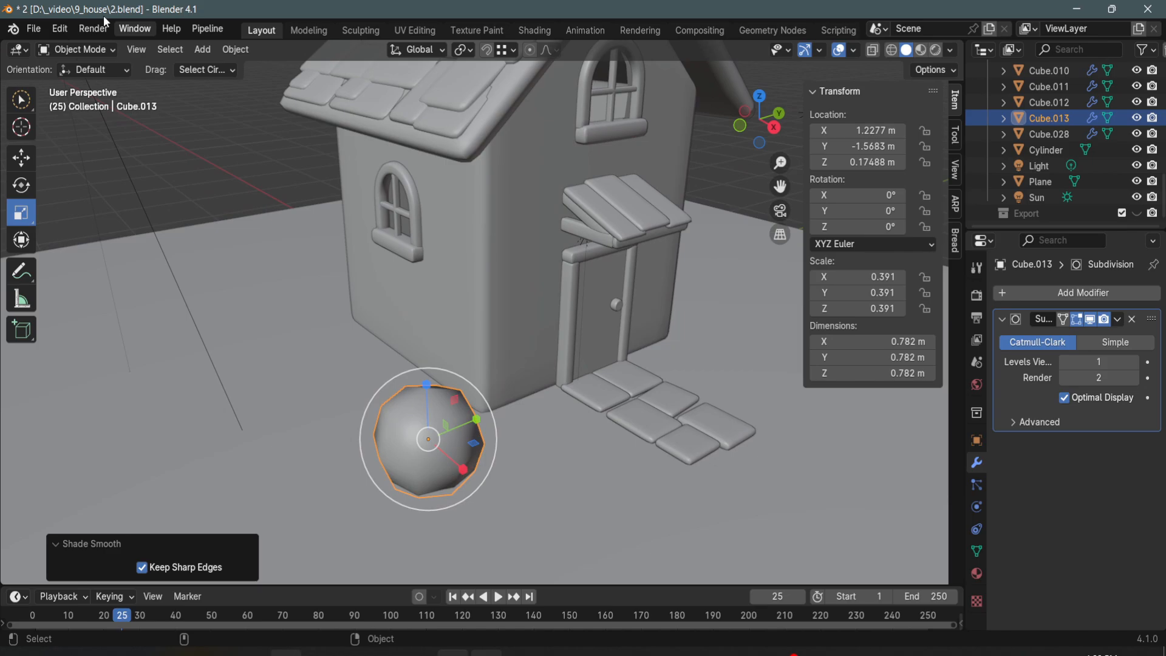
left_click(1136, 362)
middle_click_drag(480, 449, 529, 372, "shift")
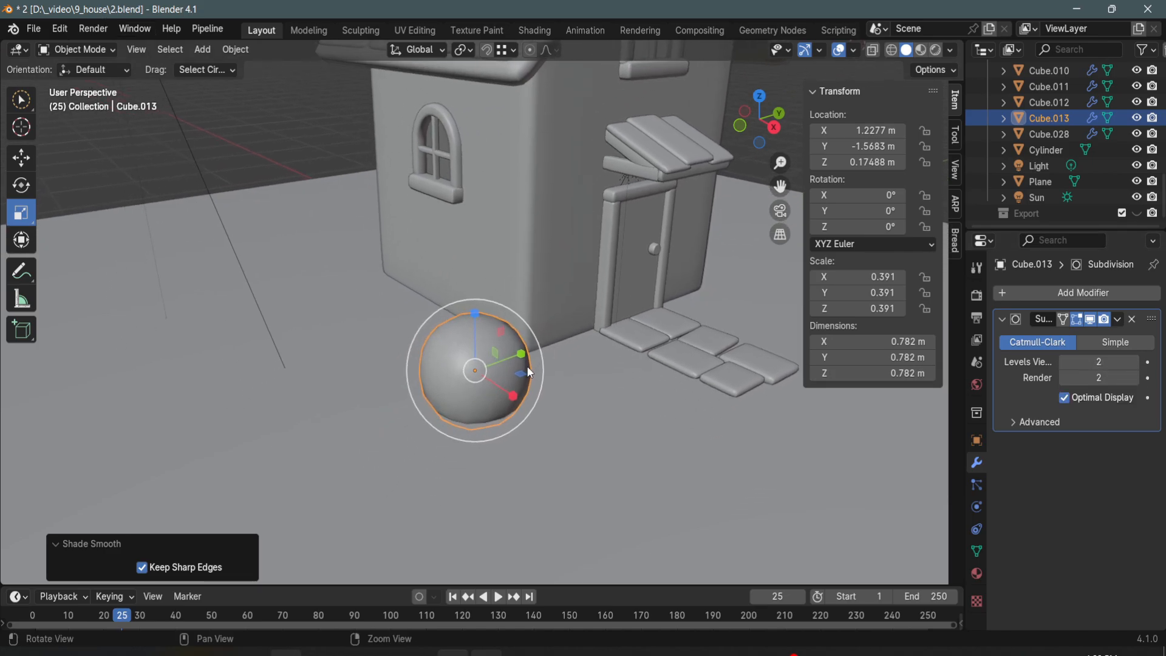
left_click_drag(527, 367, 528, 375, "alt")
left_click(1117, 319)
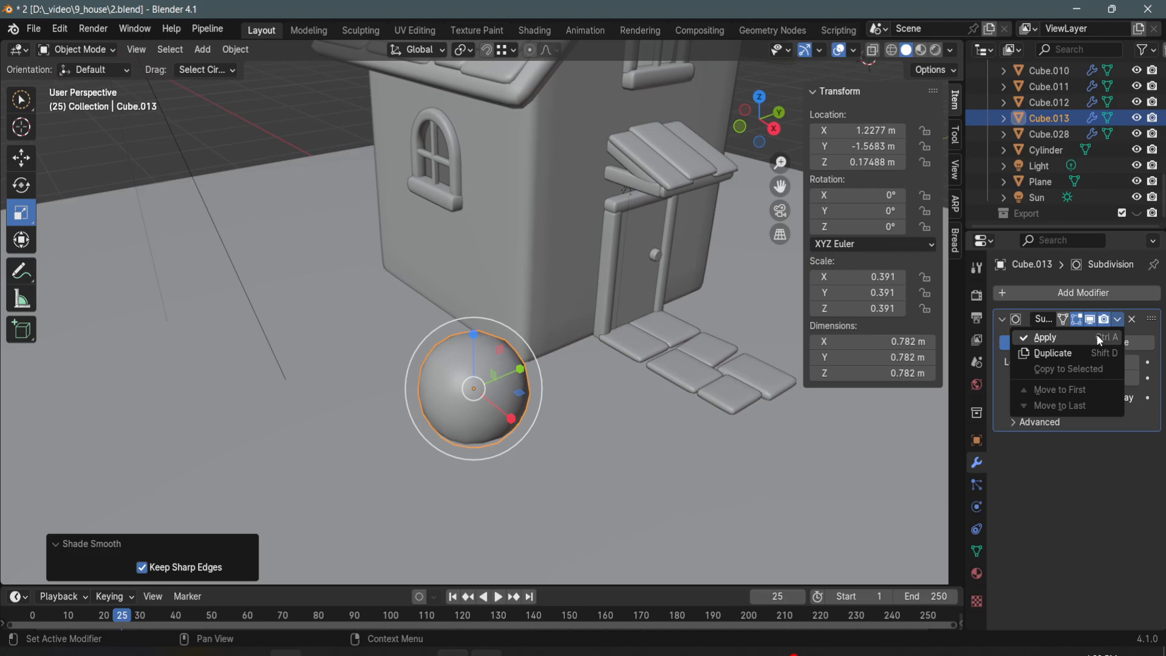
left_click(1095, 334)
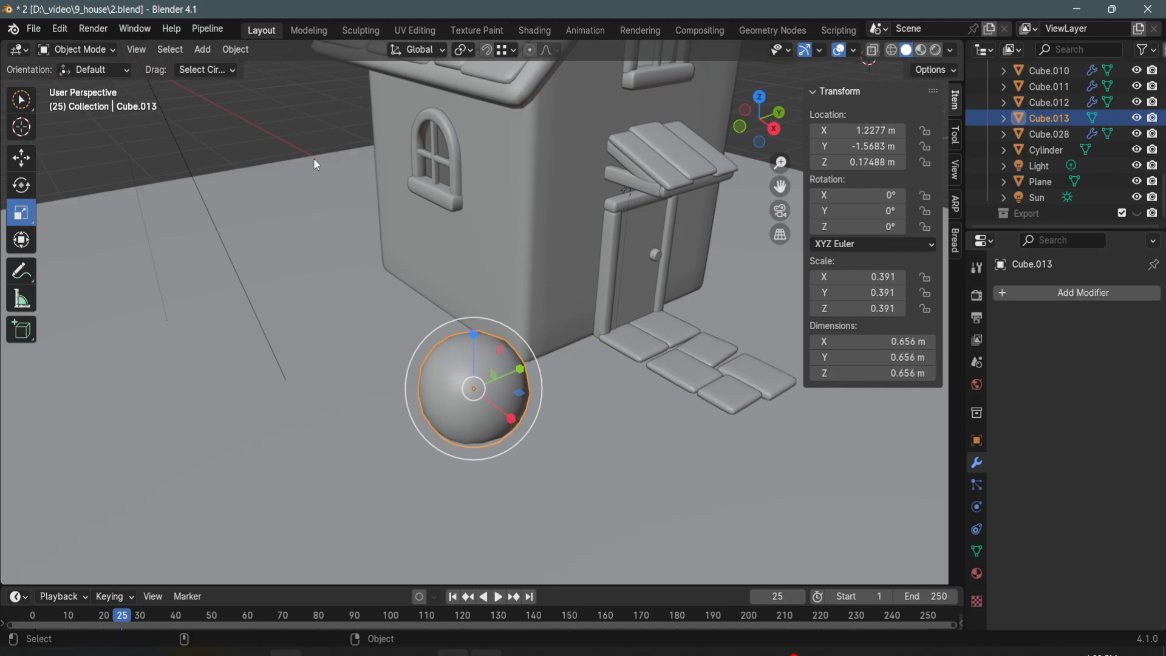
- Sculpt the ball into an uneven stone and place a copy beside the cottage's side wall
left_click(361, 30)
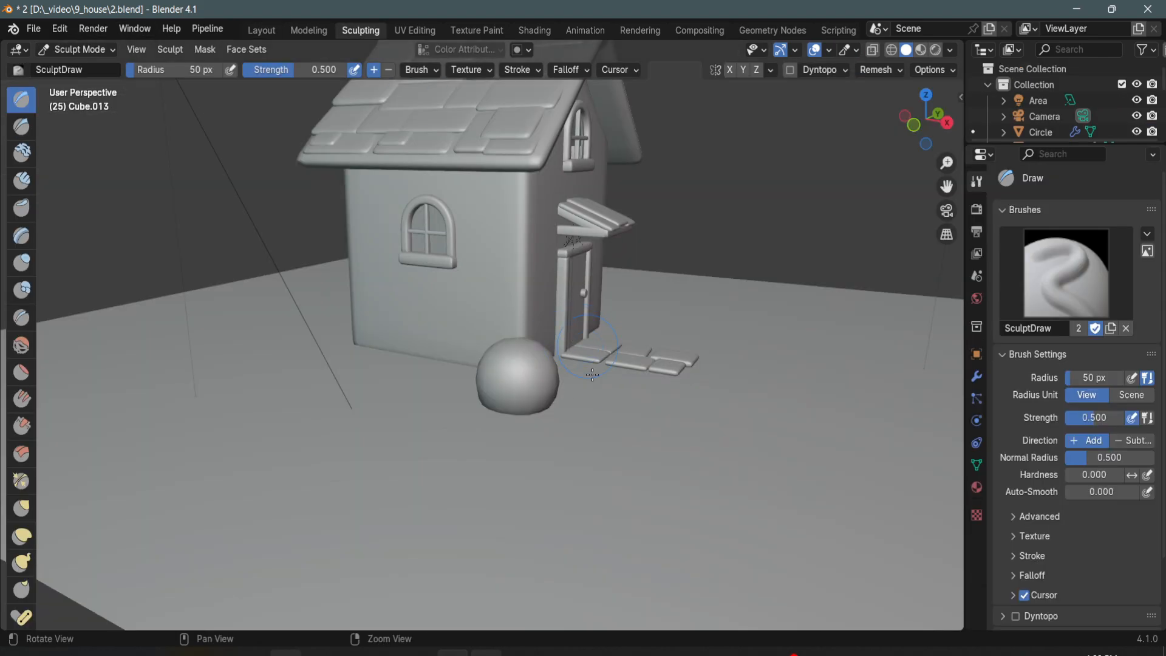
mouse_move(592, 374)
left_mouse_down("alt")
mouse_move(489, 417)
mouse_move(494, 388)
left_mouse_up("alt")
mouse_move(494, 388)
right_mouse_down("alt")
mouse_move(487, 346)
mouse_move(477, 358)
right_mouse_up("alt")
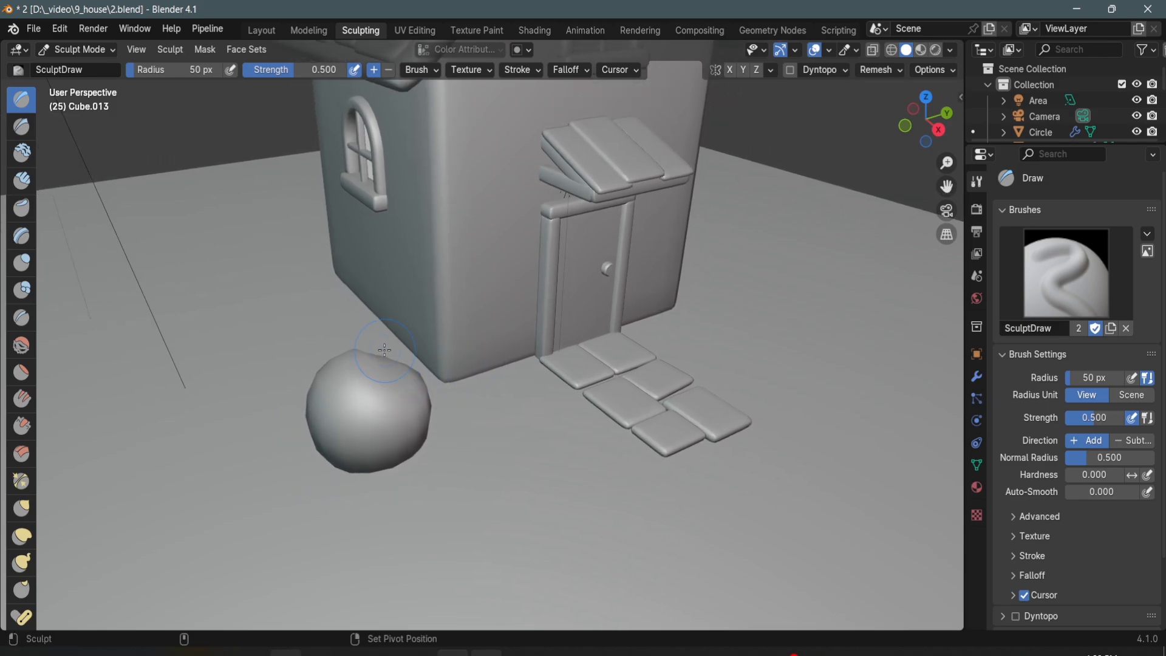
mouse_move(424, 443)
left_mouse_down()
mouse_move(386, 454)
mouse_move(377, 420)
mouse_move(365, 439)
mouse_move(408, 412)
mouse_move(408, 376)
mouse_move(350, 402)
mouse_move(508, 362)
mouse_move(633, 392)
left_mouse_up()
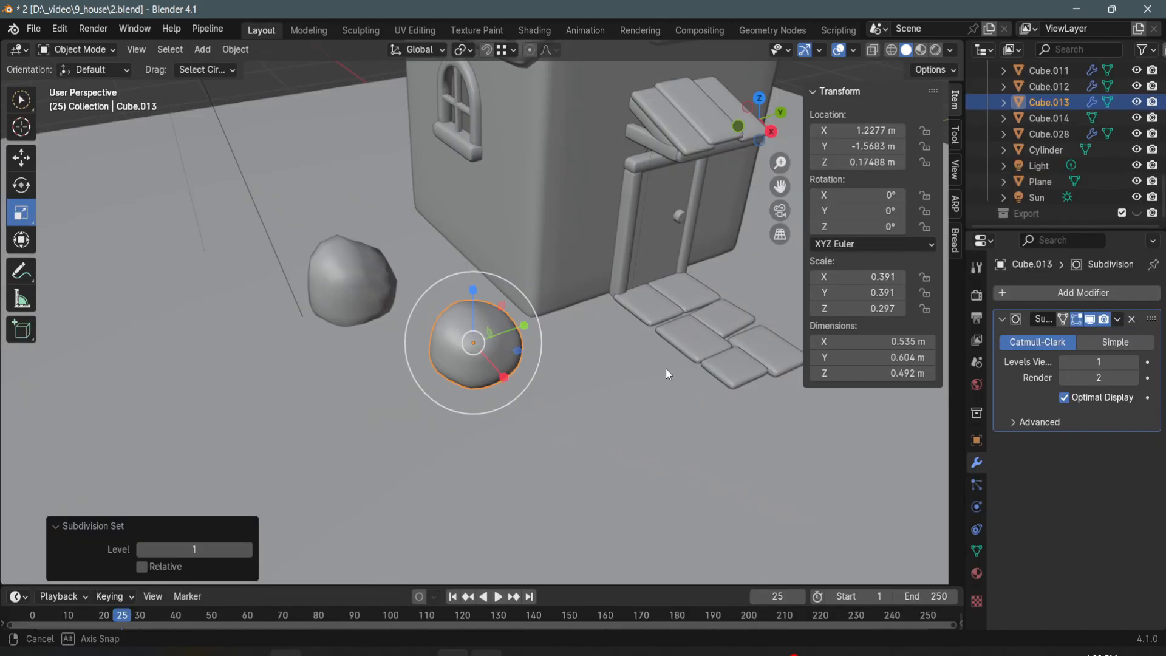
left_click_drag(665, 368, 658, 372, "alt")
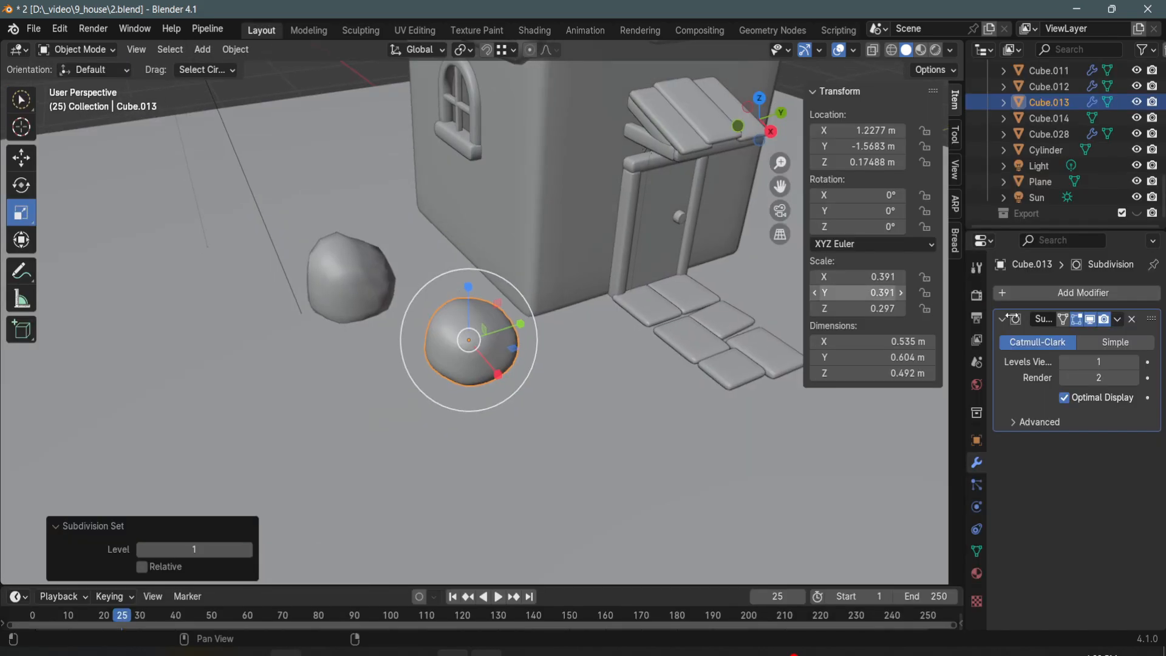
- Apply the front stone's Subdivision modifier and give the stone near the side wall a level 1 subdivision
left_click(1117, 320)
left_click(1096, 337)
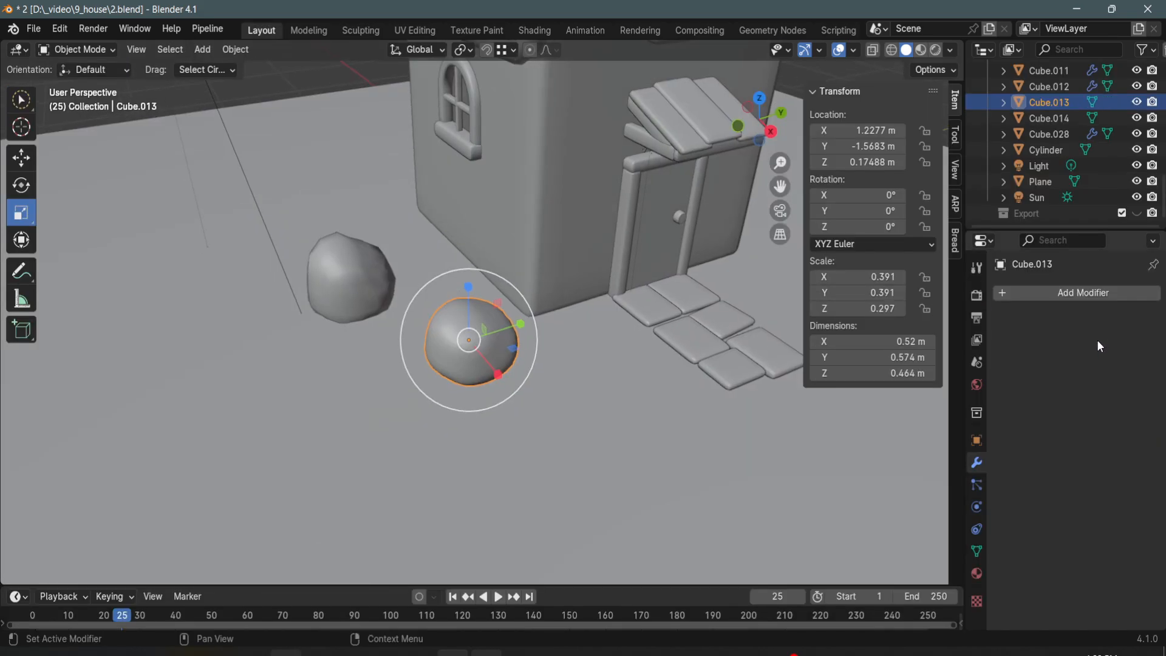
left_click(375, 292)
key("ctrl+1")
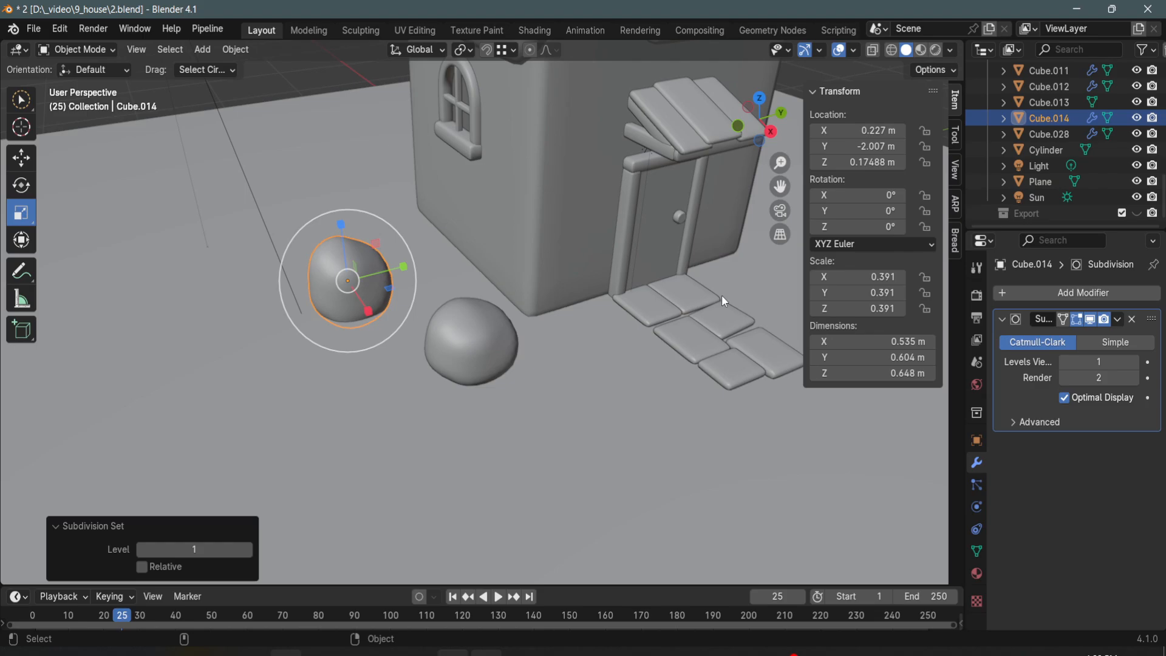
- Paste a copy of the front stone and place it on the ground across the paving path
left_click(511, 332)
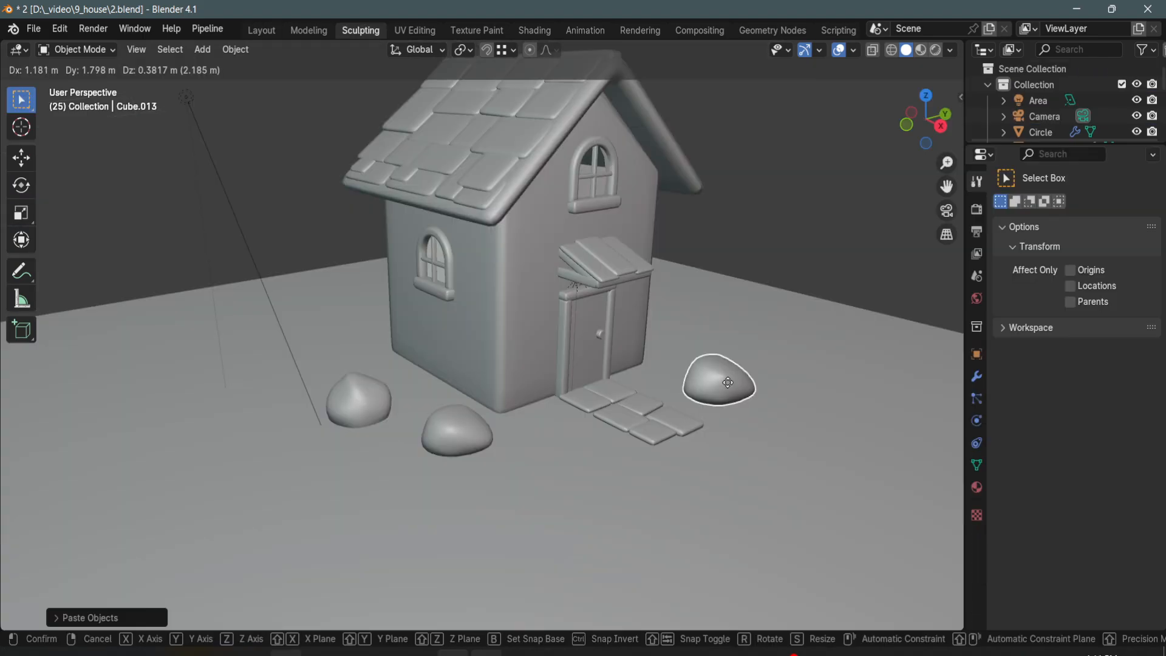
left_click(728, 382)
left_click(259, 34)
middle_click_drag(467, 345, 179, 381, "shift")
scroll(180, 381, "down", 2)
key("shift+space")
key("g")
left_click_drag(556, 320, 595, 308)
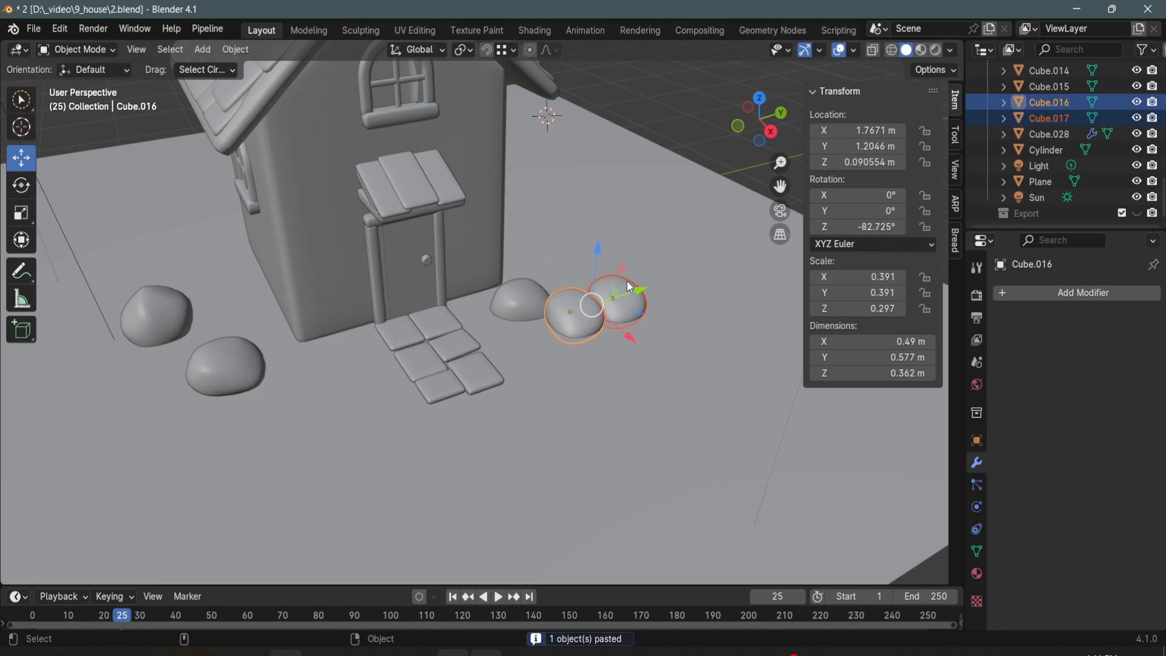
- Resize a stone copy and set it beside the other stone near the door's far side
key("shift+space")
key("s")
left_click_drag(639, 256, 627, 267)
key("shift+space")
key("g")
left_click(613, 297)
left_click_drag(645, 330, 634, 318)
- Place the stone copy on the ground and paste another copy of it beside the cottage
scroll(581, 403, "down", 4)
middle_click_drag(582, 403, 508, 311)
key("ctrl+v")
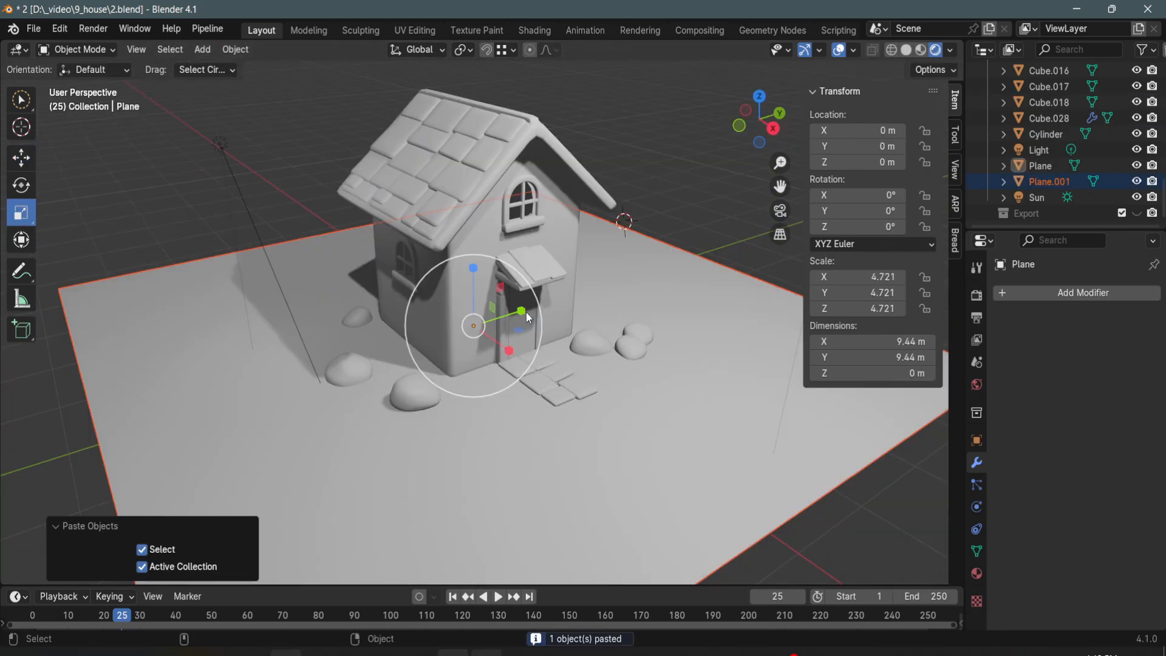
- Narrow the new small plane along Y, stand it upright and scale its height to form a thin strip in front of the cottage
mouse_move(526, 312)
left_mouse_down()
mouse_move(484, 334)
mouse_move(515, 315)
left_mouse_up()
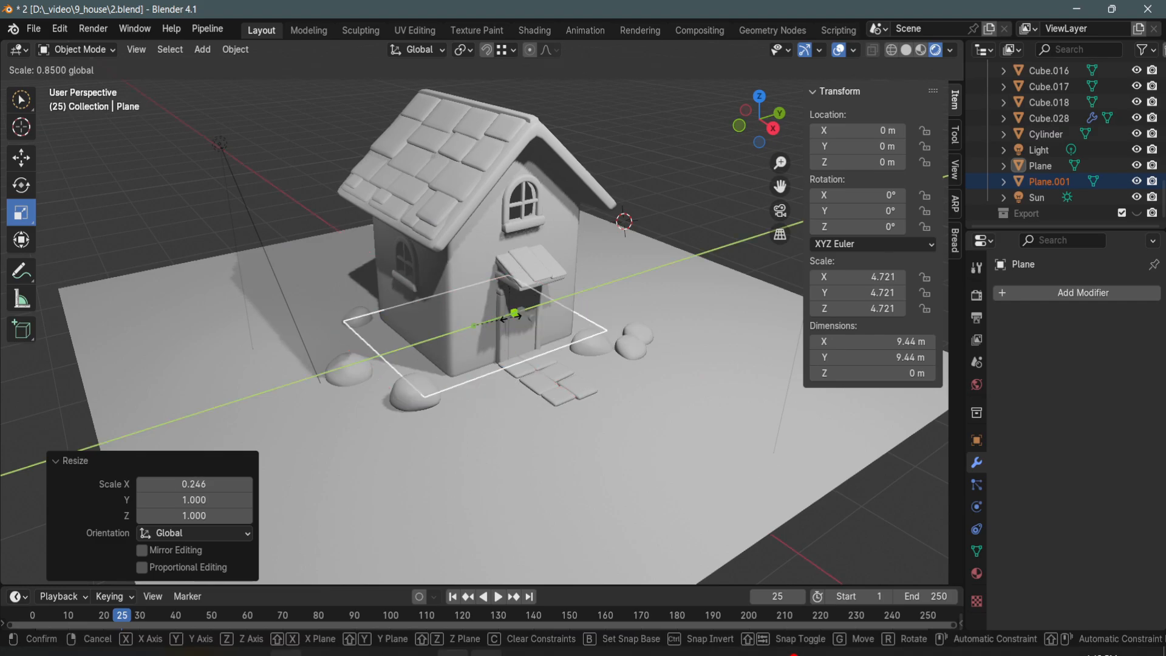
left_click_drag(515, 315, 505, 318)
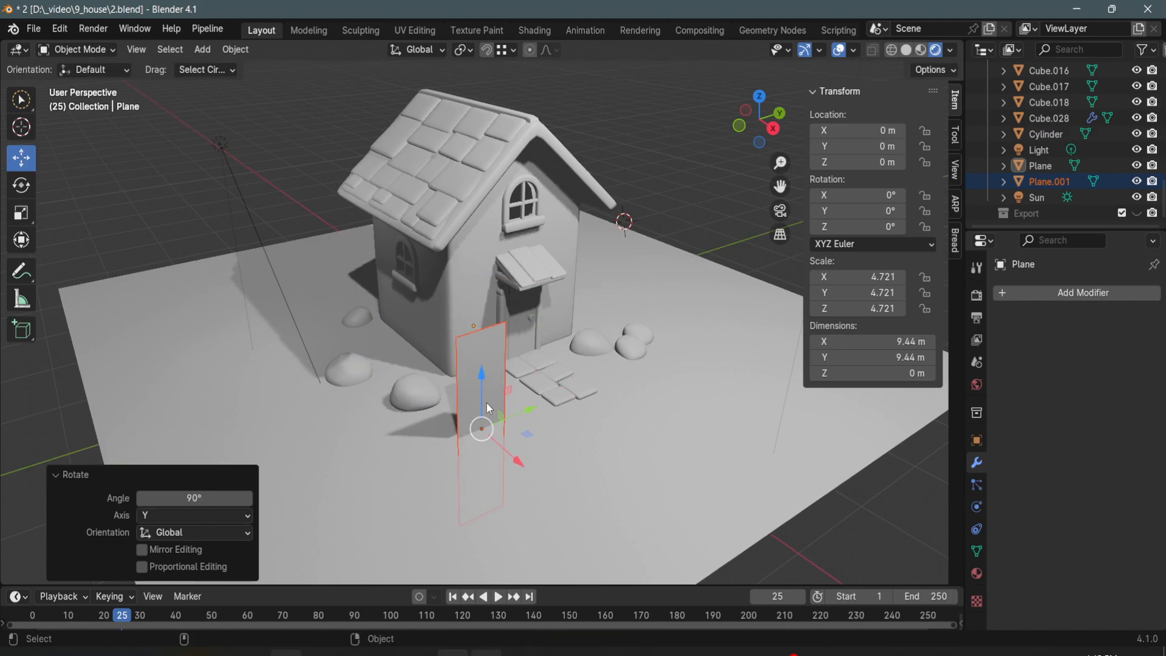
left_click_drag(483, 389, 509, 325)
key("s")
left_click_drag(480, 275, 481, 289)
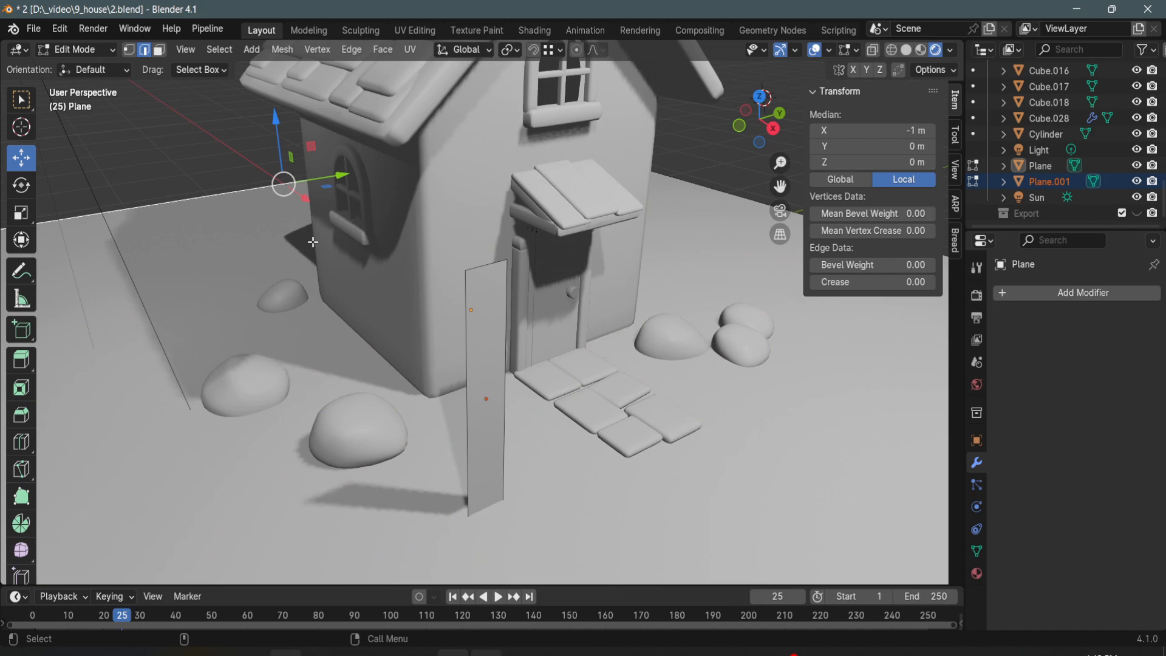
- Divide the upright strip crosswise with three centred loop cuts, one at mid-height and one in each half
key("Tab")
left_click(177, 96)
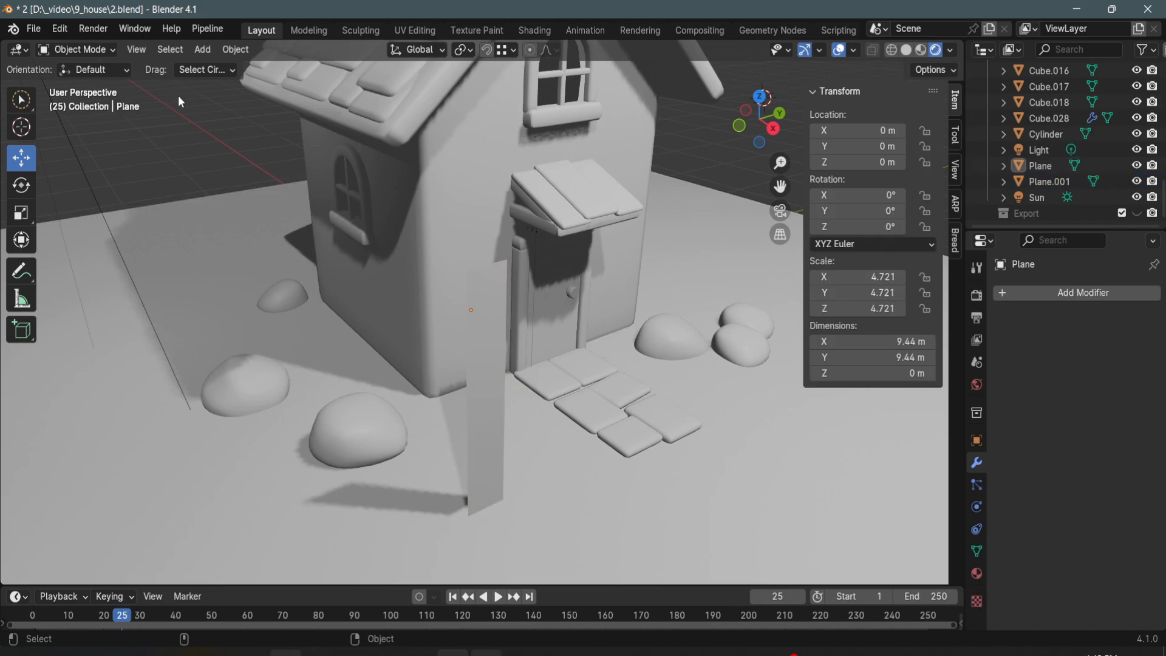
left_click(479, 385)
key("Tab")
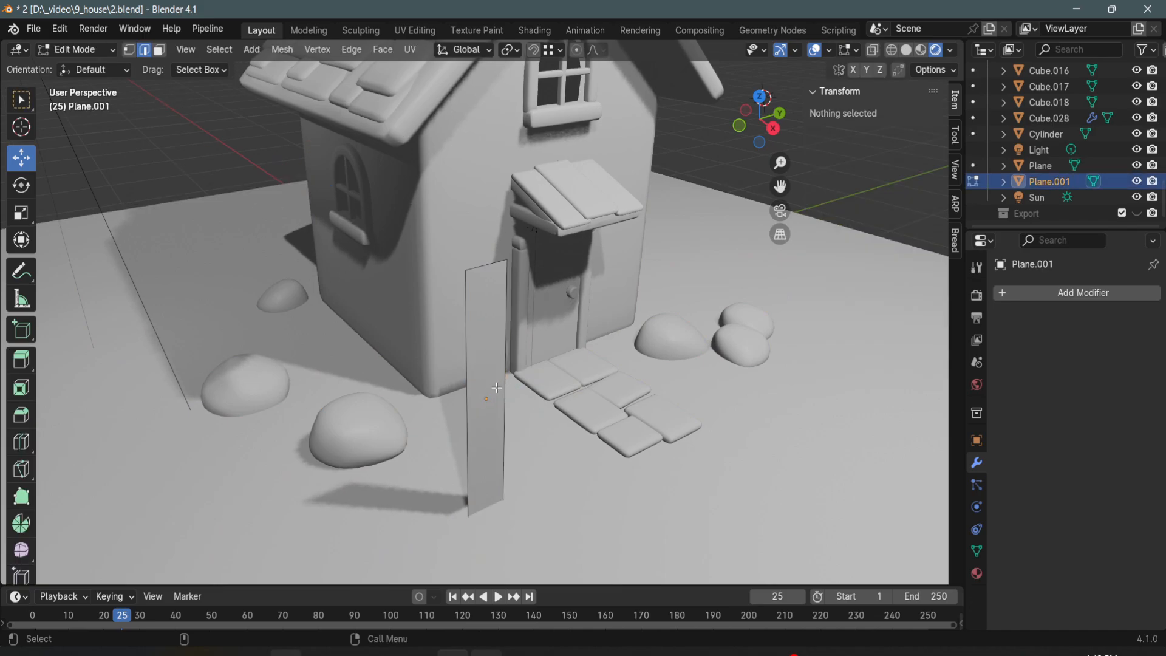
key("ctrl+r")
left_click(496, 397)
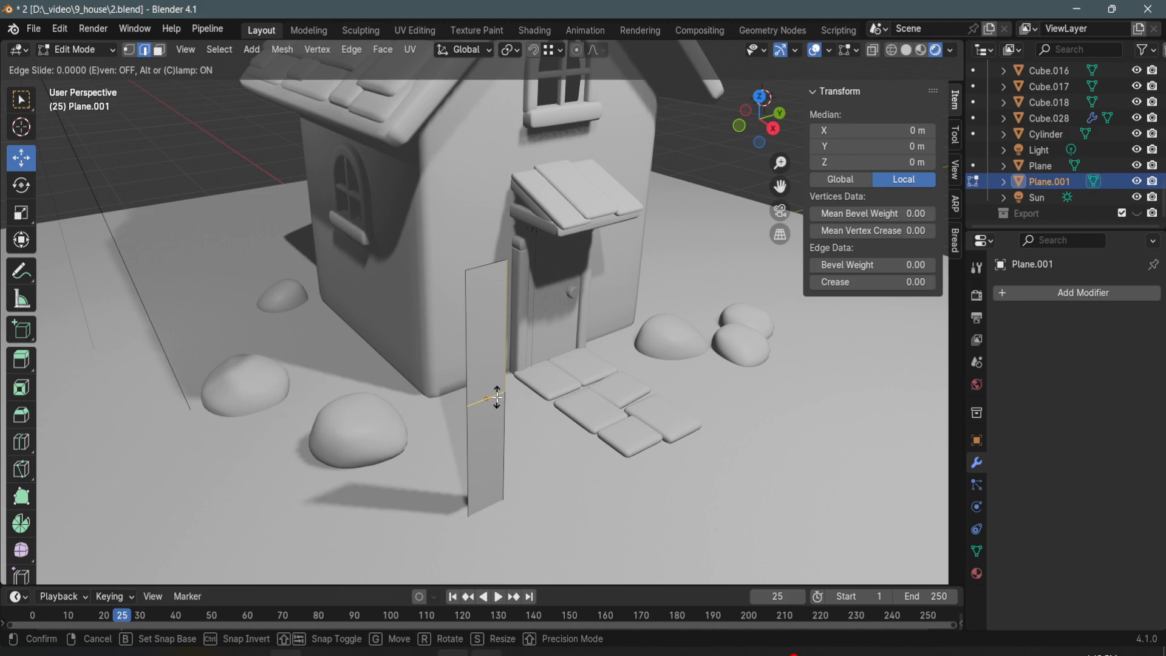
right_click(496, 396)
key("ctrl+r")
left_click(490, 321)
right_click(490, 321)
key("ctrl+r")
left_click(484, 464)
right_click(484, 464)
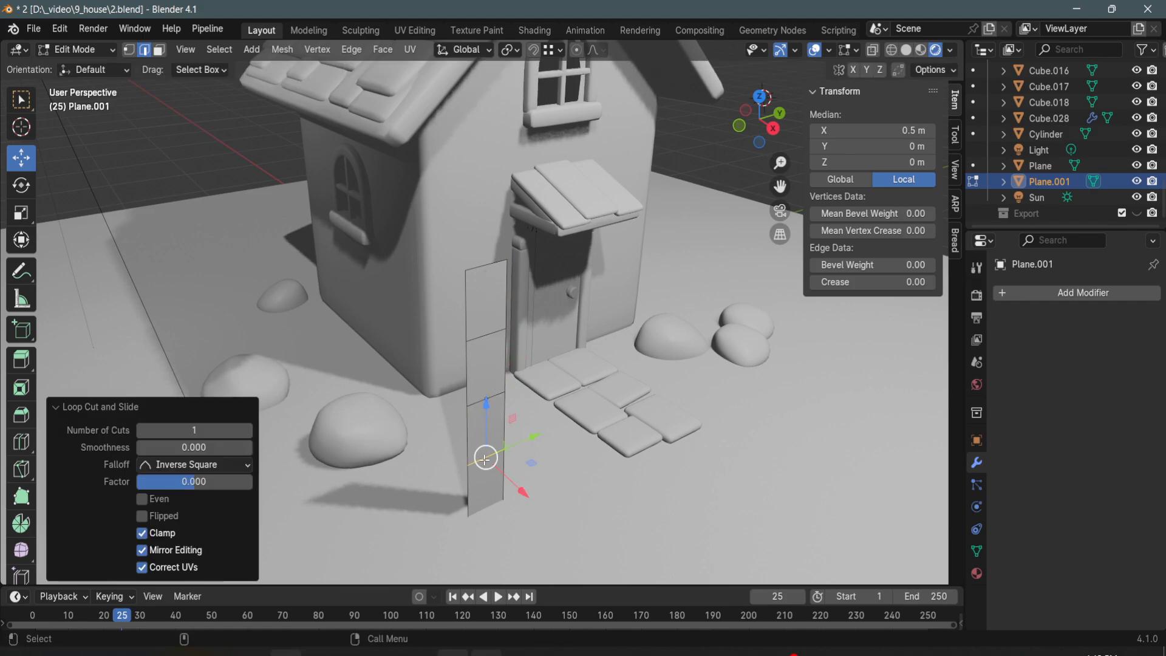
- Taper the strip into a grass blade by scaling its top vertices to a near point and narrowing its base
middle_click_drag(484, 464, 459, 204)
key("1")
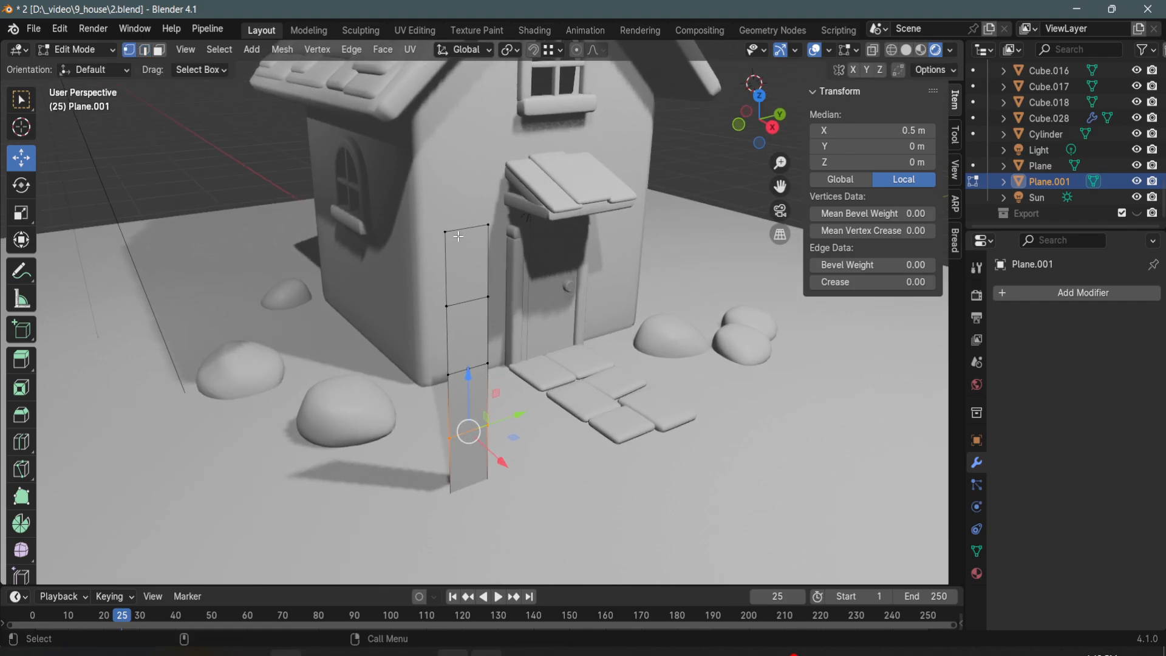
left_click_drag(429, 212, 535, 259)
key("s")
left_click_drag(522, 220, 475, 226)
middle_click_drag(474, 226, 473, 223)
left_click_drag(425, 340, 492, 484)
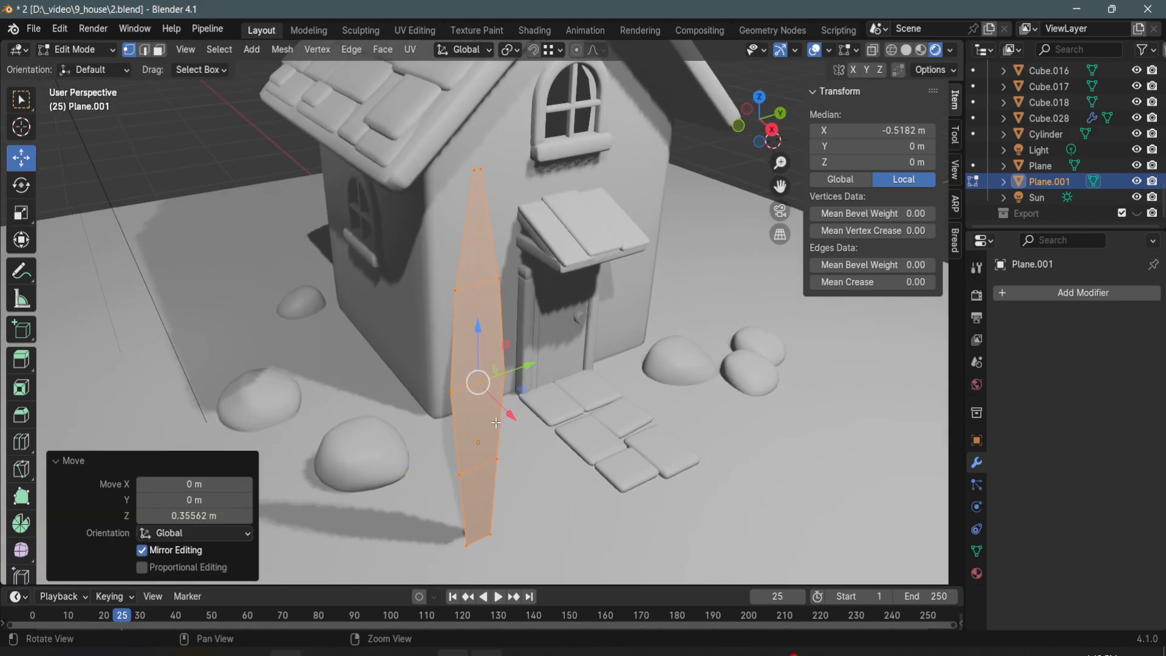
- Add a centred lengthwise loop cut to the grass blade and offset it slightly to crease the blade
key("ctrl+r")
left_click(486, 464)
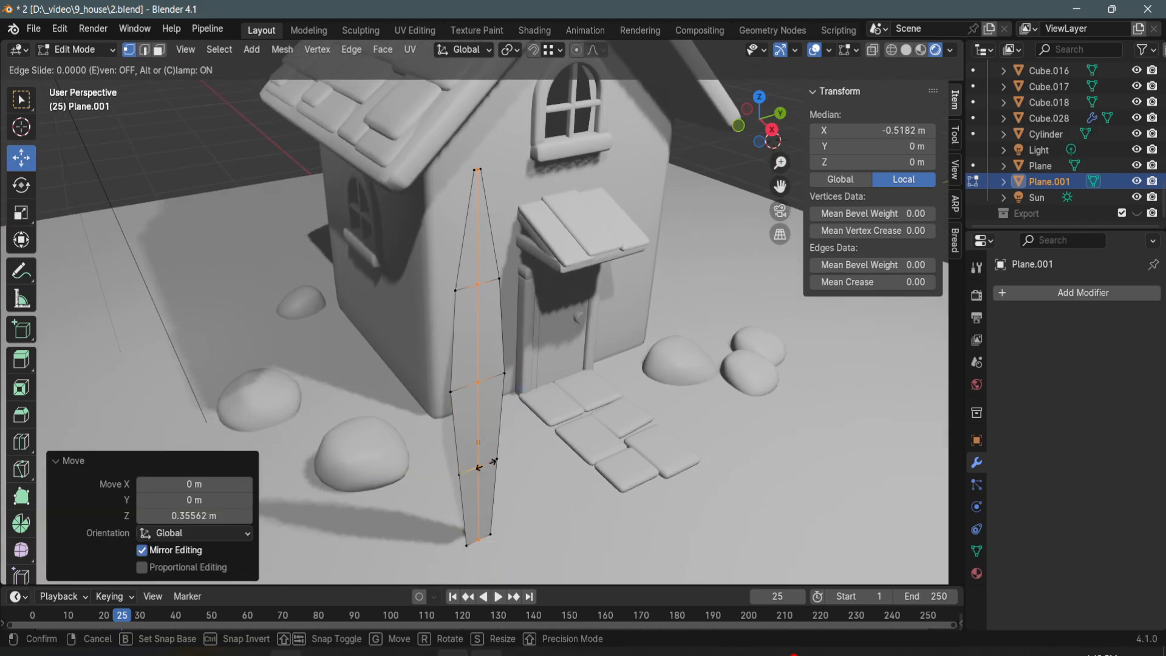
right_click(486, 464)
left_click_drag(511, 414, 506, 408)
scroll(195, 174, "down", 2)
left_click(176, 155)
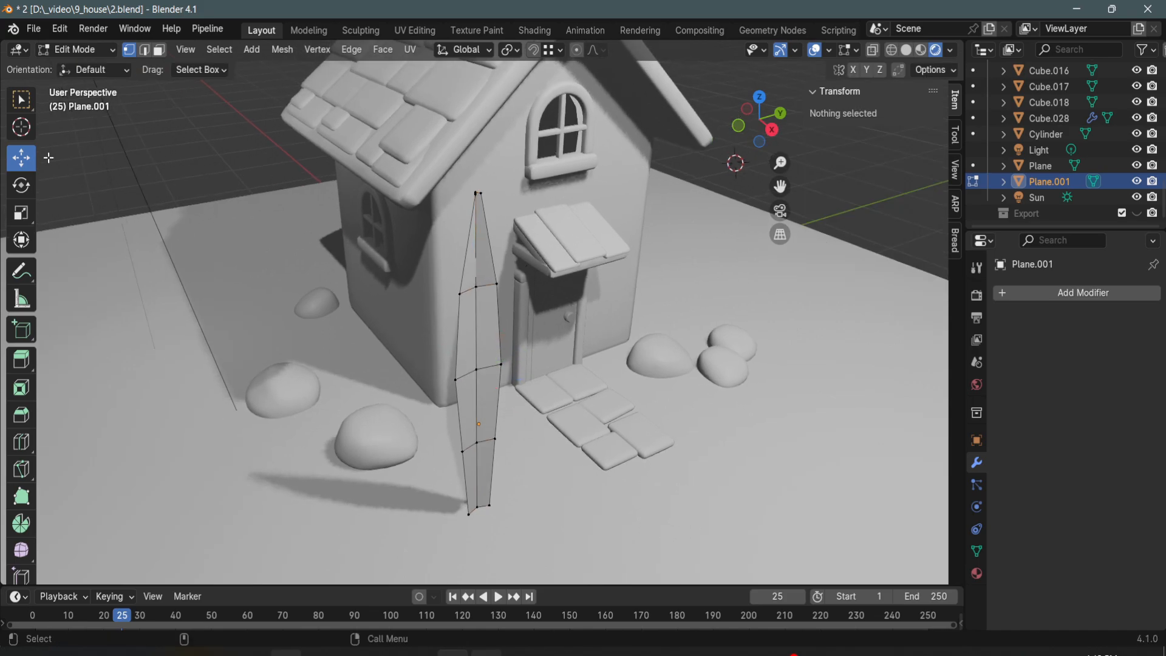
- Curve the middle grass blade by shifting its upper section back and down and its lower section forward along X, and save the file
middle_click_drag(328, 242, 215, 180)
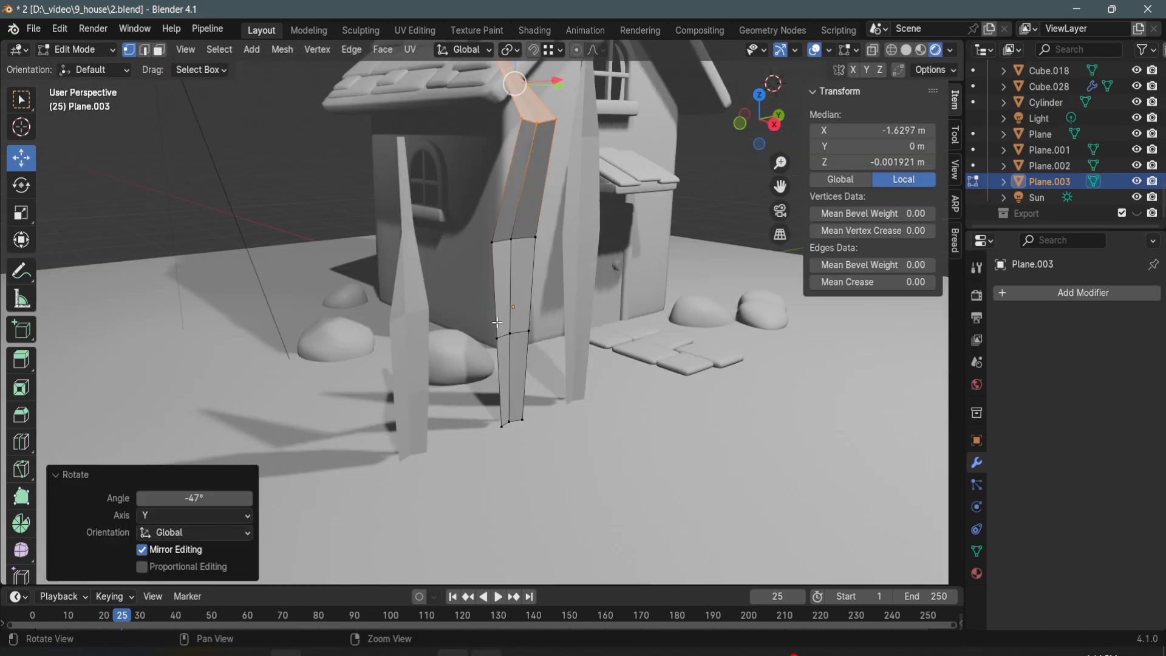
scroll(518, 249, "up", 2)
left_click_drag(521, 206, 471, 244)
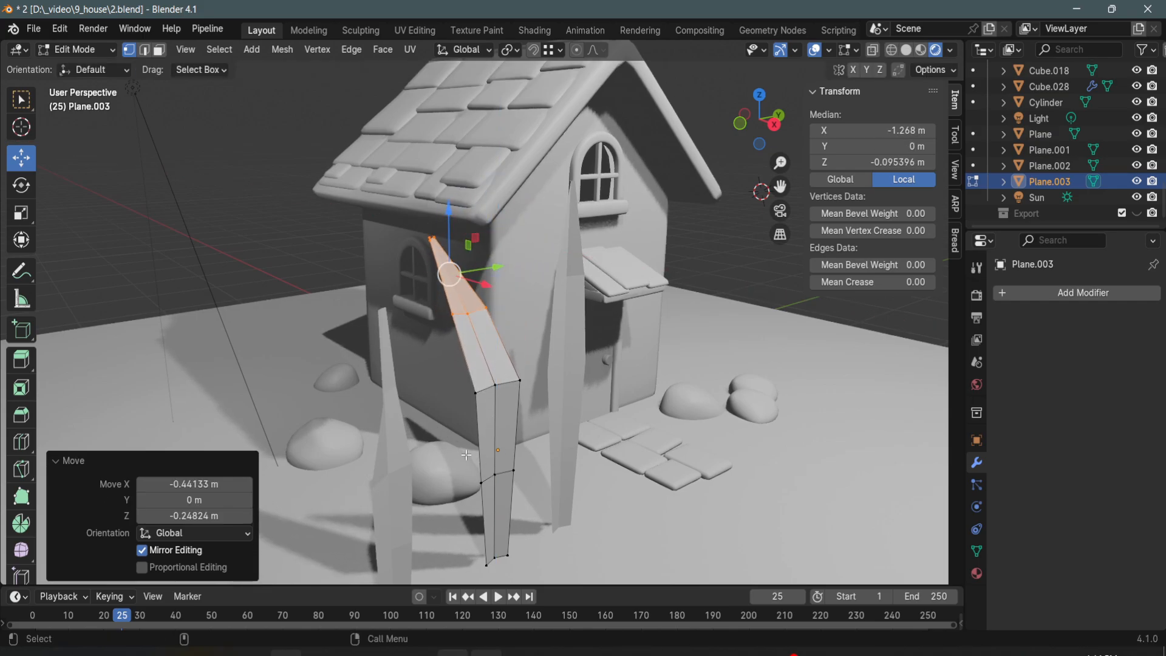
left_click_drag(467, 455, 573, 587)
left_click_drag(537, 554, 556, 570)
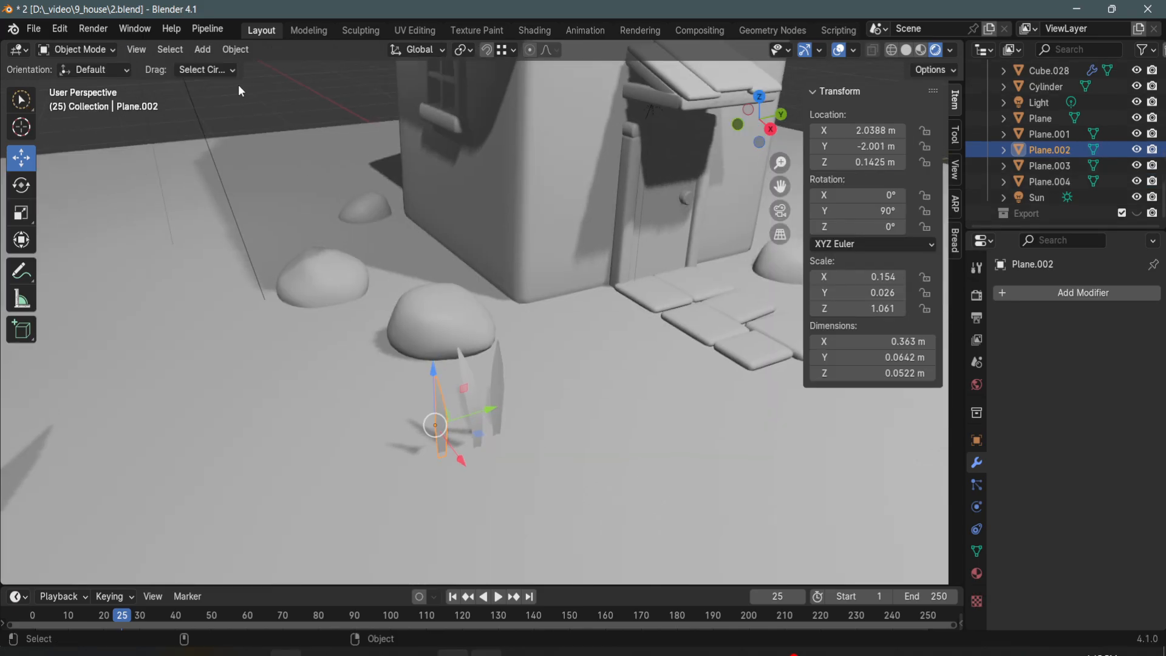
left_click(443, 421)
middle_click_drag(458, 293, 479, 333)
scroll(431, 359, "up", 2)
key("ctrl+s")
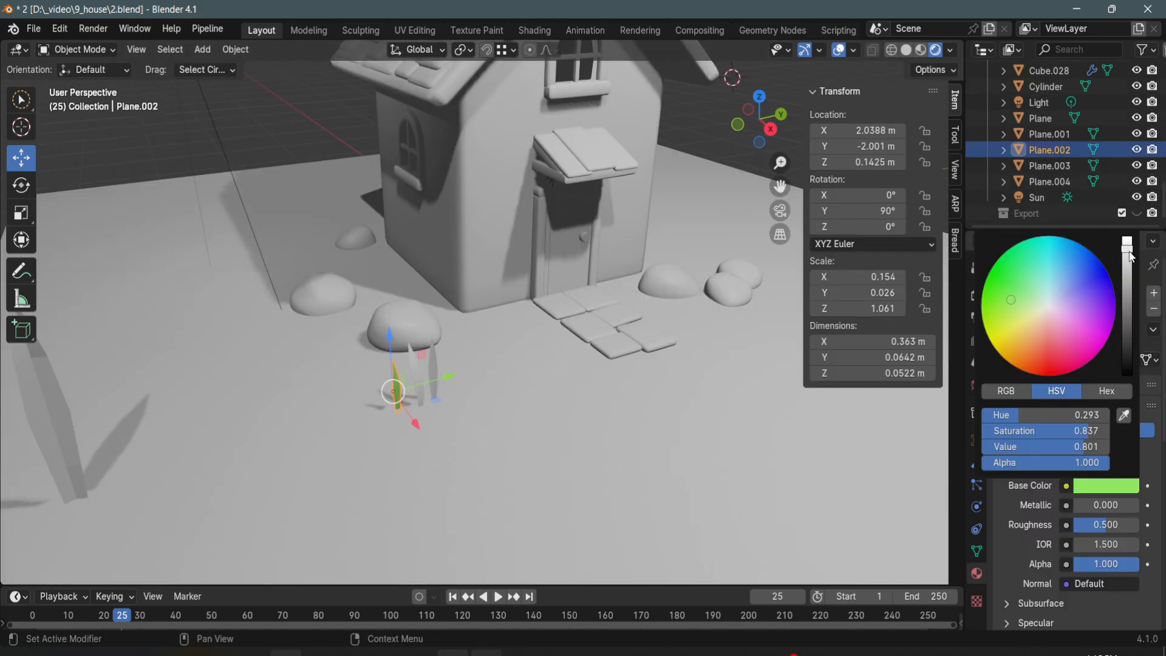
- Darken the first small grass blade's green base colour slightly and link its material to the other two small blades
mouse_move(1130, 256)
left_mouse_down()
mouse_move(1128, 286)
mouse_move(1128, 259)
left_mouse_up()
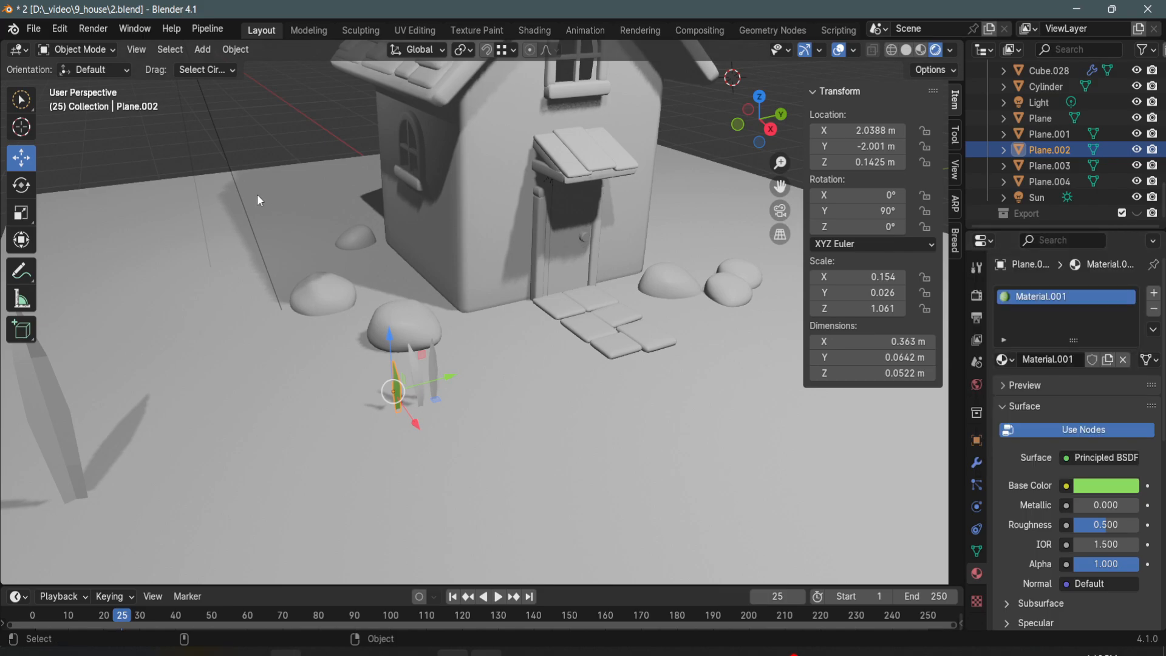
left_click(276, 129)
middle_click_drag(452, 188, 402, 360, "ctrl")
left_click(437, 340)
left_click(415, 388, "shift")
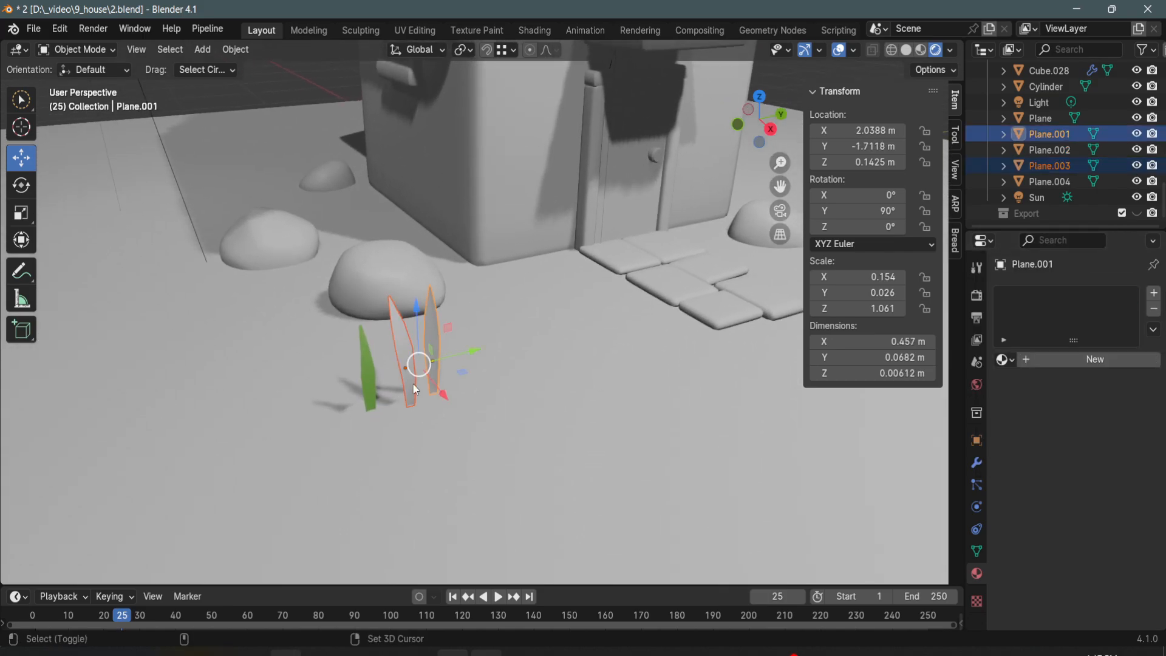
left_click(369, 383, "shift")
key("ctrl+l")
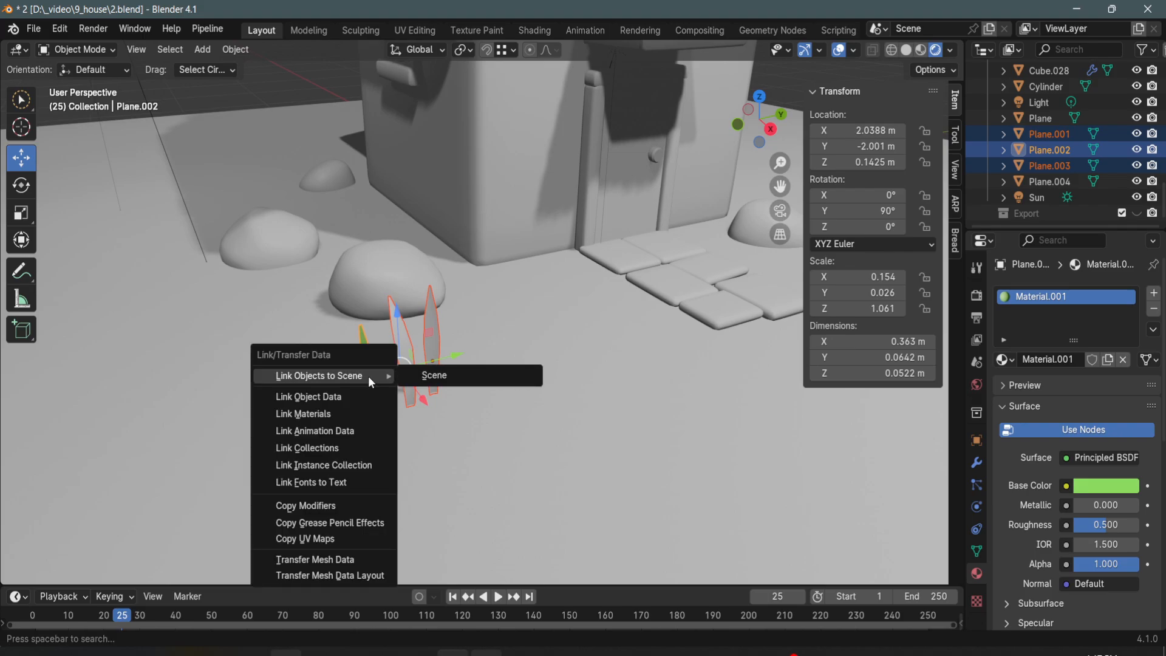
left_click(367, 414)
- Save the file and subdivide the whole ground plane with 50 cuts
middle_click_drag(479, 358, 489, 452, "ctrl")
middle_click_drag(281, 134, 473, 352, "ctrl")
left_click(539, 375)
key("ctrl+s")
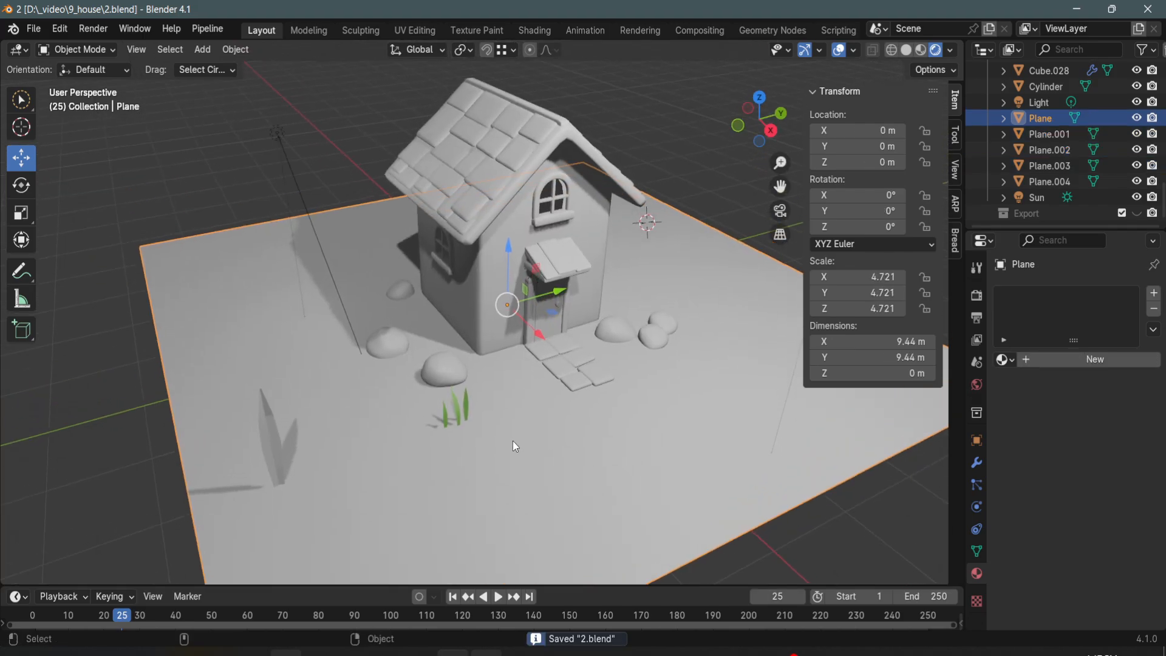
middle_click_drag(513, 441, 505, 379, "ctrl")
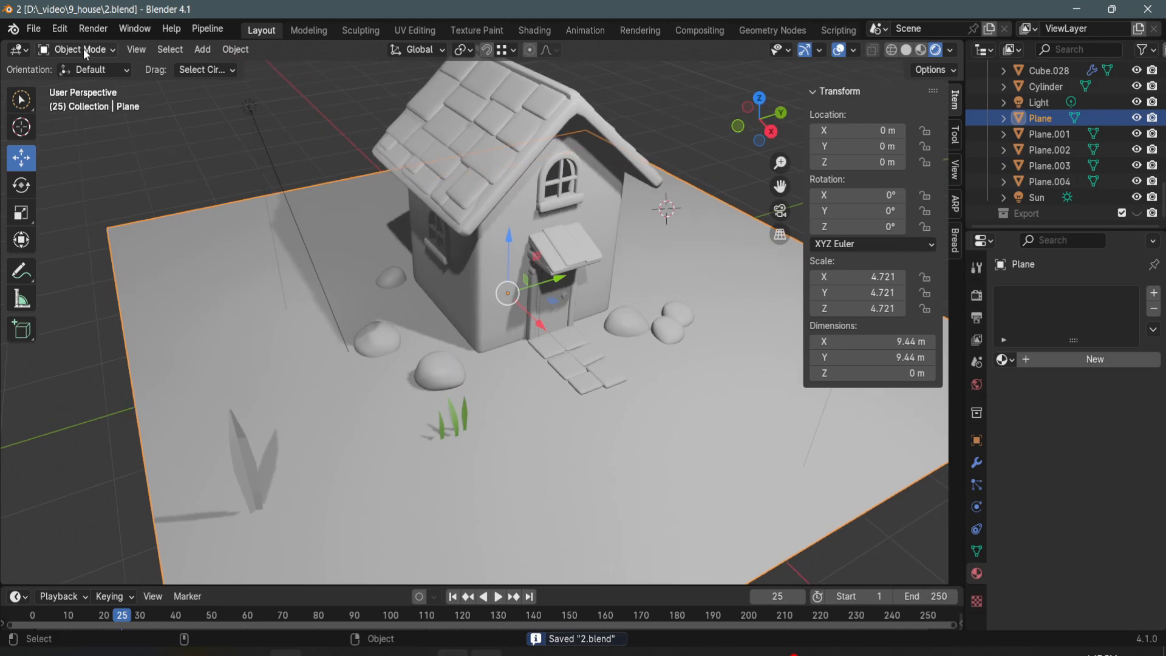
key("Tab")
key("a")
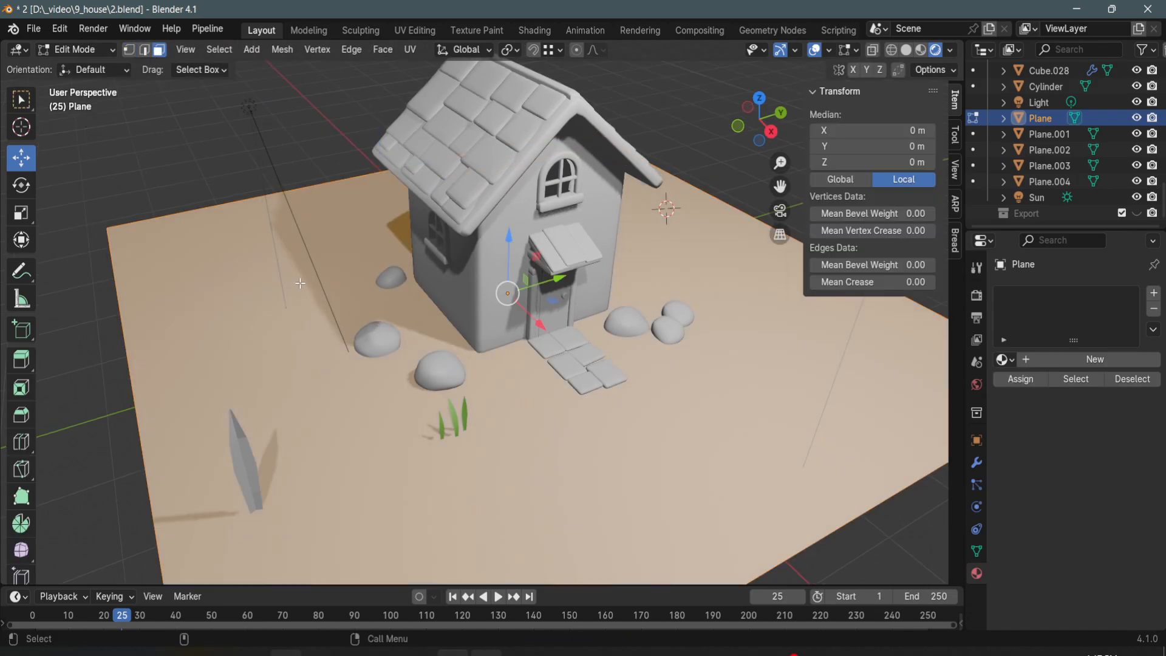
right_click(293, 266)
left_click(294, 266)
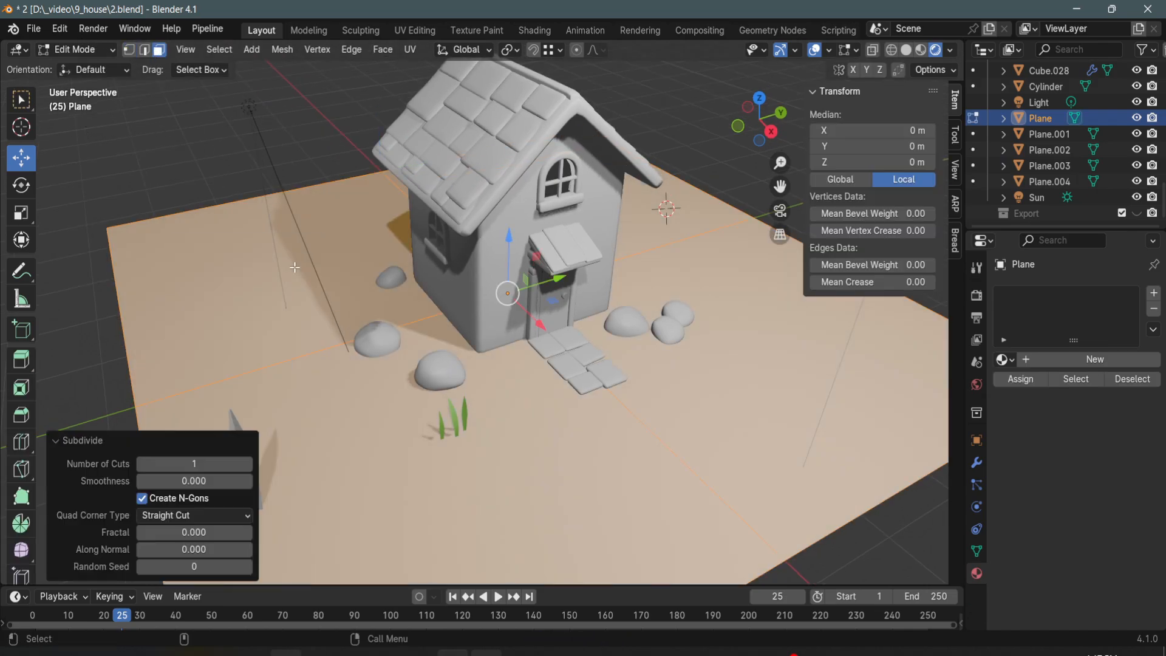
left_click(185, 464)
type("50")
key("Return")
- Weight paint the ground at weight 1.000 around the cottage's near corner, from the side wall past the stones to the paving path
left_click(77, 49)
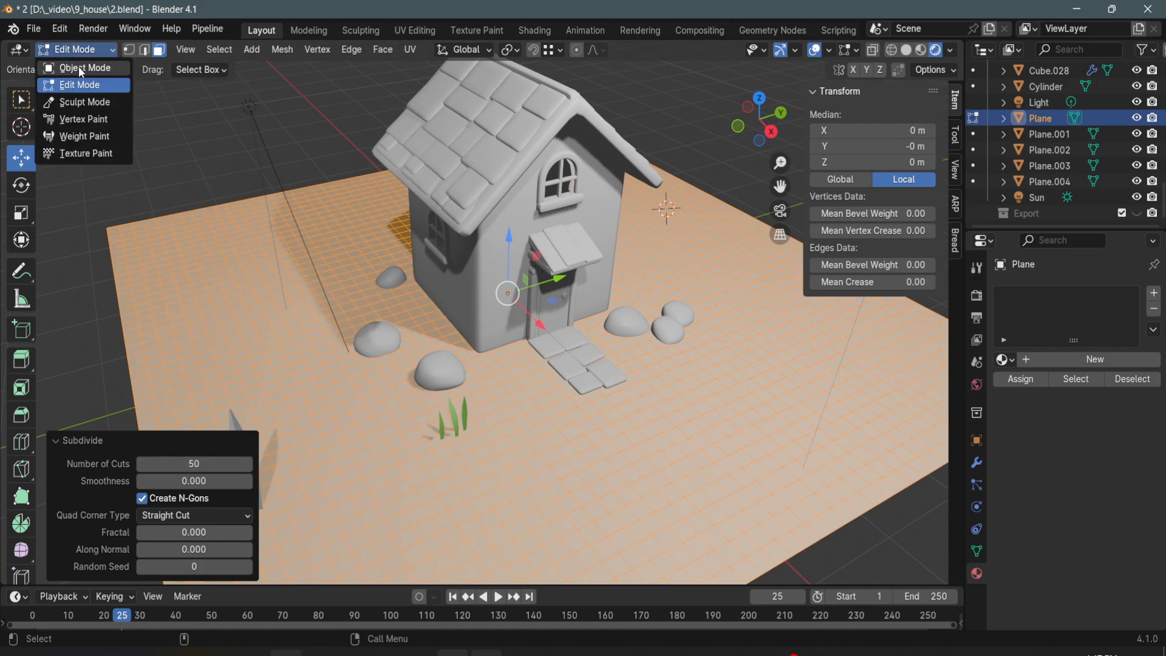
left_click(90, 136)
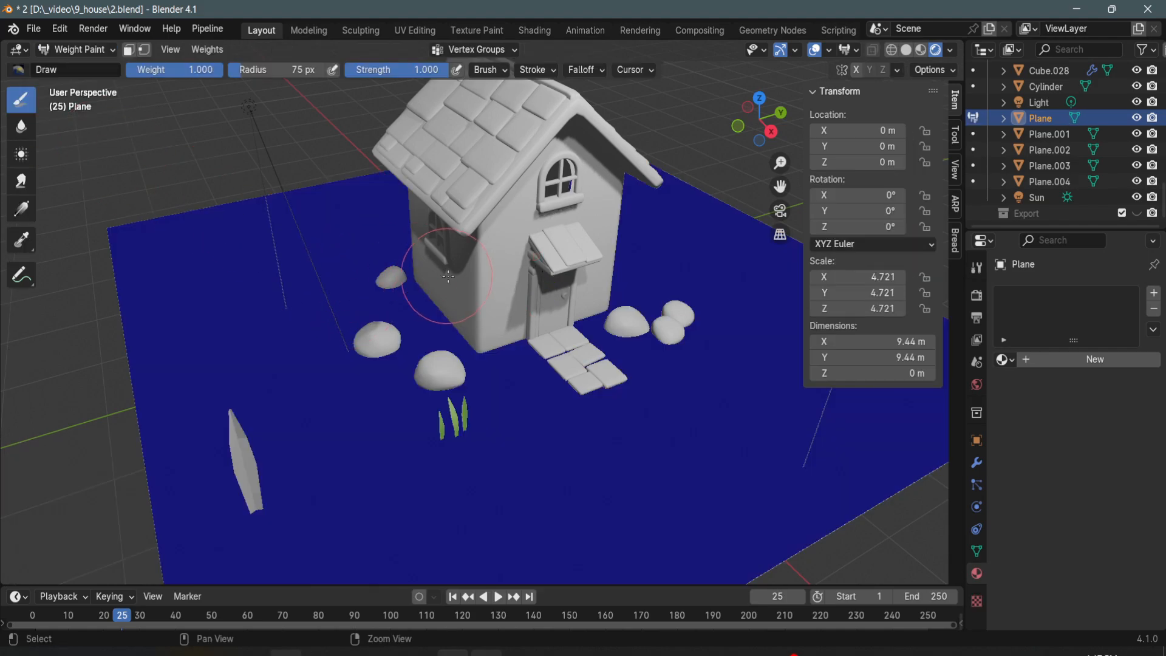
mouse_move(443, 327)
left_mouse_down()
mouse_move(413, 285)
mouse_move(403, 302)
mouse_move(444, 366)
mouse_move(495, 382)
mouse_move(442, 366)
left_mouse_up()
mouse_move(355, 347)
left_mouse_down("shift")
mouse_move(368, 325)
mouse_move(355, 334)
mouse_move(369, 351)
mouse_move(353, 348)
left_mouse_up("shift")
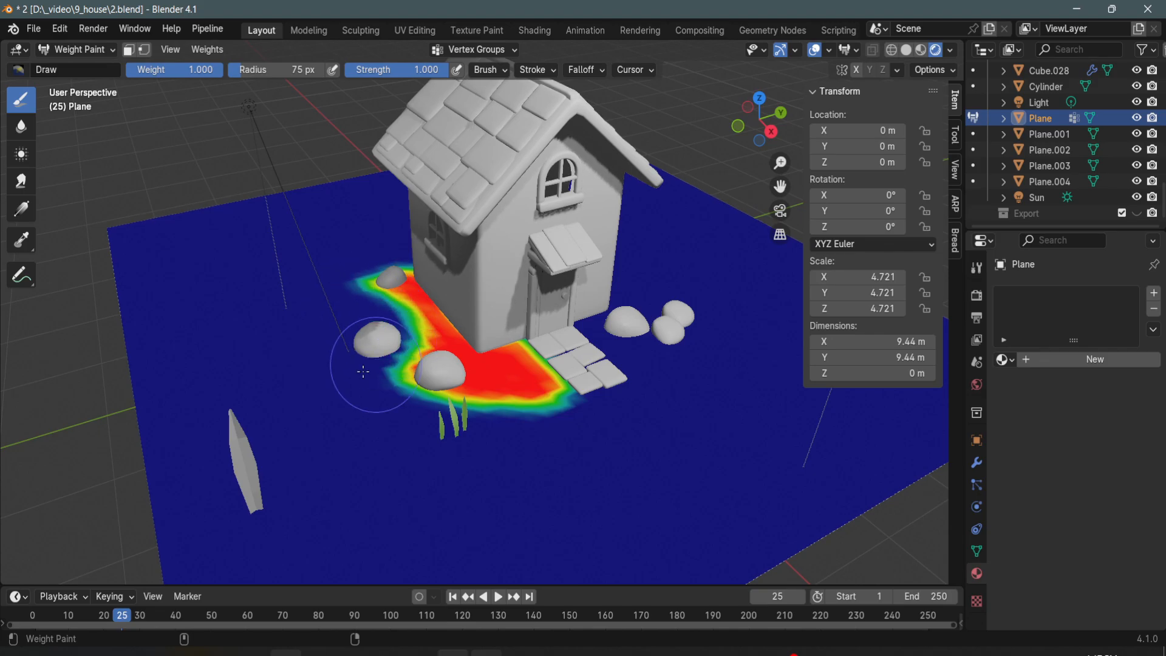
left_click_drag(389, 364, 434, 350)
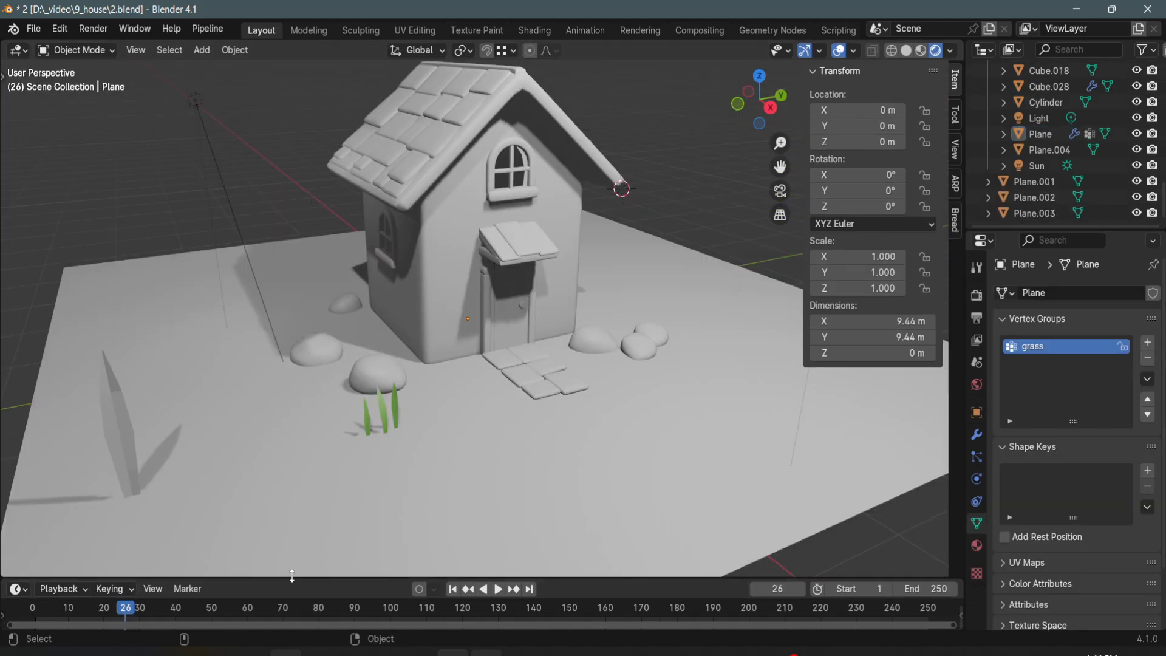
- Enlarge the timeline area, switch it to the Geometry Node Editor and create a new node tree for the ground plane
left_click_drag(292, 574, 32, 438)
left_click(17, 452)
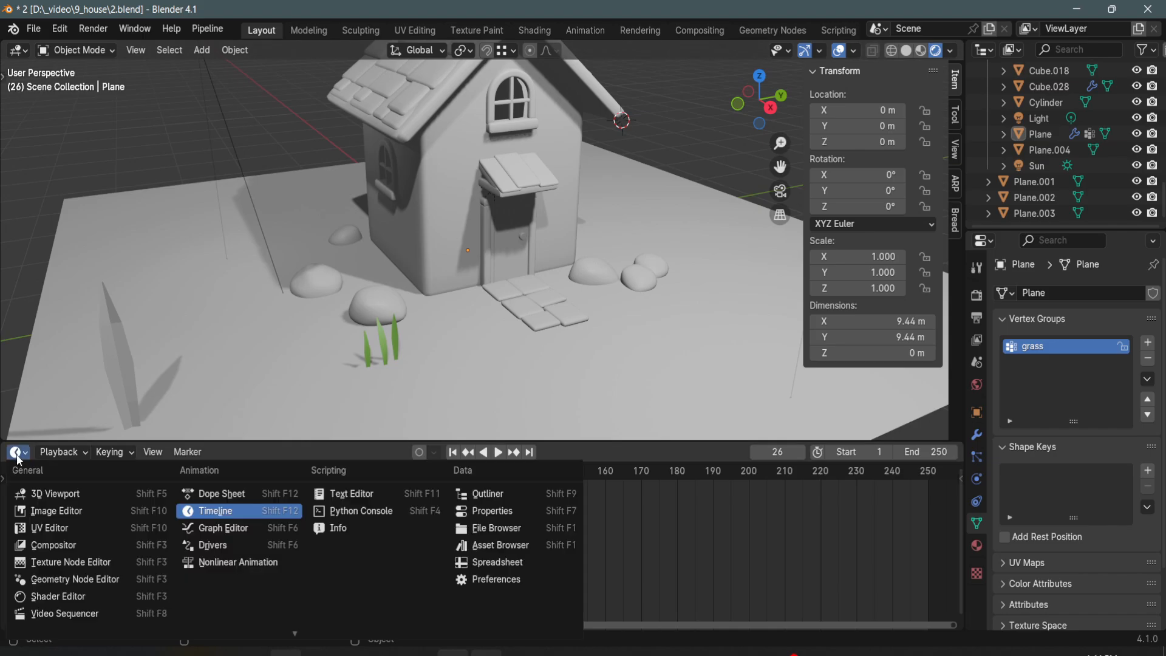
left_click(81, 579)
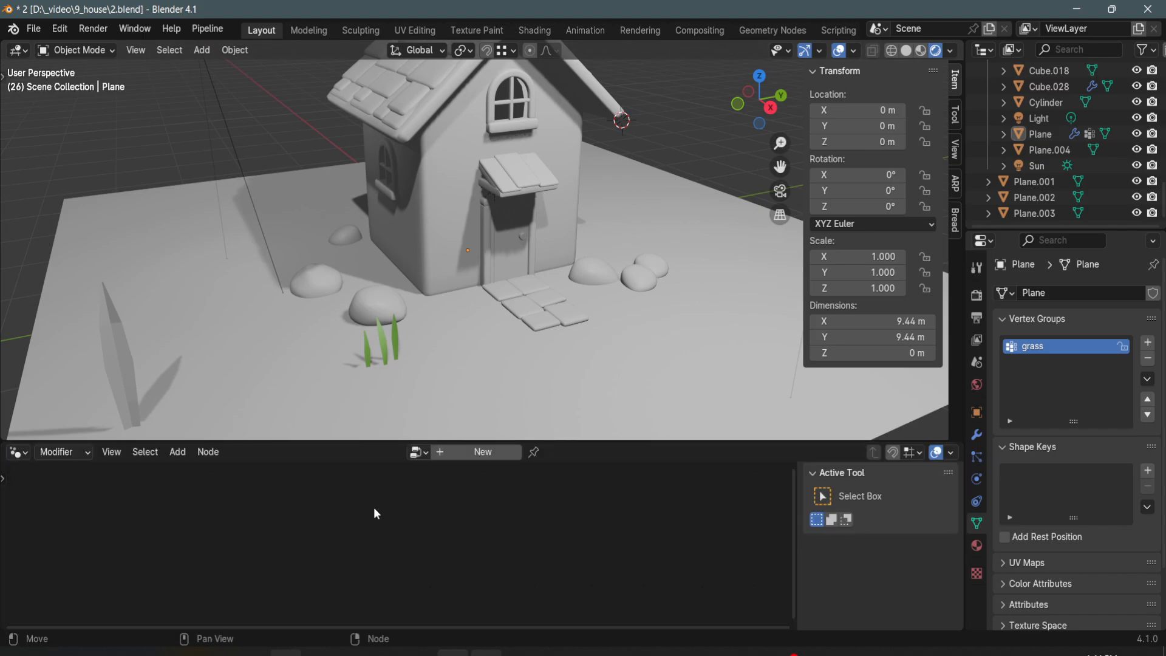
left_click(486, 336)
left_click(483, 452)
left_click_drag(607, 443, 632, 425)
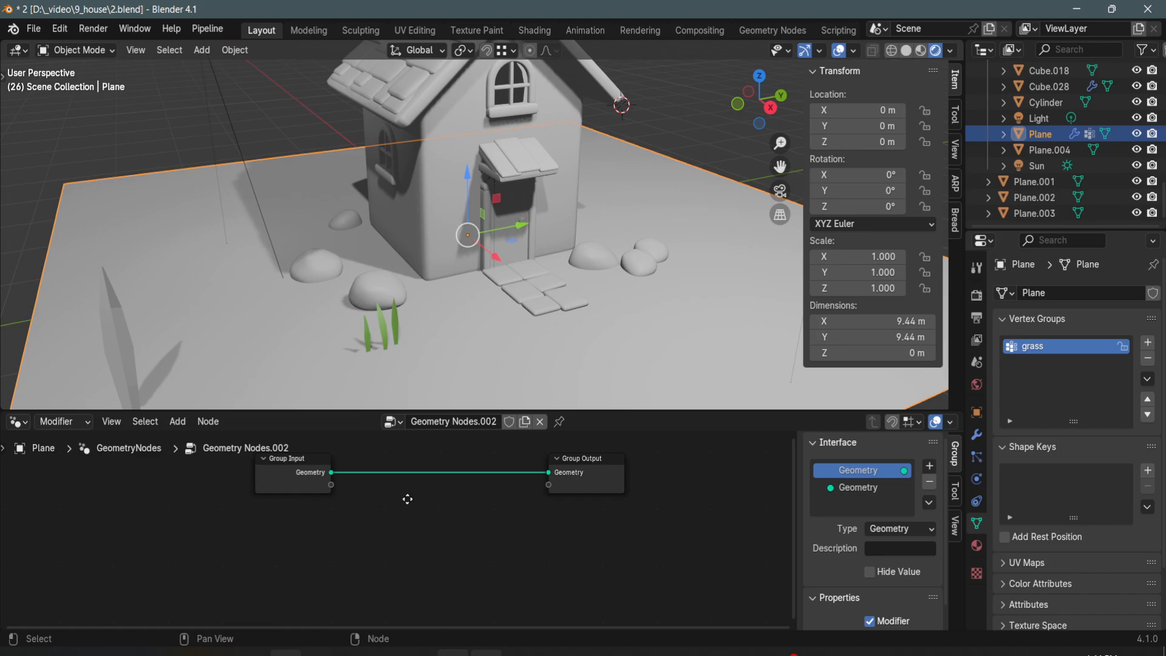
- Add a Distribute Points on Faces node and feed the group input's geometry into its mesh input
key("shift+a")
type("distri")
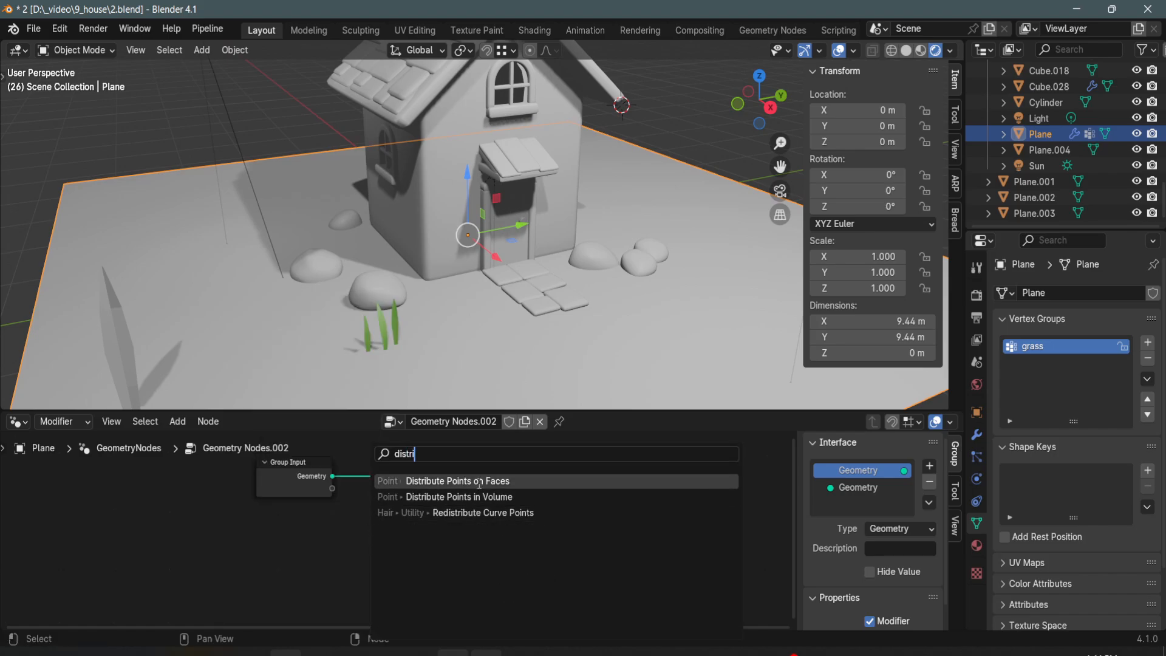
left_click(479, 481)
left_click(341, 533)
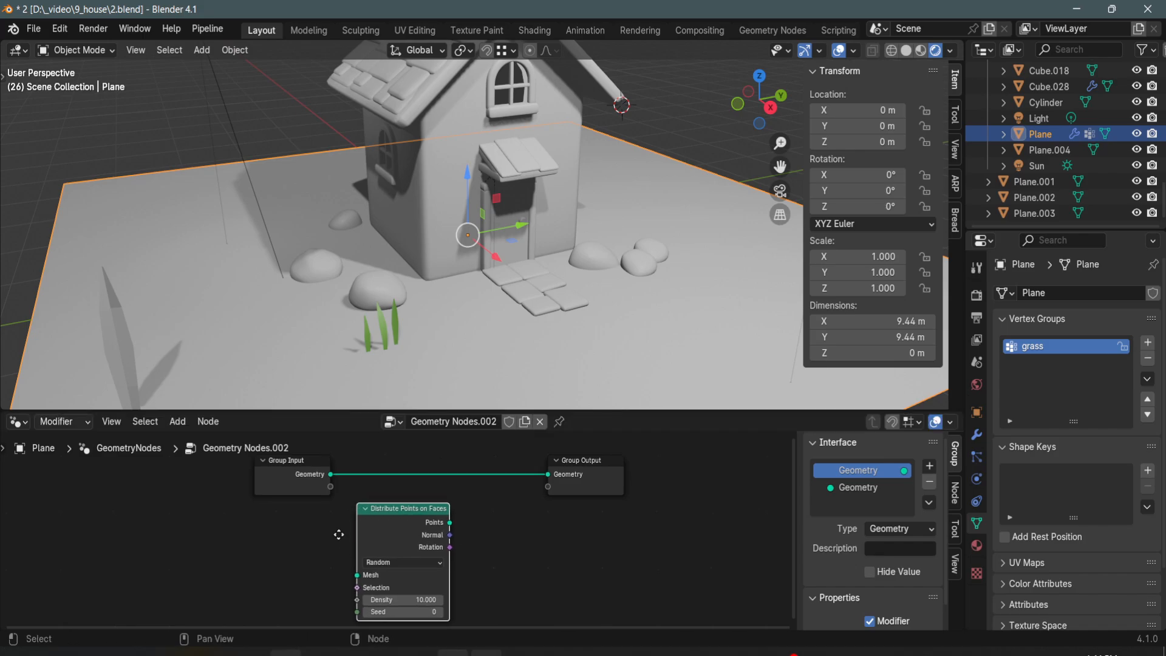
left_click_drag(322, 461, 348, 560)
- Add an Instance on Points node, supply it with the distributed points and connect its instances to the group output
key("shift+a")
type("instanc")
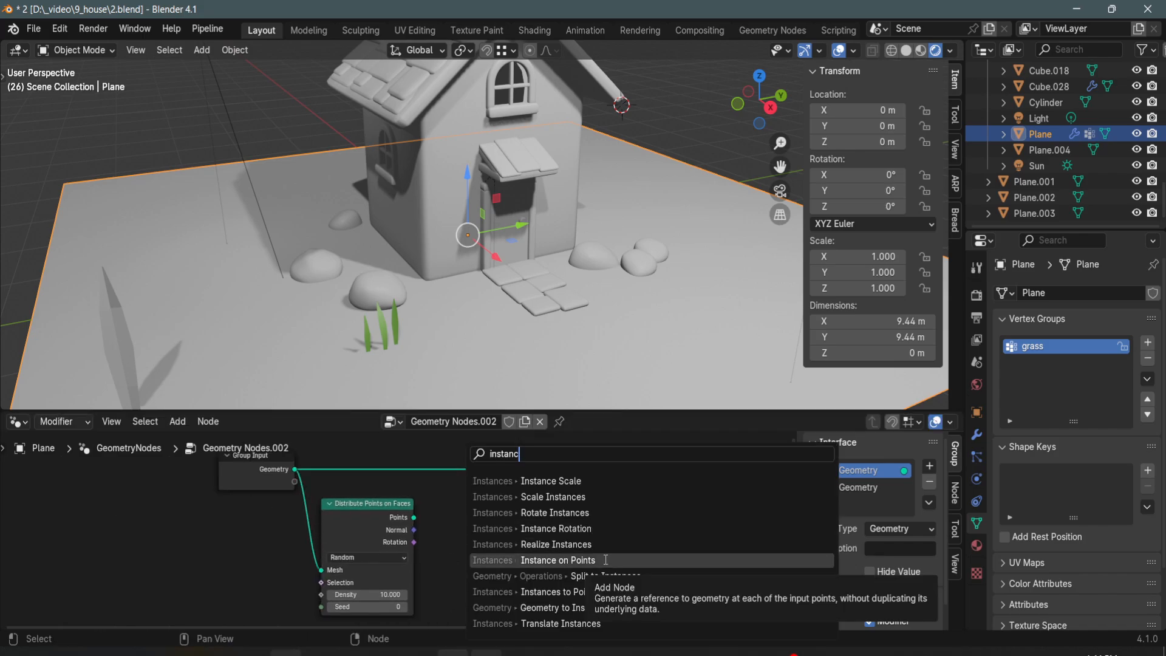
left_click(606, 559)
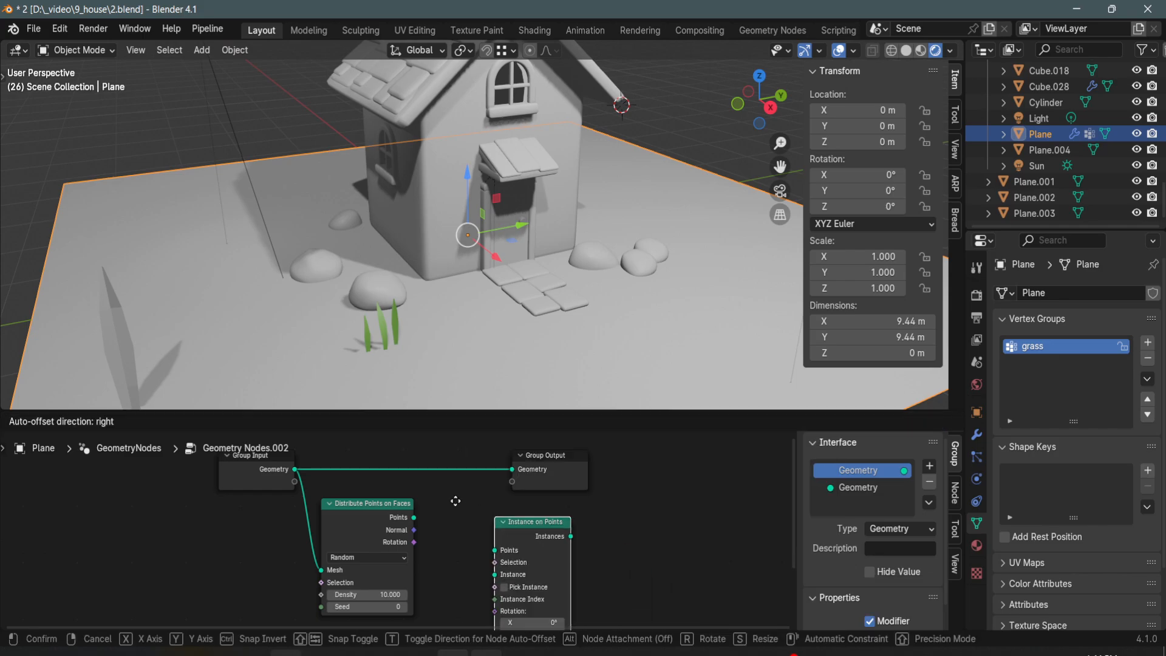
left_click(428, 519)
left_click_drag(414, 517, 443, 533)
left_click_drag(551, 467, 623, 473)
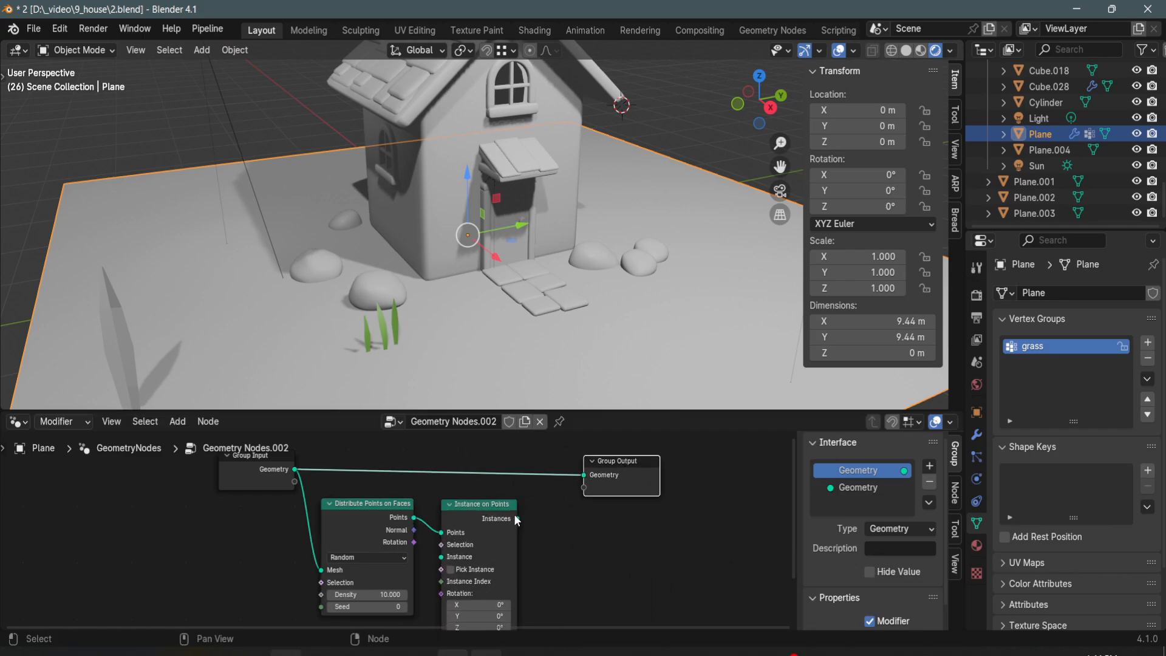
left_click_drag(517, 519, 647, 456)
left_click(602, 558)
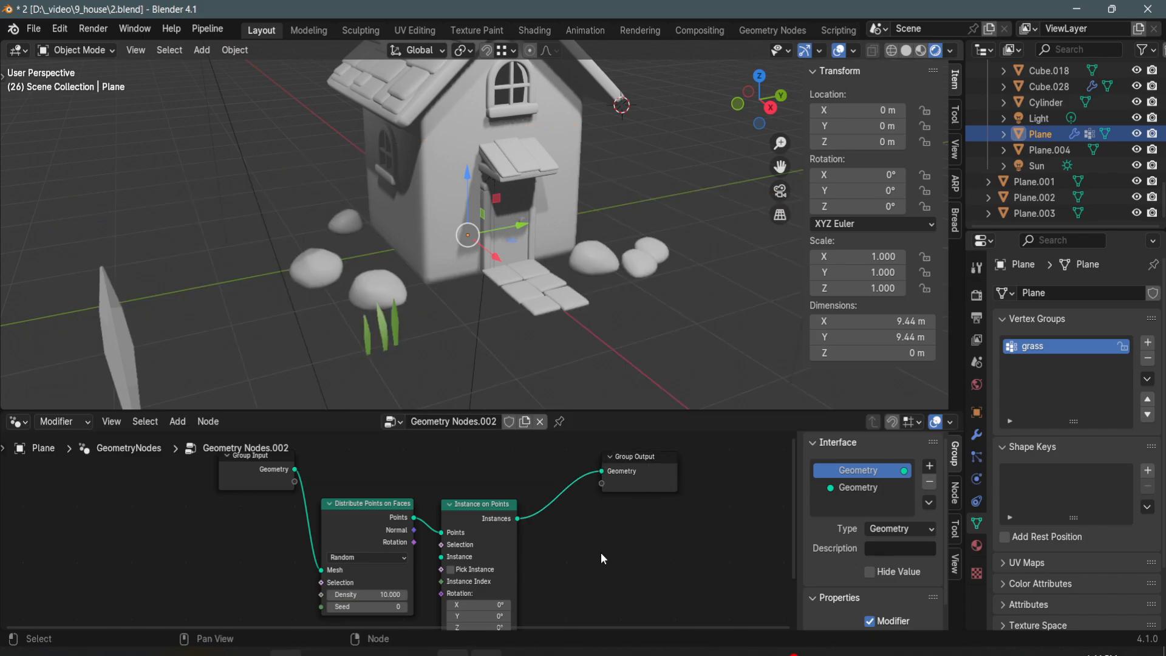
- Add a Join Geometry node that combines the point instances with the group input's geometry and feeds the group output
key("shift+a")
type("join")
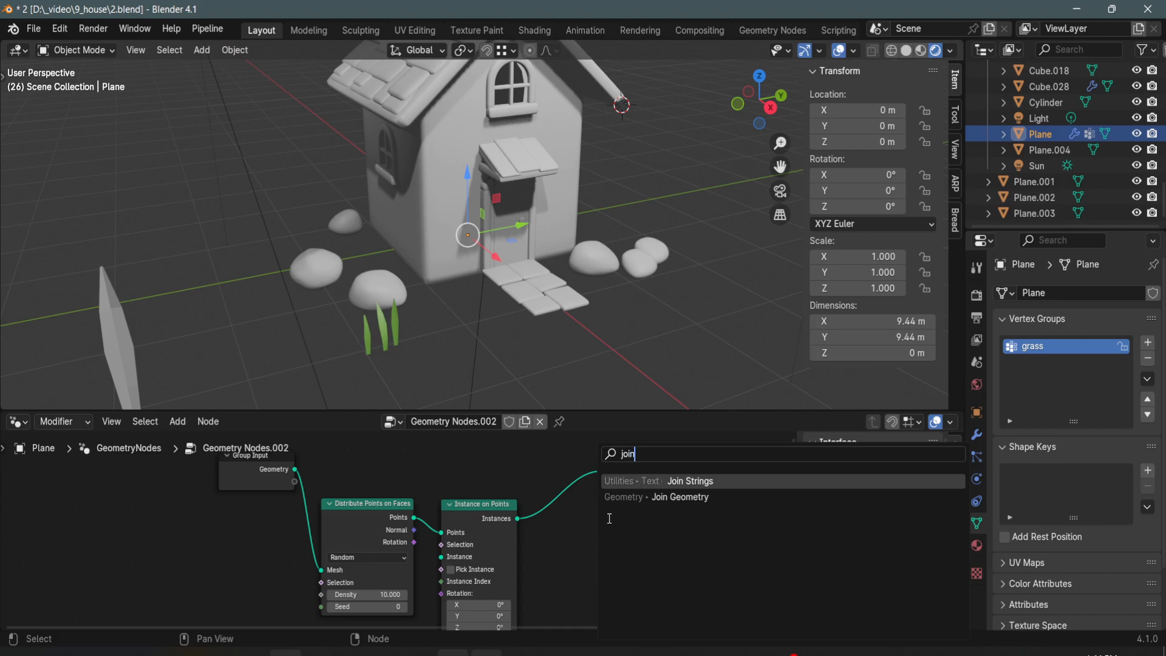
left_click(674, 496)
left_click(569, 527)
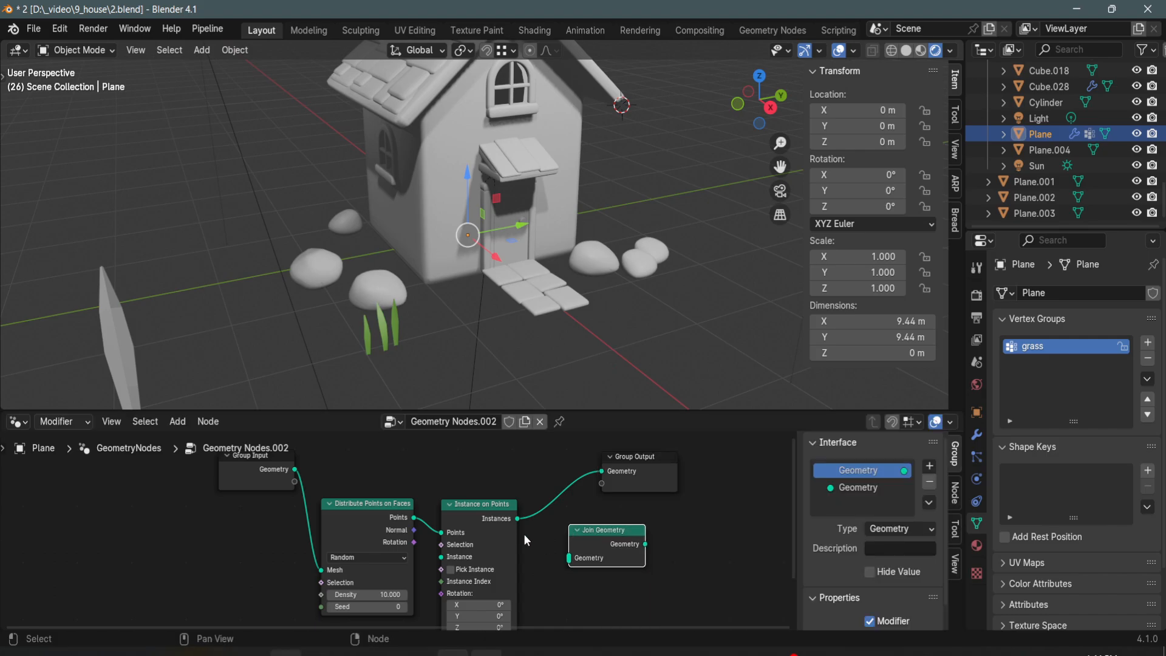
left_click_drag(518, 518, 571, 557)
left_click_drag(295, 470, 570, 558)
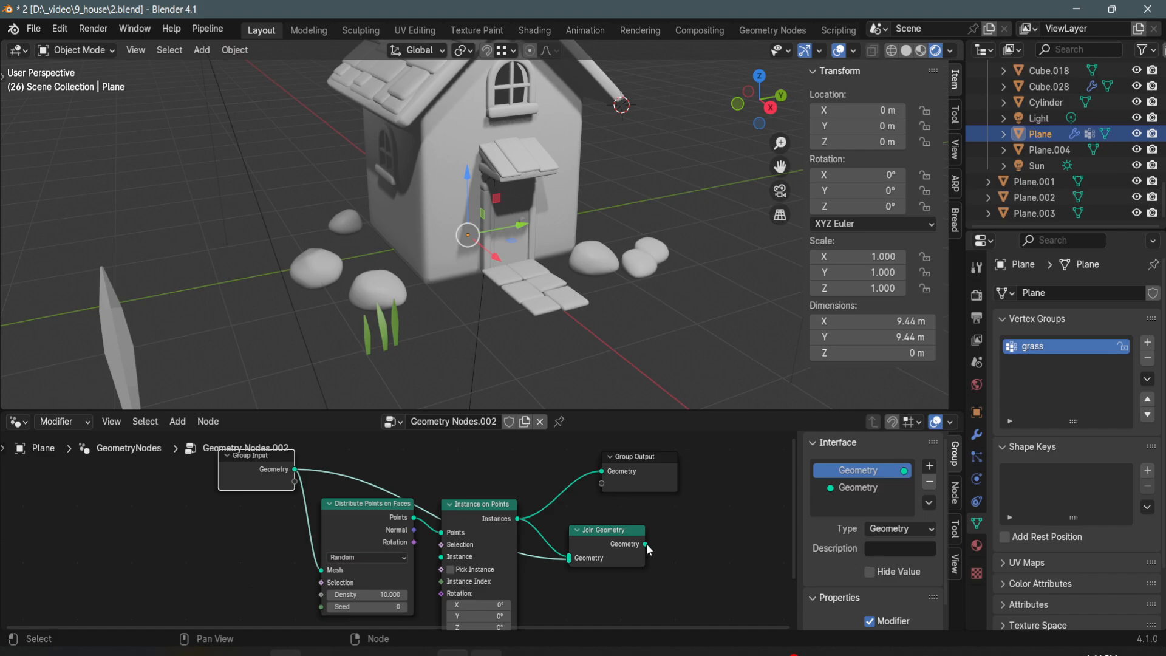
left_click_drag(646, 542, 731, 477)
- Add a Collection Info node and place it below the Distribute Points on Faces node
key("shift+a")
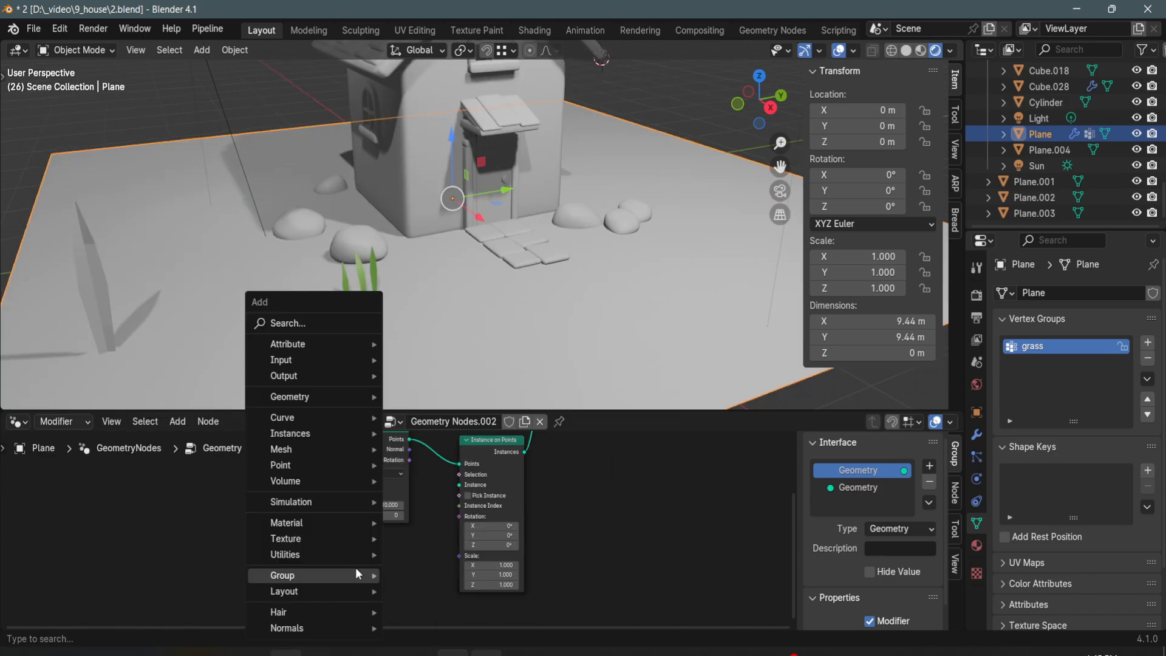
type("collec")
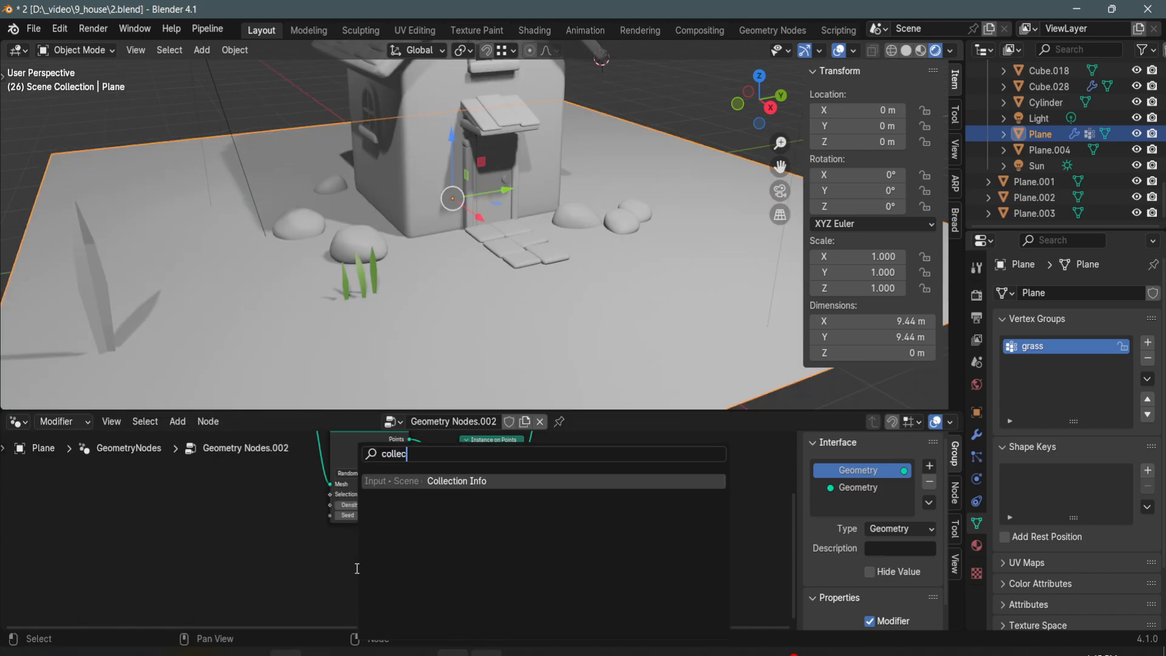
type("t")
left_click(463, 480)
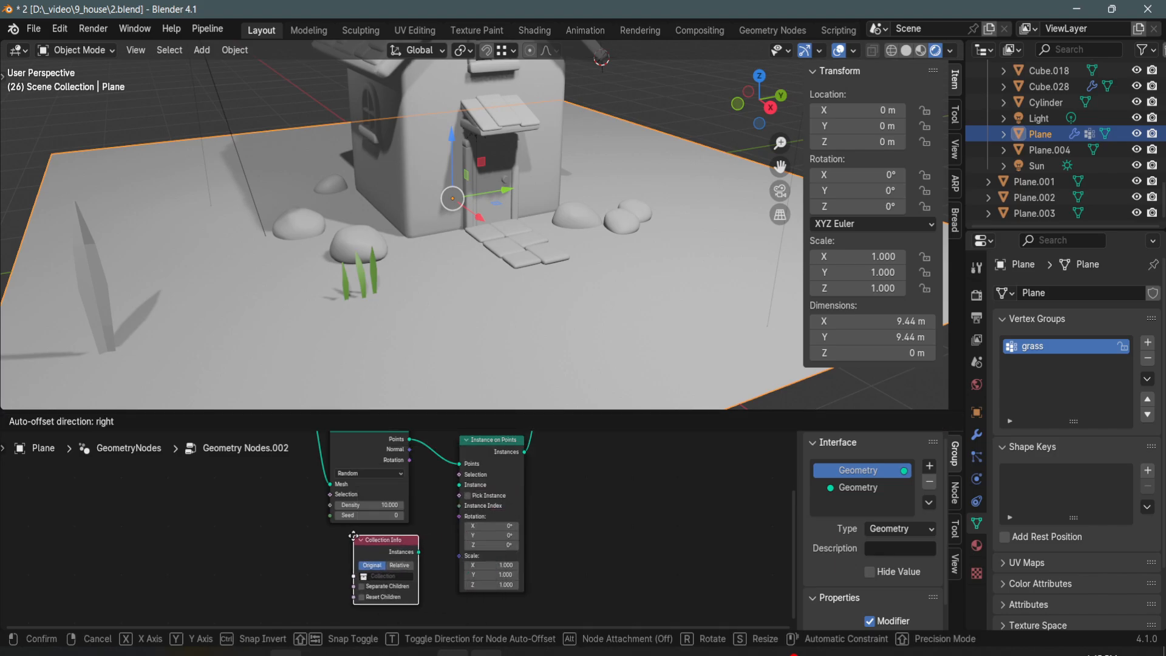
left_click(389, 550)
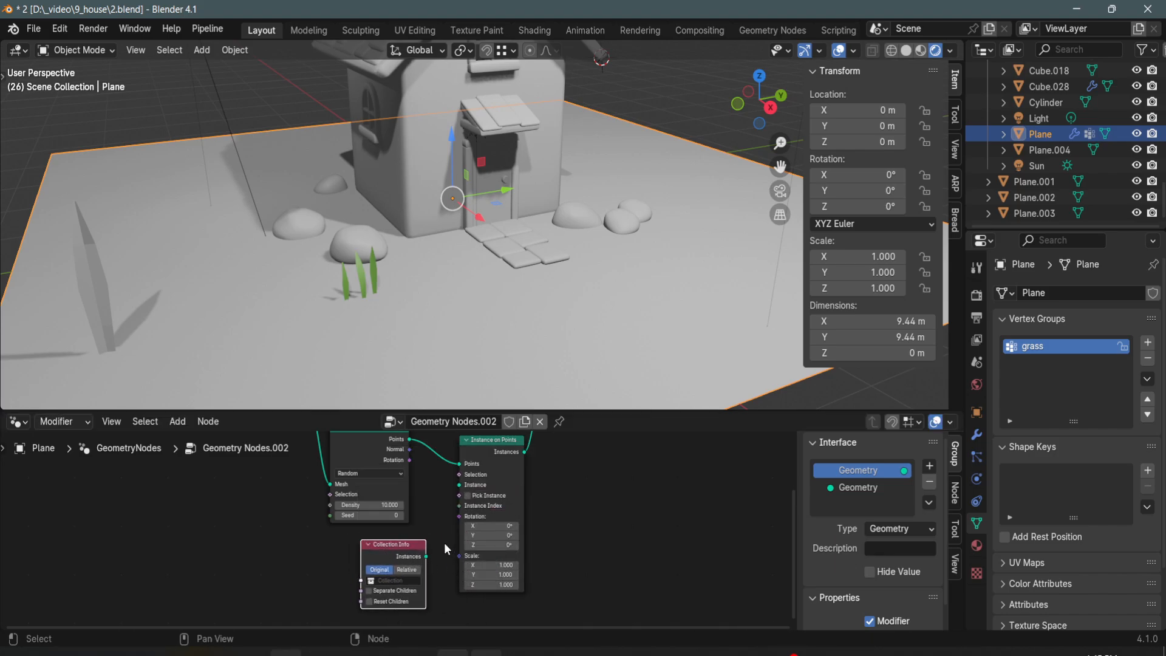
- Move the three grass blades beside the front stone into a new collection named grass
mouse_move(432, 273)
middle_mouse_down("shift")
mouse_move(445, 282)
mouse_move(420, 257)
middle_mouse_up("shift")
scroll(419, 289, "up", 2)
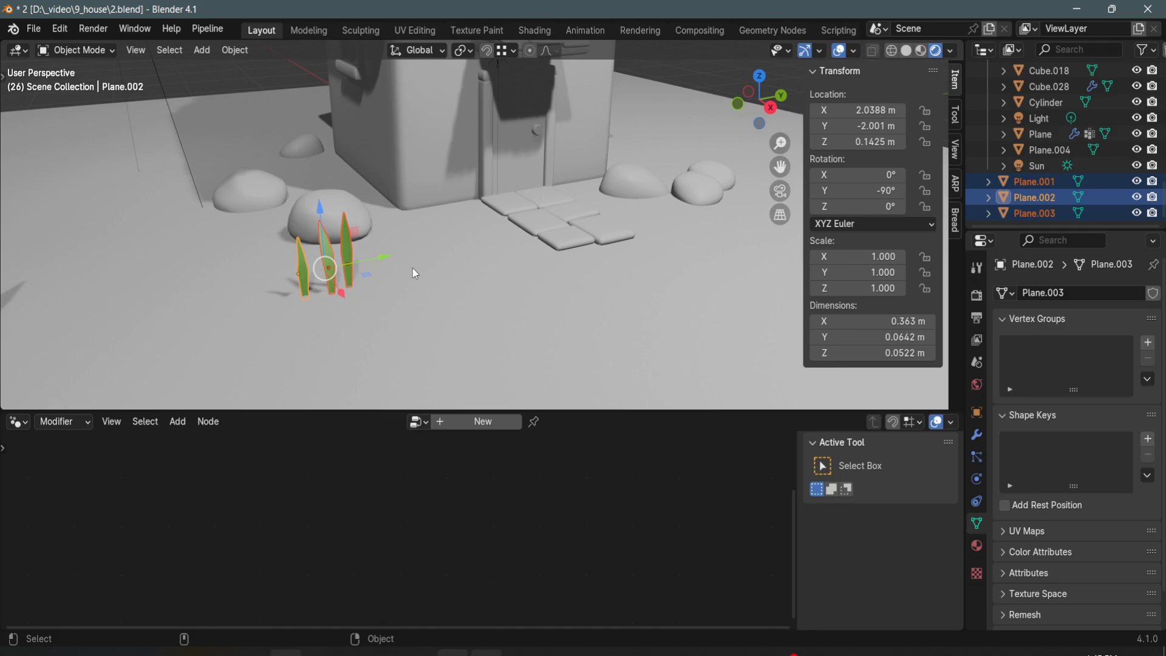
key("m")
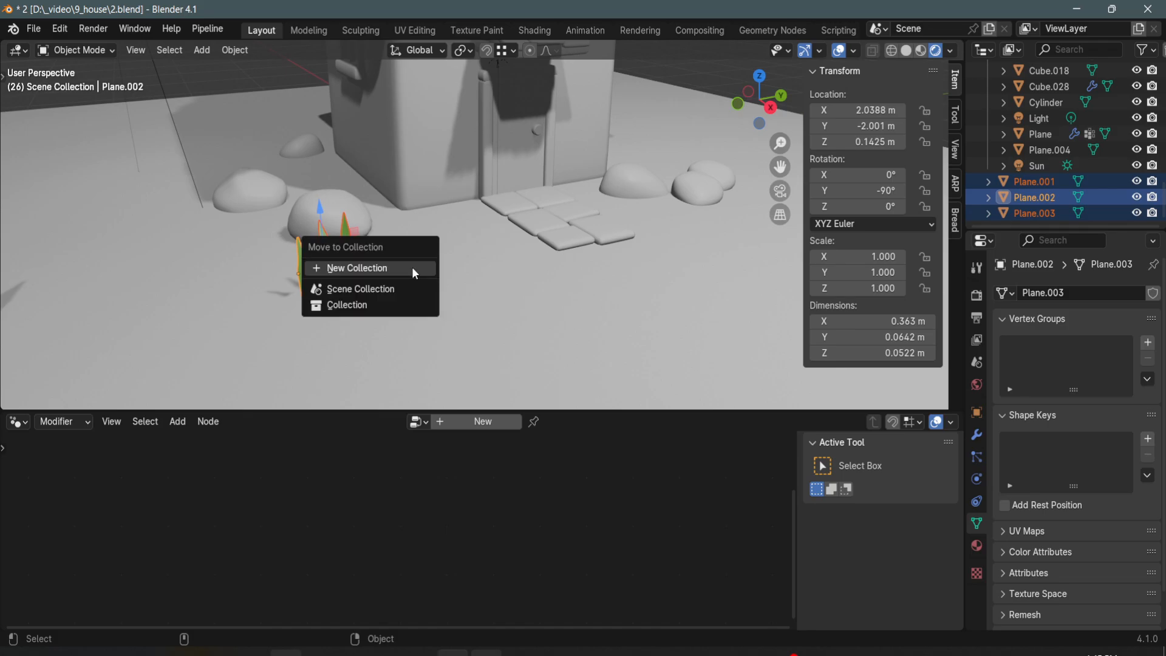
left_click(411, 267)
type("grass")
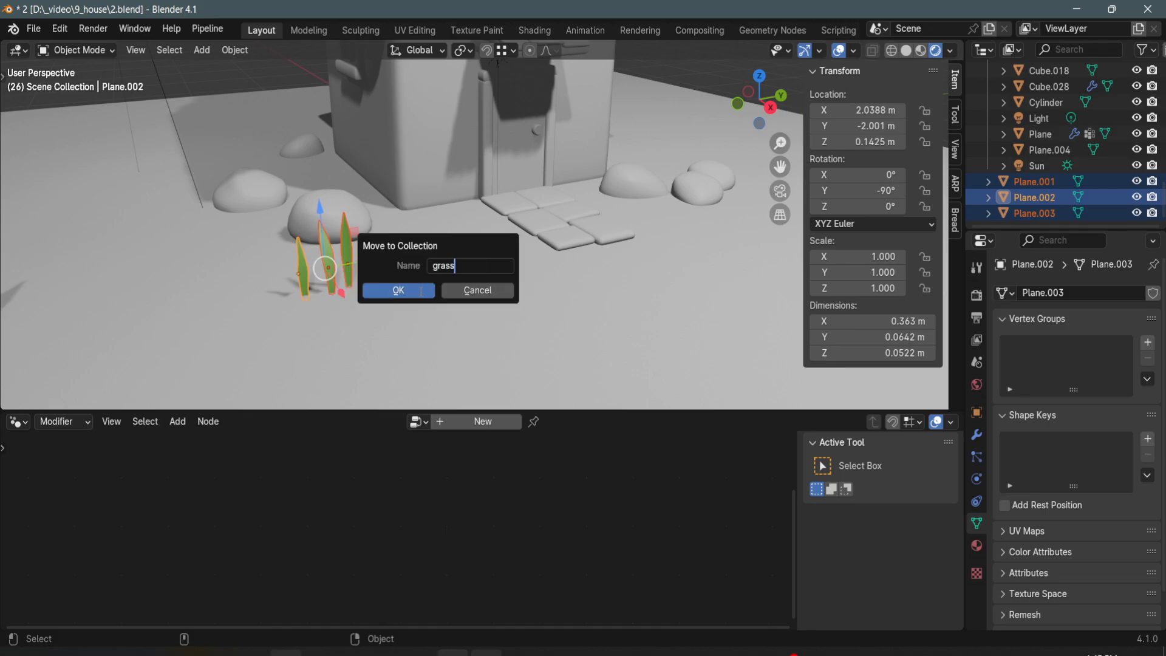
left_click(421, 291)
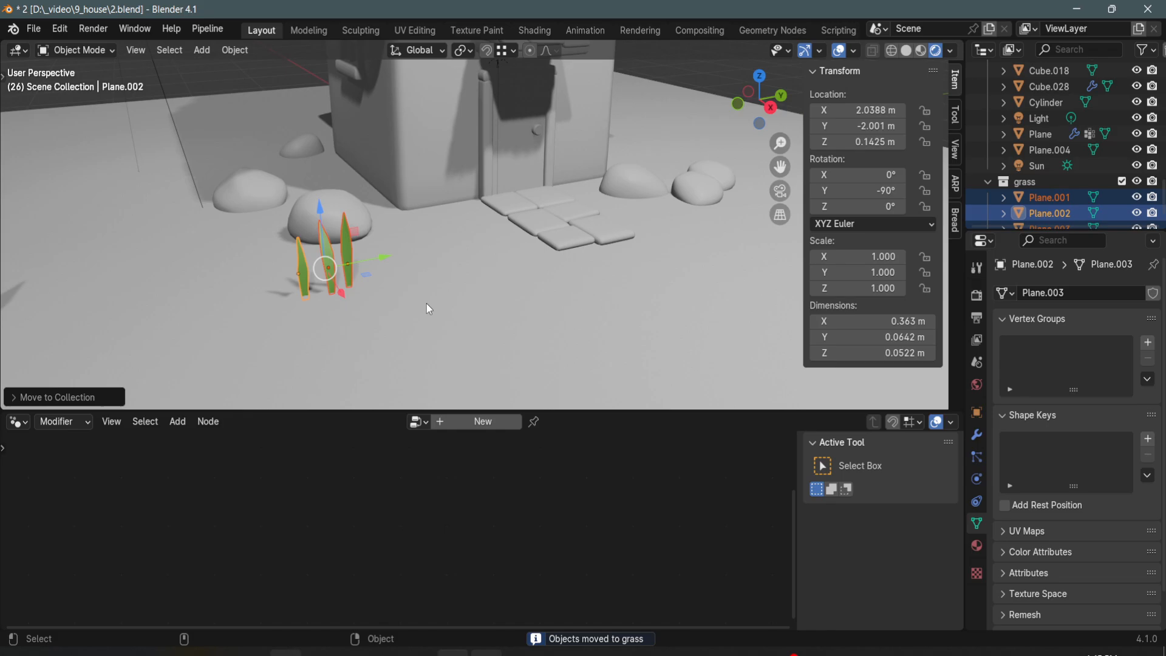
- In the ground plane's node tree, set Collection Info to the grass collection and connect it to Instance on Points' Instance input
left_click(427, 294)
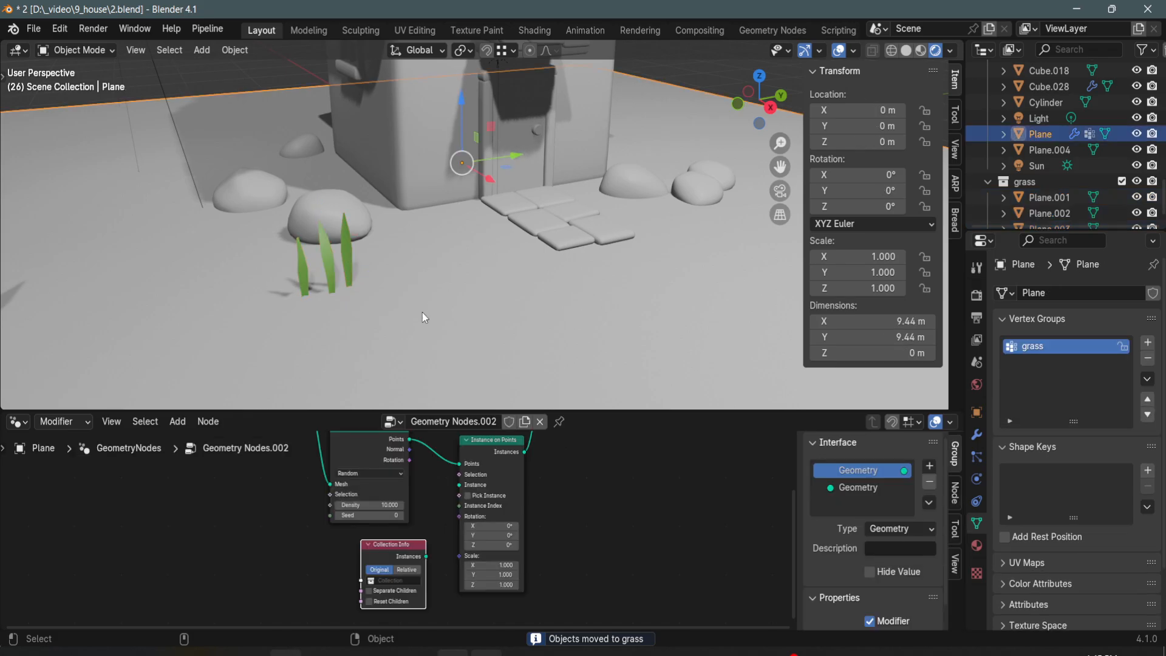
scroll(444, 560, "up", 3)
left_click(436, 540)
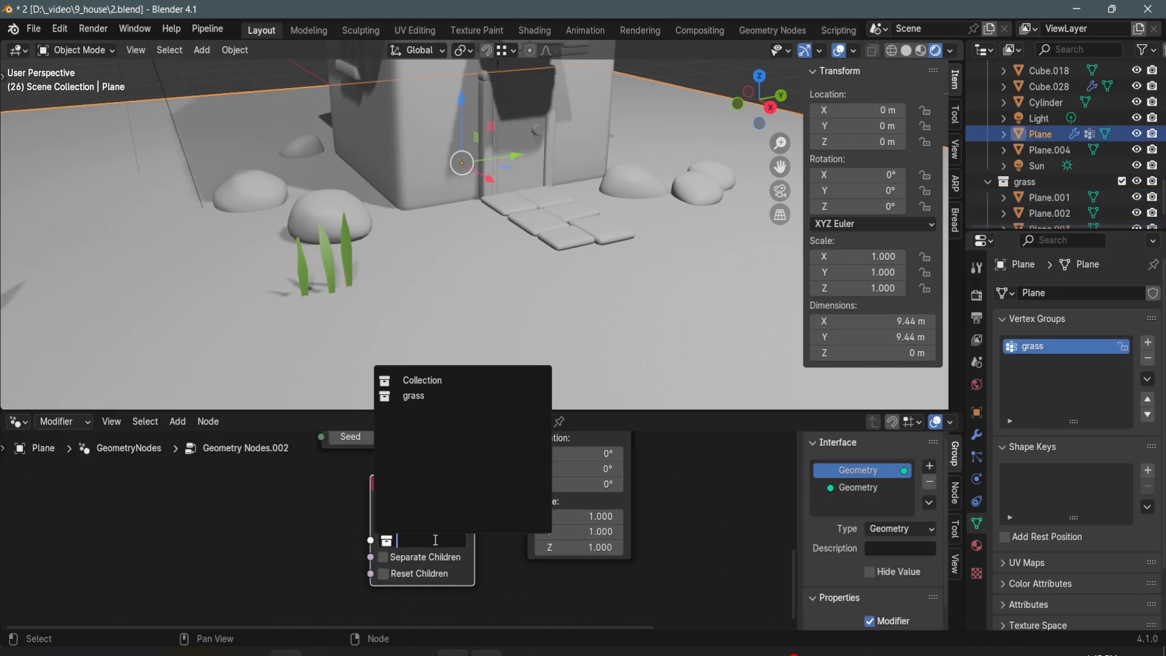
left_click(425, 398)
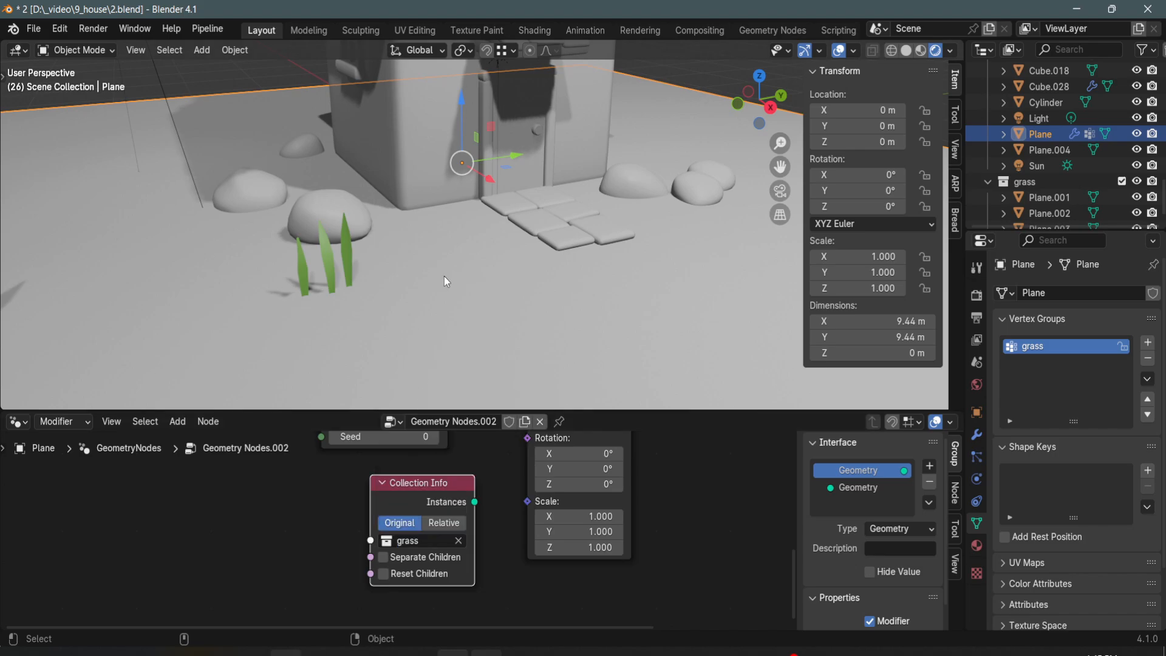
scroll(450, 261, "down", 5)
scroll(450, 262, "up", 5)
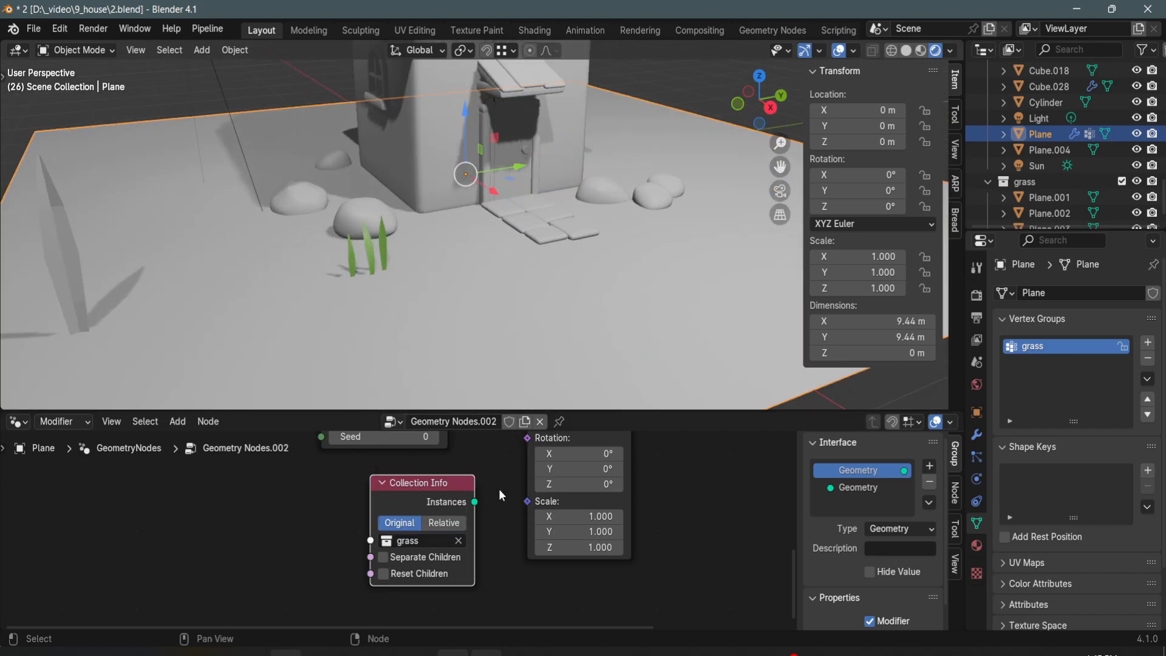
middle_click_drag(498, 488, 475, 550)
left_click_drag(454, 568, 502, 524)
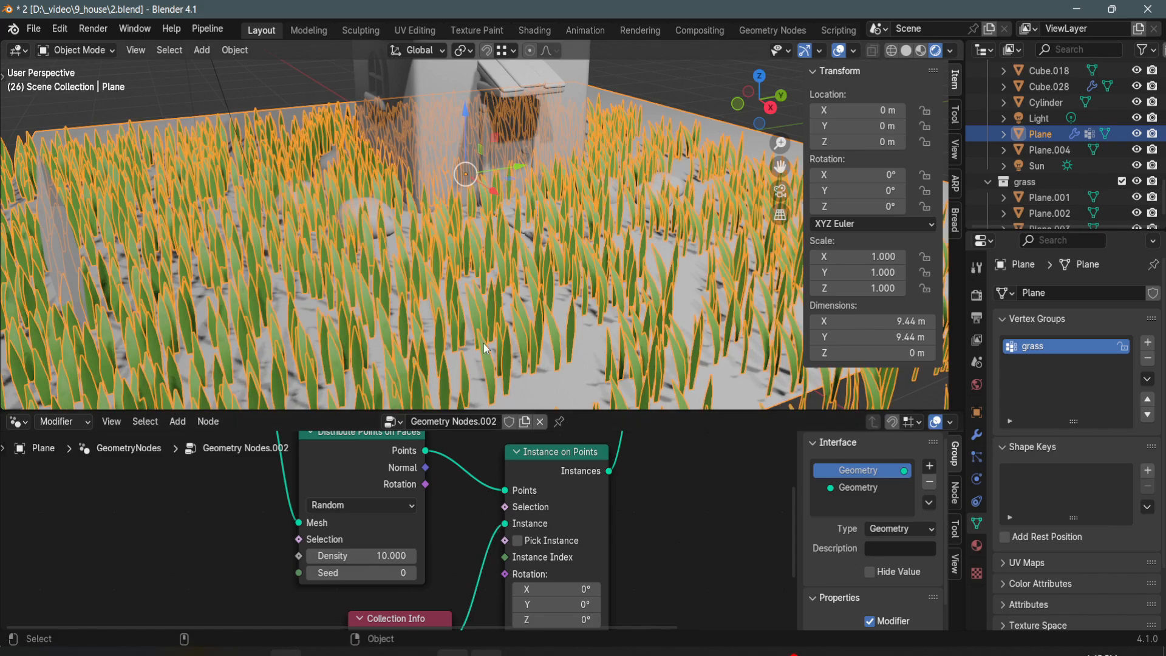
- Enable Separate Children and Reset Children on the Collection Info node, and Pick Instance on the Instance on Points node
scroll(493, 304, "down", 3)
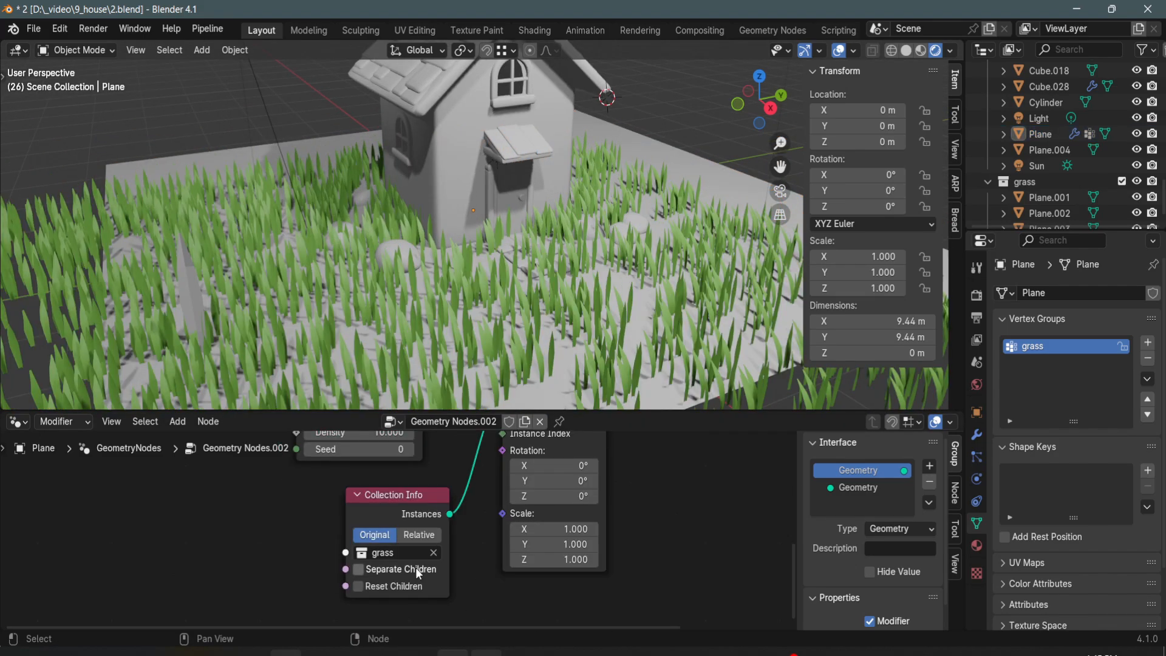
left_click(415, 567)
left_click(414, 584)
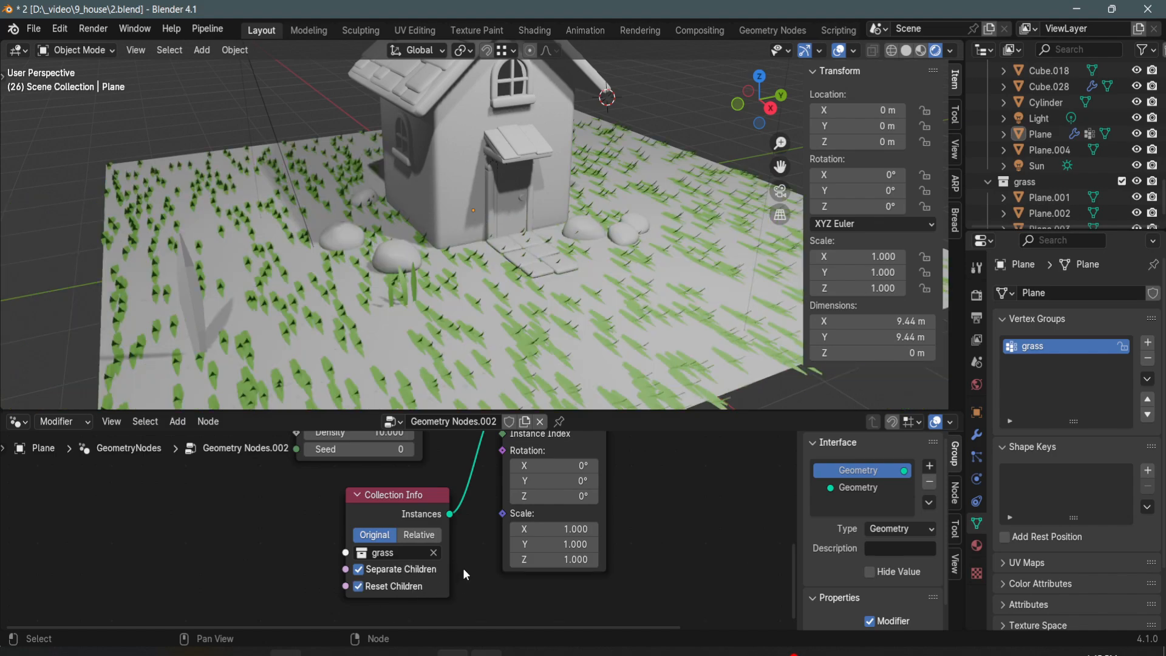
middle_click_drag(476, 511, 472, 606)
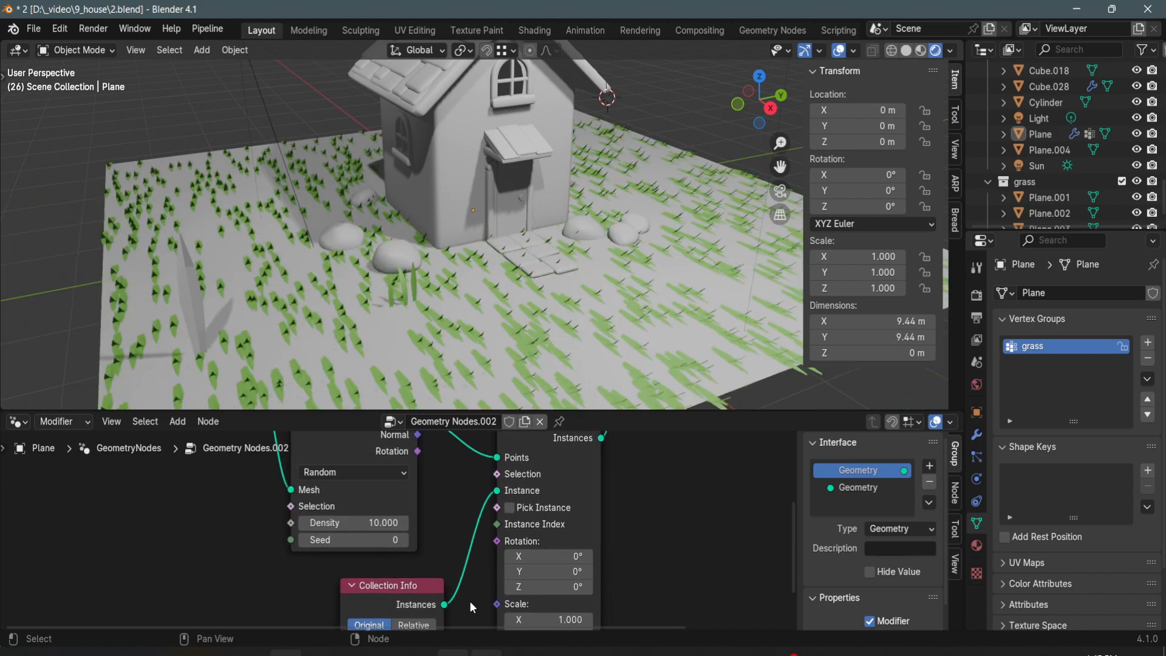
left_click(510, 507)
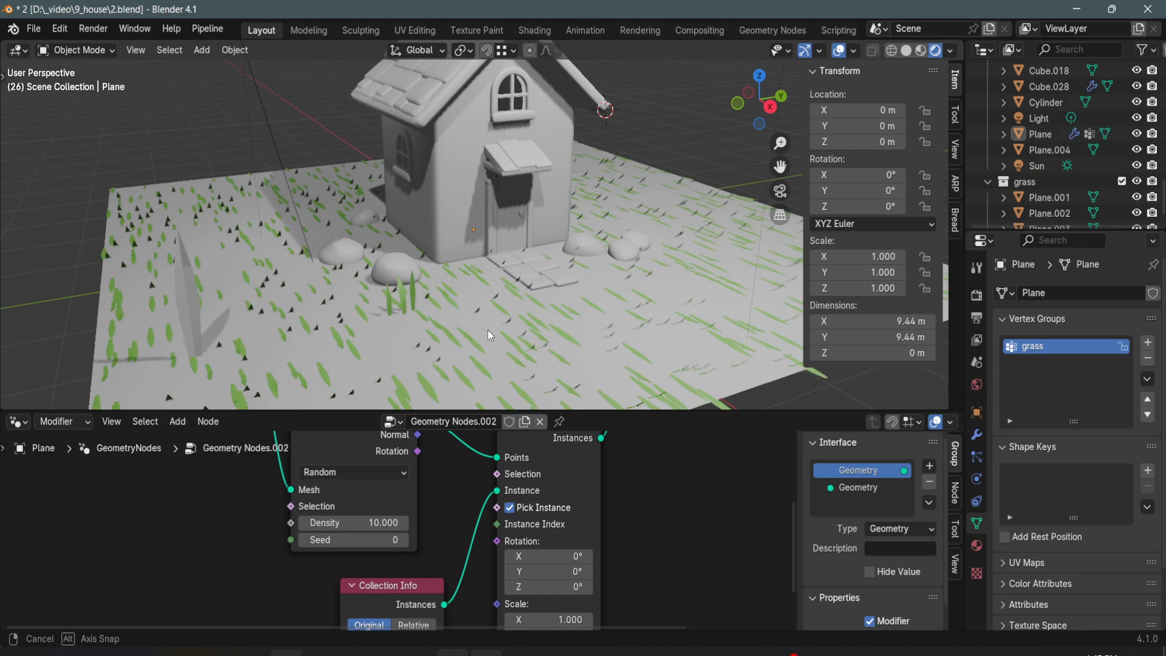
- Select the three original grass blades and apply their rotation so that the scattered blades stand upright
scroll(486, 309, "up", 5)
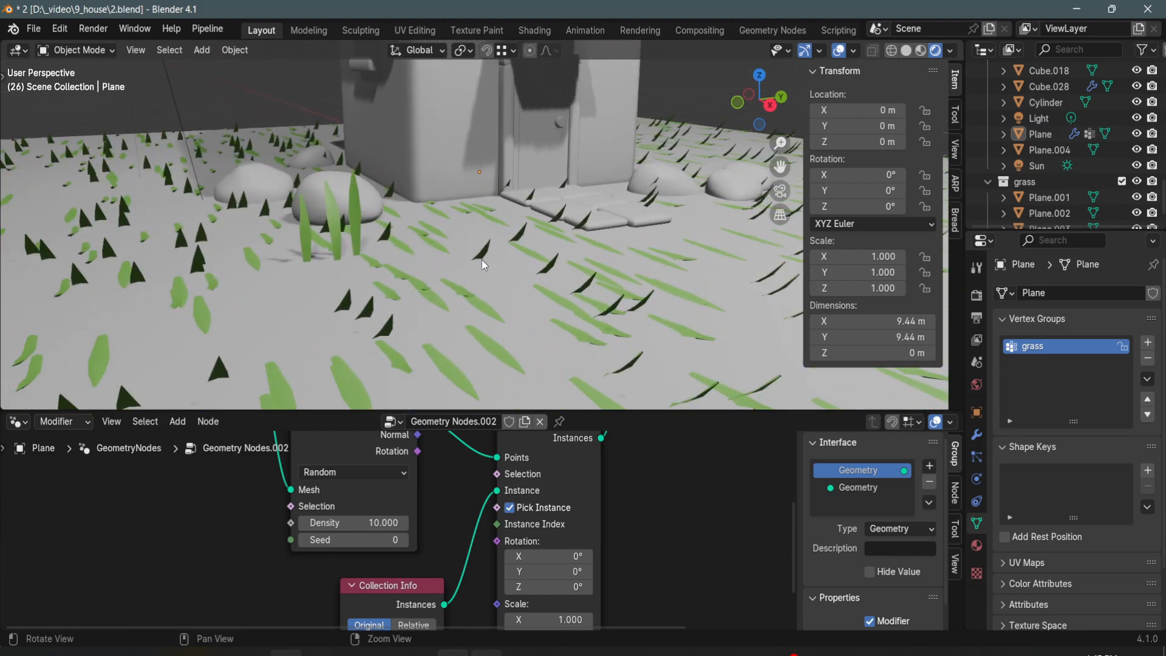
middle_click_drag(482, 260, 421, 344)
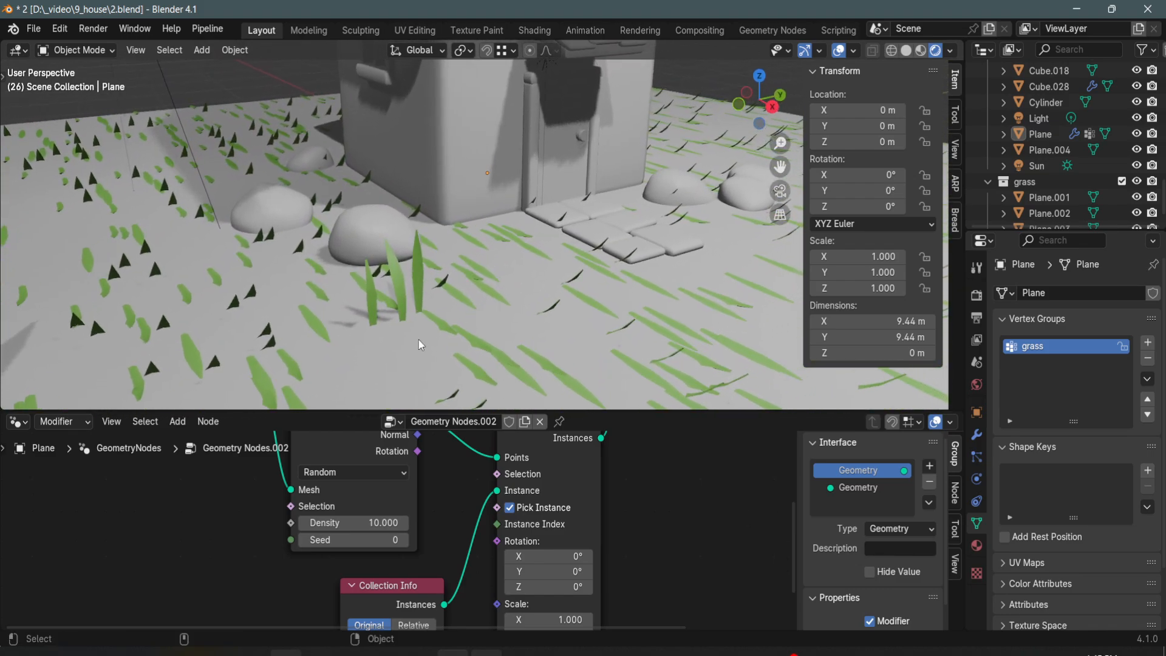
left_click(373, 319)
left_click(417, 265, "shift")
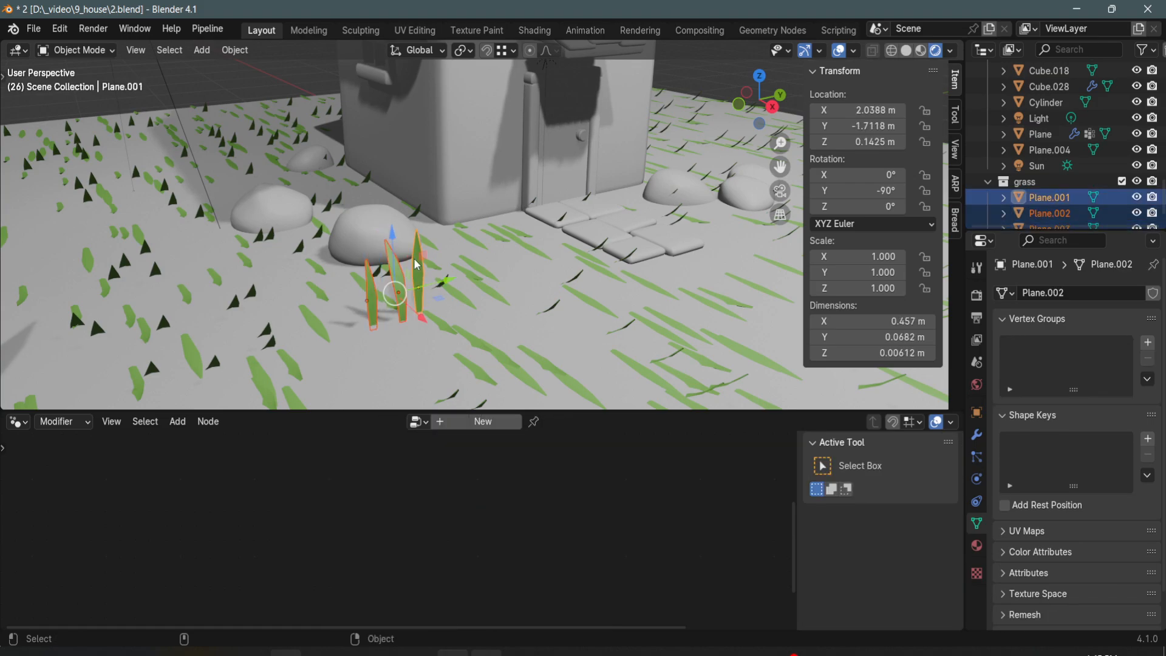
left_click(231, 55)
mouse_move(269, 133)
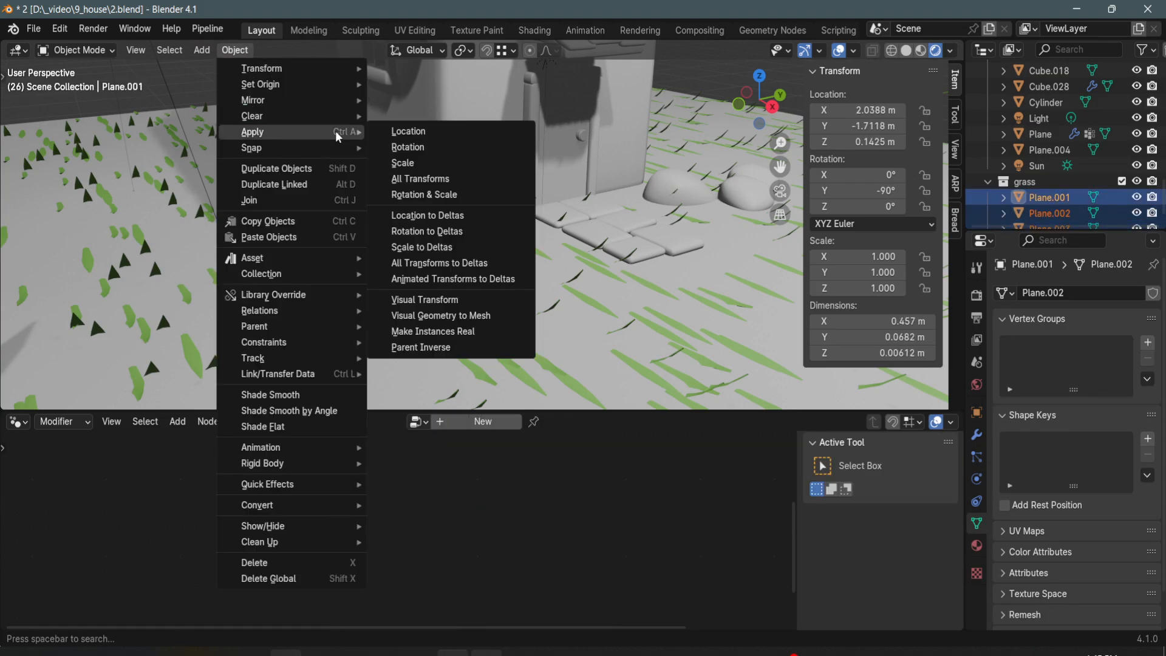
left_click(419, 149)
mouse_move(408, 173)
middle_mouse_down()
mouse_move(403, 242)
mouse_move(406, 173)
middle_mouse_up()
- Reselect the ground plane and set its Distribute Points on Faces node to the Poisson Disk method
left_click(370, 339)
left_click_drag(348, 438, 350, 439)
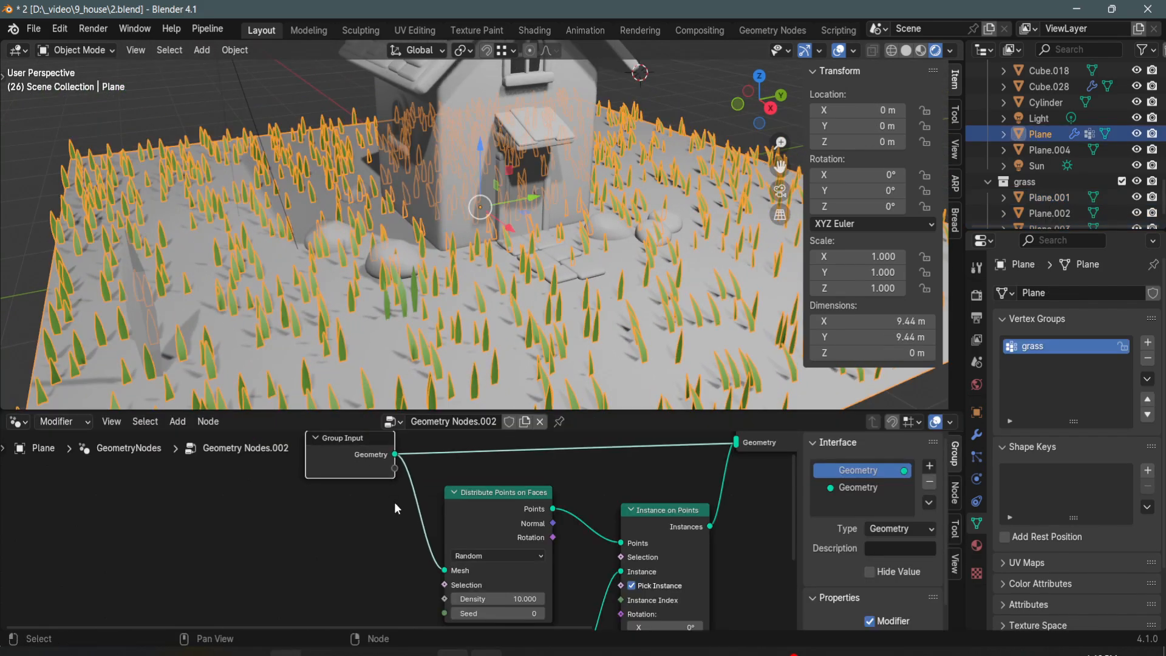
middle_click_drag(402, 549, 369, 527)
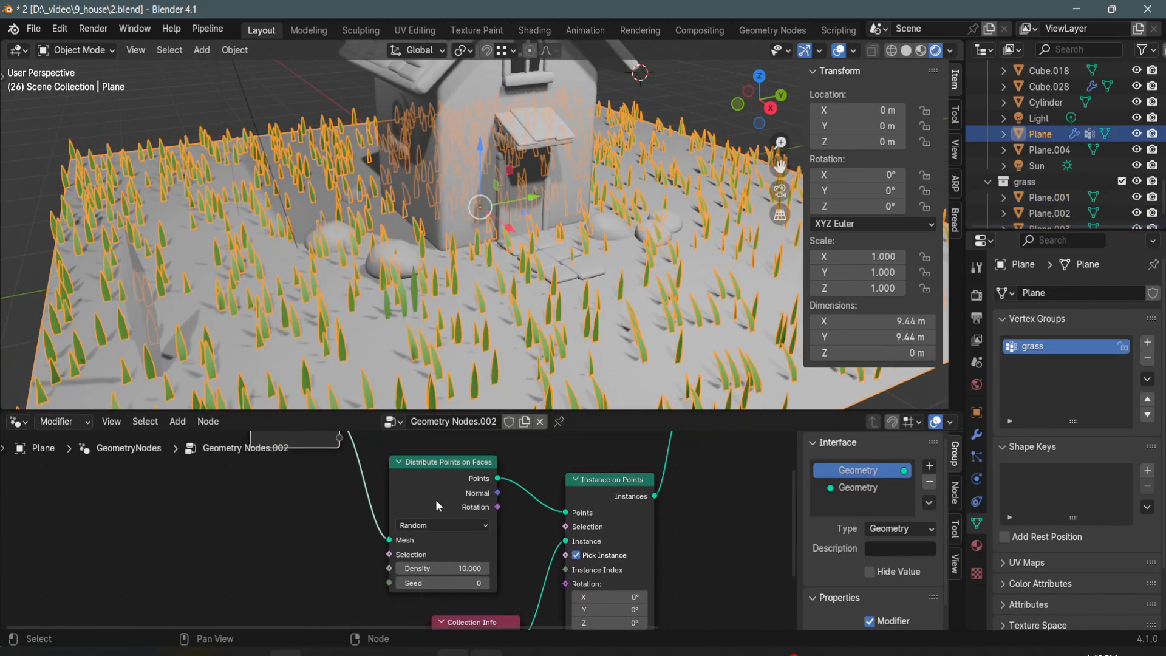
left_click(461, 525)
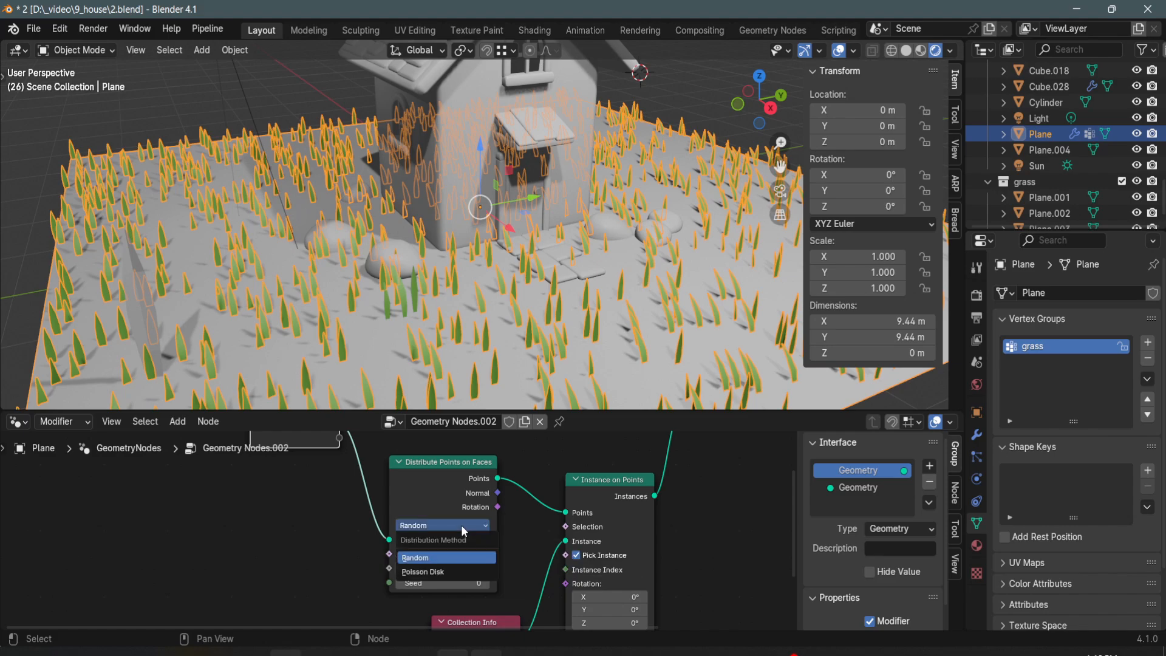
left_click(453, 570)
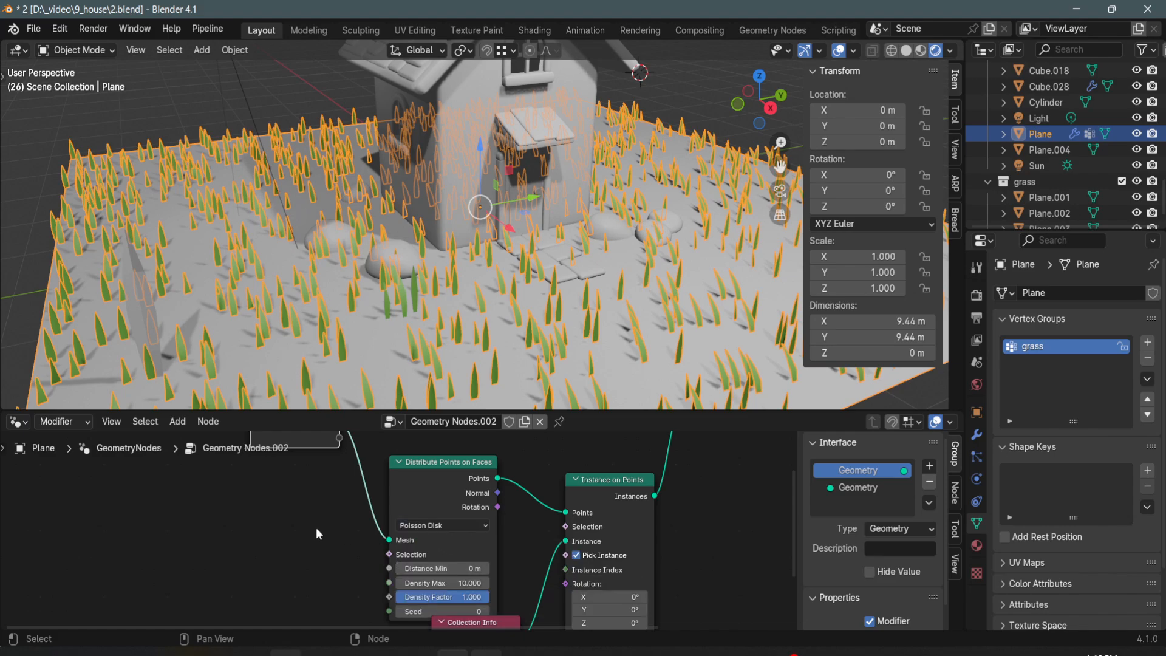
middle_click_drag(316, 531, 326, 552)
scroll(330, 535, "down", 2)
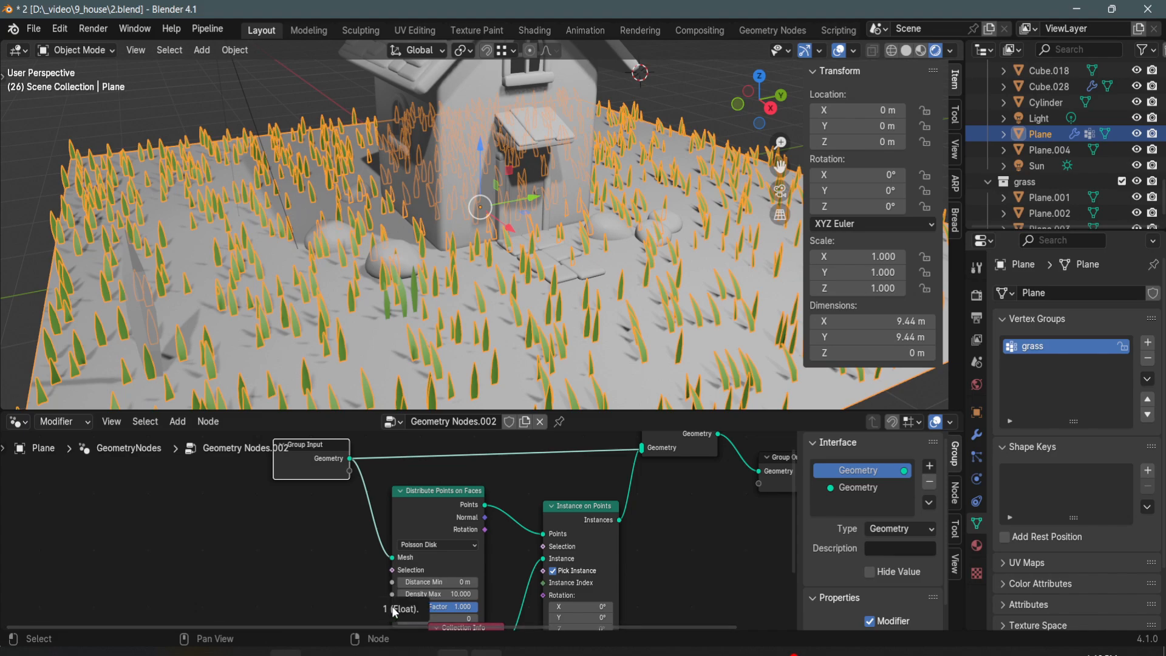
- Expose the point distribution's Density as a group input and drive it in the modifier with the attribute "group"
left_click_drag(393, 606, 338, 569)
left_click_drag(362, 495, 358, 481)
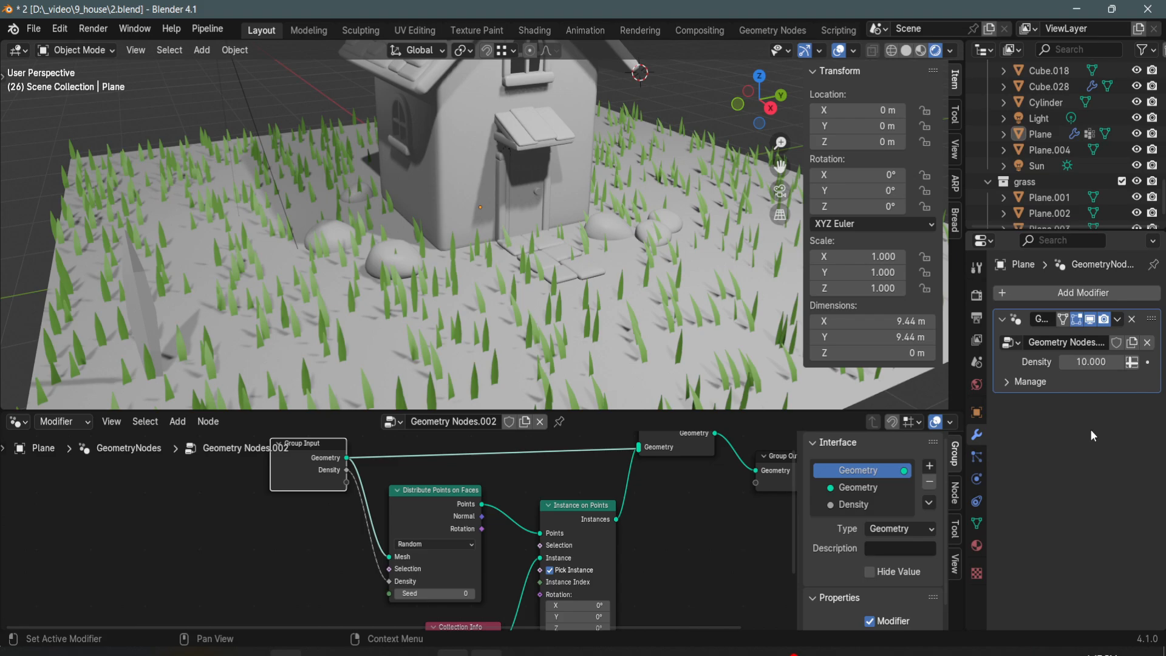
left_click(1131, 362)
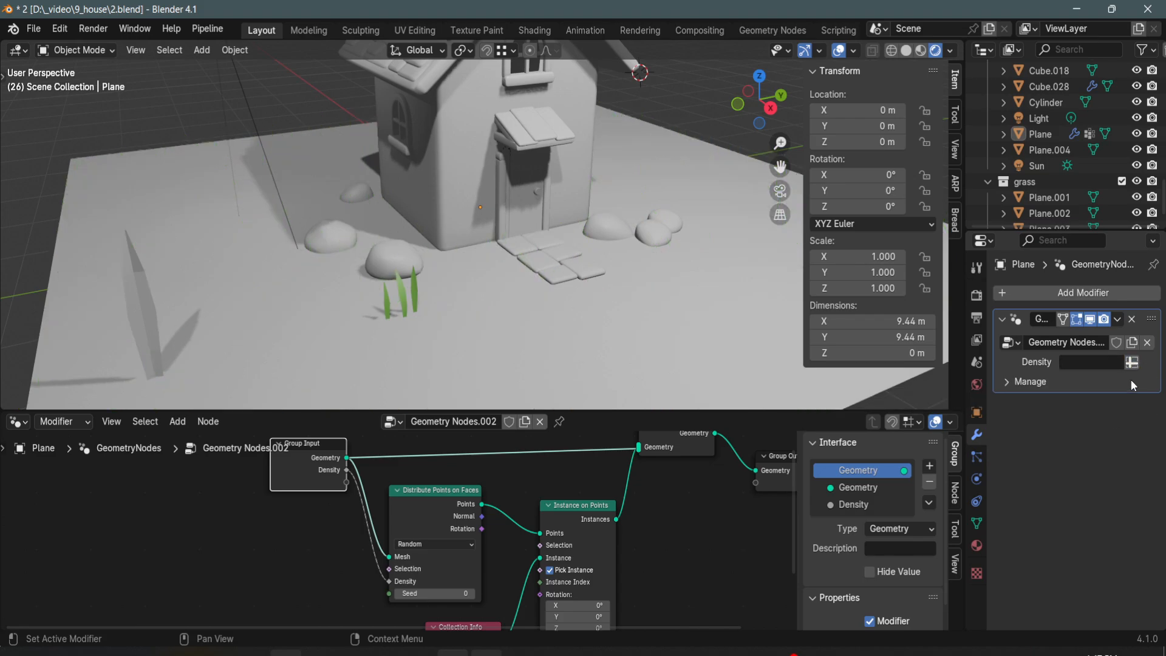
left_click(1087, 363)
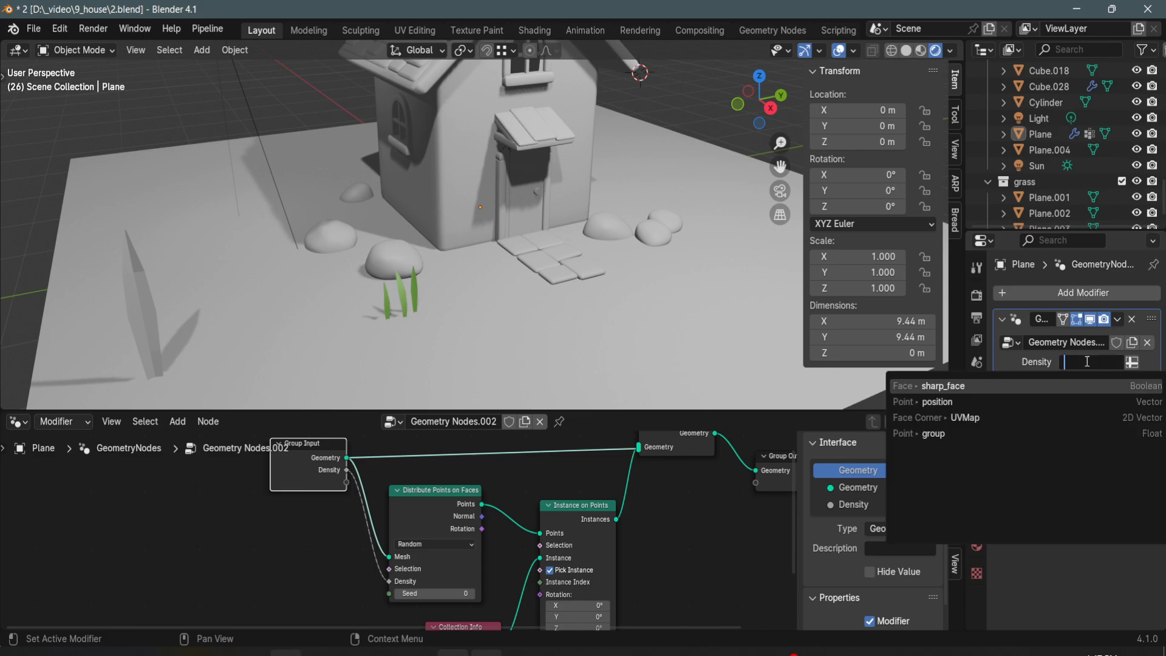
left_click(972, 433)
- Thicken the grass by using Poisson Disk distribution with the Density Max raised to about 104.3
middle_click_drag(516, 285, 536, 271)
scroll(535, 271, "up", 1)
mouse_move(440, 603)
left_mouse_down()
mouse_move(531, 603)
mouse_move(443, 603)
left_mouse_up()
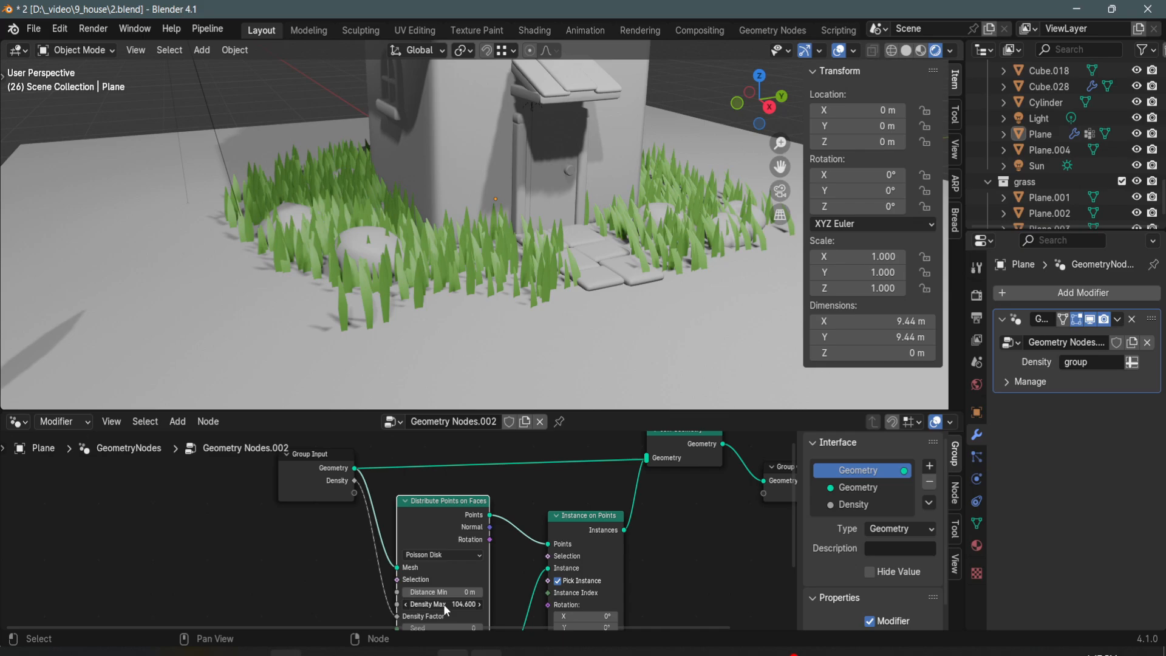
- Touch up the ground plane's grass density weights over the two stones beside the house in Weight Paint mode
middle_click_drag(430, 233, 437, 267)
scroll(433, 249, "down", 2)
scroll(436, 270, "up", 2)
left_click(425, 277)
key("ctrl+Tab")
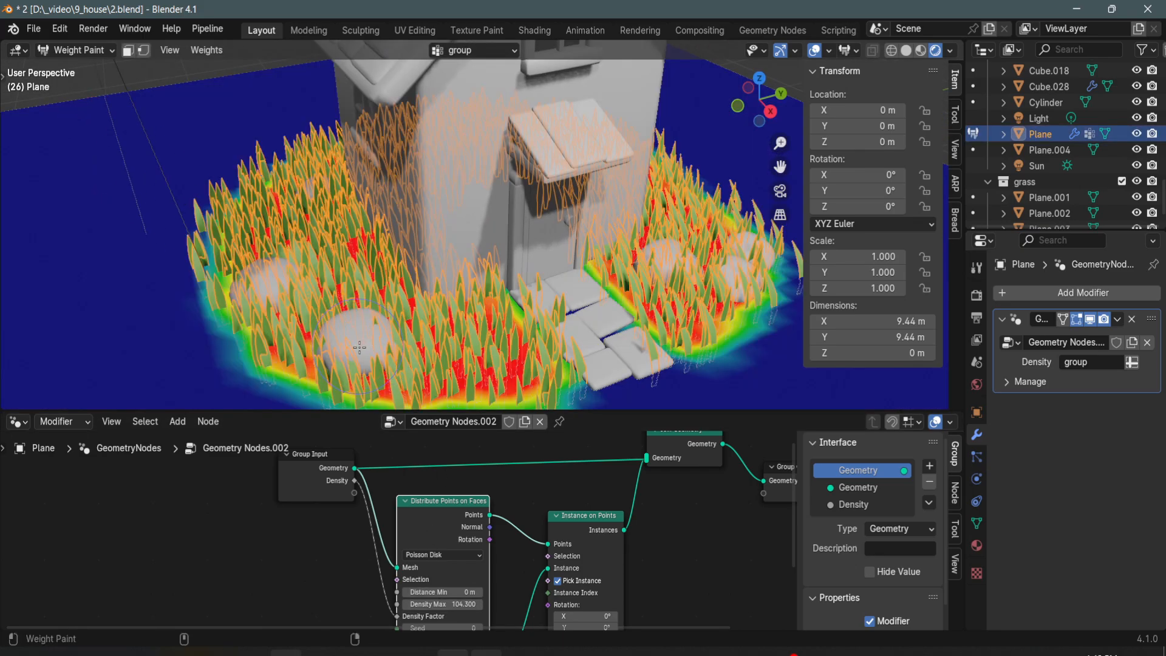
middle_click_drag(357, 342, 360, 339, "shift")
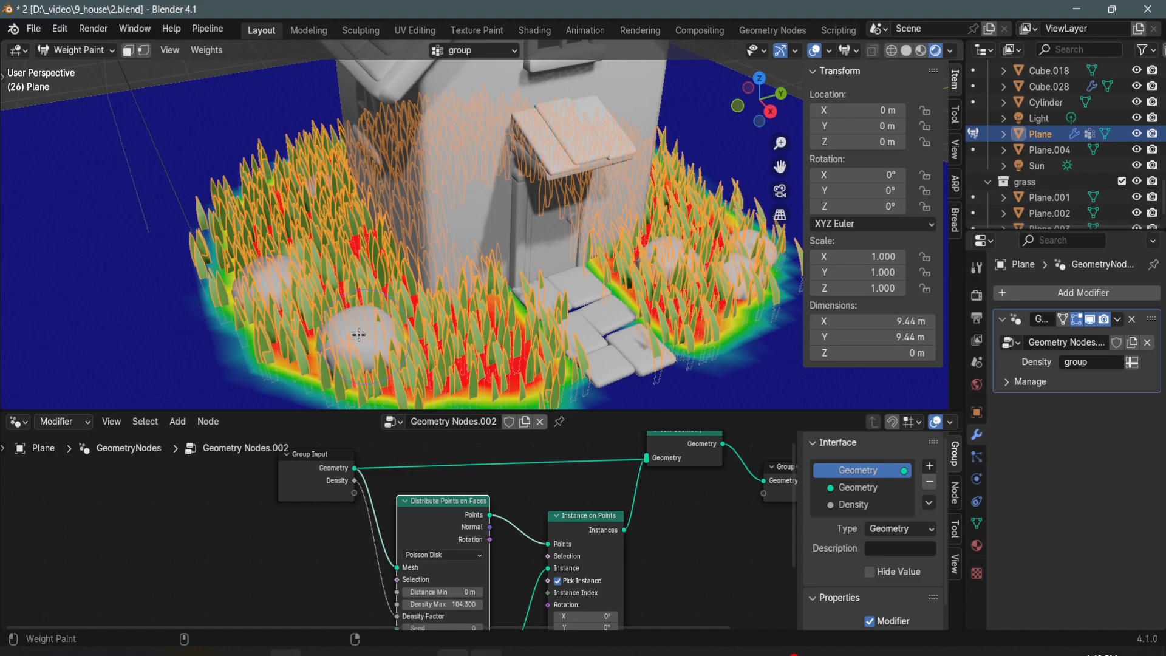
middle_click_drag(273, 298, 286, 324)
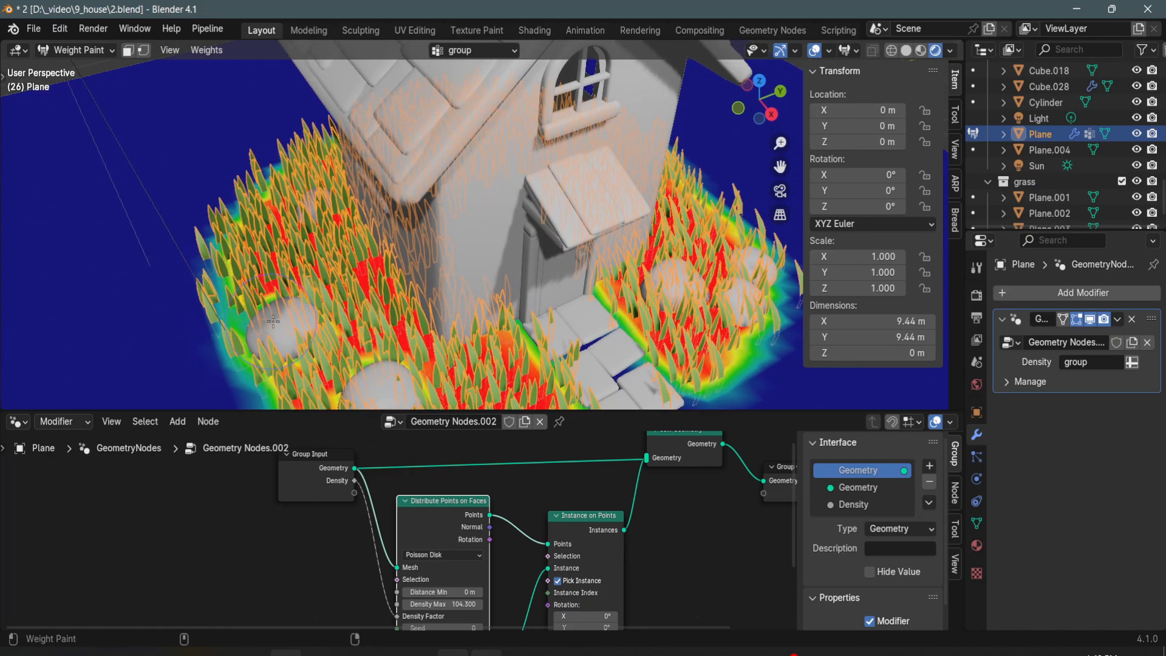
- Try to apply the ground plane's Geometry Nodes modifier
left_click(1117, 319)
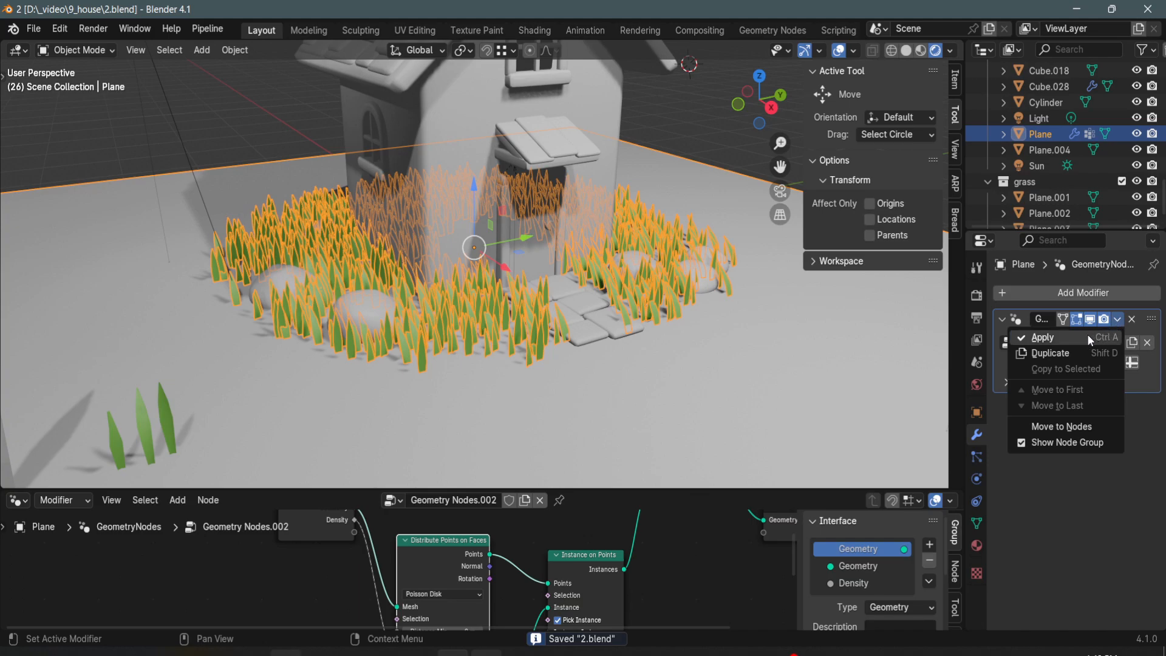
left_click(1087, 335)
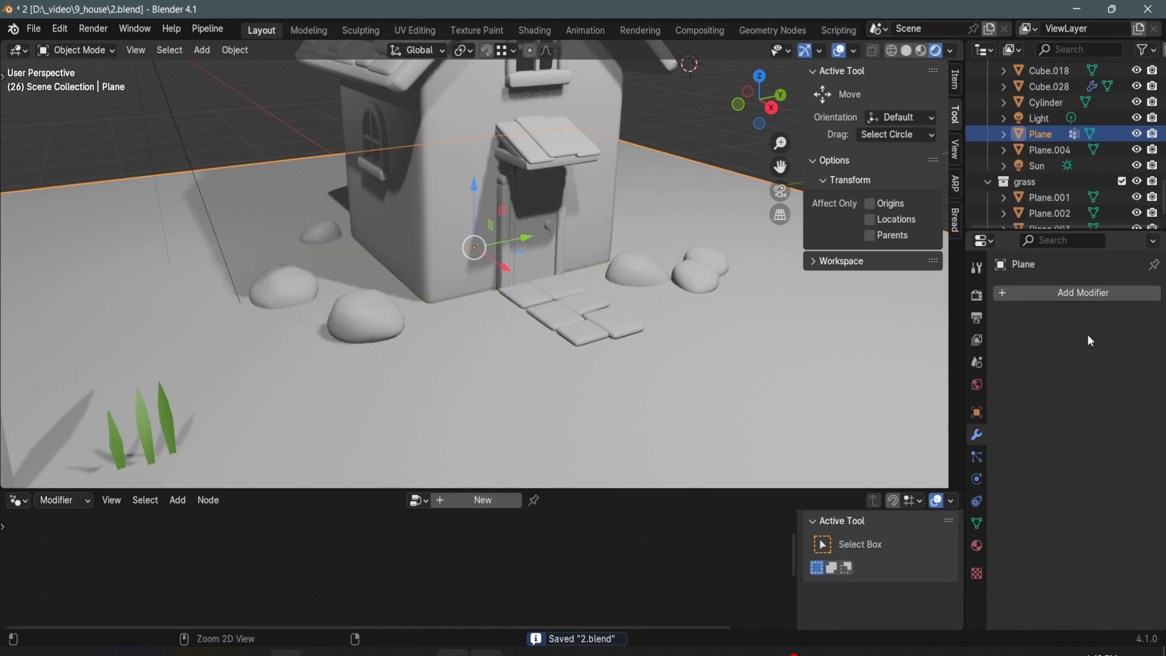
key("ctrl+z")
- Select the ground plane and make its scattered grass instances real
left_click(215, 133)
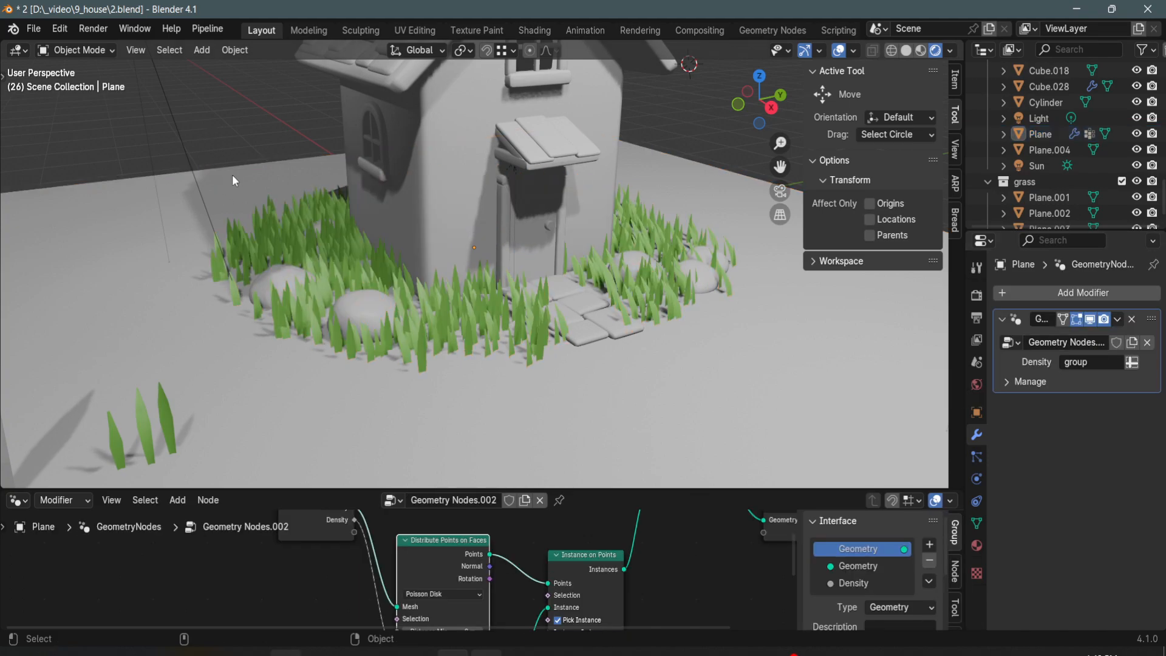
left_click(299, 231)
left_click(234, 49)
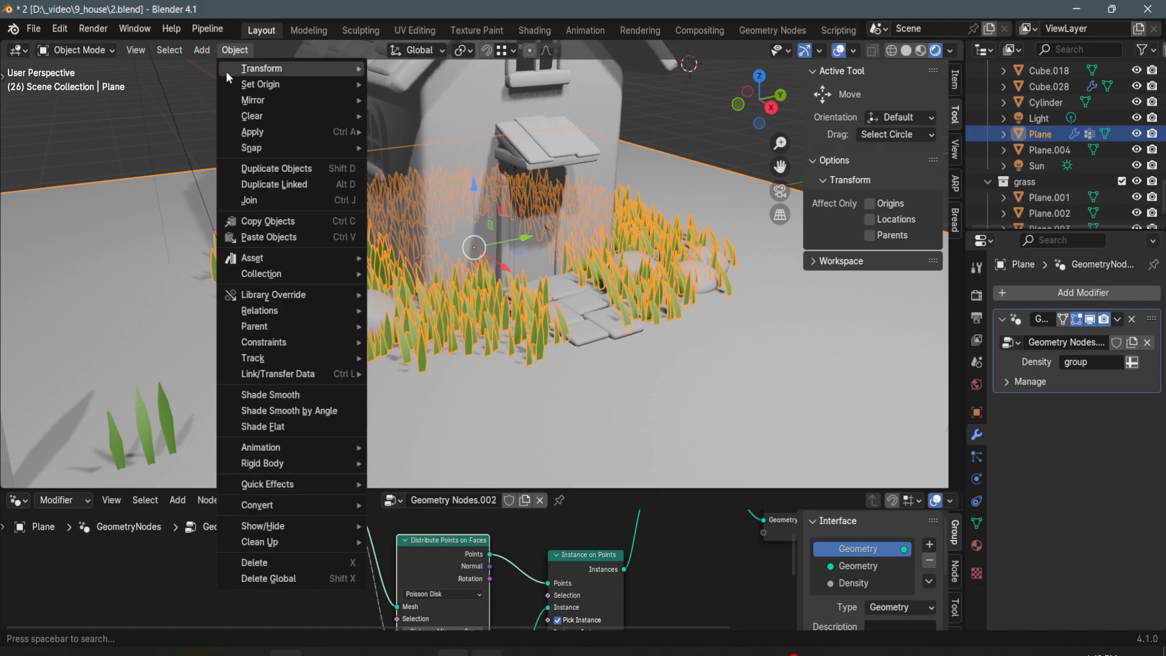
mouse_move(273, 132)
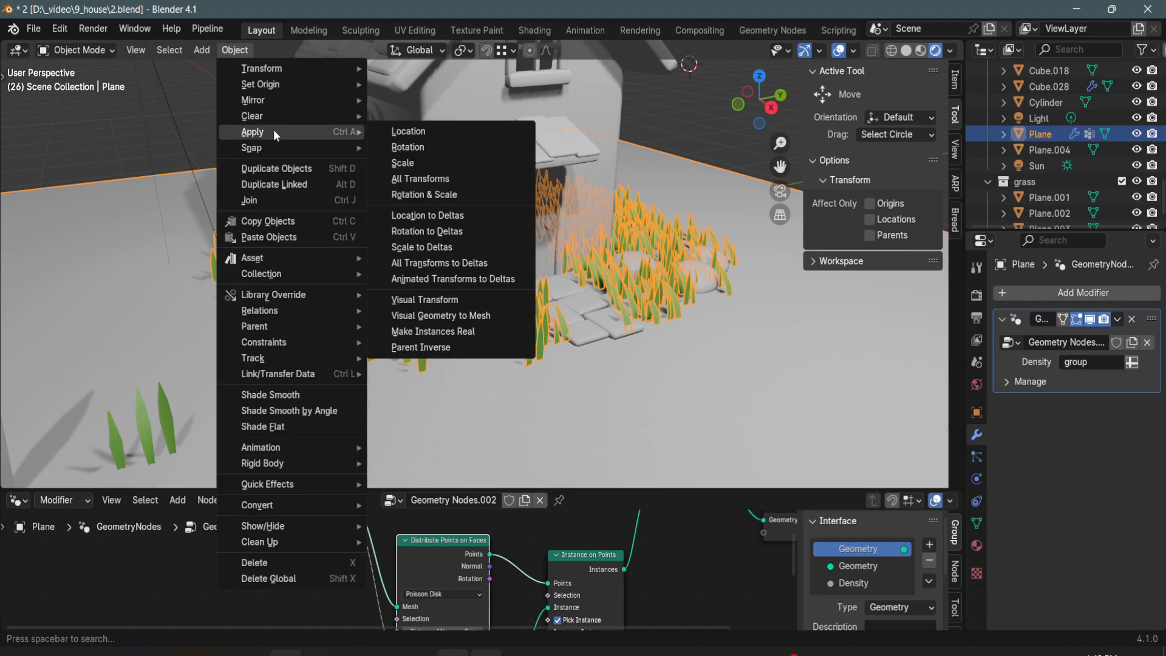
left_click(476, 331)
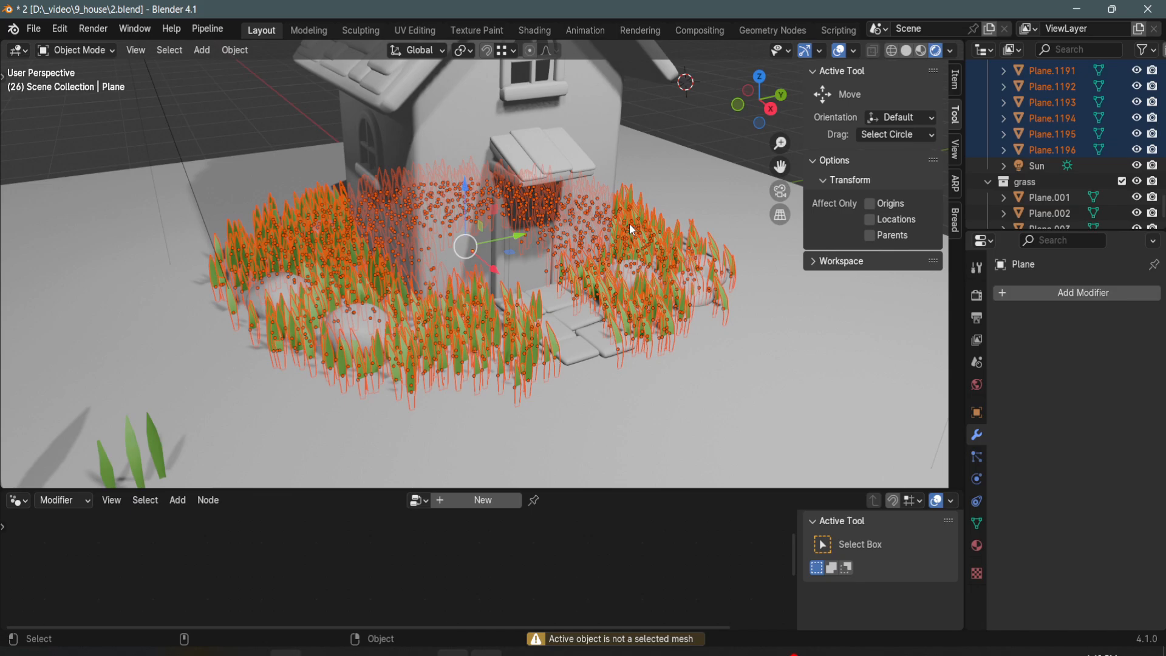
- Move the selected real grass blades into a new collection named "grassnew" and collapse the original grass collection
key("m")
left_click(743, 342)
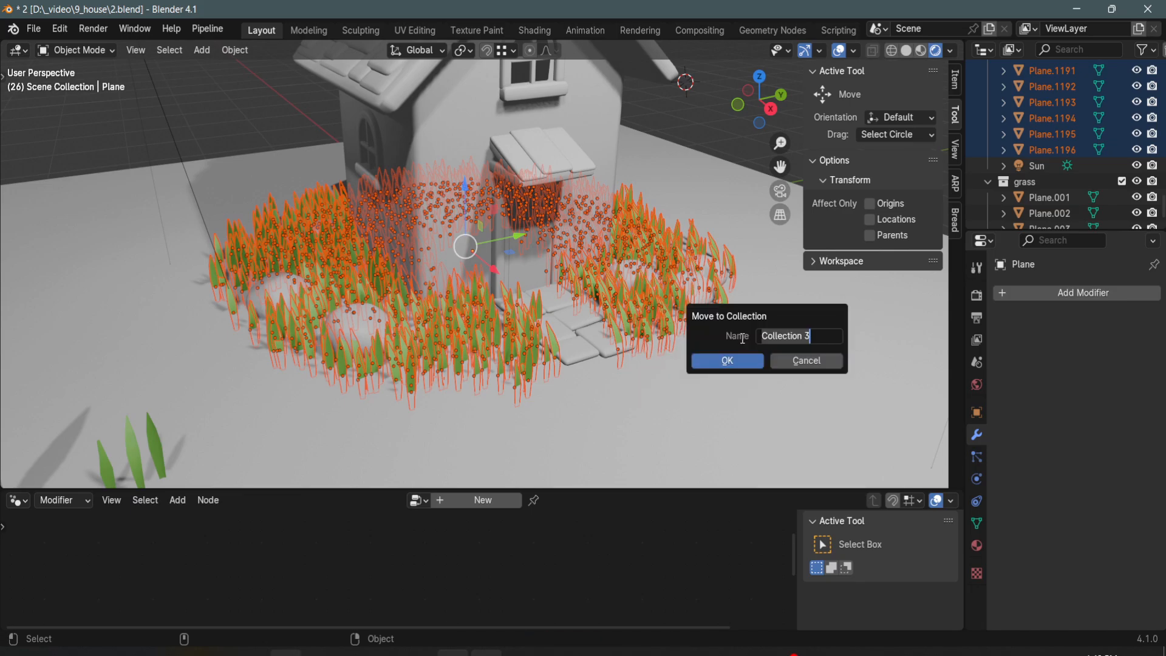
type("grassnew")
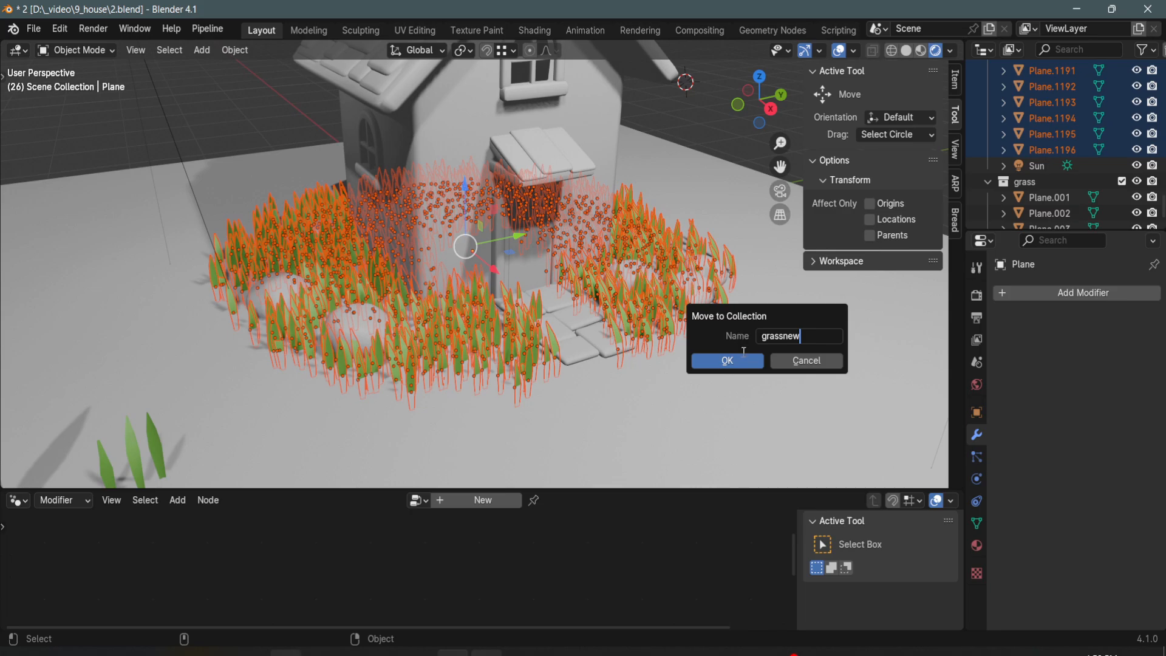
left_click(742, 362)
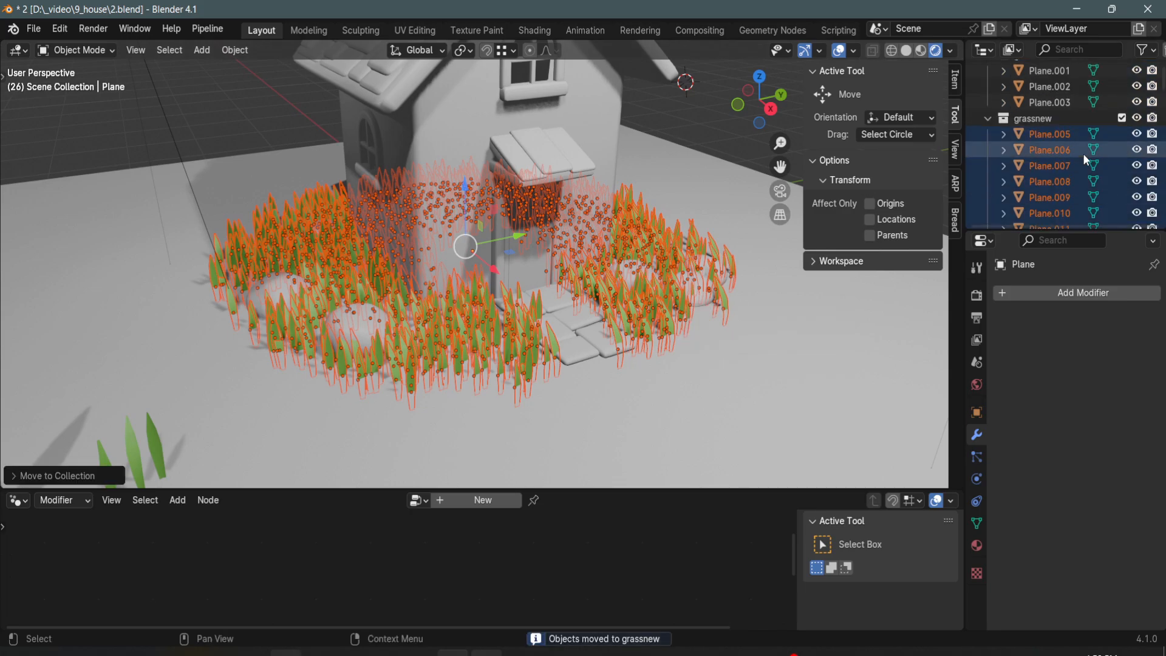
scroll(1002, 146, "up", 3)
left_click(988, 119)
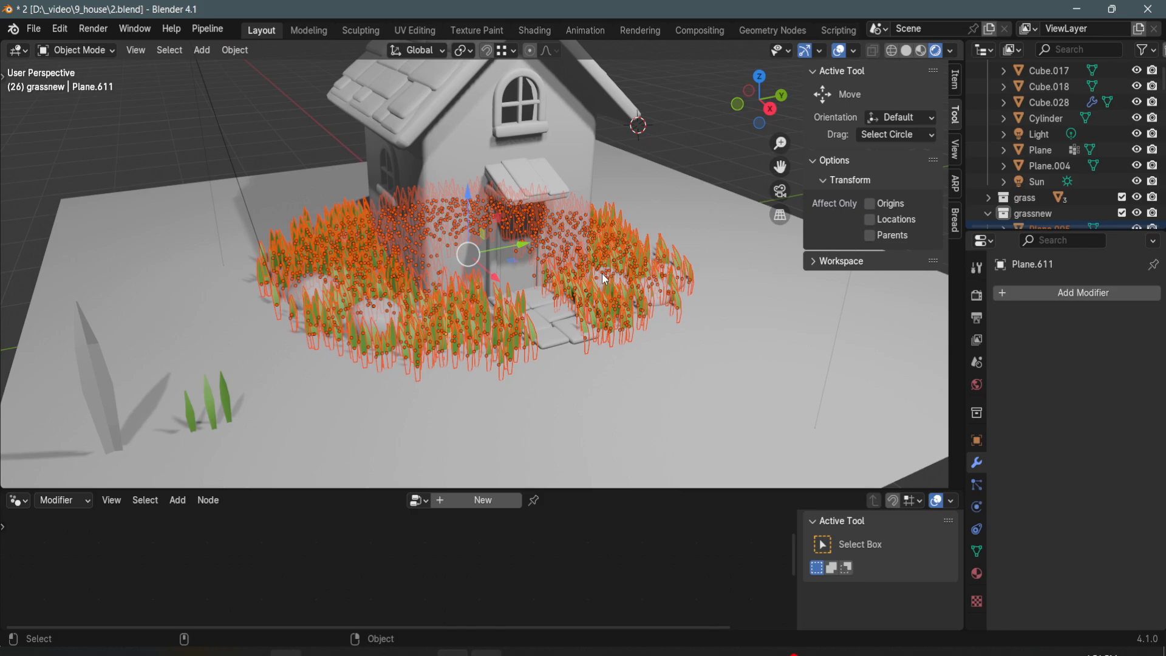
- Try to join the scattered grass blades into one object
left_click(283, 140)
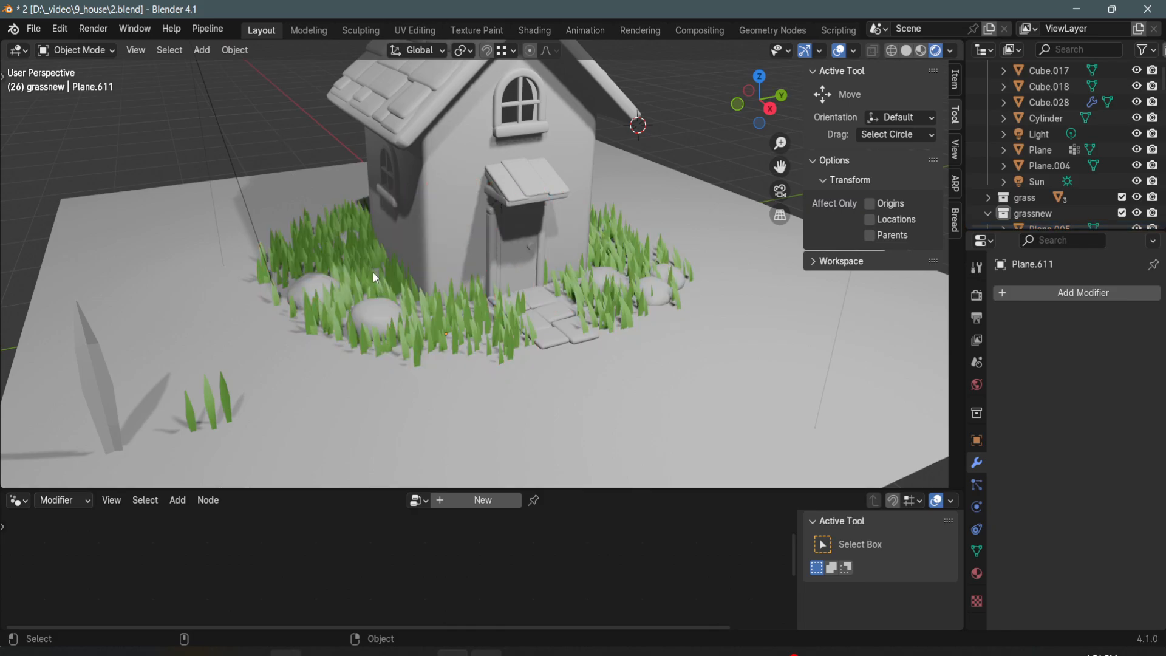
key("ctrl+z")
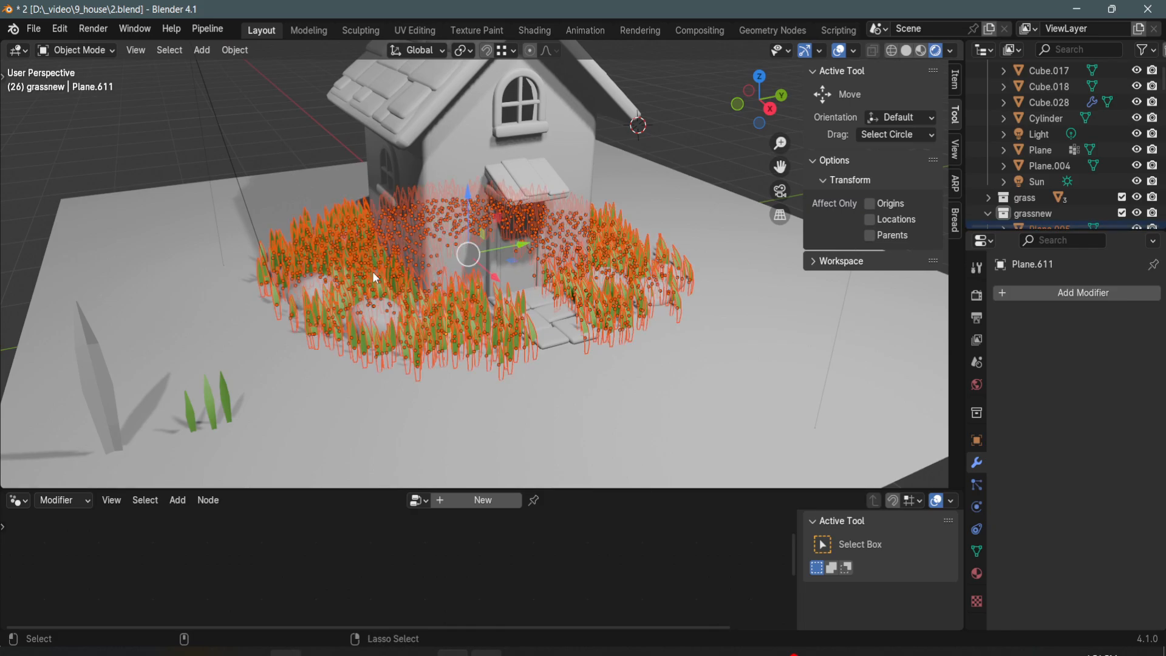
key("ctrl+z")
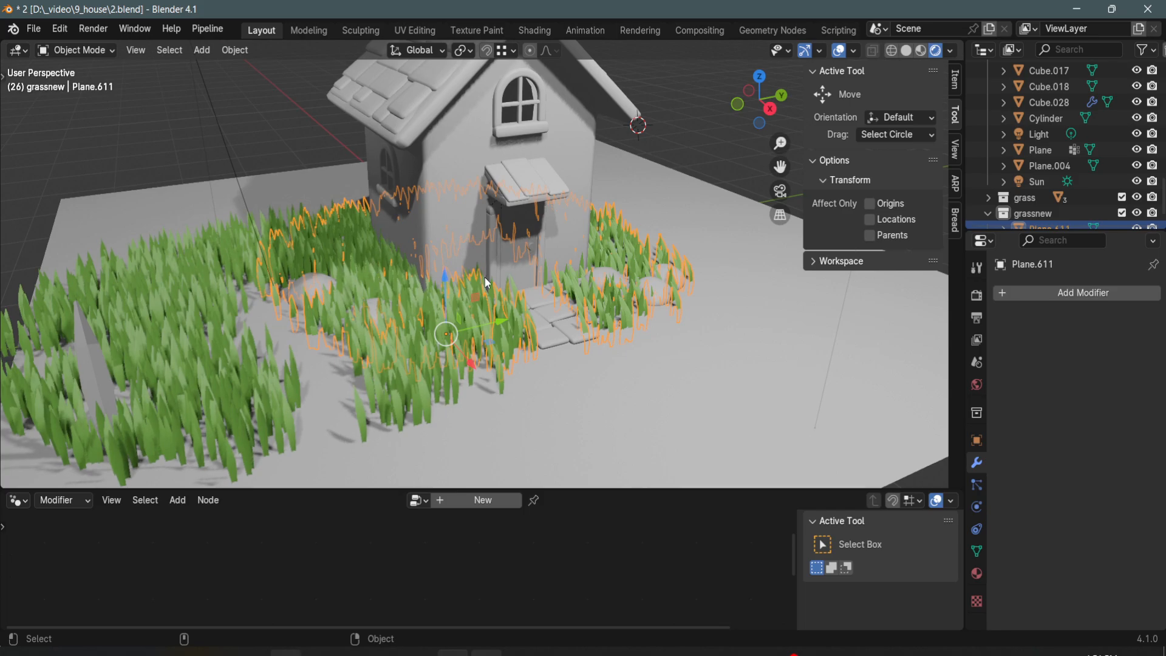
key("ctrl+z")
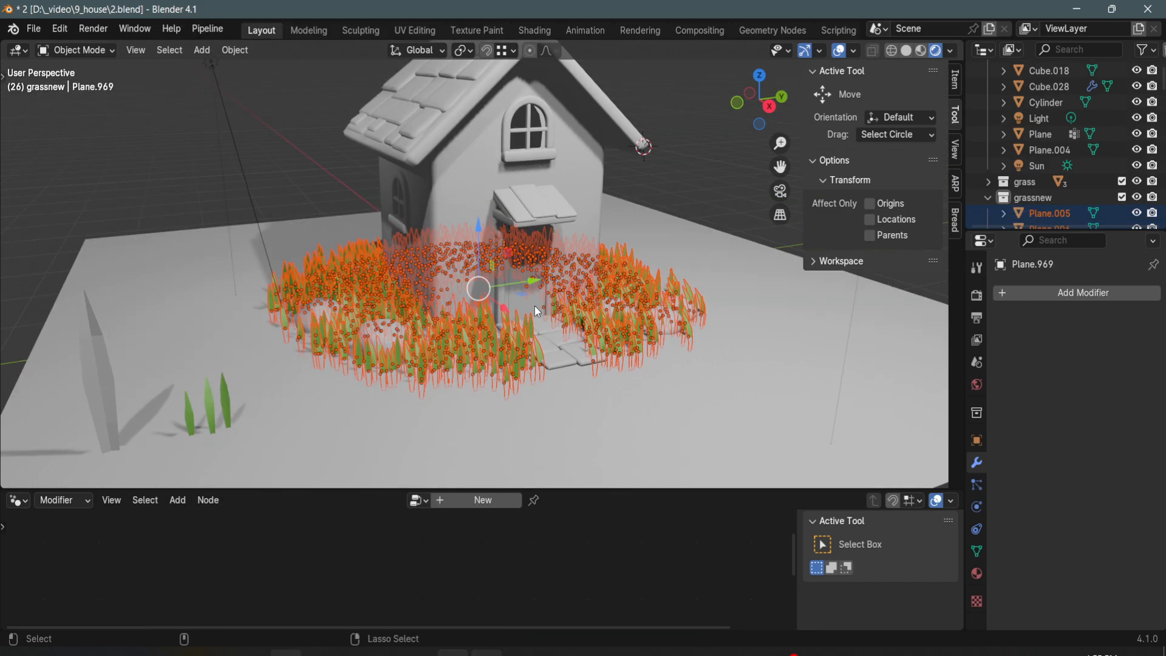
key("ctrl+j")
middle_click_drag(537, 297, 557, 333)
middle_click_drag(539, 331, 534, 382, "ctrl")
middle_click_drag(537, 372, 560, 272, "shift")
key("a")
scroll(574, 272, "down", 3)
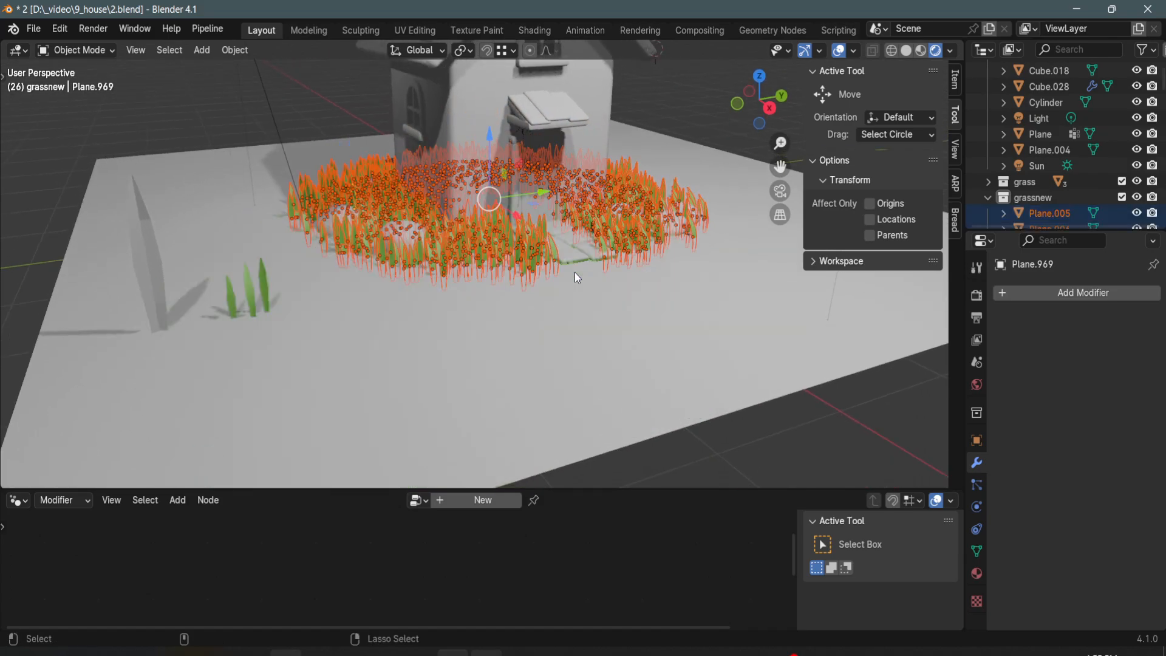
middle_click_drag(563, 217, 430, 244)
- Select all objects in the grassnew collection and make them single user for Object & Data
left_click(289, 142)
left_click(1054, 198)
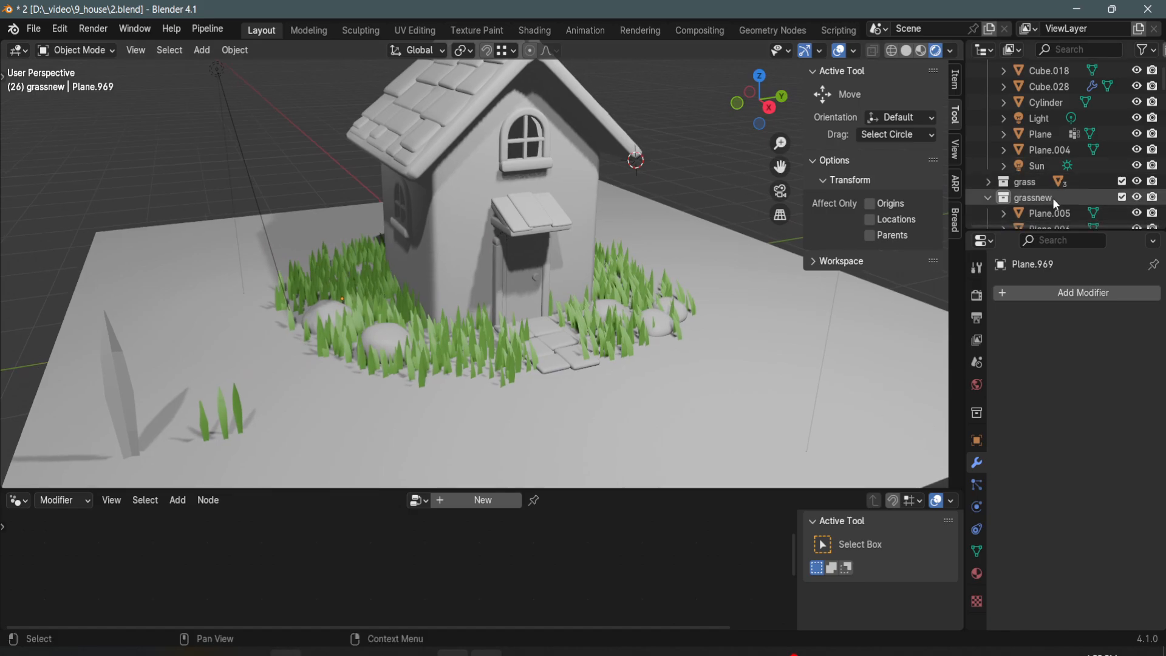
right_click(1053, 197)
left_click(973, 199)
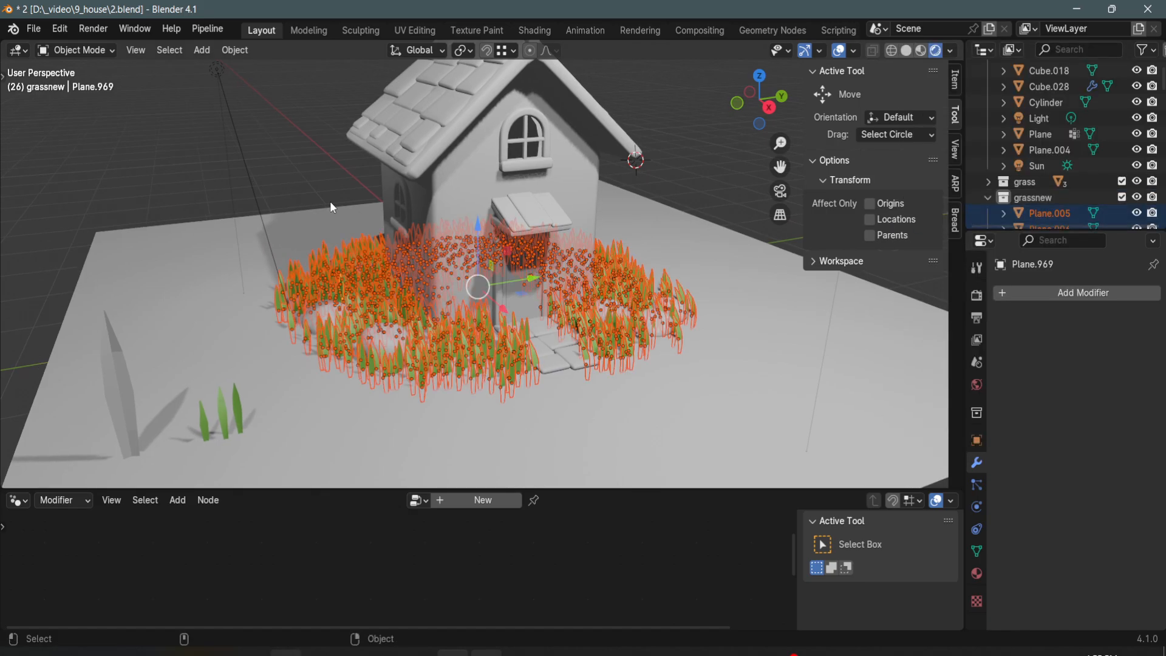
left_click(227, 50)
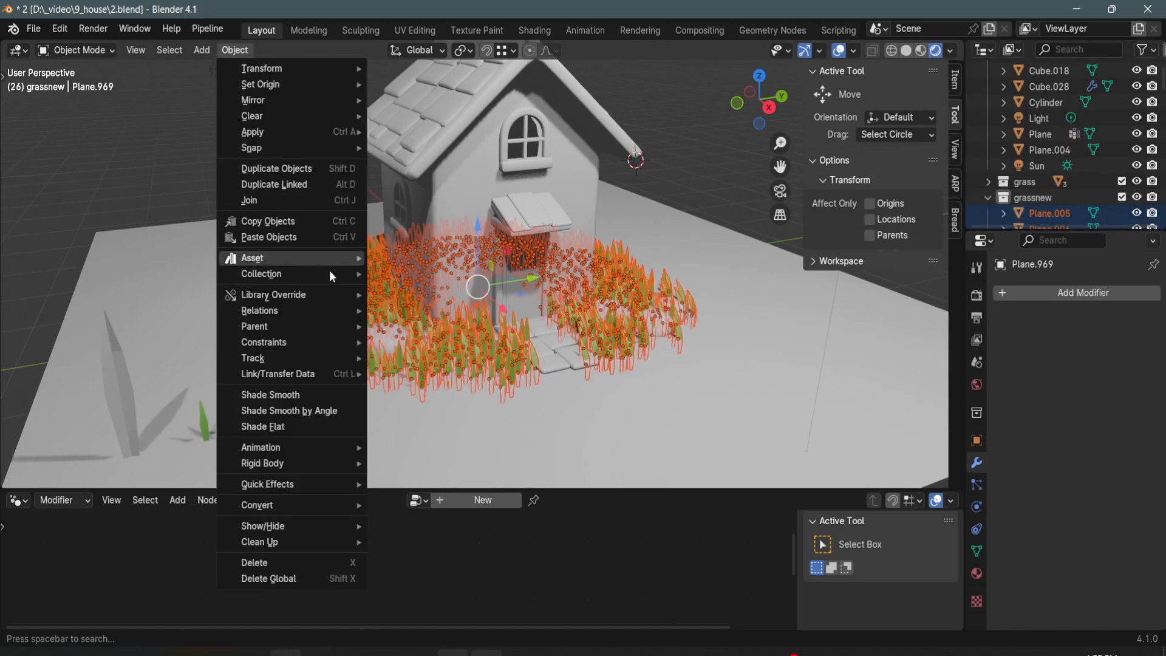
mouse_move(341, 313)
mouse_move(483, 345)
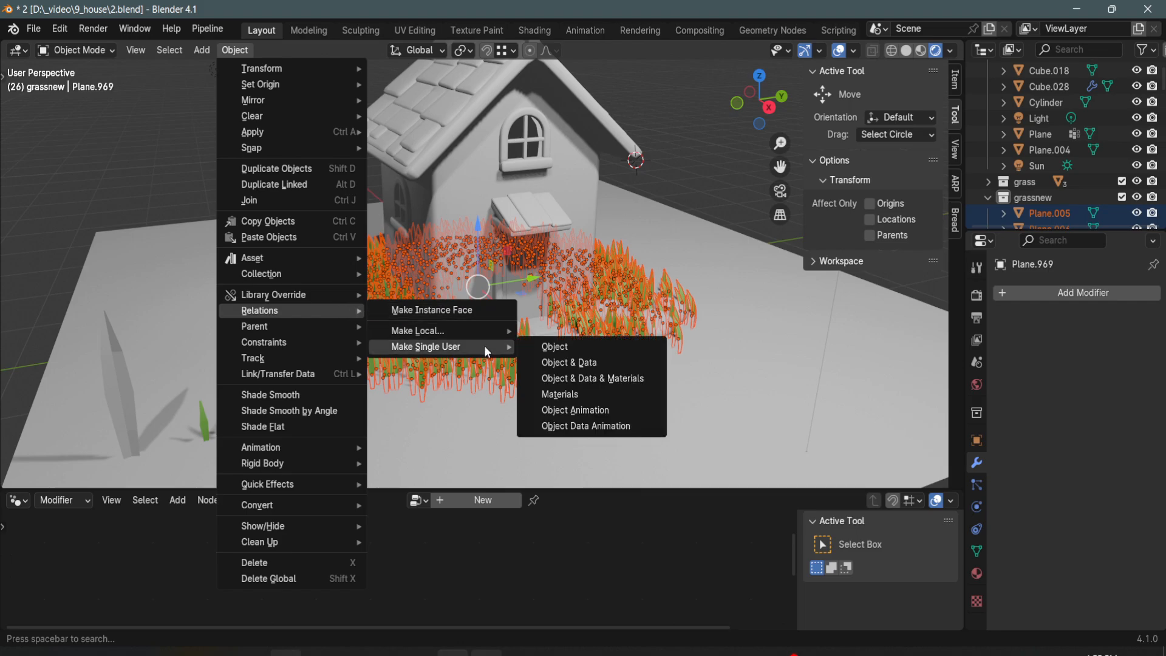
left_click(607, 363)
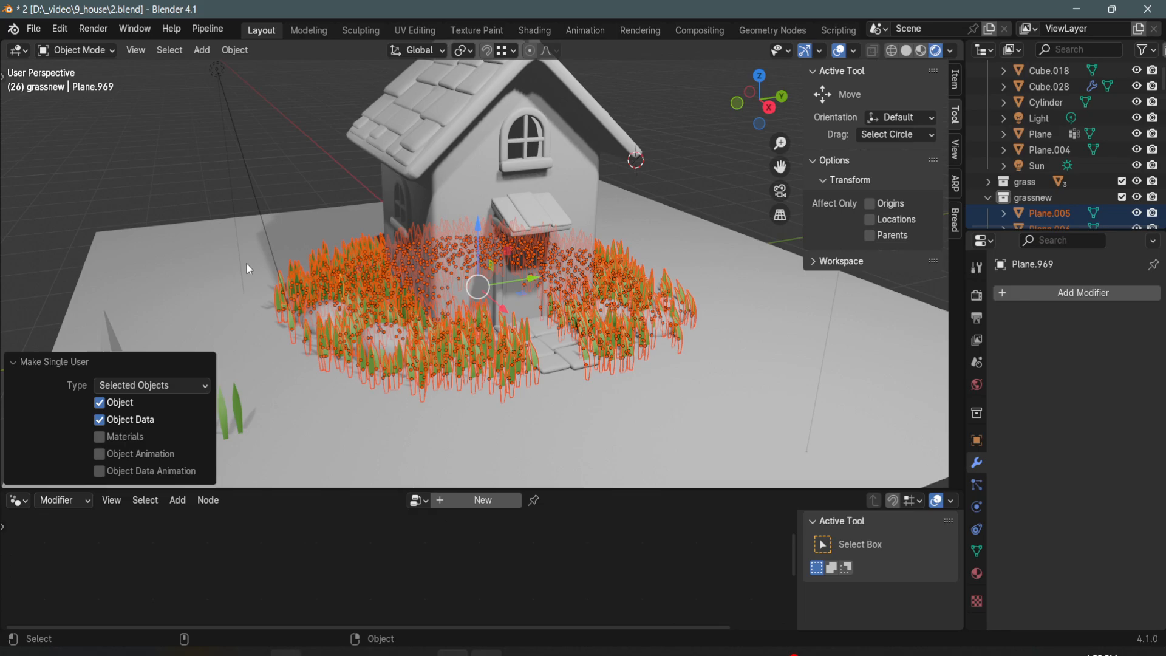
- Reselect all objects in the grassnew collection and join them into a single object
left_click(234, 176)
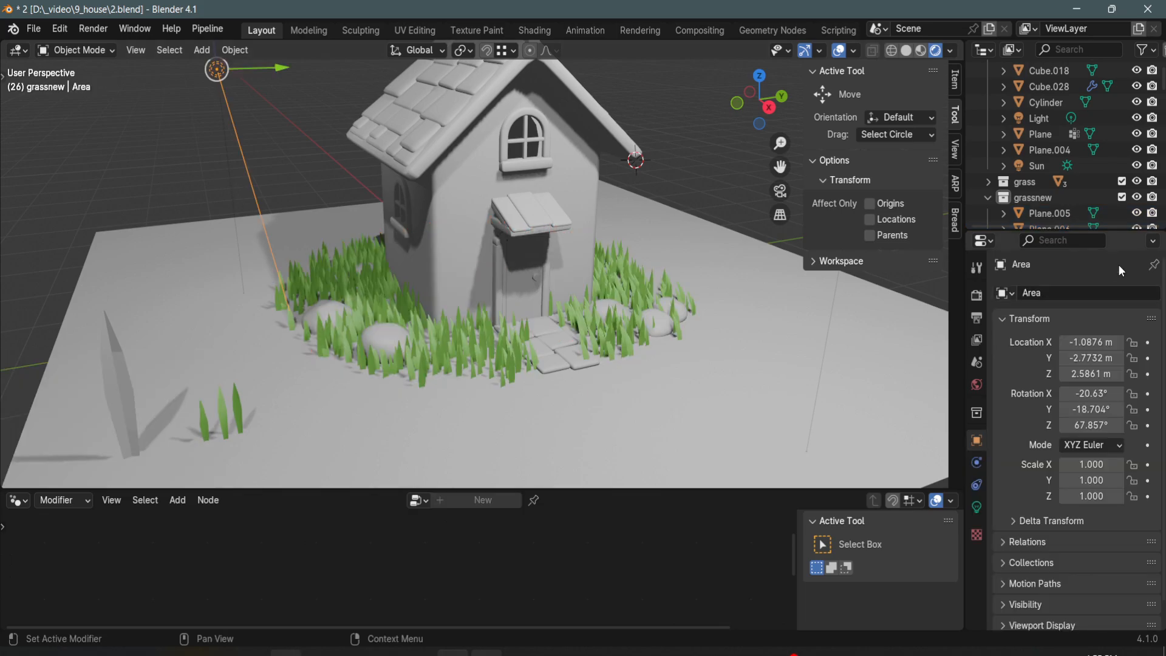
right_click(1053, 205)
left_click(1045, 193)
left_click(234, 50)
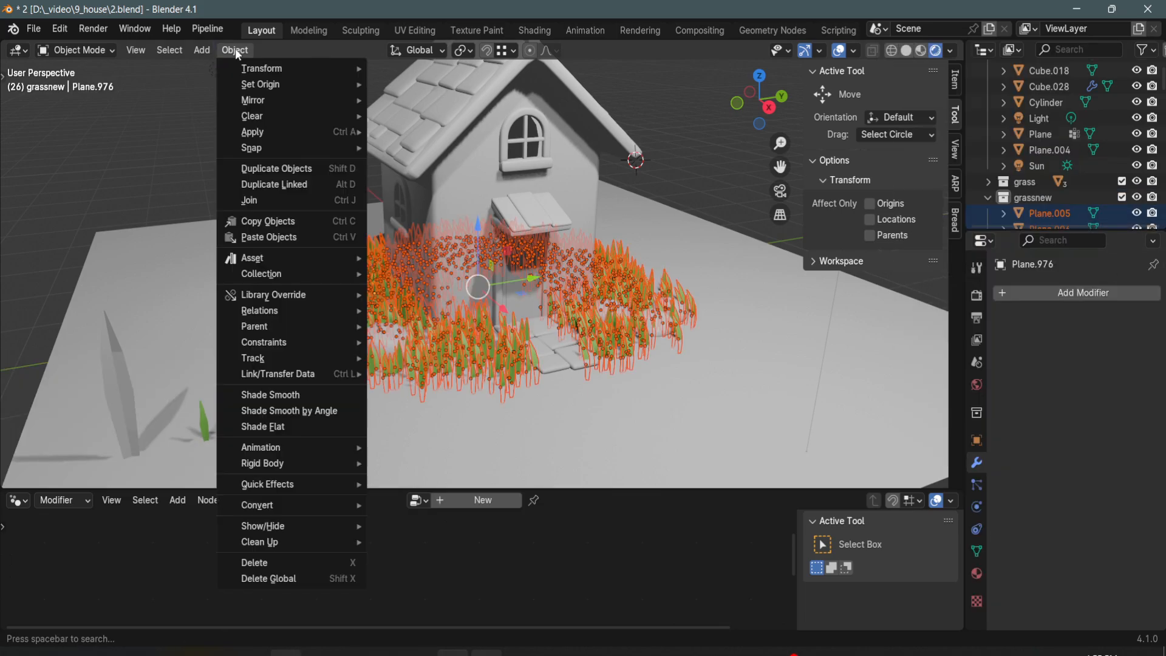
left_click(271, 202)
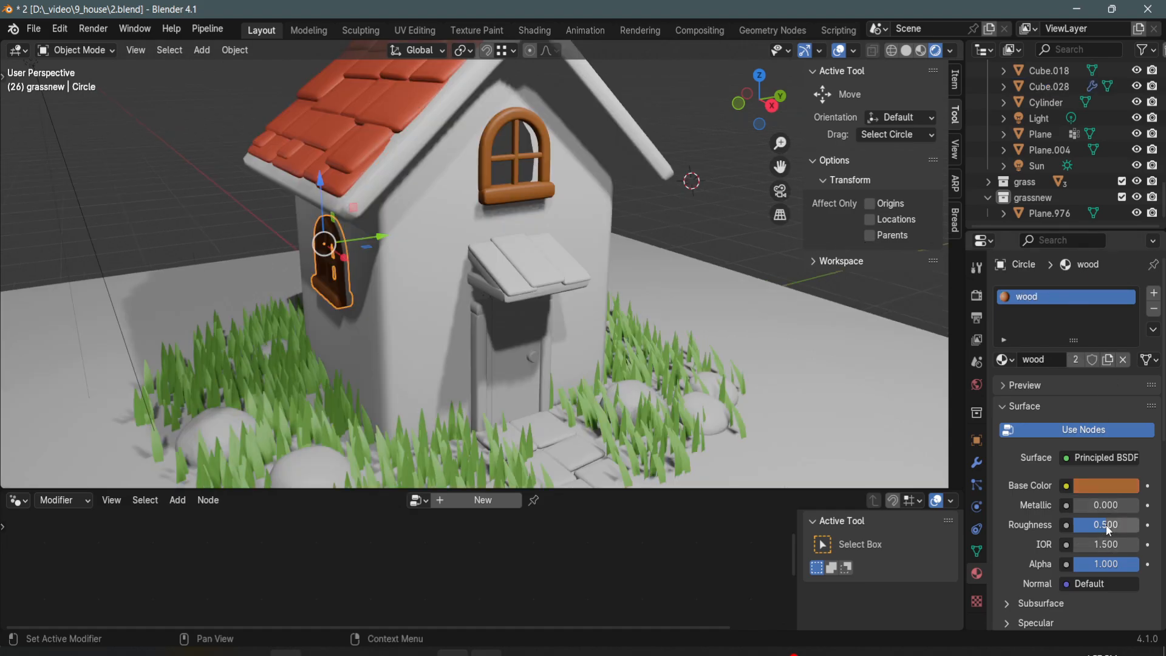
- Set the wood material's roughness to 0.7 and link it from the front window to the door, door frame and porch roof supports
left_click_drag(1108, 529, 1127, 530)
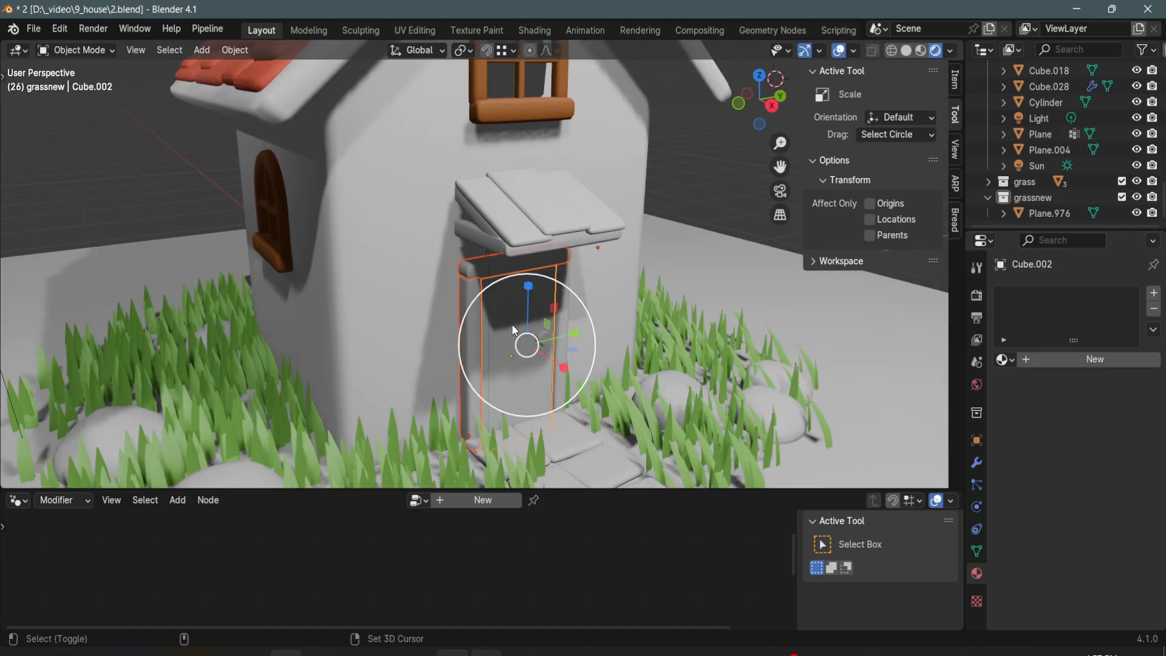
left_click(563, 311)
left_click(484, 242)
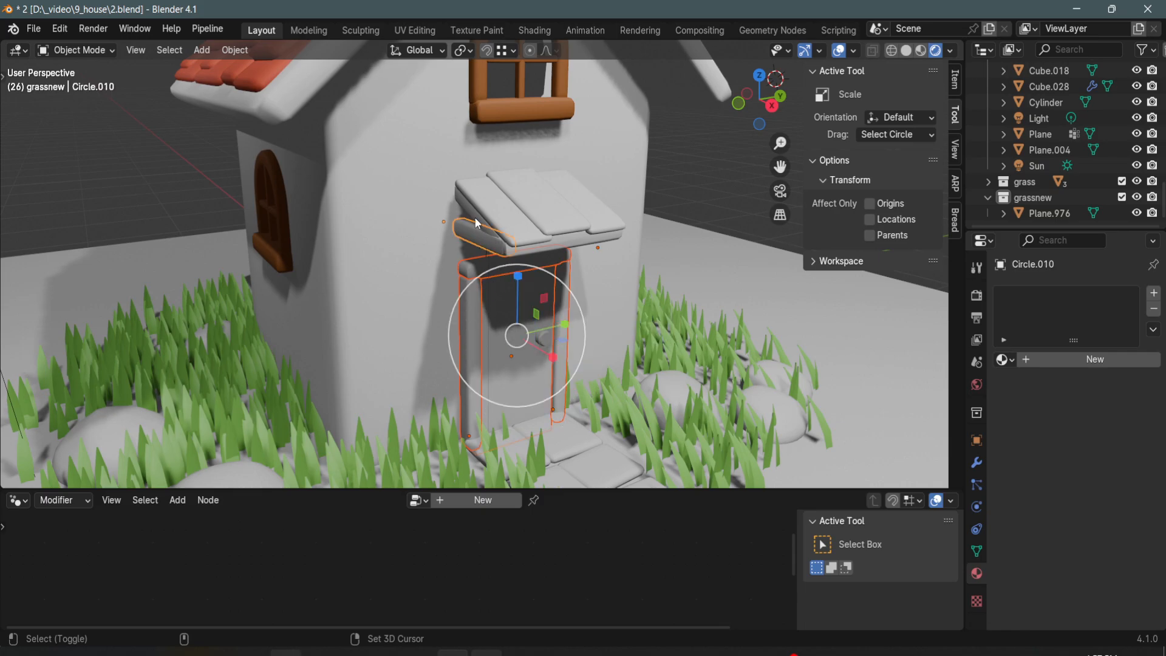
left_click(551, 248)
left_click(561, 241)
middle_click_drag(561, 241, 434, 232)
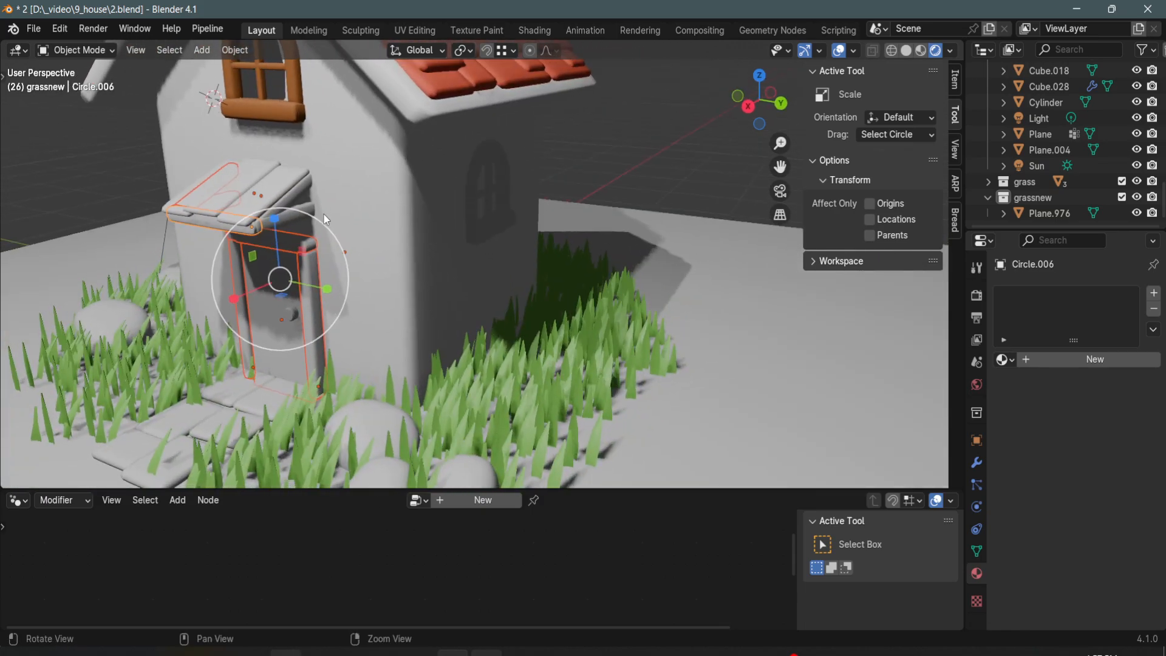
middle_click_drag(309, 195, 358, 203, "shift")
scroll(340, 196, "up", 4)
left_click(260, 163, "shift")
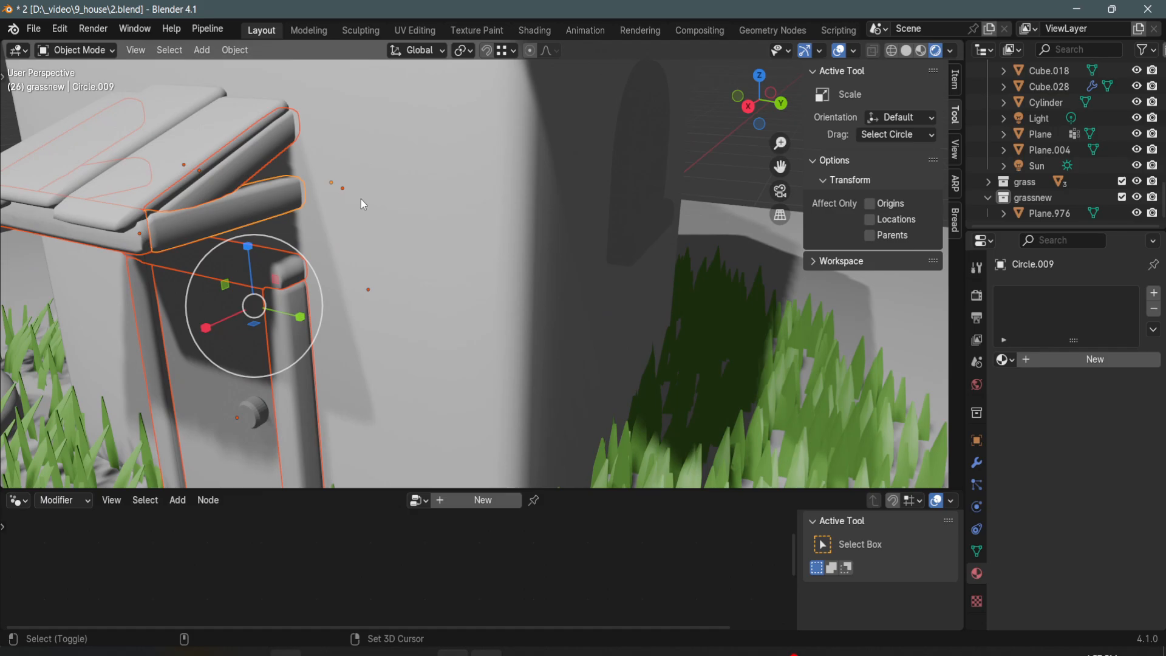
scroll(389, 224, "down", 5)
left_click(577, 246, "shift")
middle_click_drag(416, 200, 508, 230)
middle_click_drag(636, 277, 549, 216, "shift")
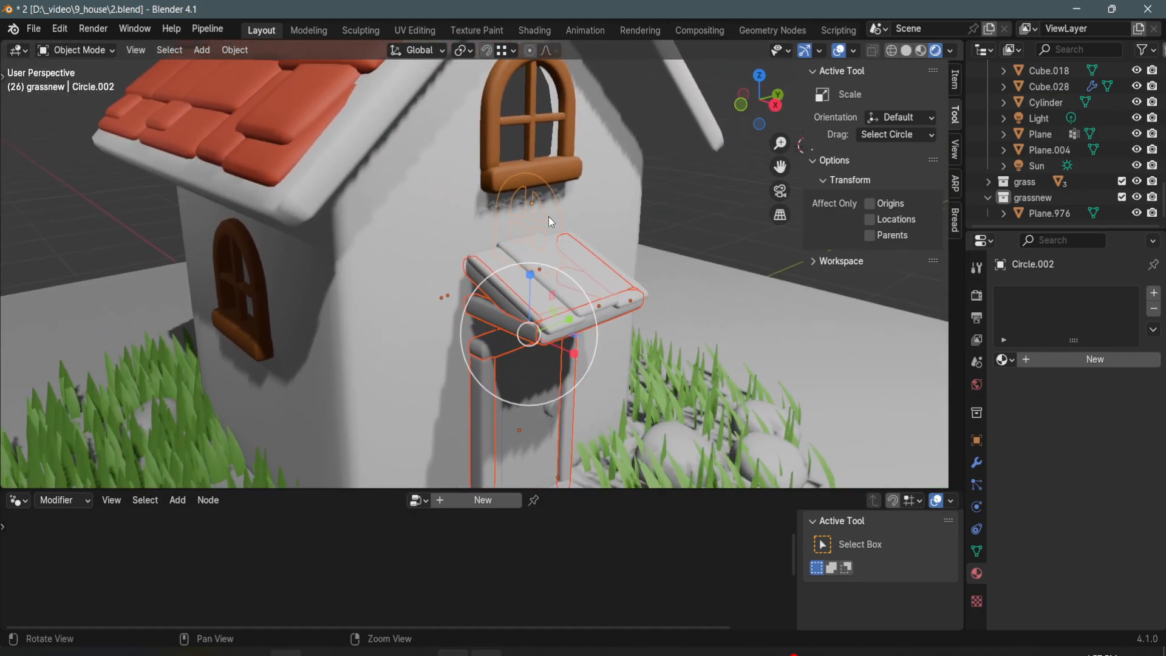
left_click(552, 176, "shift")
key("ctrl+l")
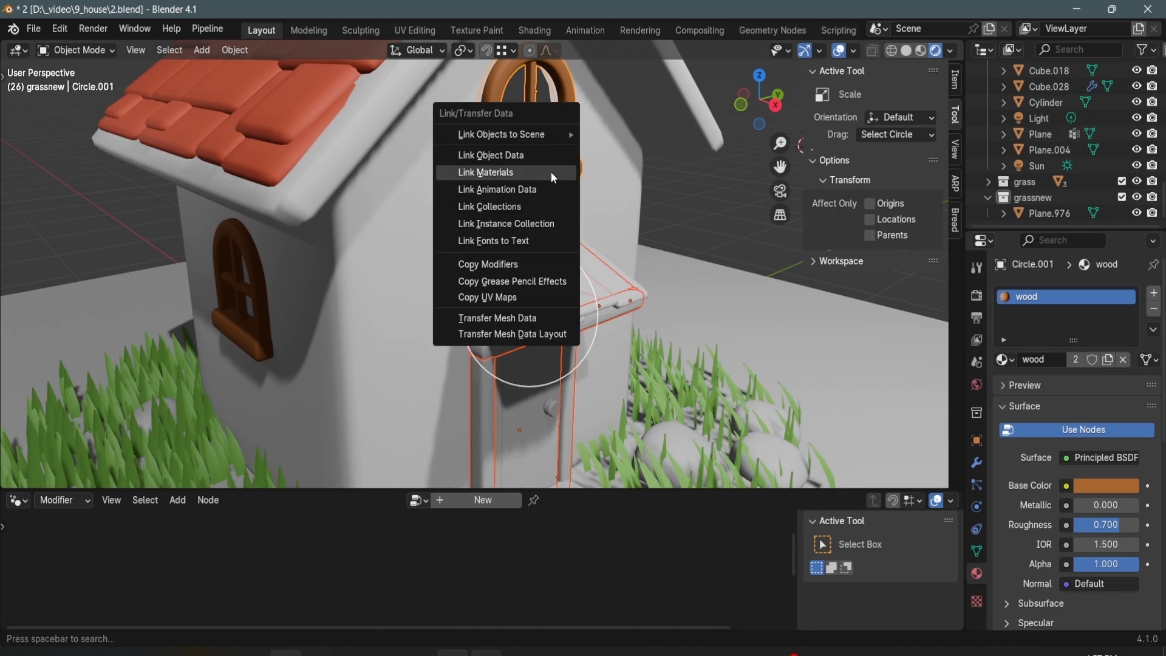
left_click(552, 173)
scroll(565, 229, "down", 4)
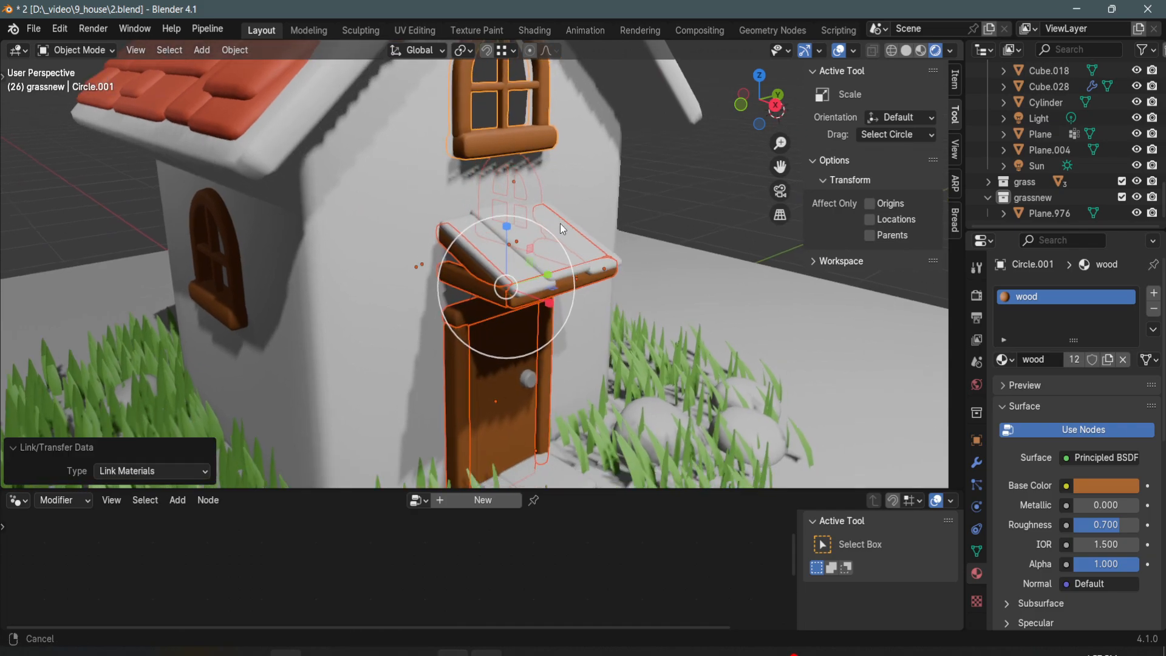
- Link the roof's shingles material to the three planks covering the porch roof
key("g")
left_click(646, 228)
middle_click_drag(565, 276, 499, 264)
scroll(511, 229, "up", 2)
left_click(488, 263)
left_click(511, 256, "shift")
left_click(537, 253, "shift")
left_click(355, 155, "shift")
key("ctrl+l")
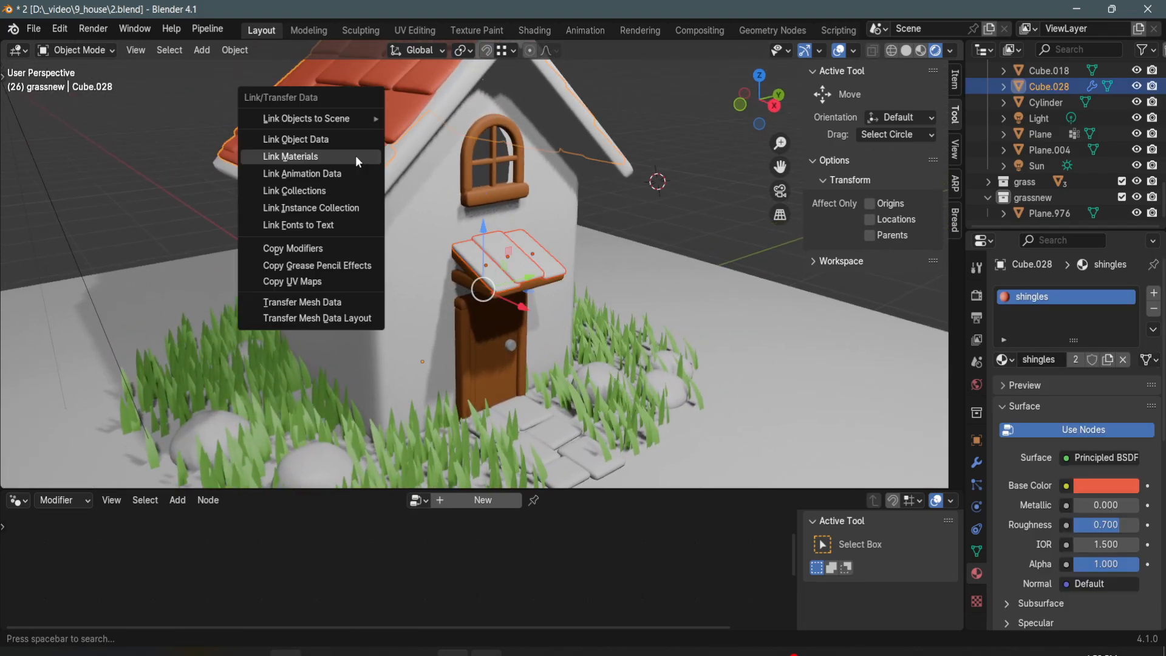
left_click(355, 155)
left_click(647, 231)
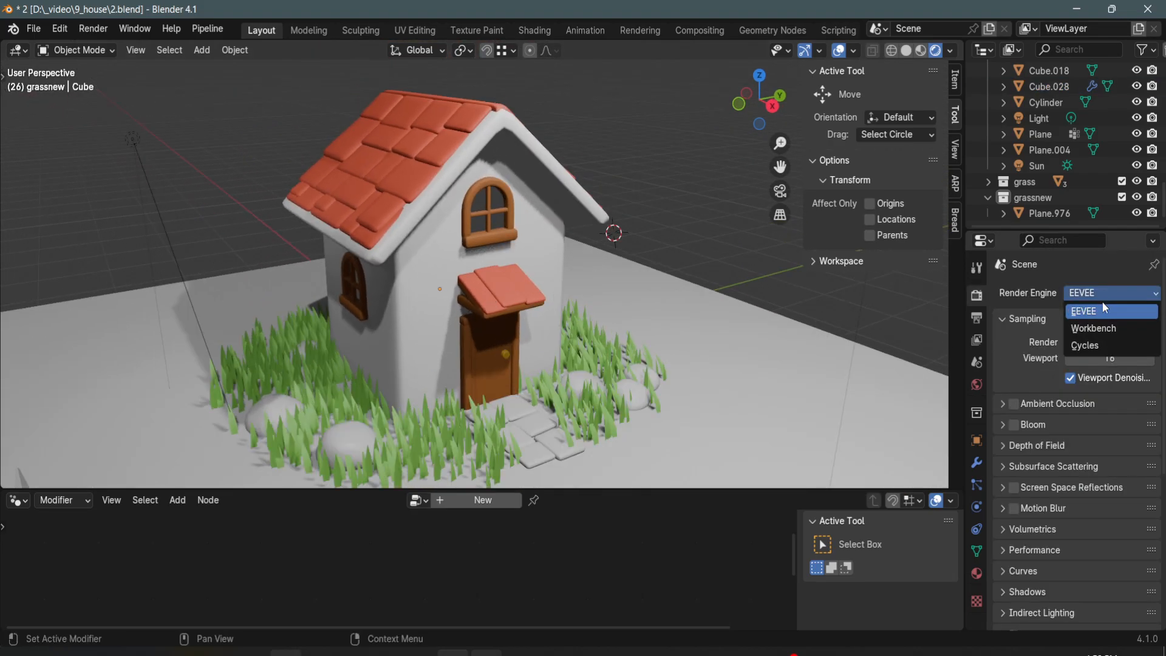
- Switch the render engine to Cycles and set the render max samples to 200
left_click(1087, 345)
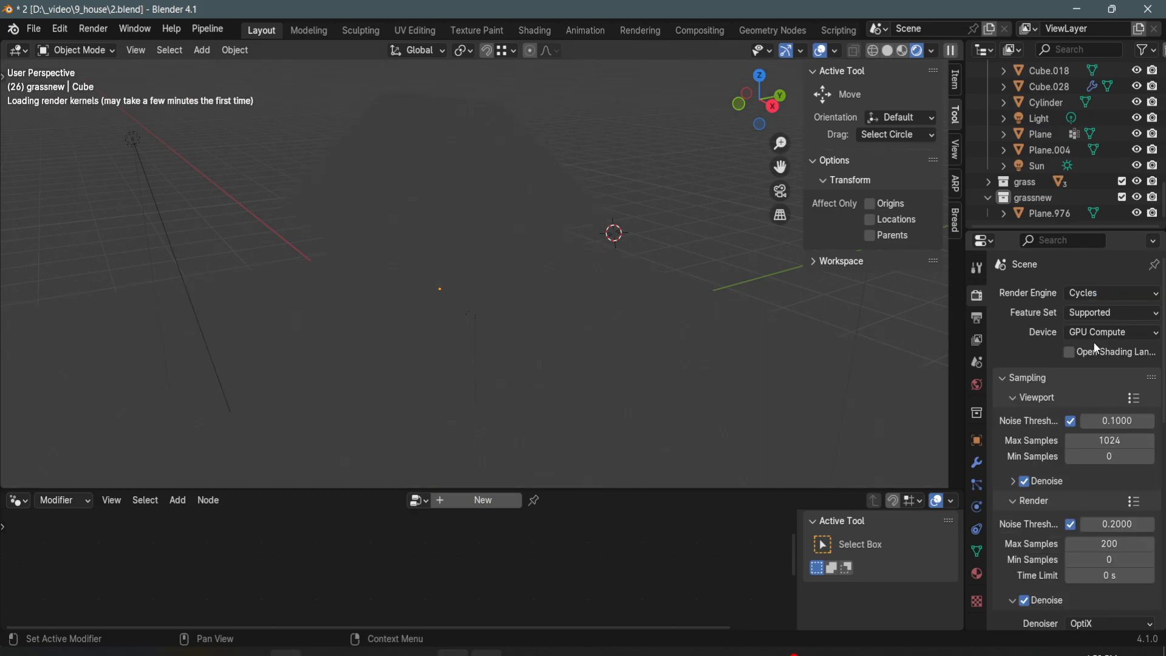
middle_click_drag(689, 365, 695, 360, "shift")
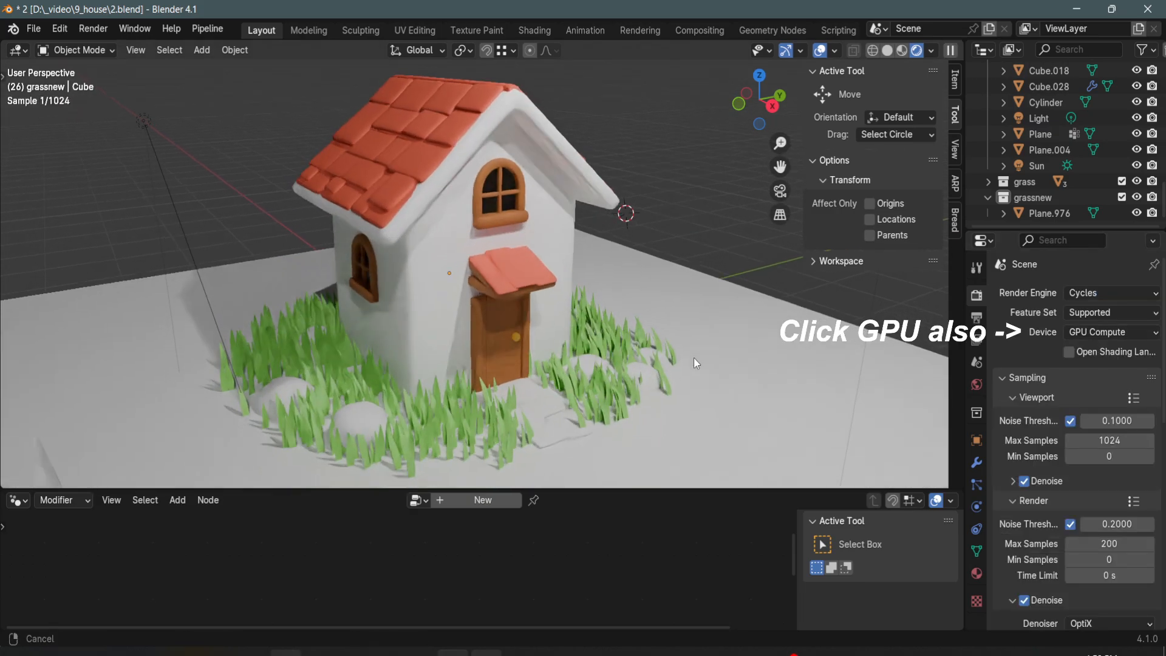
left_click(1128, 541)
type("1000")
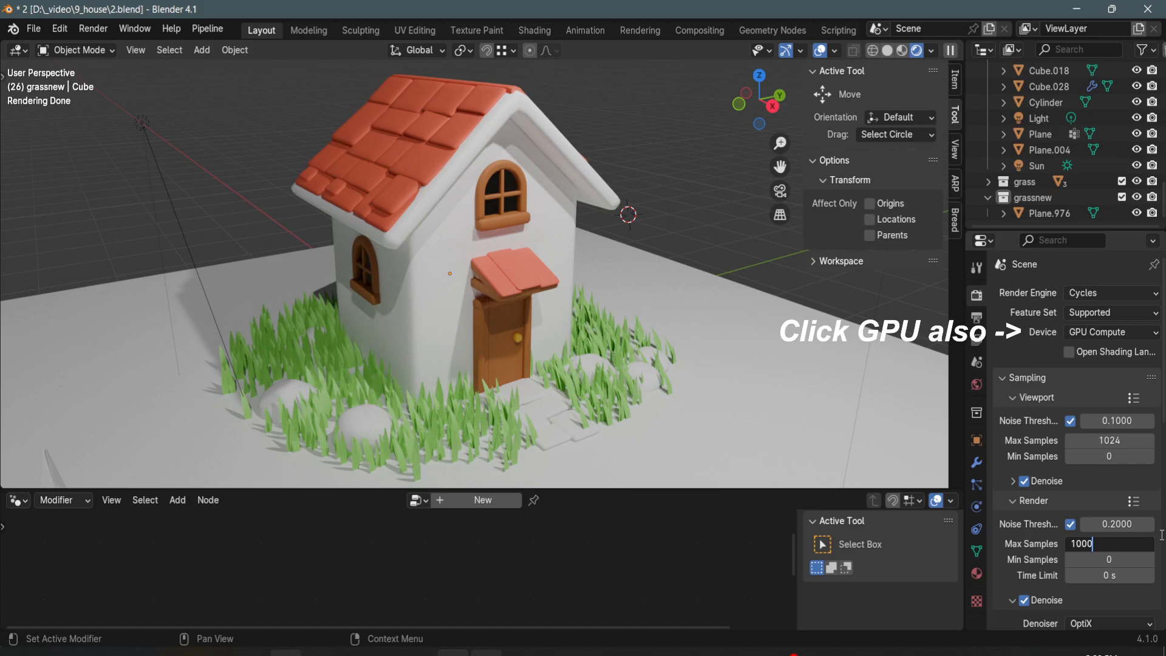
key("Return")
left_click(1110, 546)
type("2")
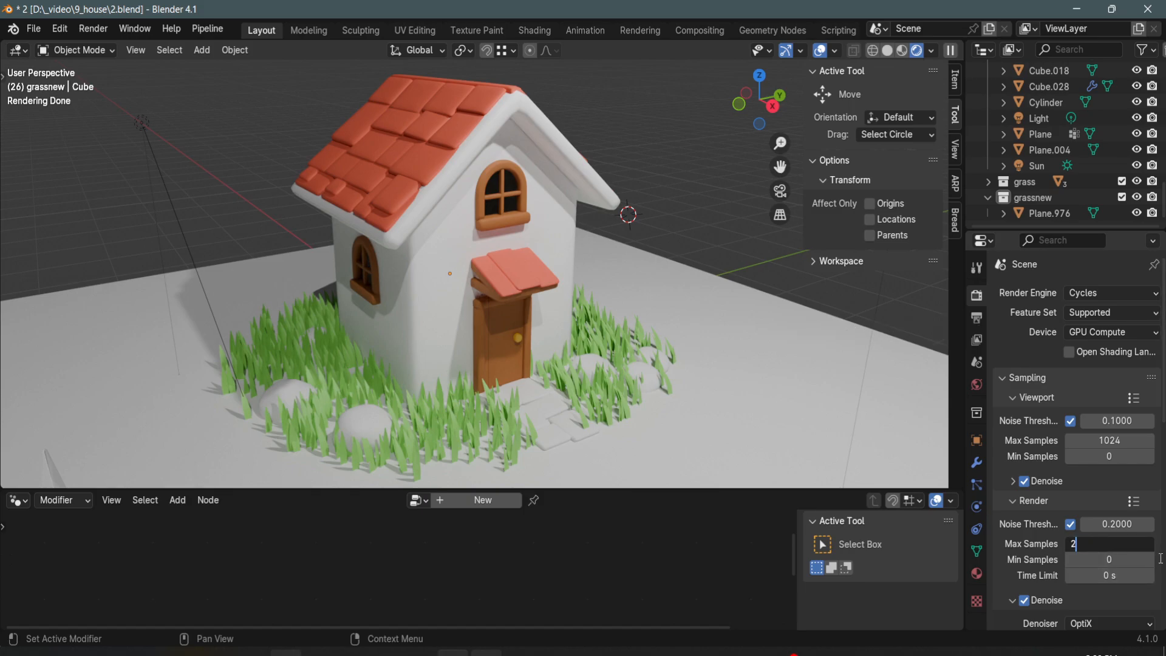
type("00")
key("Return")
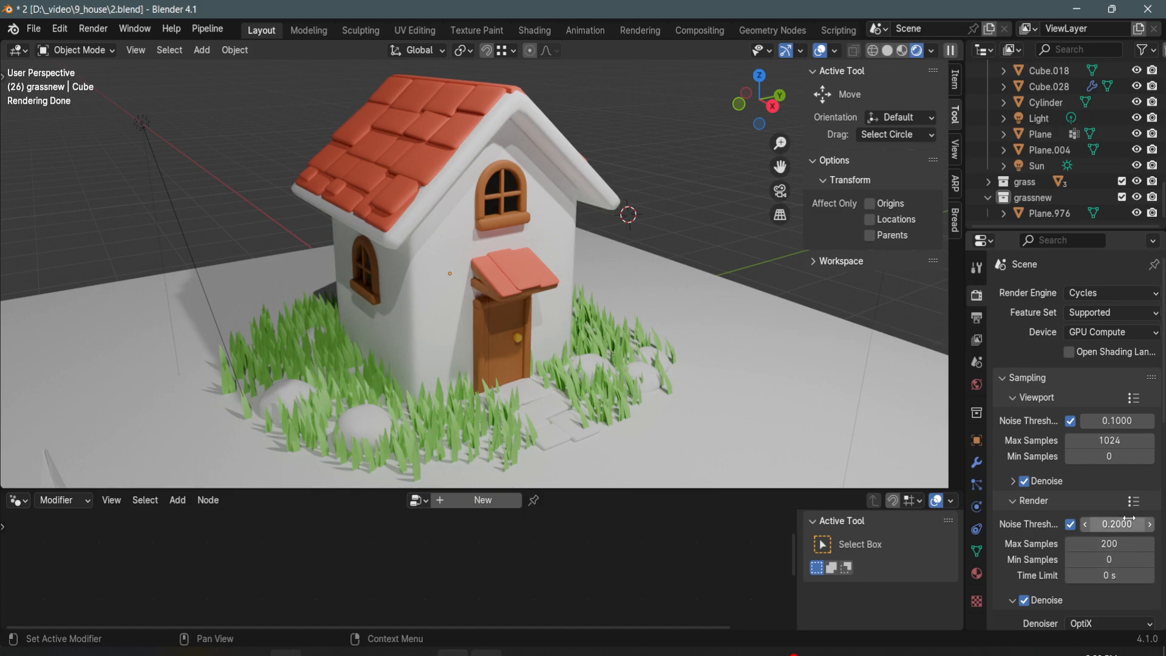
- Try a render noise threshold of 0.02, and set it back to 0.2
double_click(1125, 523)
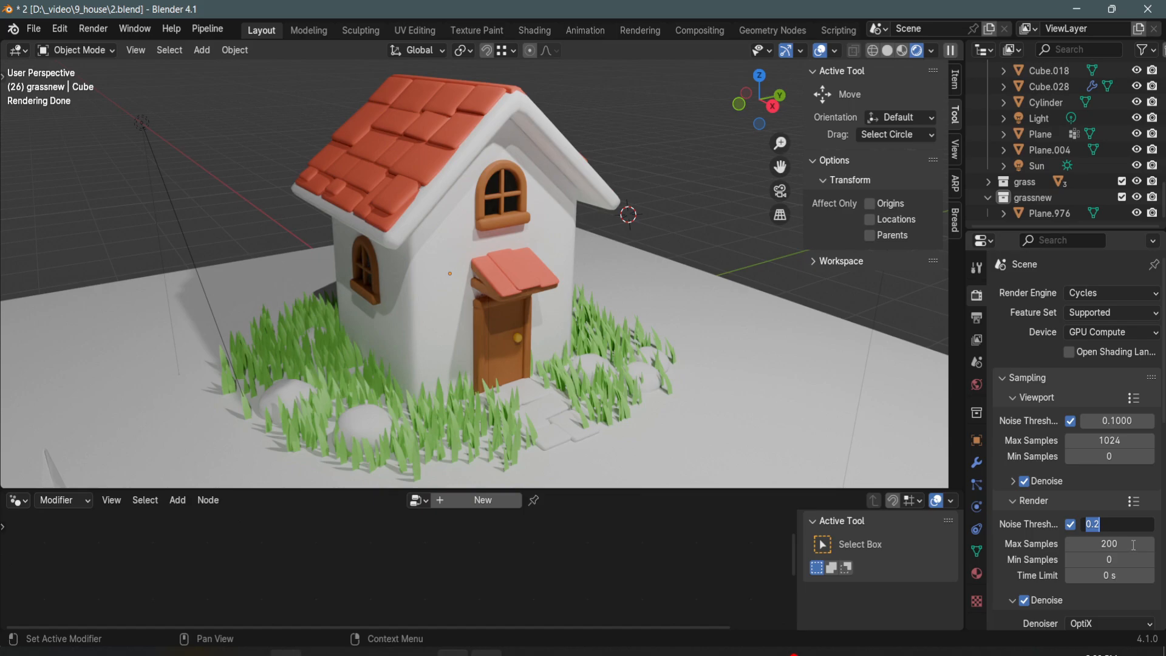
type(".02")
key("Return")
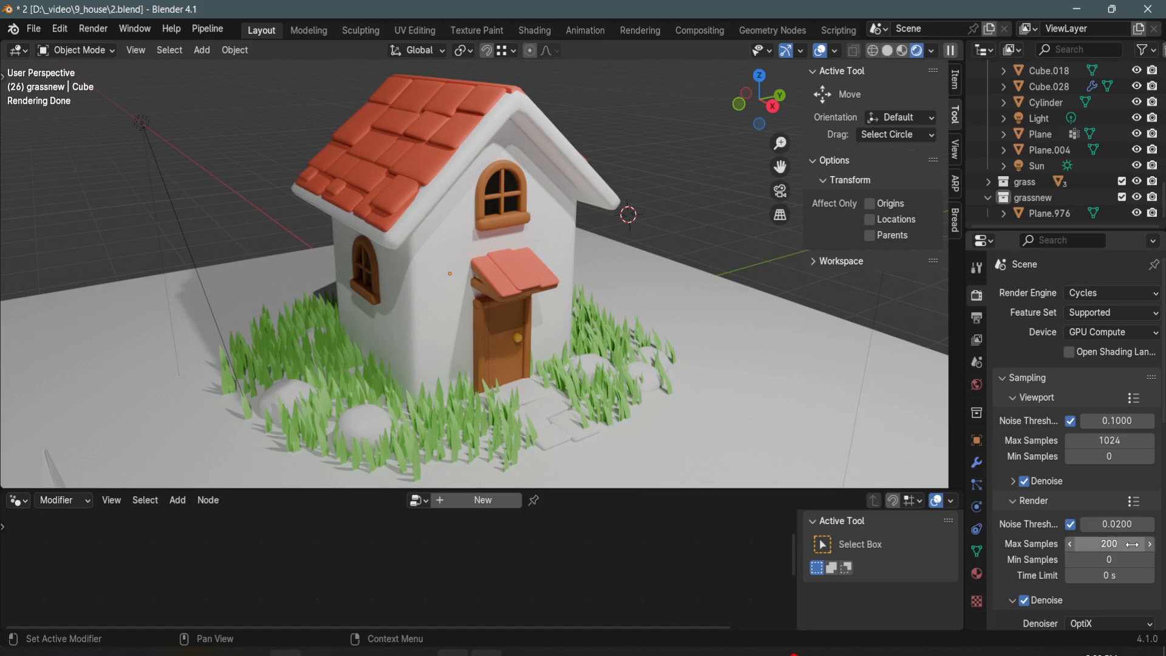
double_click(1124, 524)
key("BackSpace")
type(".2")
key("Return")
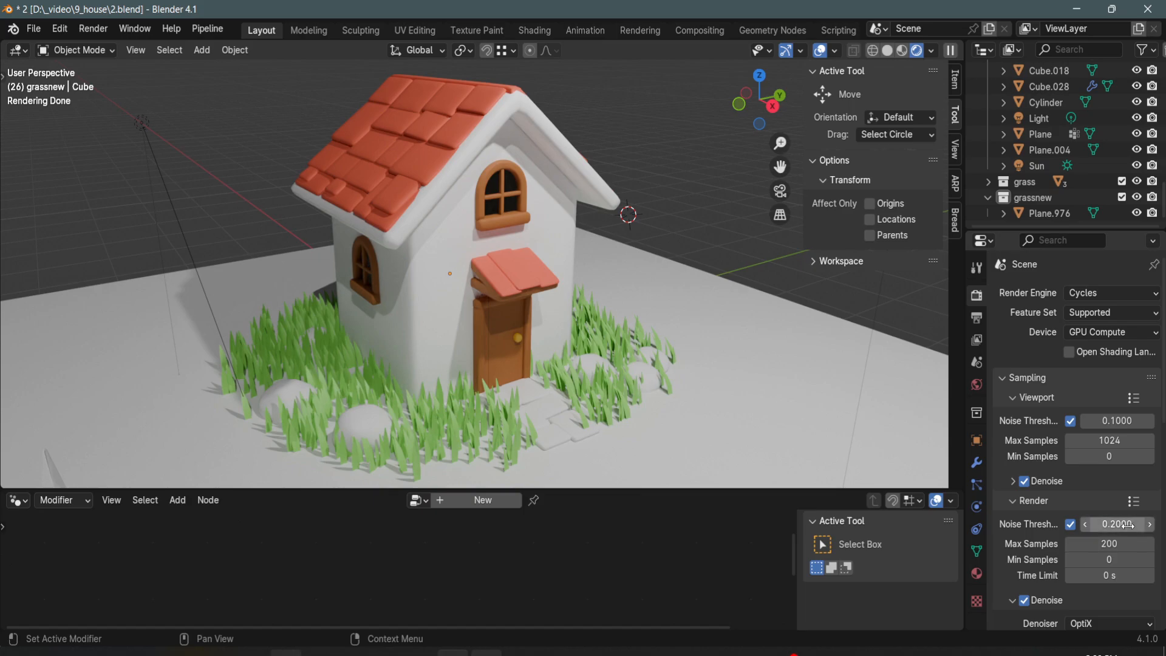
- Keep render denoising enabled, choose OpenImageDenoise as its denoiser and reopen the denoiser choices
scroll(1032, 516, "down", 3)
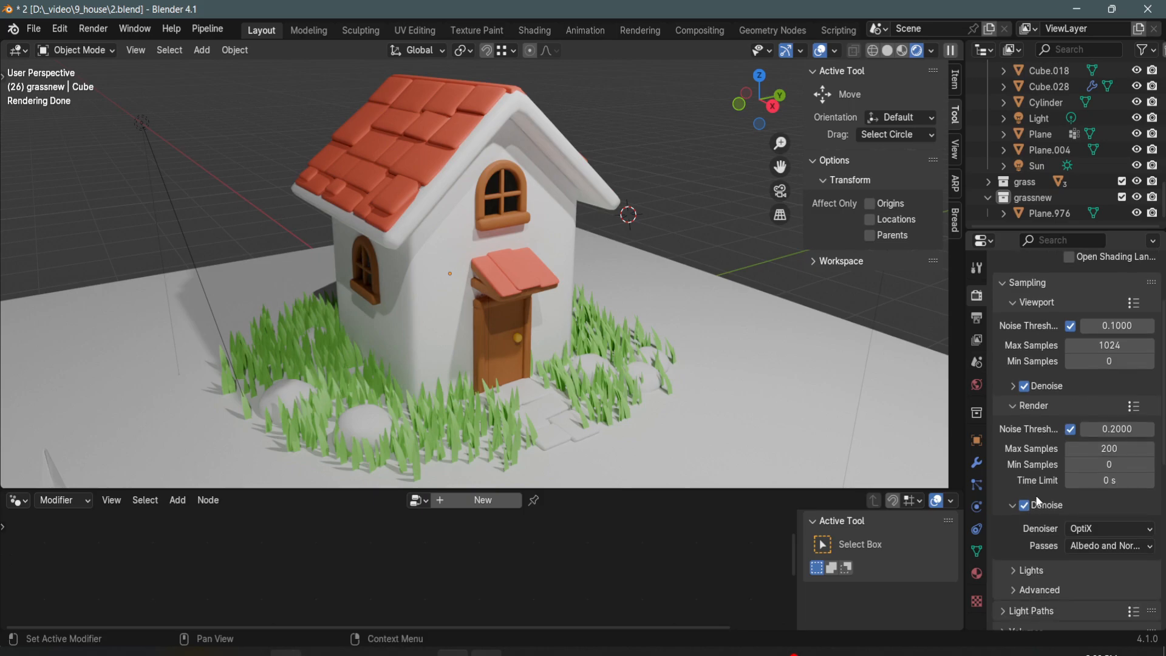
left_click(1025, 508)
left_click(1023, 505)
left_click(1124, 530)
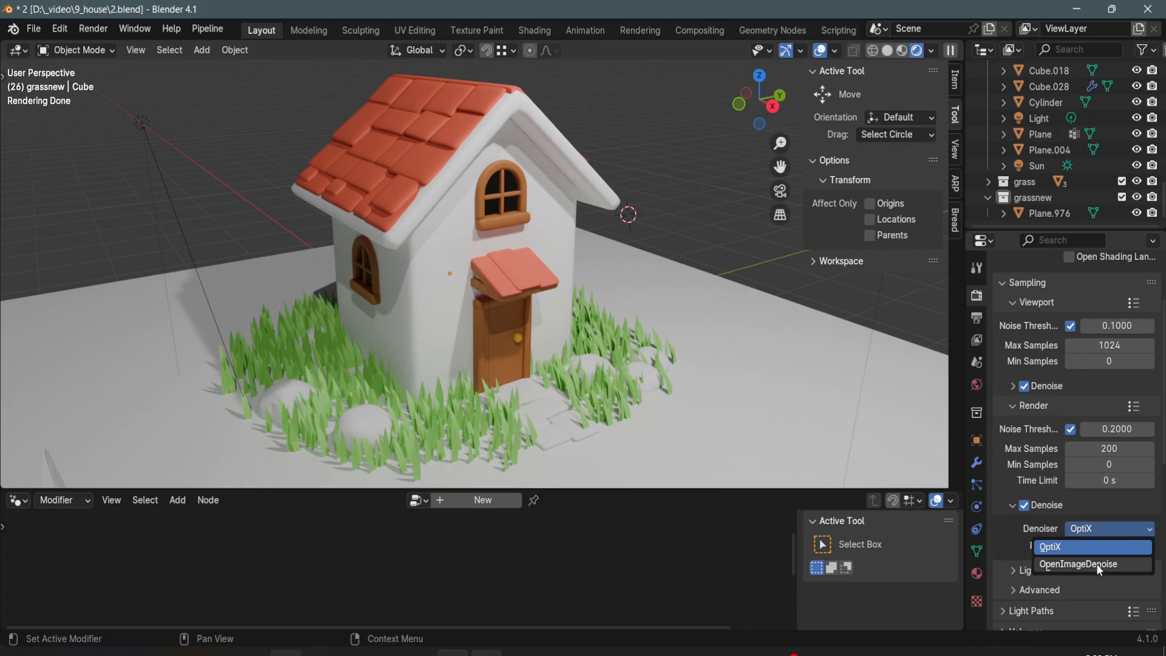
left_click(1096, 563)
left_click(1115, 530)
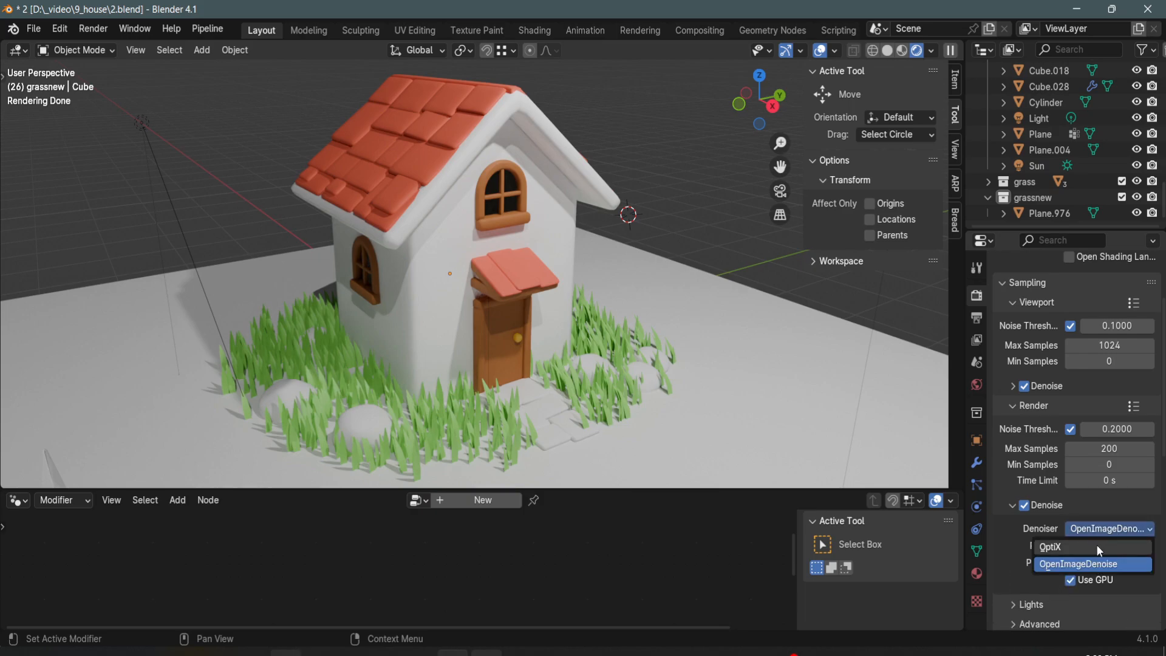
- Set the color management view transform to Raw
left_click(1094, 501)
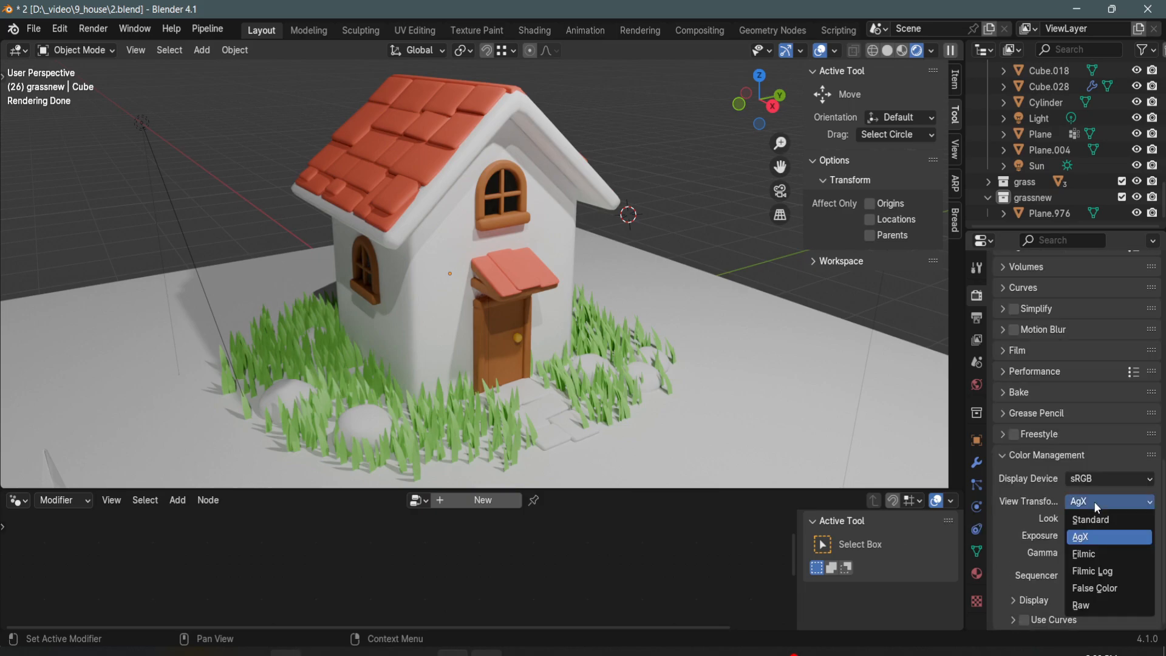
left_click(1091, 598)
scroll(683, 338, "down", 1)
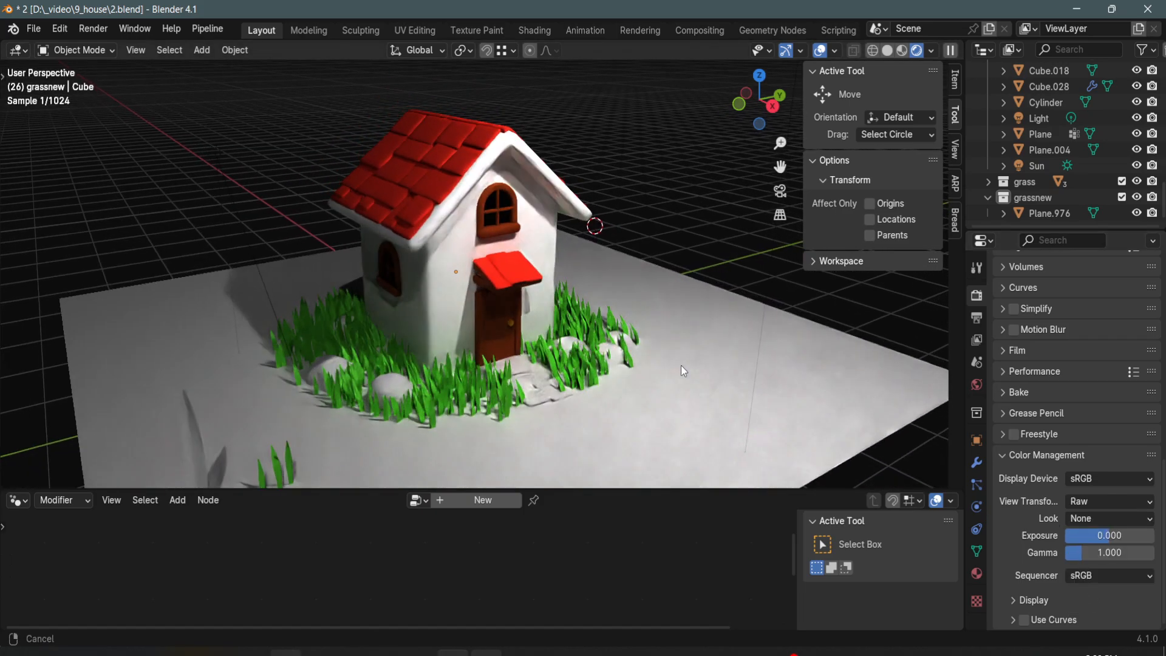
scroll(691, 353, "down", 1)
scroll(600, 379, "down", 1)
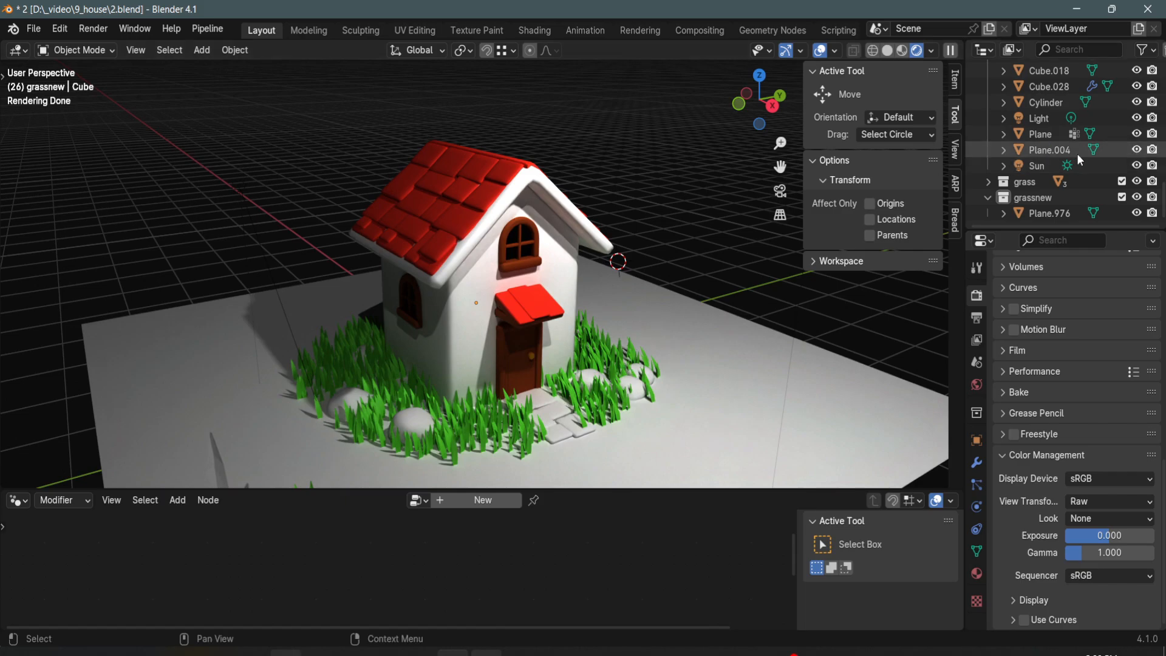
- Move the Sun light out from the front of the house and raise it to about roof height
left_click(1037, 164)
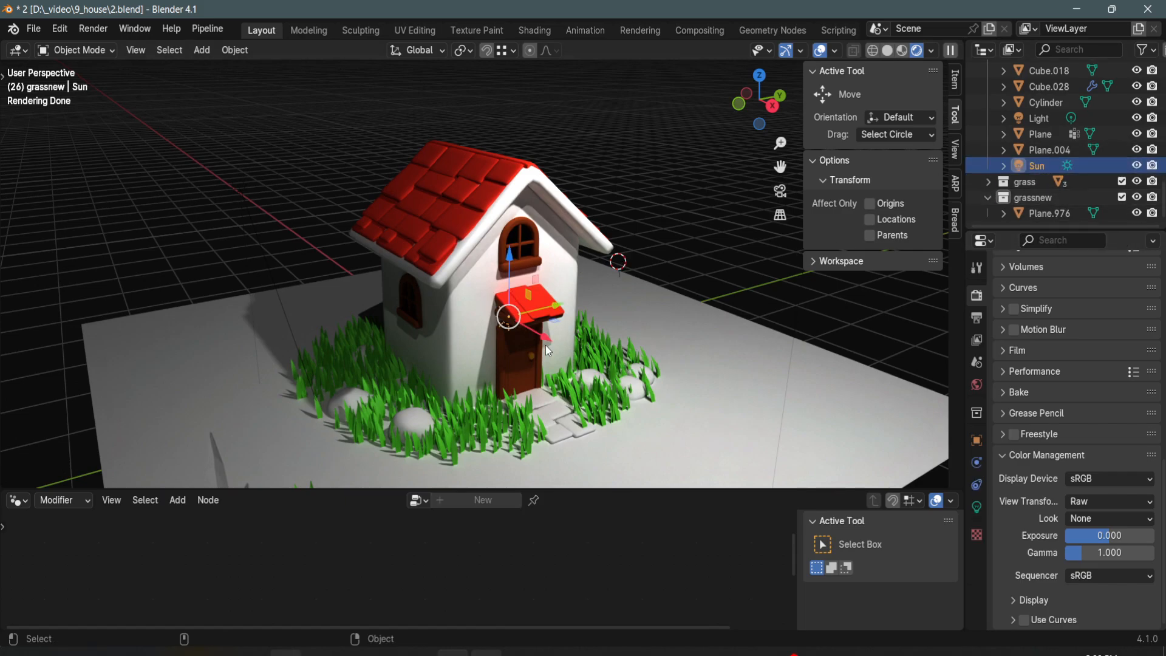
left_click_drag(537, 336, 723, 320)
left_click_drag(675, 276, 673, 176)
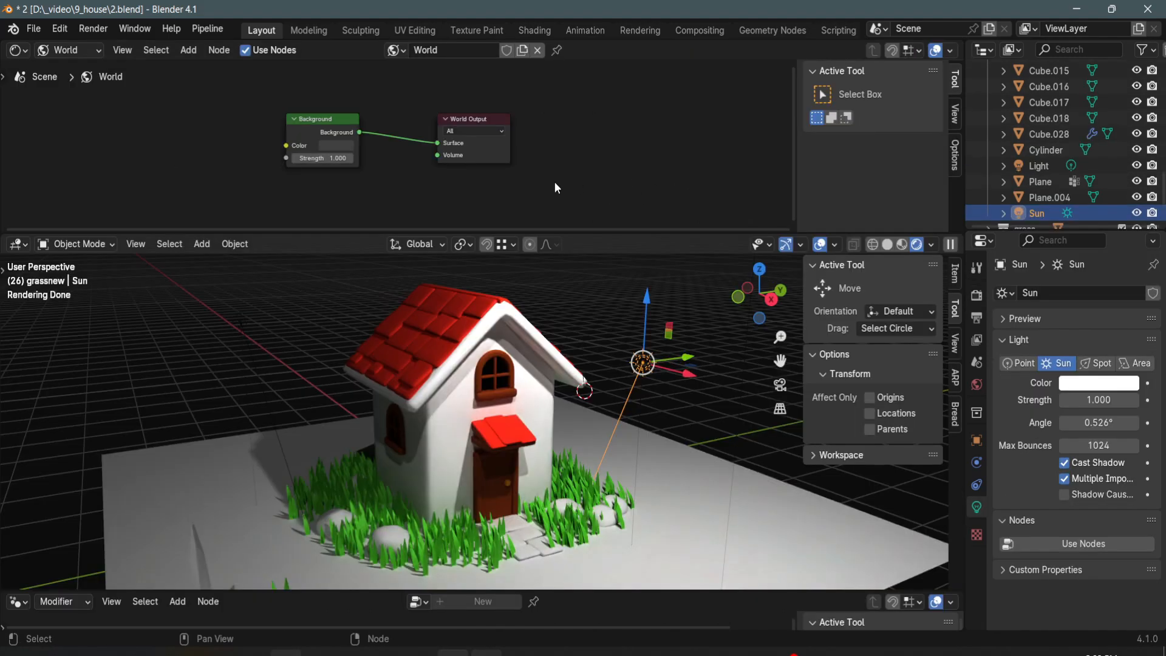
- Brighten the world background color to a mid gray with a value of 0.278
mouse_move(555, 181)
middle_mouse_down()
mouse_move(613, 180)
mouse_move(575, 184)
middle_mouse_up()
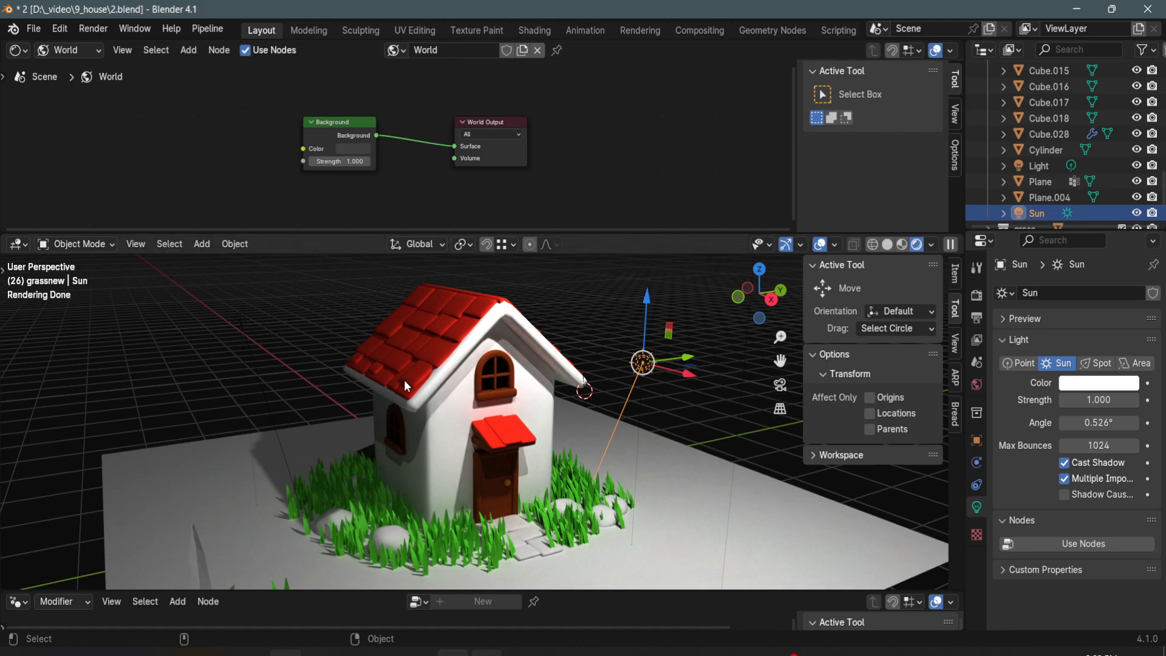
left_click(357, 149)
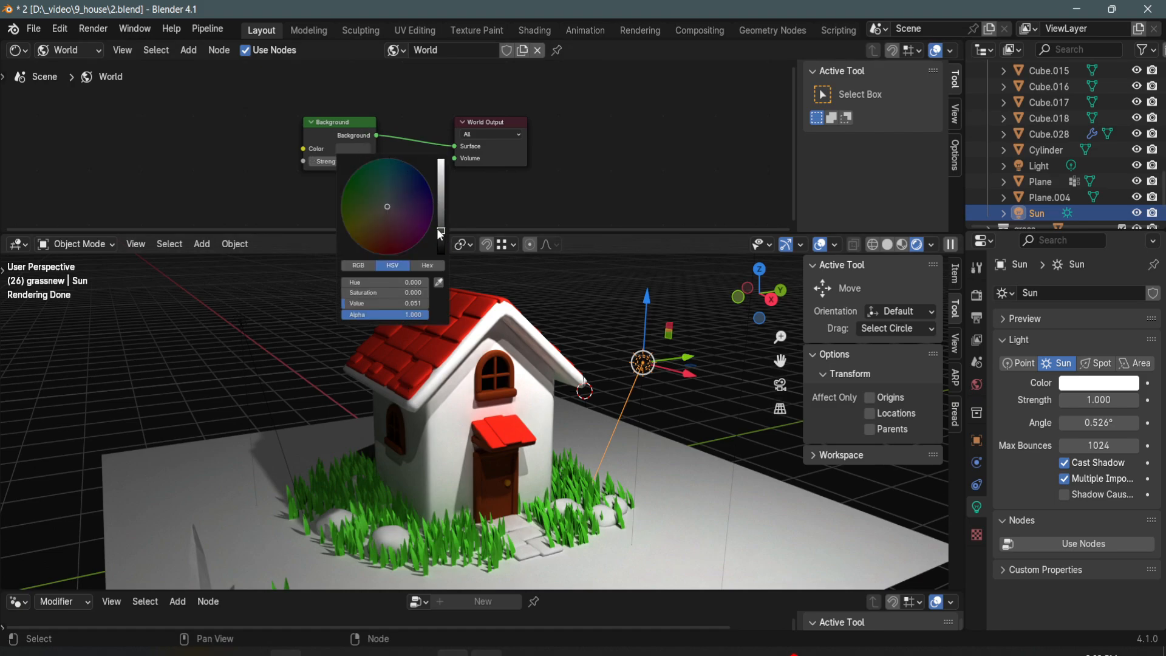
left_click_drag(438, 230, 440, 200)
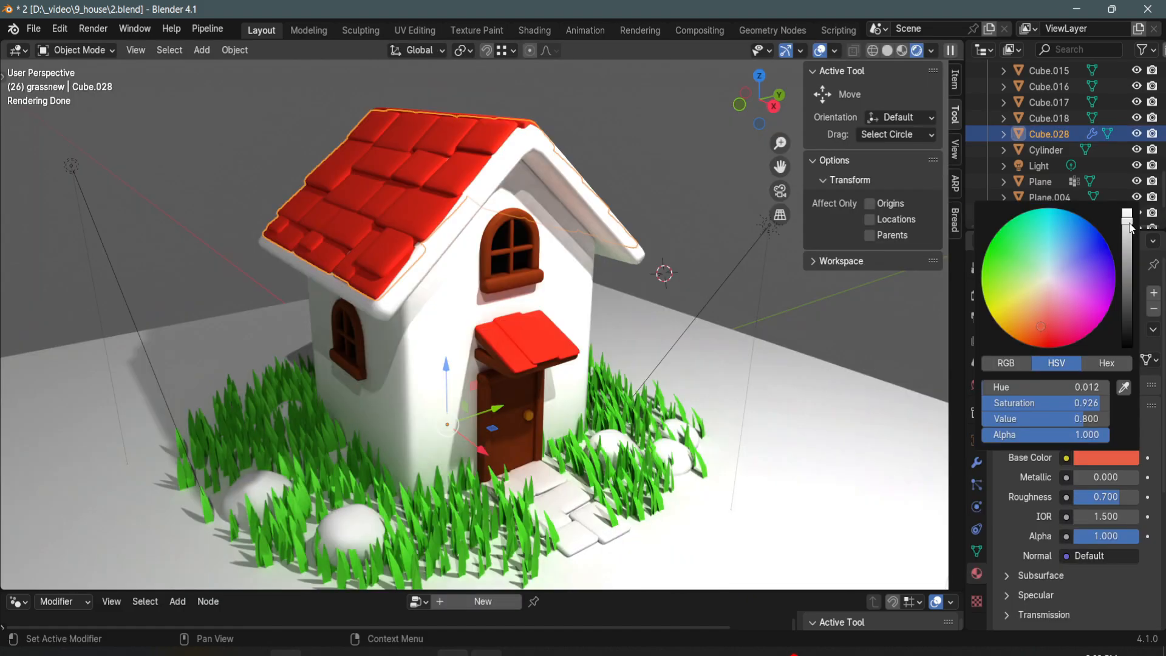
- Shift the shingles material's base color to orange-red and the wood material's to a lighter orange-brown
left_click_drag(1130, 228, 1128, 234)
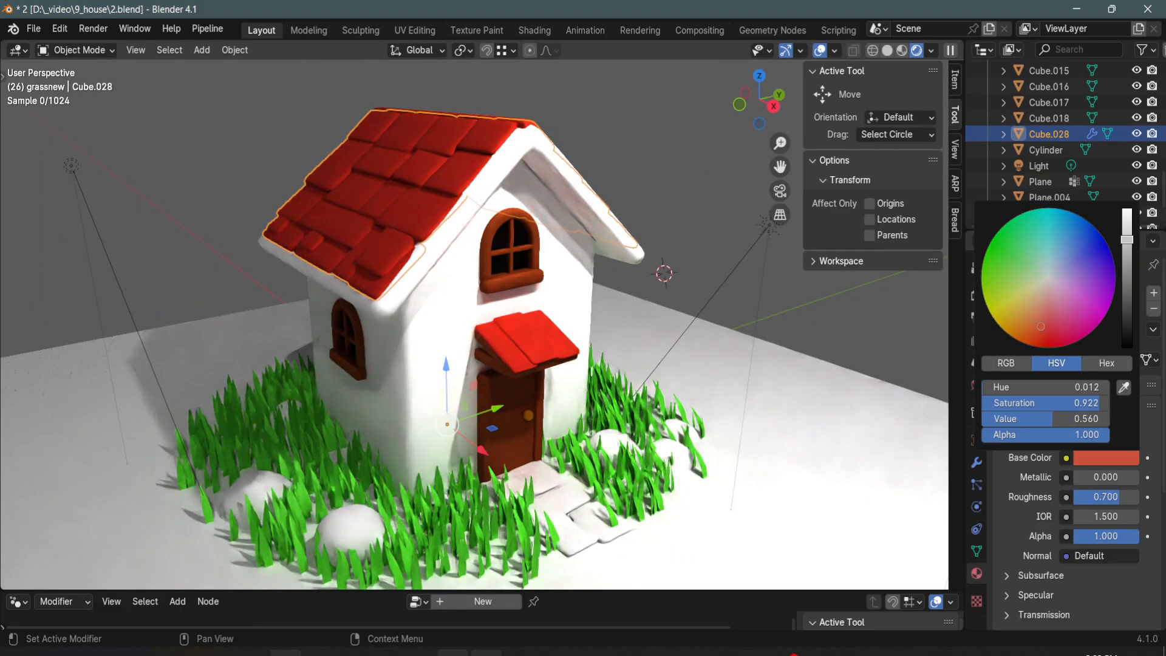
left_click_drag(1039, 331, 1033, 313)
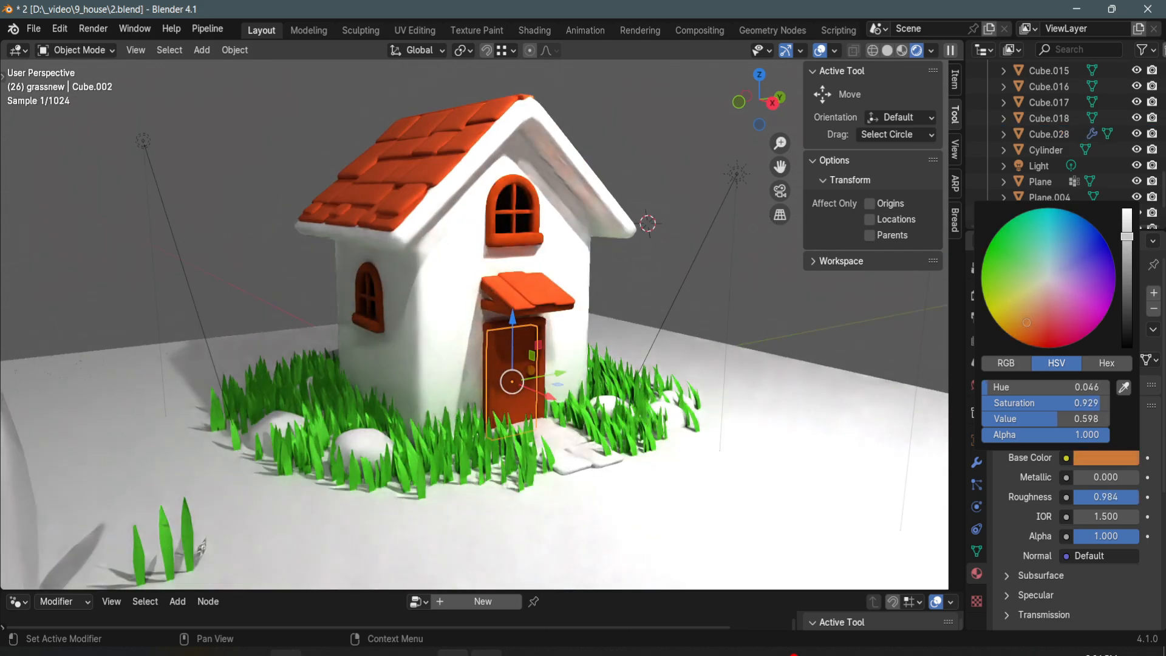
left_click_drag(1127, 239, 1126, 241)
left_click_drag(1034, 319, 1024, 311)
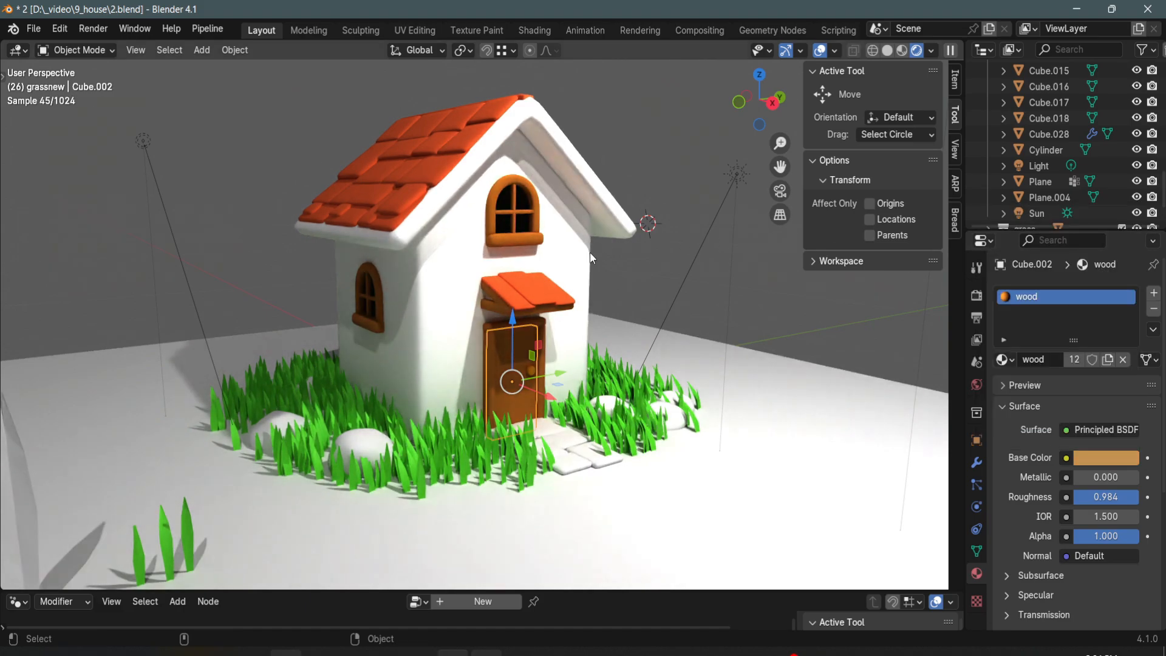
left_click_drag(518, 255, 530, 297, "alt")
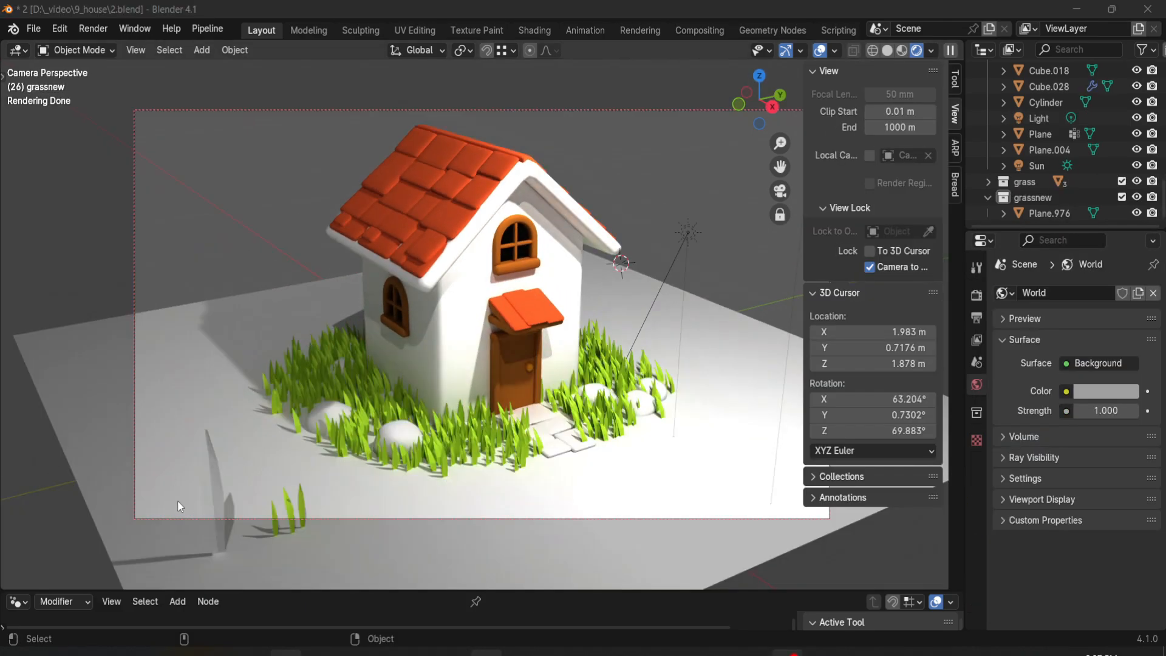
- Apply Shade Smooth to the joined grass object
left_click(730, 263)
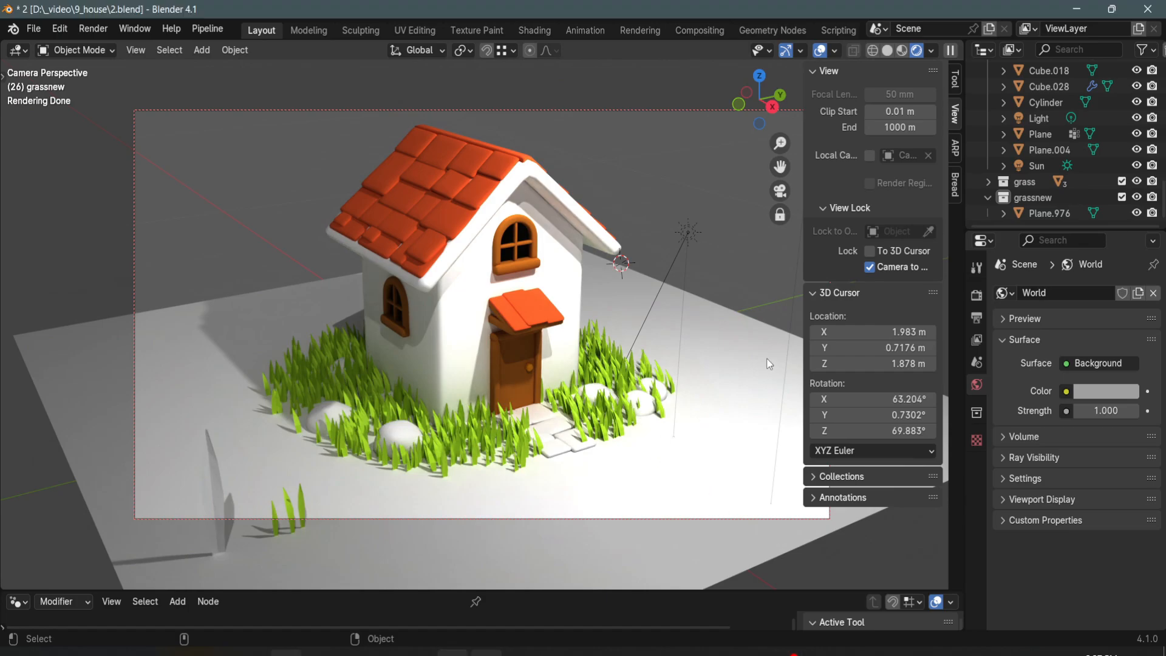
left_click(471, 448)
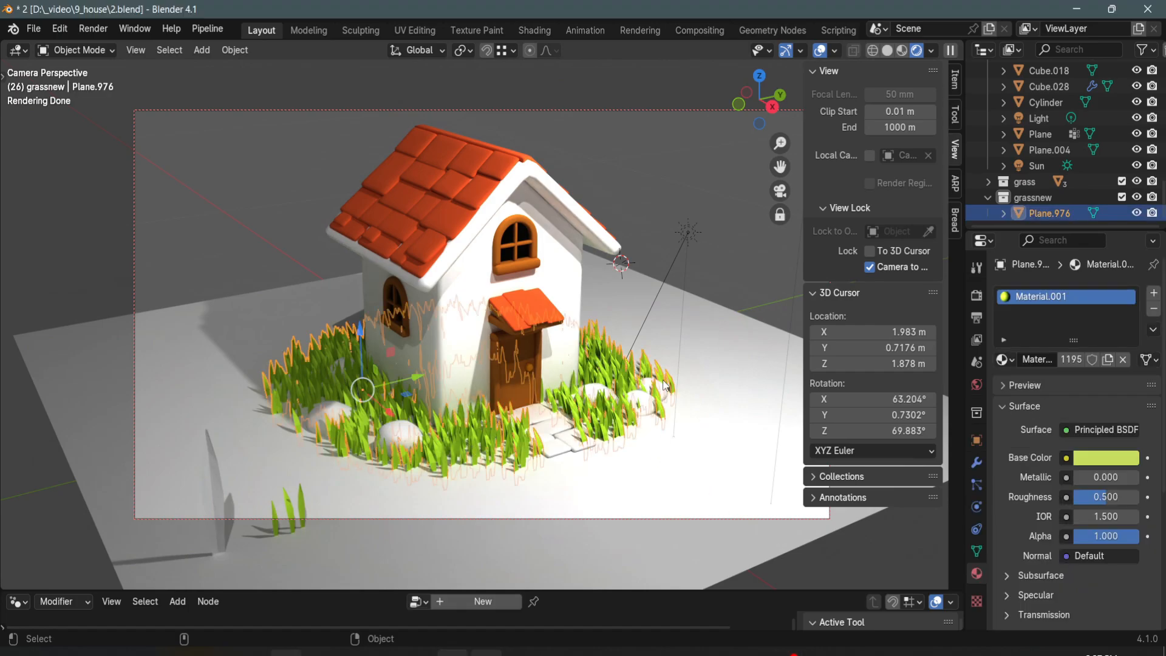
right_click(459, 431)
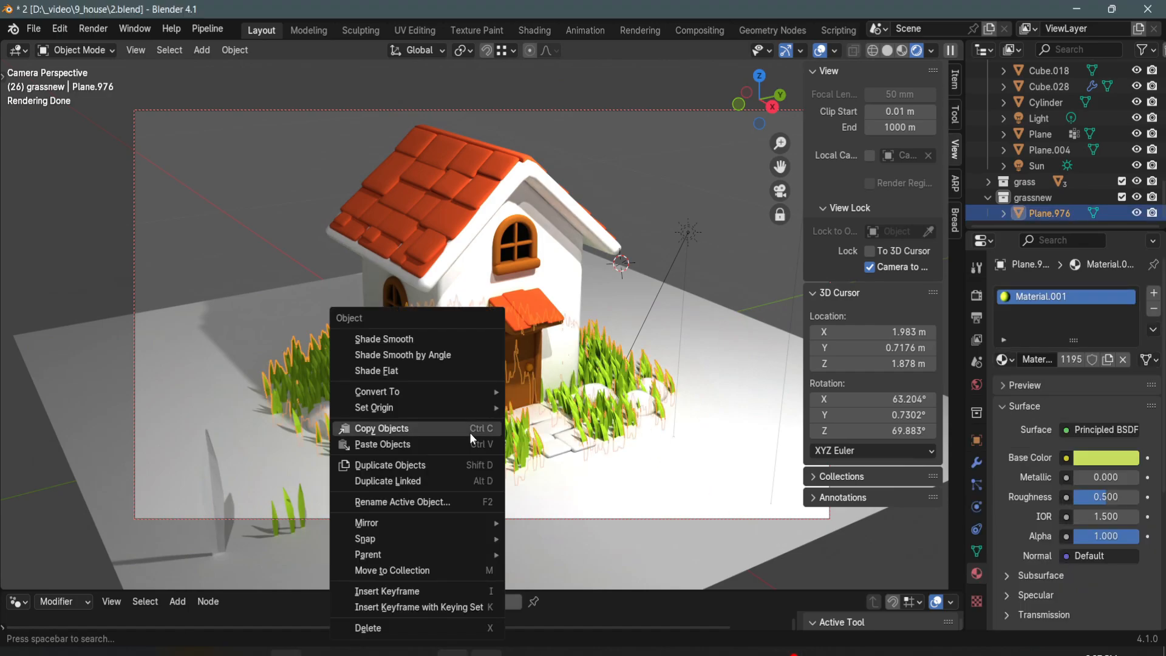
left_click(437, 348)
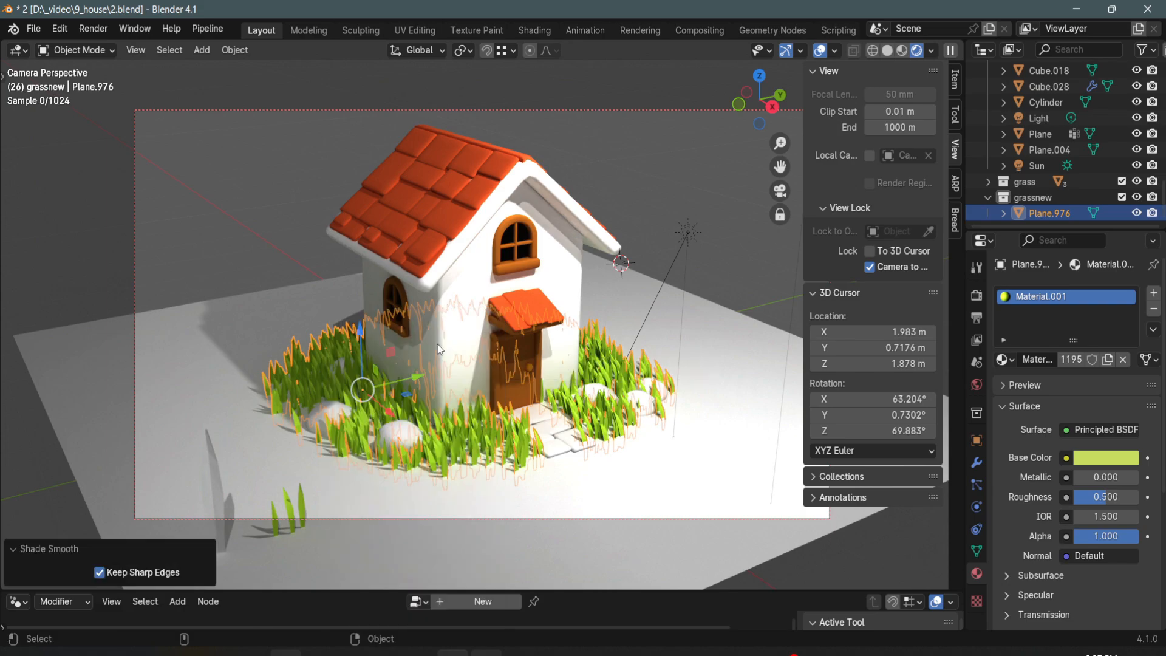
left_click(262, 225)
- Add a point light and position it inside the house, shifting it about 0.54 m along Y
left_click(201, 50)
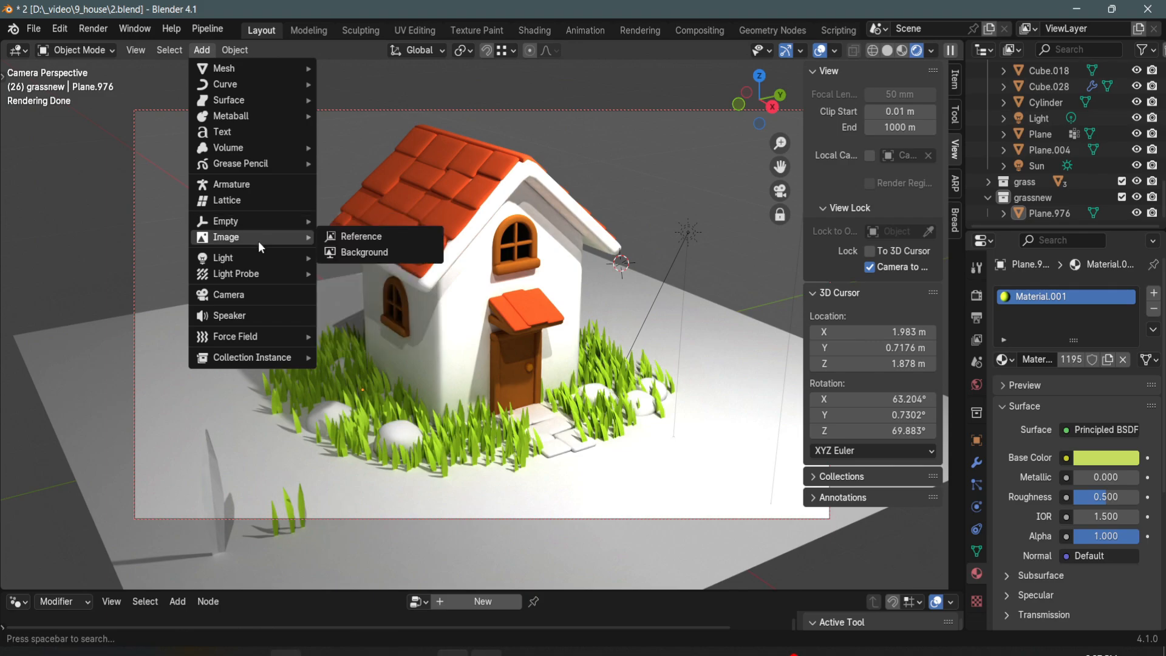
mouse_move(260, 258)
left_click(374, 254)
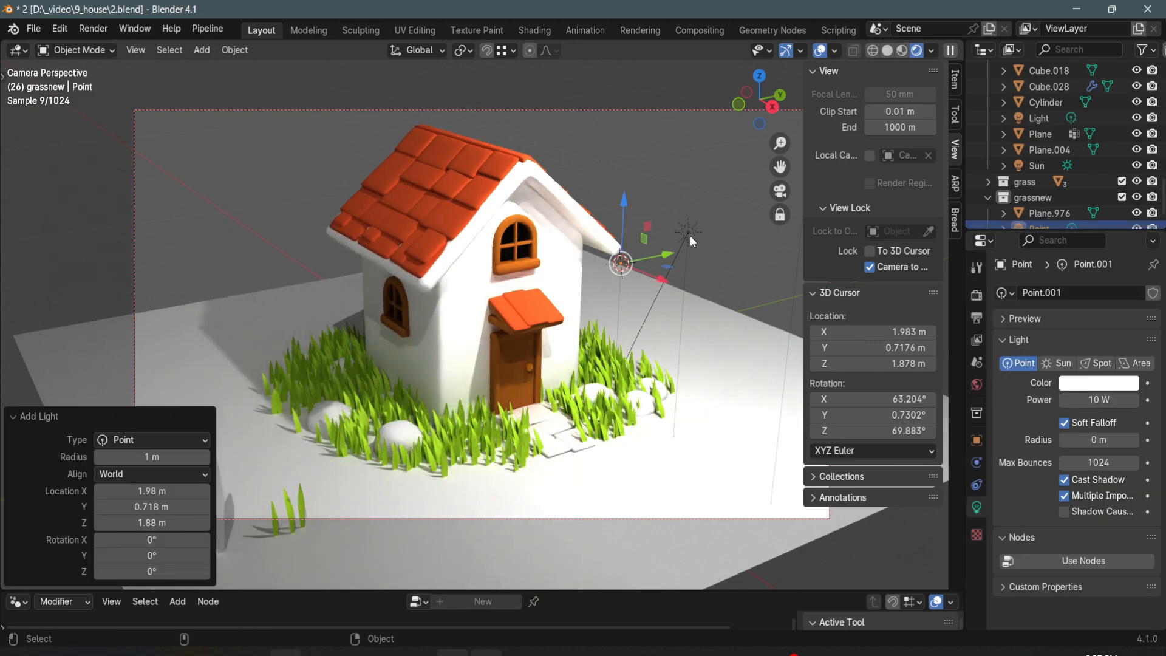
key("g")
key("y")
left_click(540, 295)
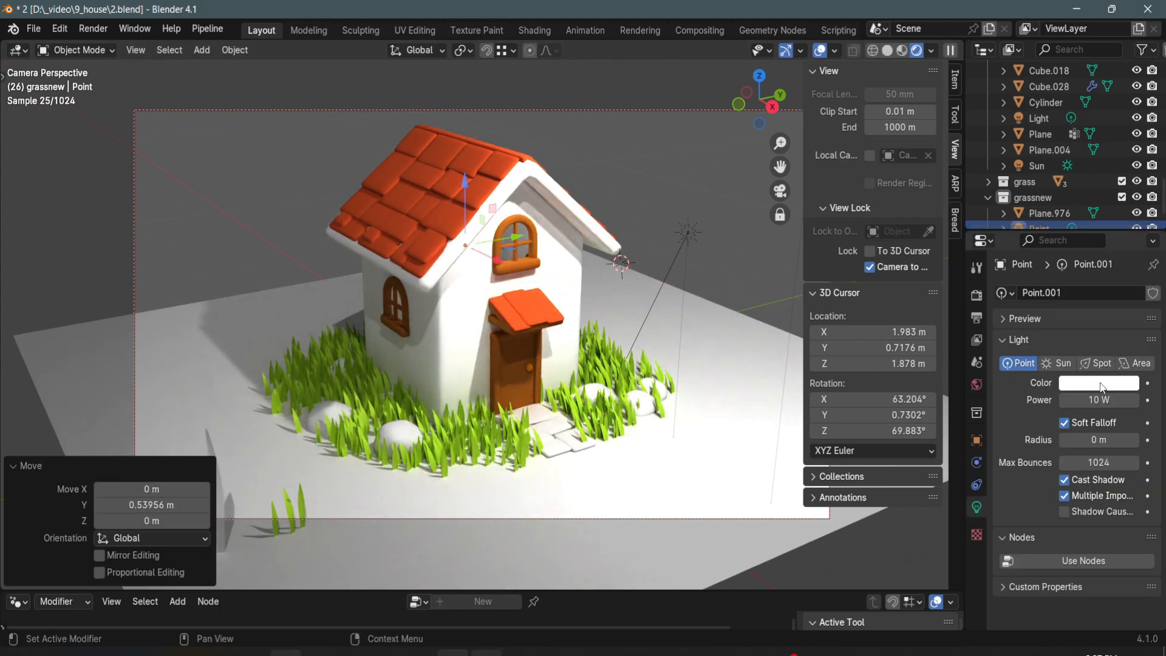
- Give the point light a warm yellow color with hue 0.114 and saturation 0.923, and raise its power to 18.8 W
left_click(1098, 383)
left_click_drag(1030, 258, 1014, 250)
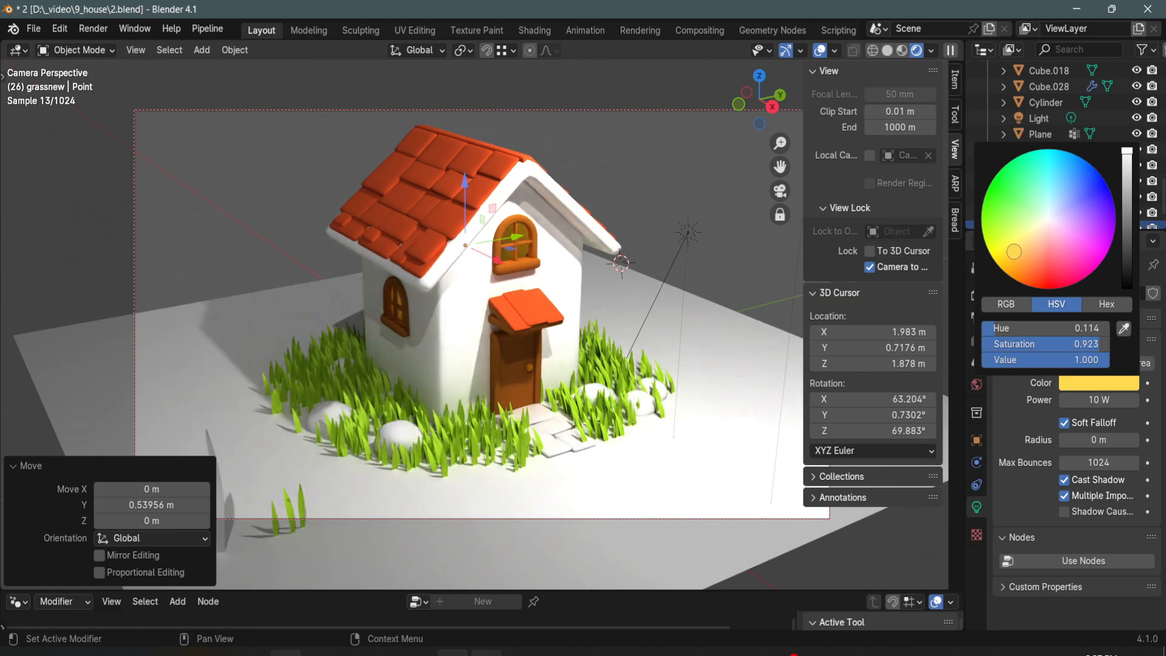
left_click_drag(1099, 400, 1126, 400)
left_click(677, 206)
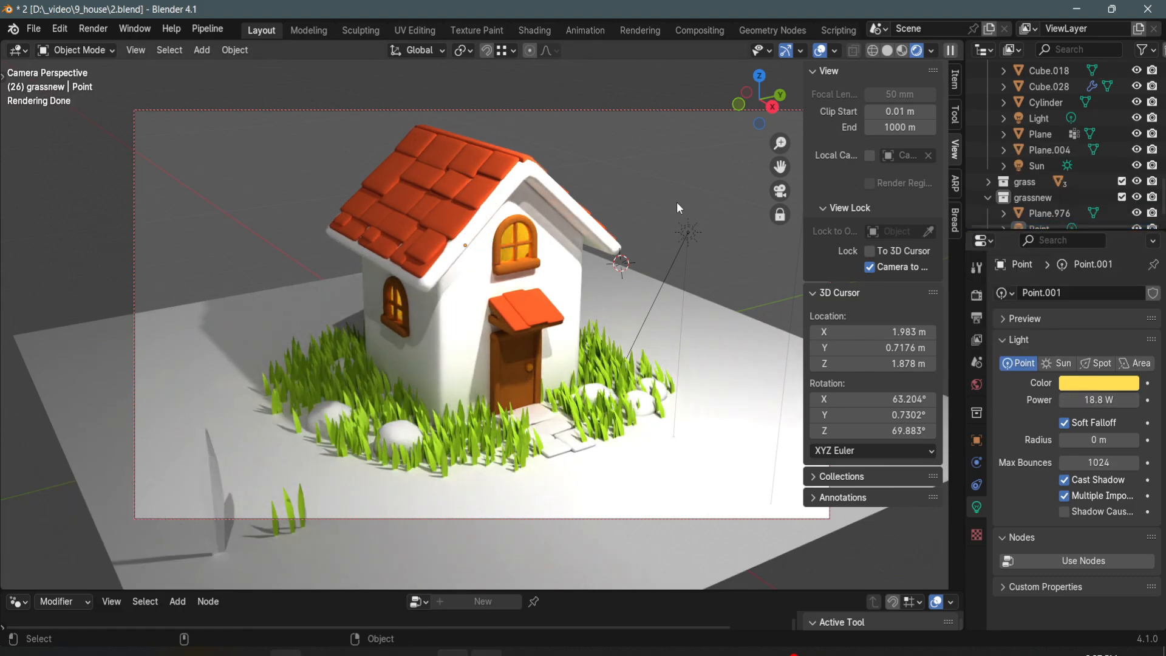
- Link the porch roof's shingles material to several of the path stones in front of the door
middle_click_drag(674, 258, 580, 287)
left_click(531, 401)
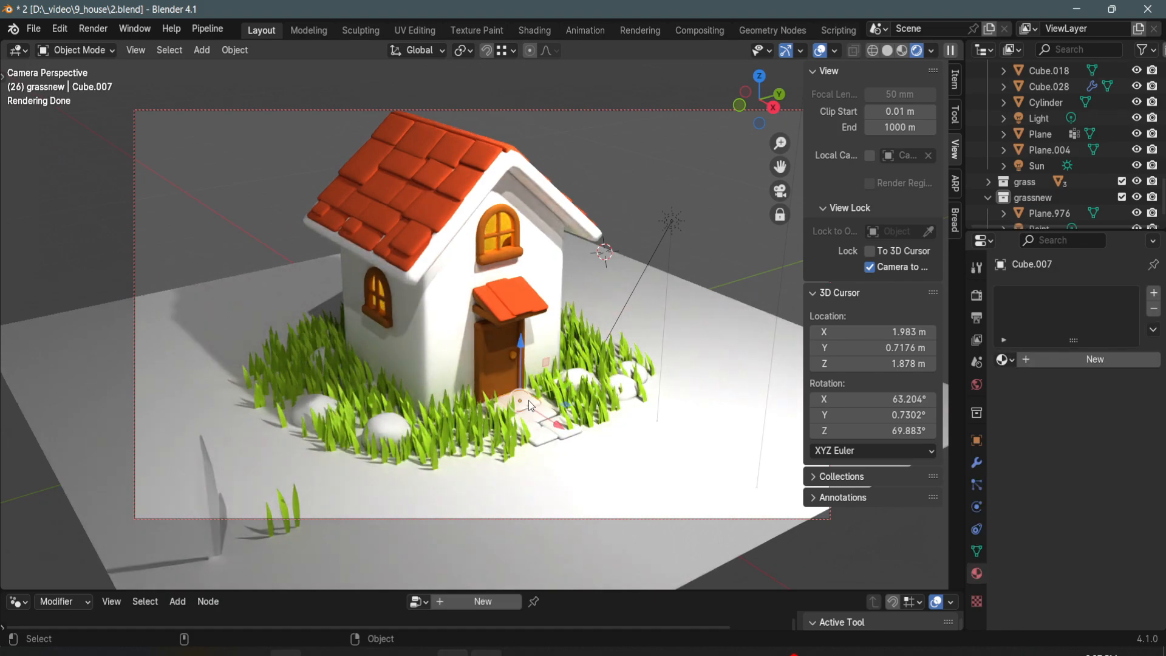
left_click(542, 432)
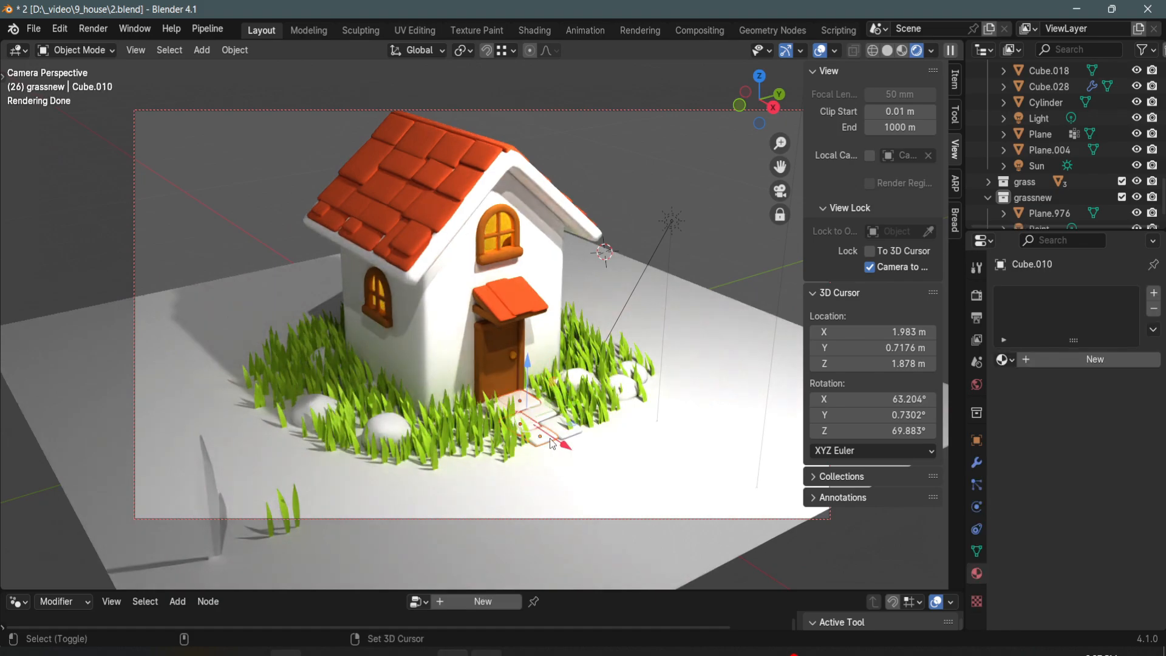
left_click(516, 307, "shift")
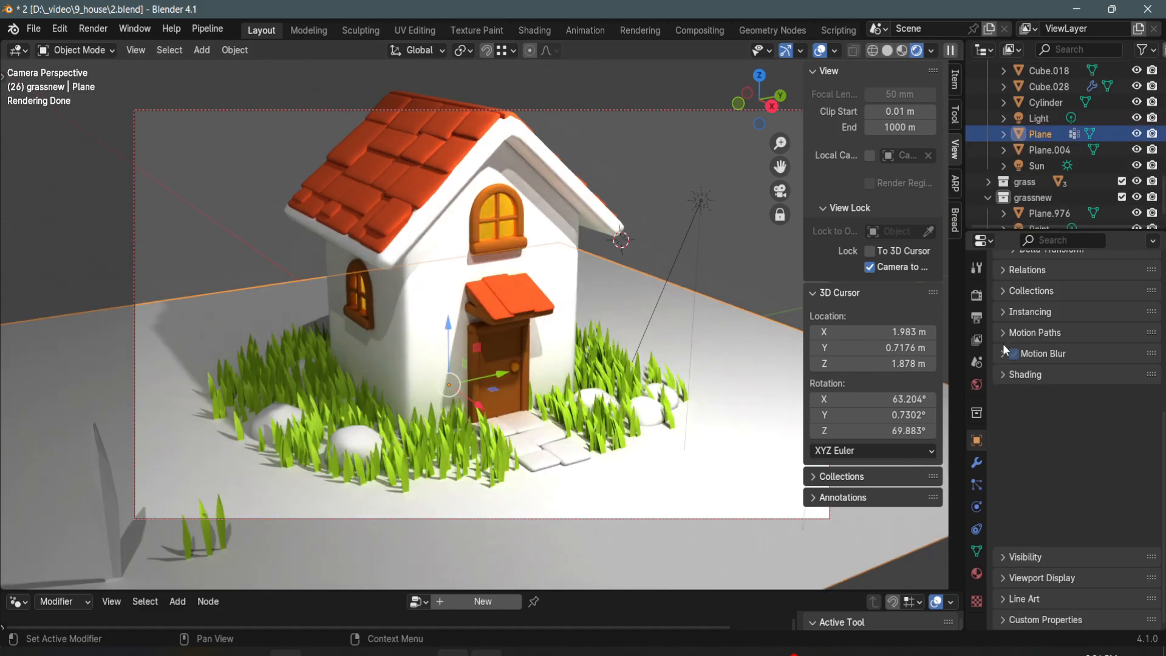
- Turn the ground plane into a shadow catcher through its object visibility settings
scroll(1002, 344, "up", 5)
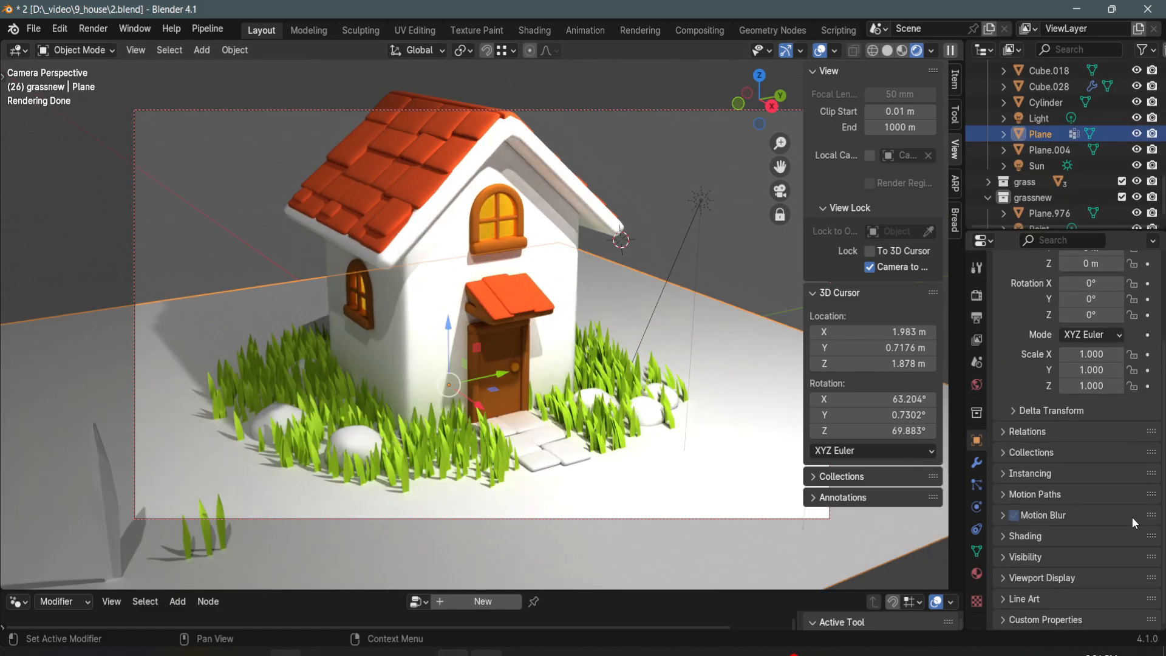
left_click(1002, 558)
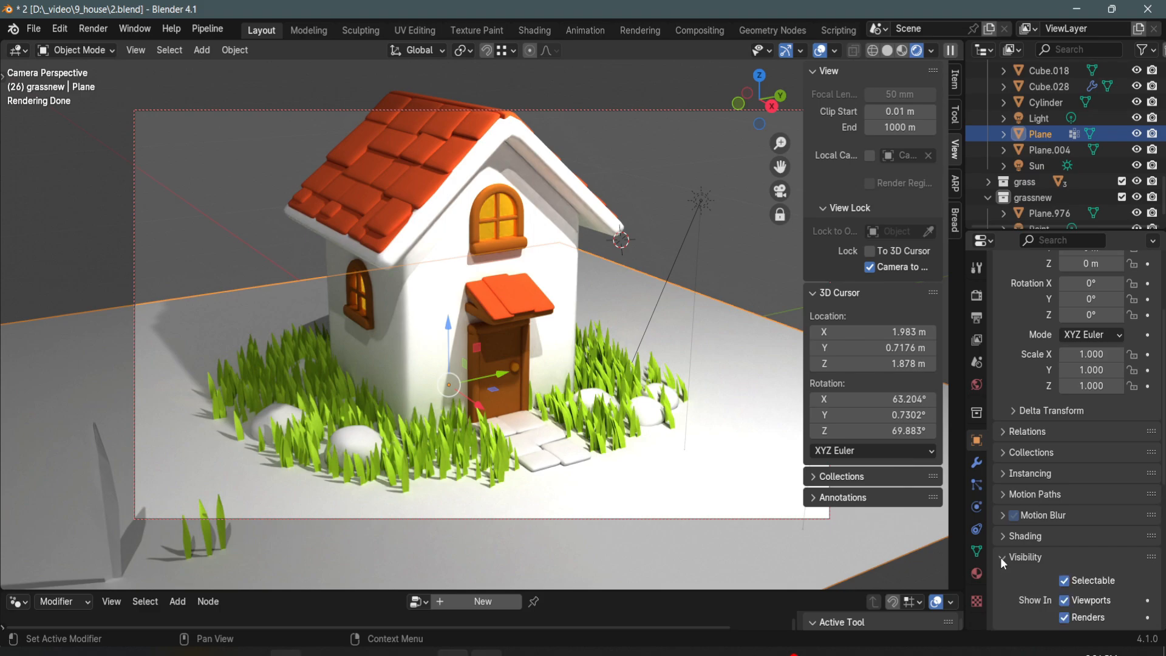
scroll(1047, 537, "down", 5)
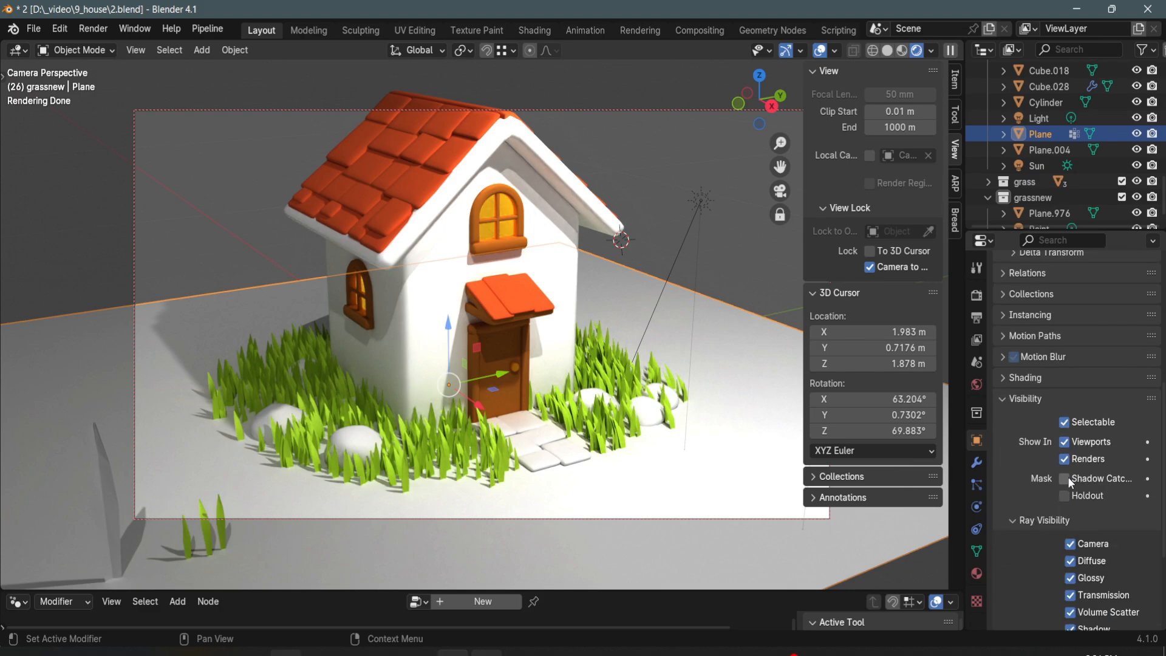
left_click(1067, 478)
left_click(734, 276)
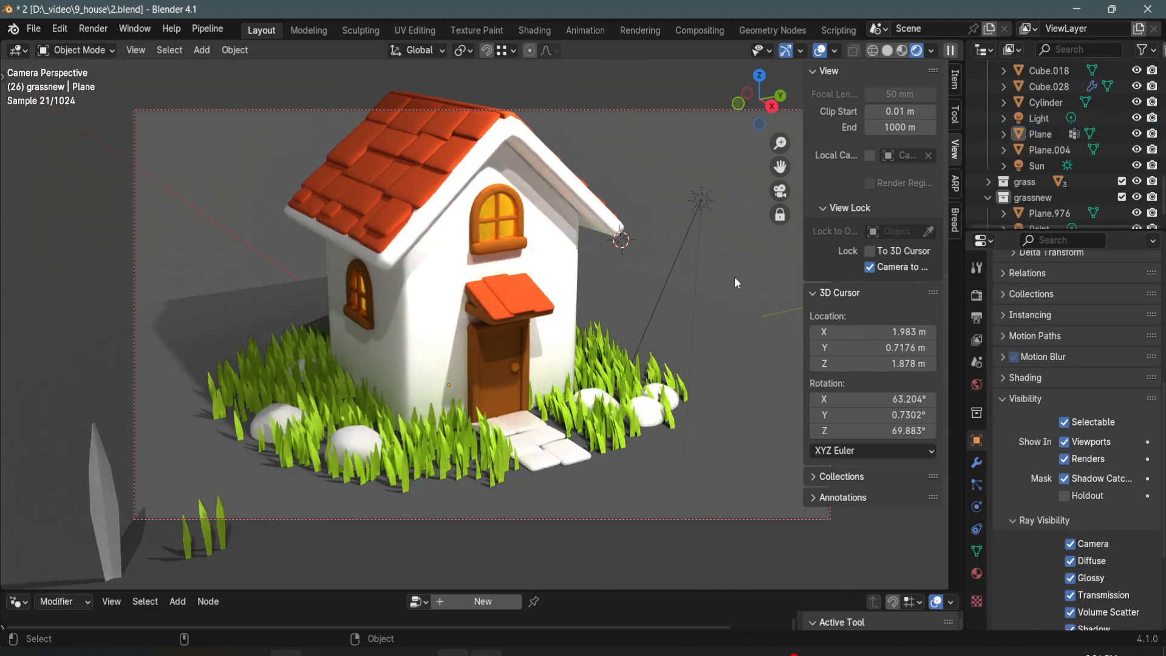
middle_click_drag(734, 276, 706, 355)
right_click_drag(705, 352, 706, 386, "alt")
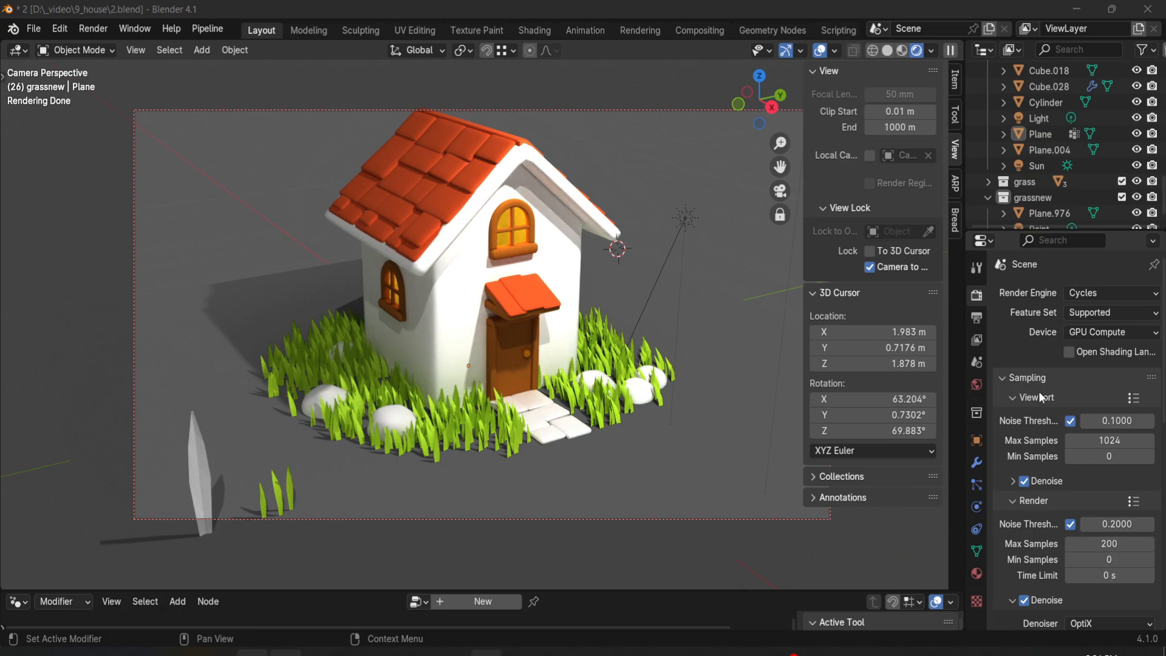
- Enable a transparent film background in the Cycles render settings
scroll(1026, 388, "down", 10)
scroll(1029, 407, "down", 3)
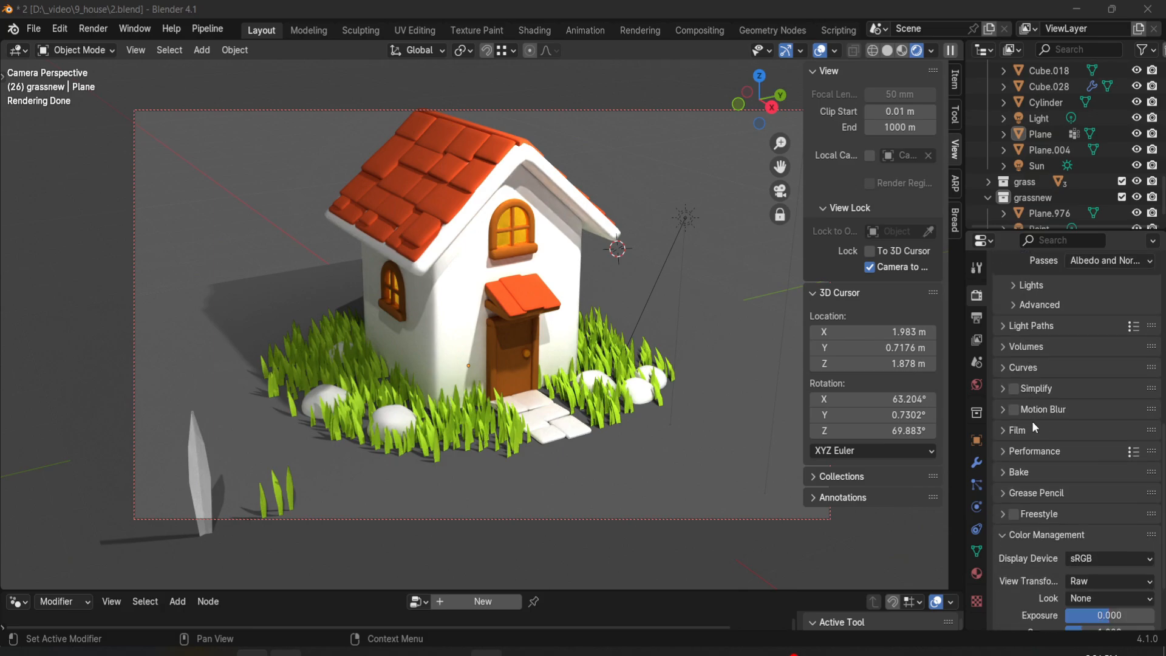
left_click(1007, 429)
scroll(1015, 416, "down", 7)
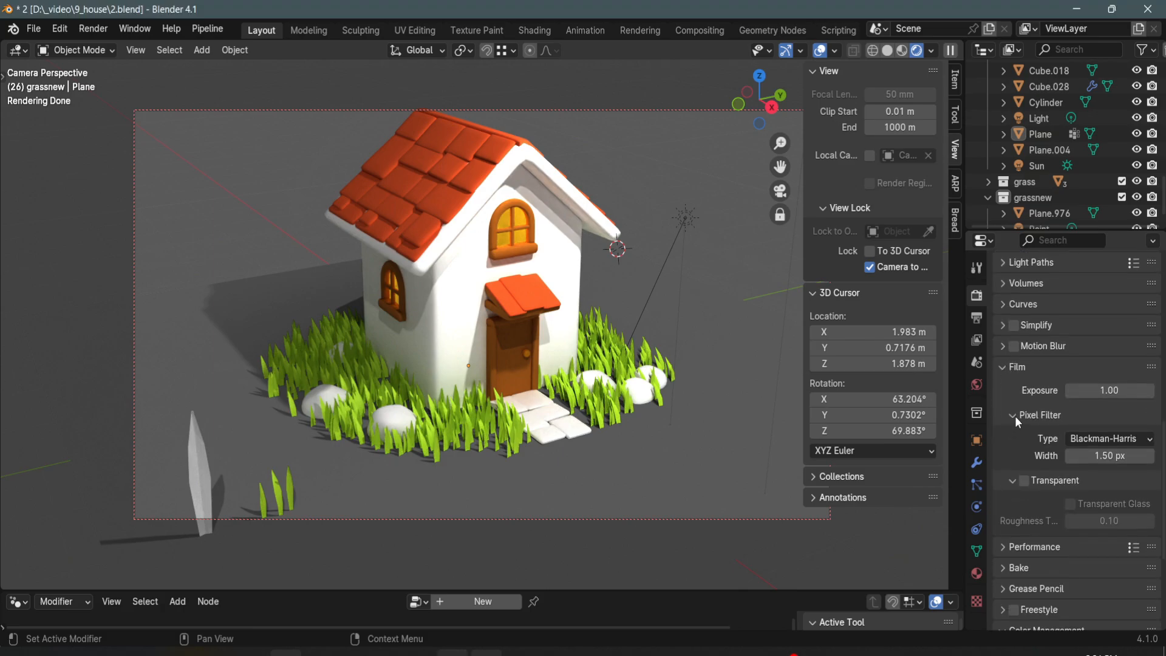
left_click(1025, 384)
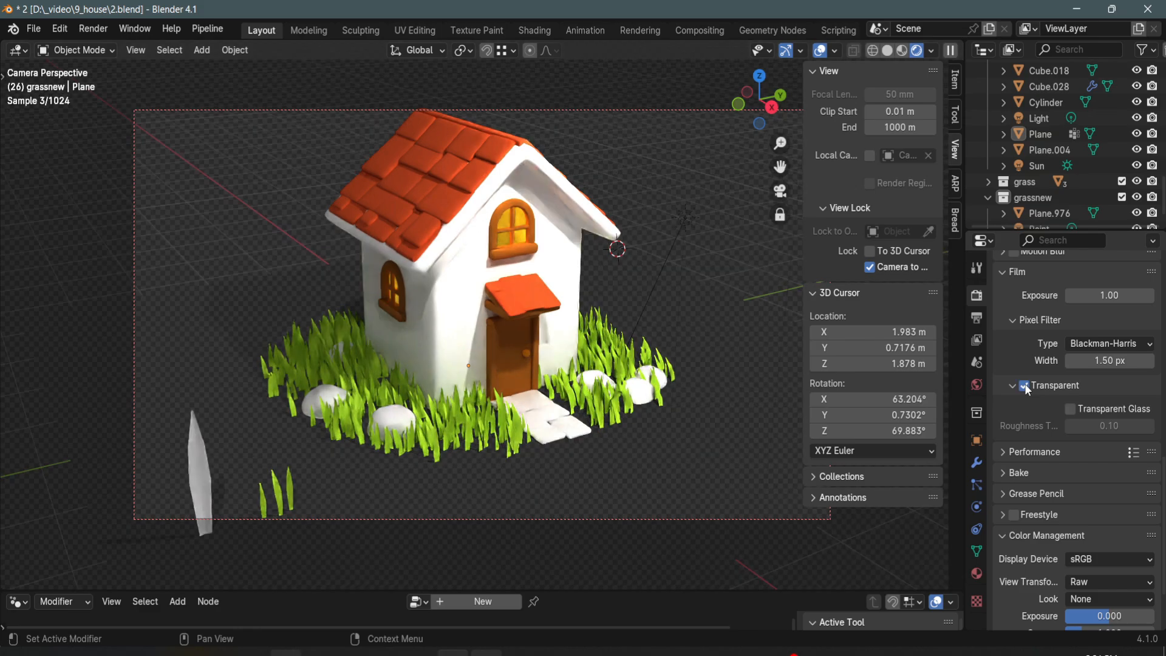
middle_click_drag(742, 318, 698, 370)
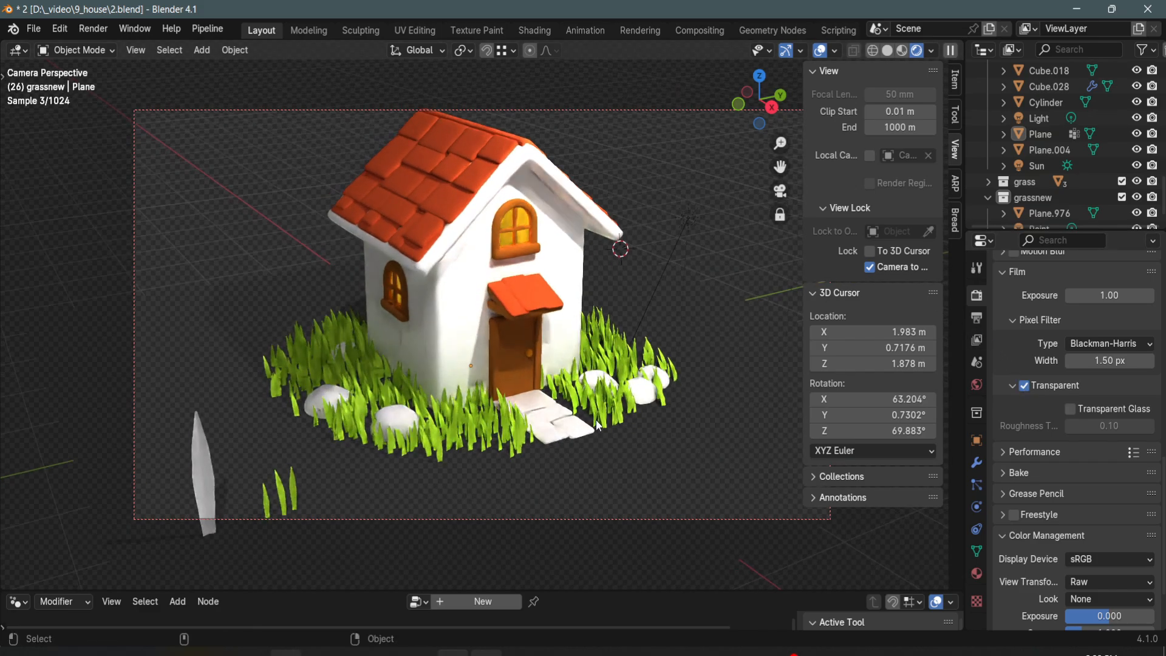
- Move the loose grass blades and the large grey blade out of the camera frame, and render the image
left_click(295, 495)
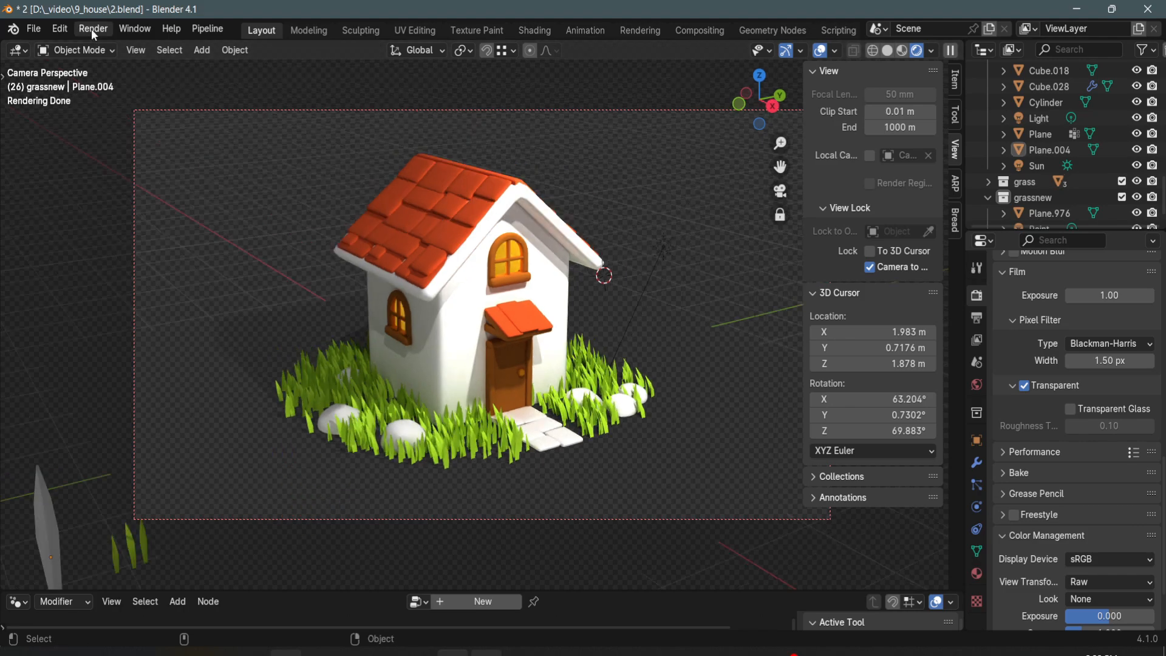
left_click(93, 31)
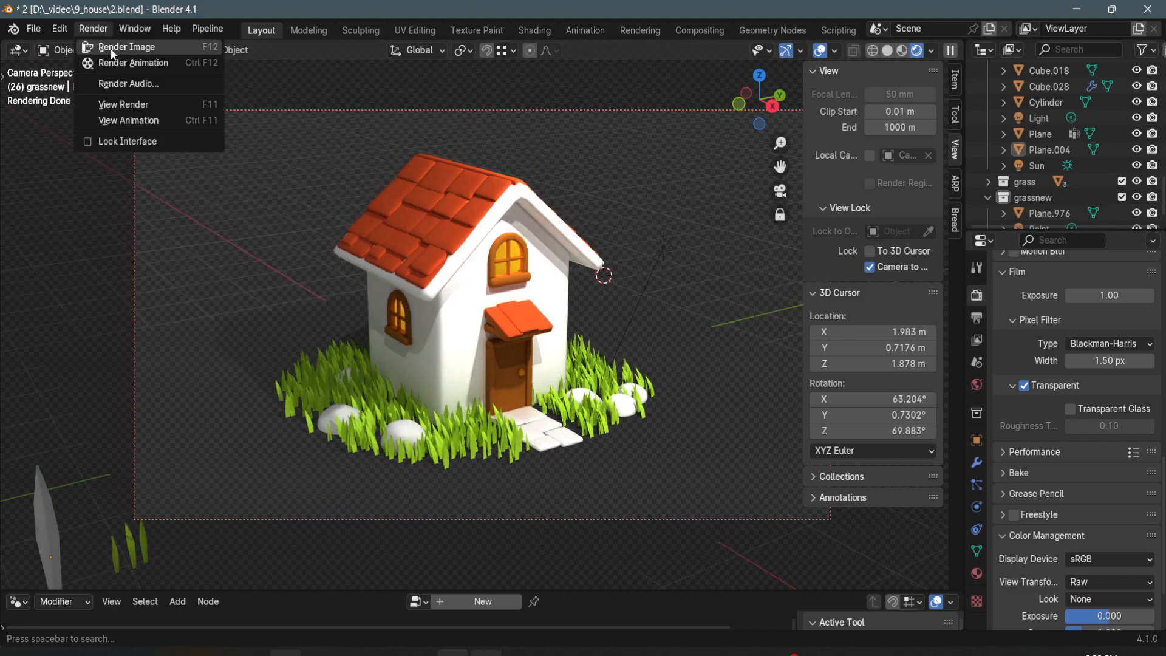
left_click(111, 48)
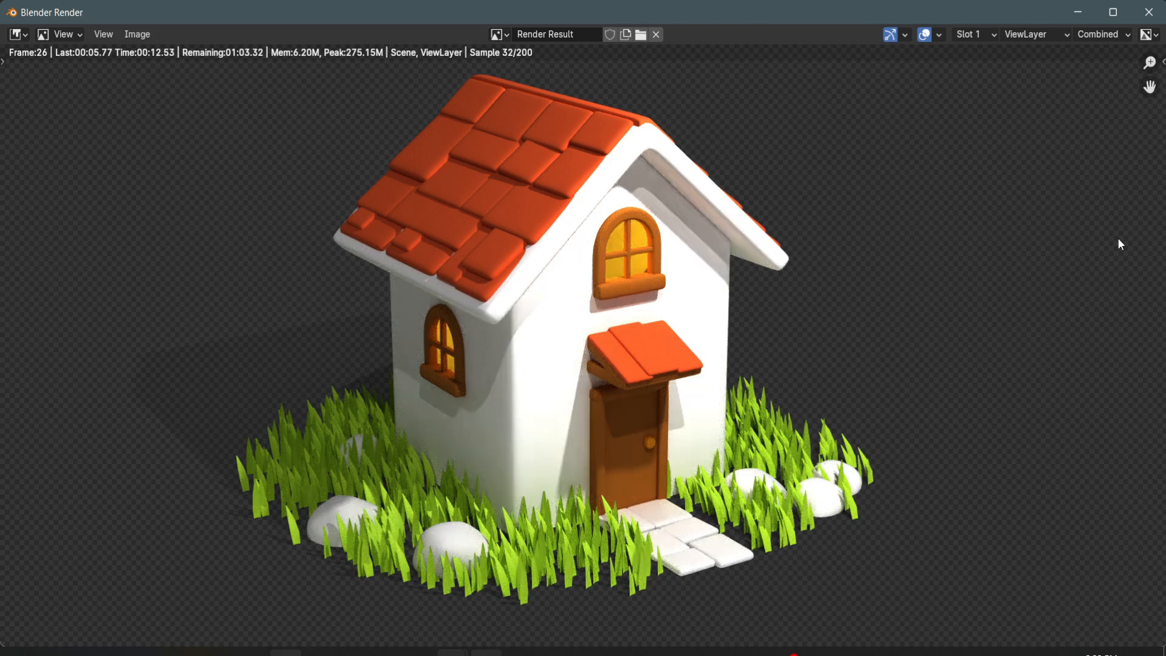
scroll(1117, 238, "down", 2)
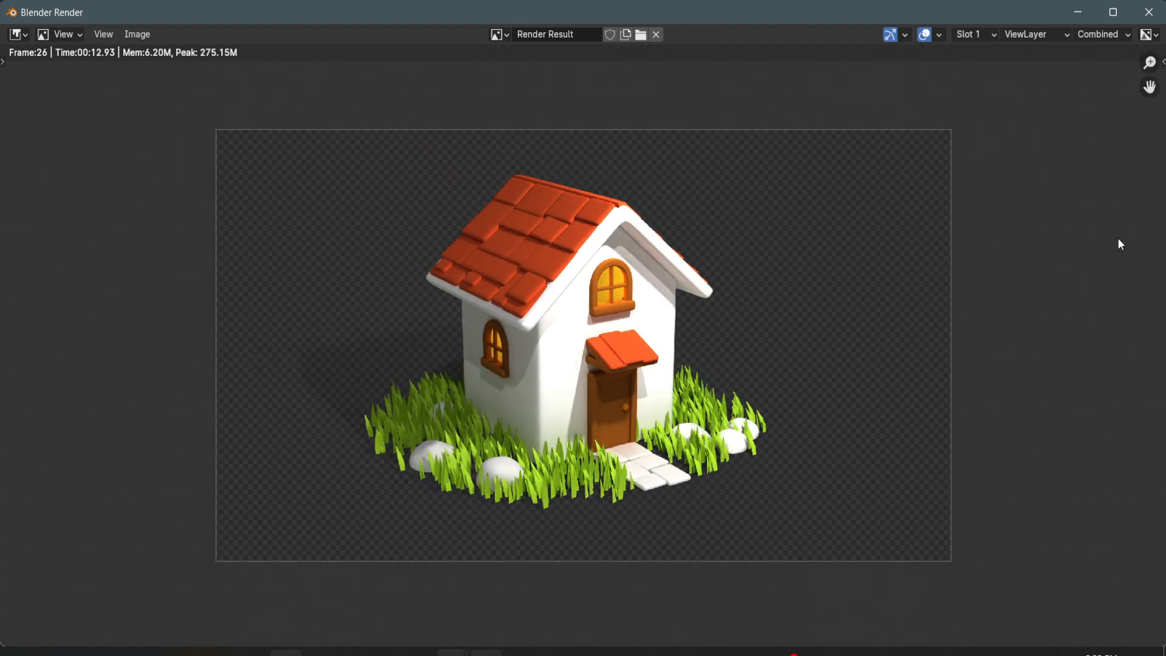
scroll(1117, 238, "up", 1)
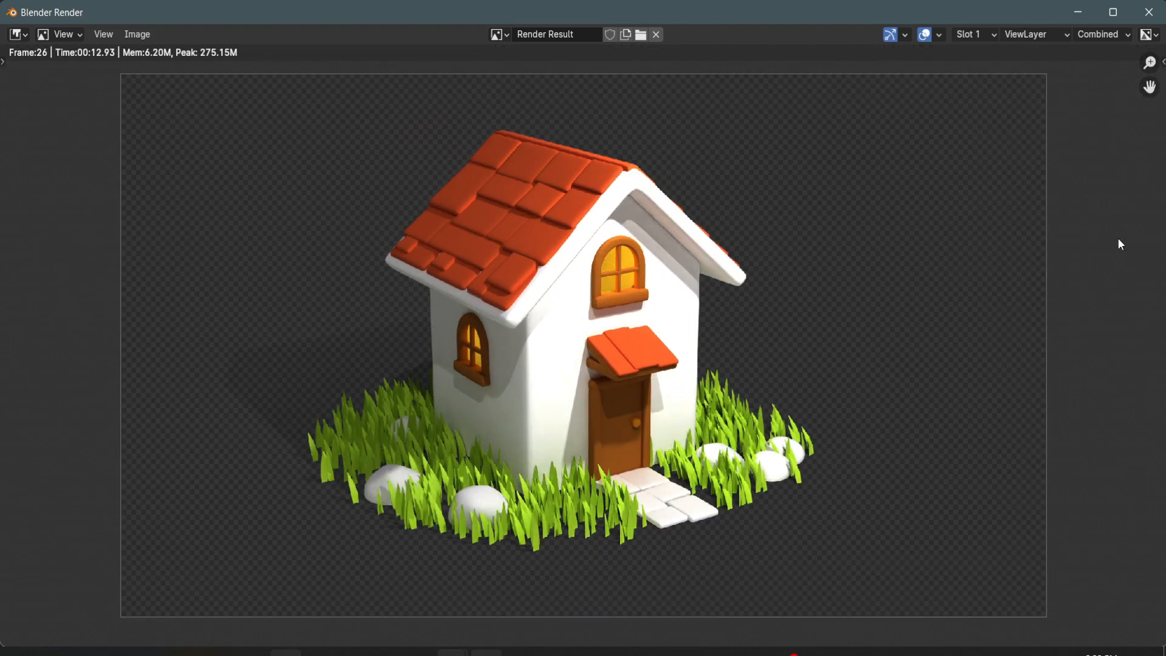